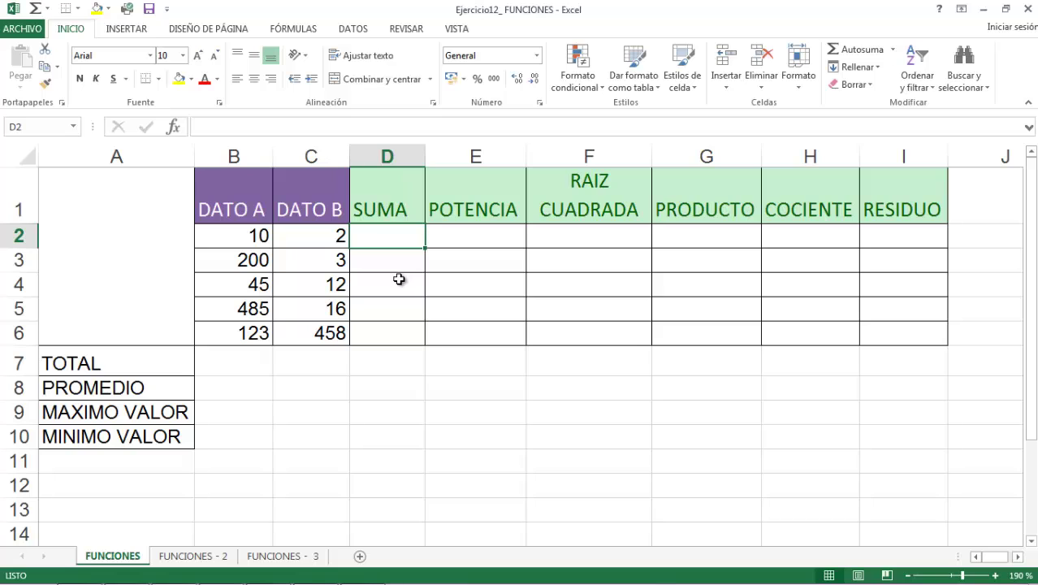
Enter the formula =SUMA(B2,C2) in cell D2, then reopen the cell to review its two arguments.
{"action": "type", "text": "="}
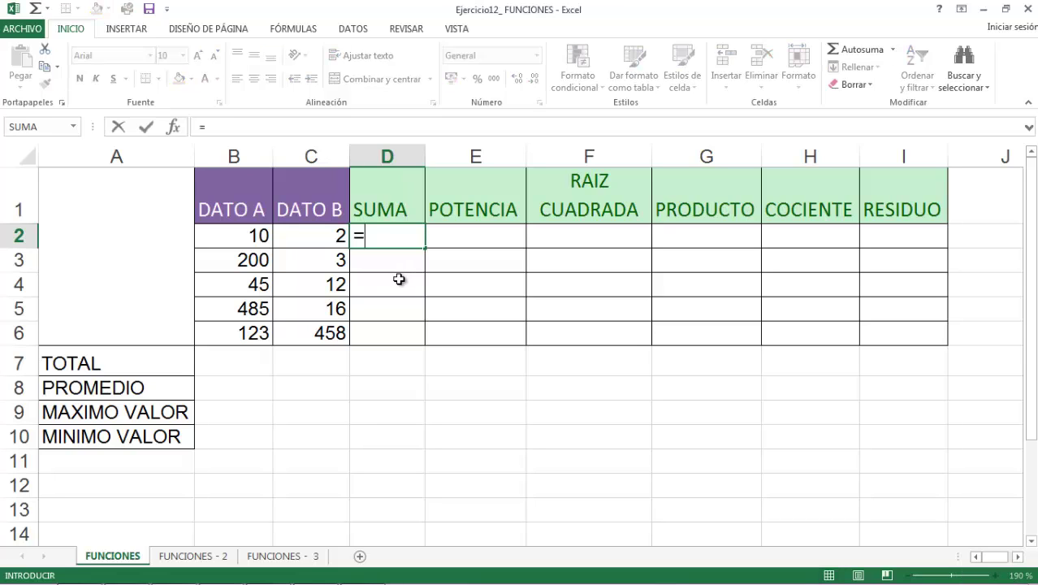
{"action": "type", "text": "sum"}
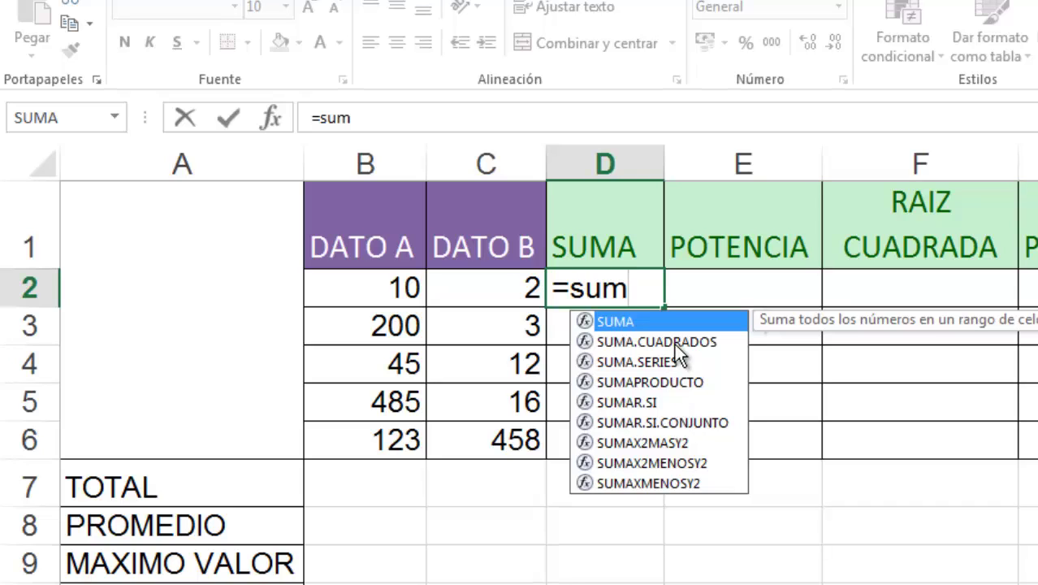
{"action": "double_click", "coordinate": [617, 321]}
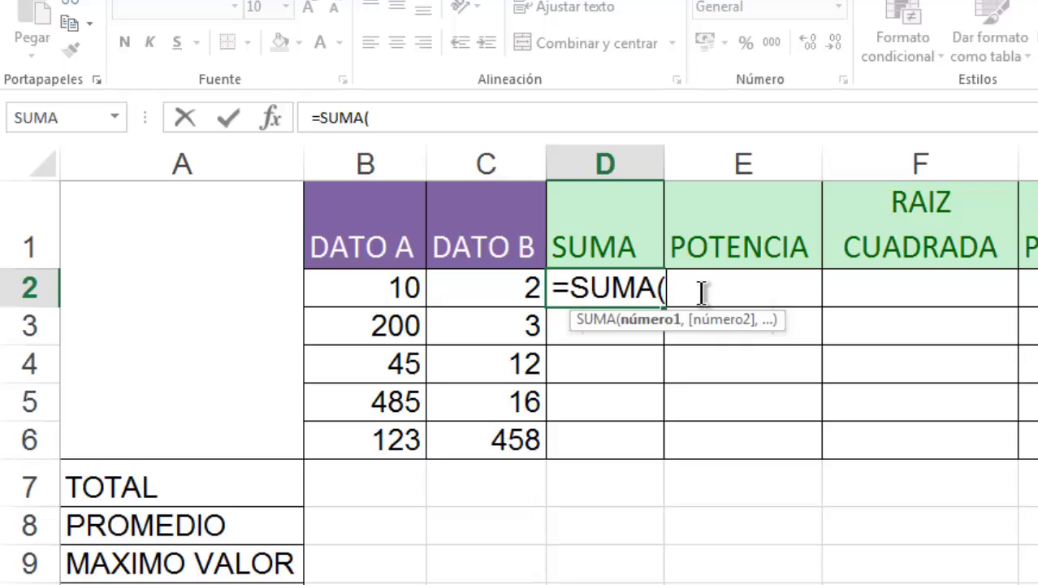
{"action": "left_click", "coordinate": [399, 292]}
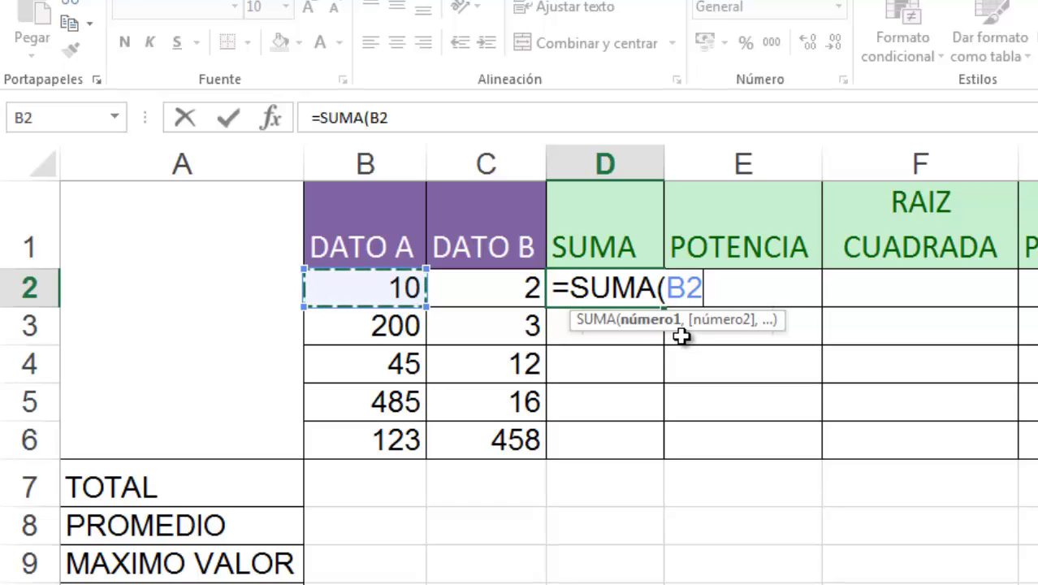
{"action": "type", "text": ","}
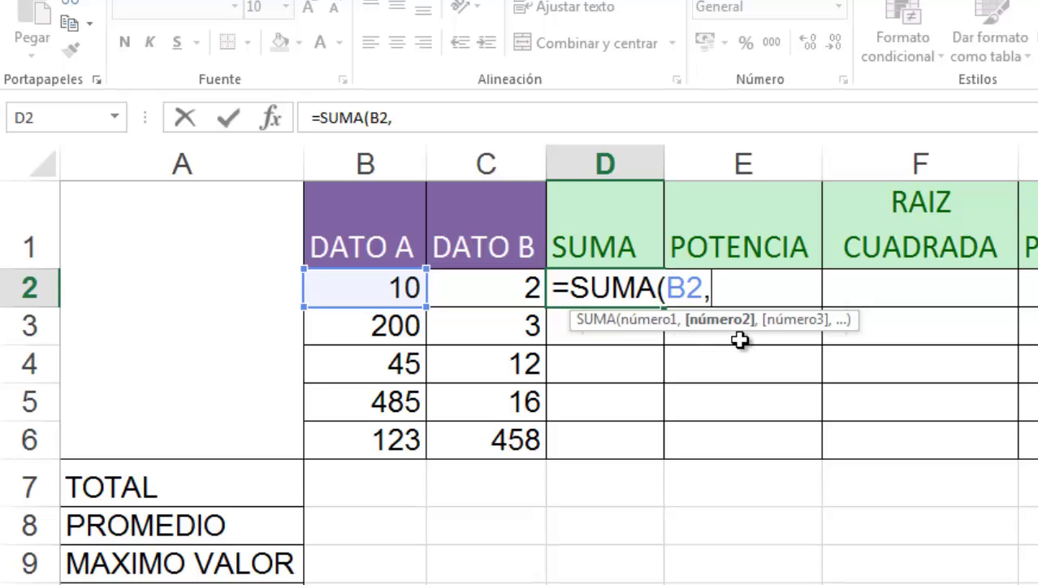
{"action": "left_click", "coordinate": [507, 290]}
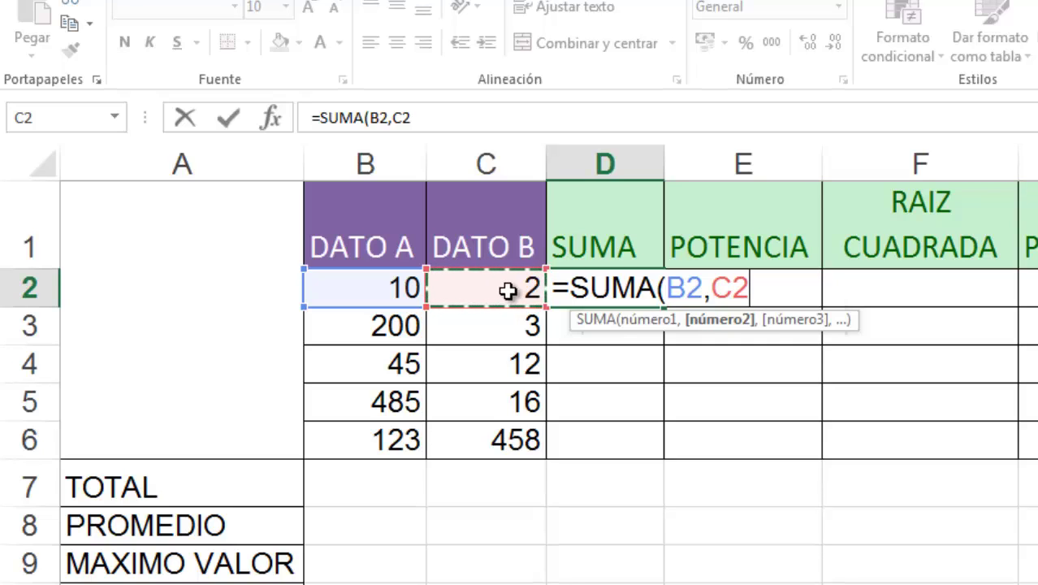
{"action": "type", "text": ")"}
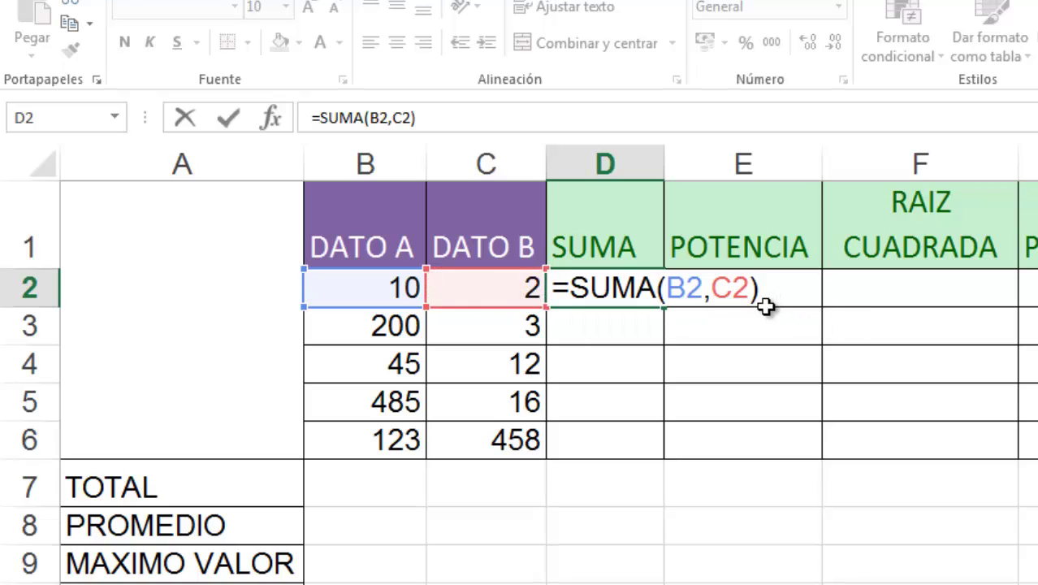
{"action": "key", "text": "Return"}
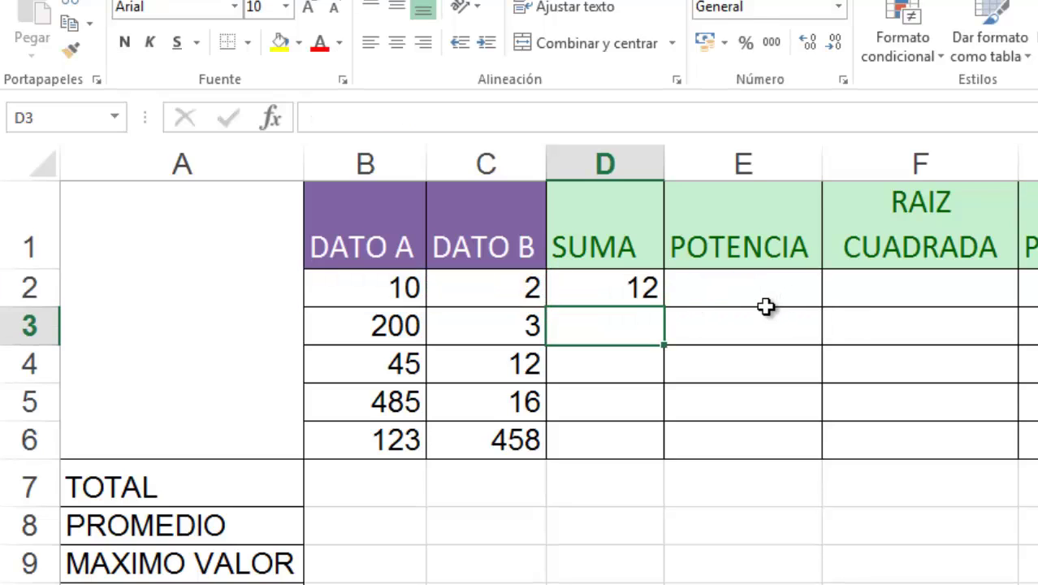
{"action": "left_click", "coordinate": [615, 284]}
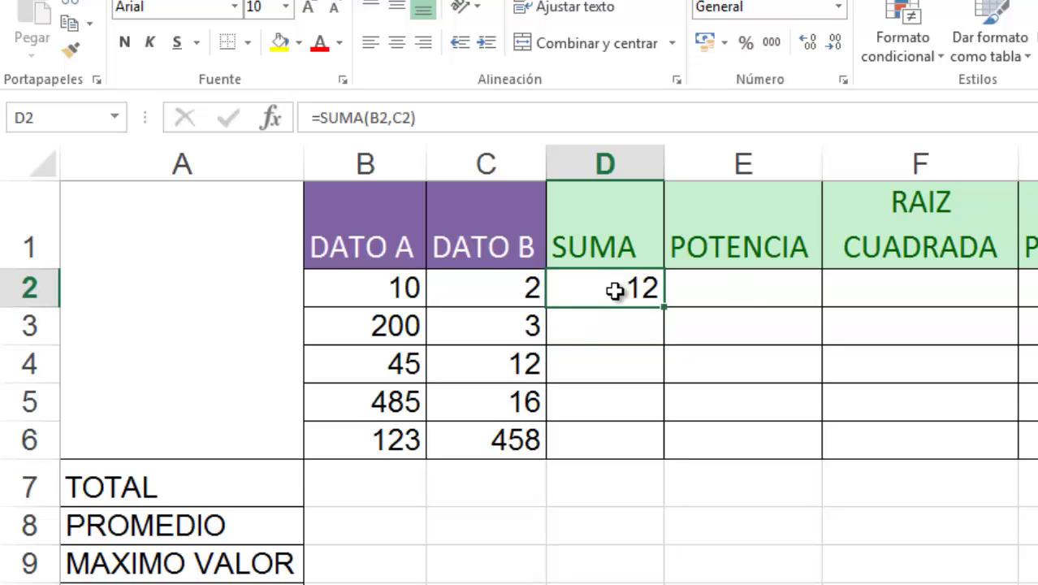
{"action": "double_click", "coordinate": [615, 284]}
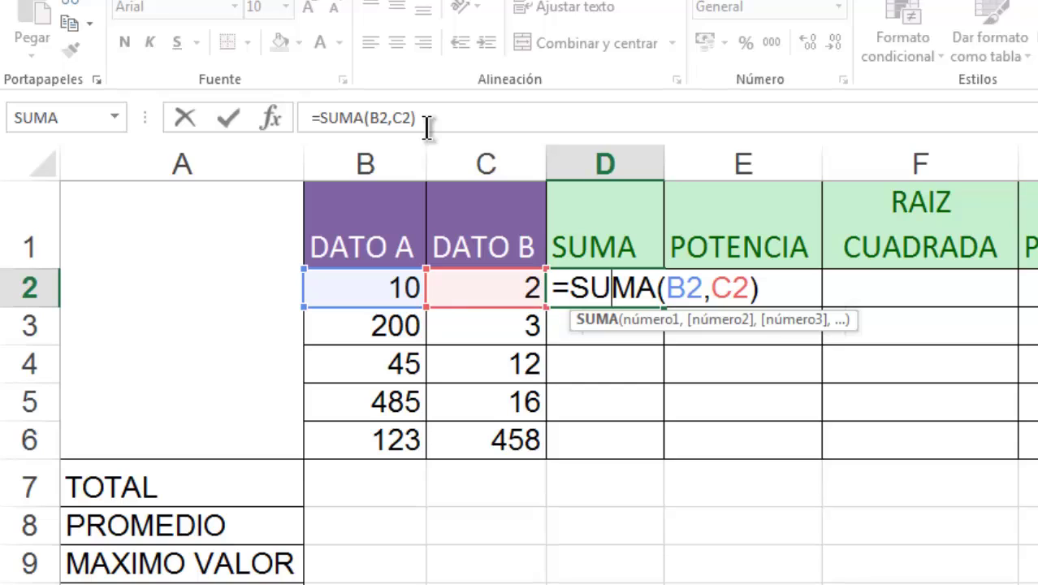
{"action": "key", "text": "ctrl+Return"}
Write the formula =suma(B3,C3) in cell D3, giving the two cells as separate arguments.
{"action": "left_click", "coordinate": [591, 334]}
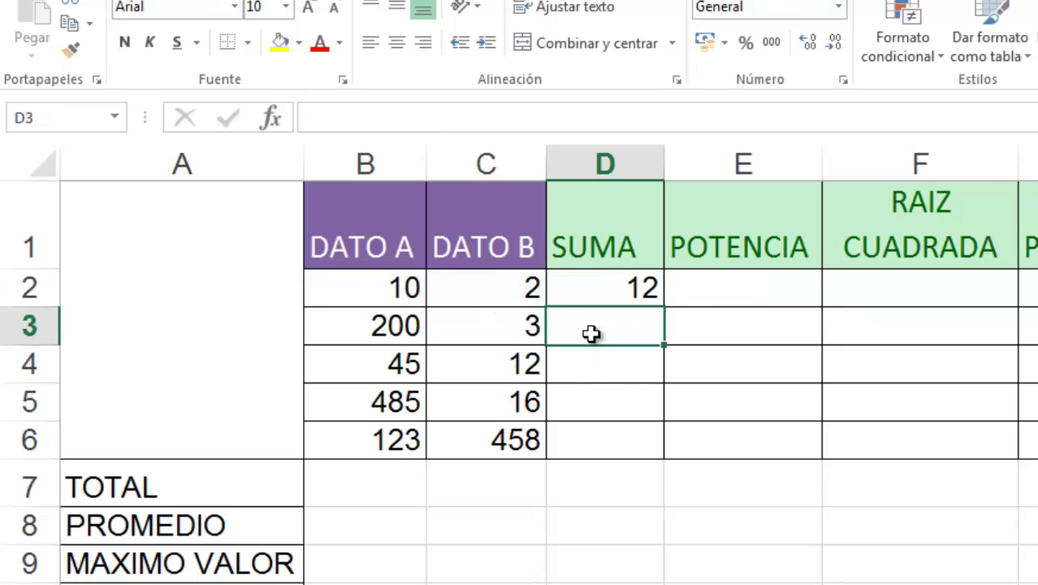
{"action": "type", "text": "="}
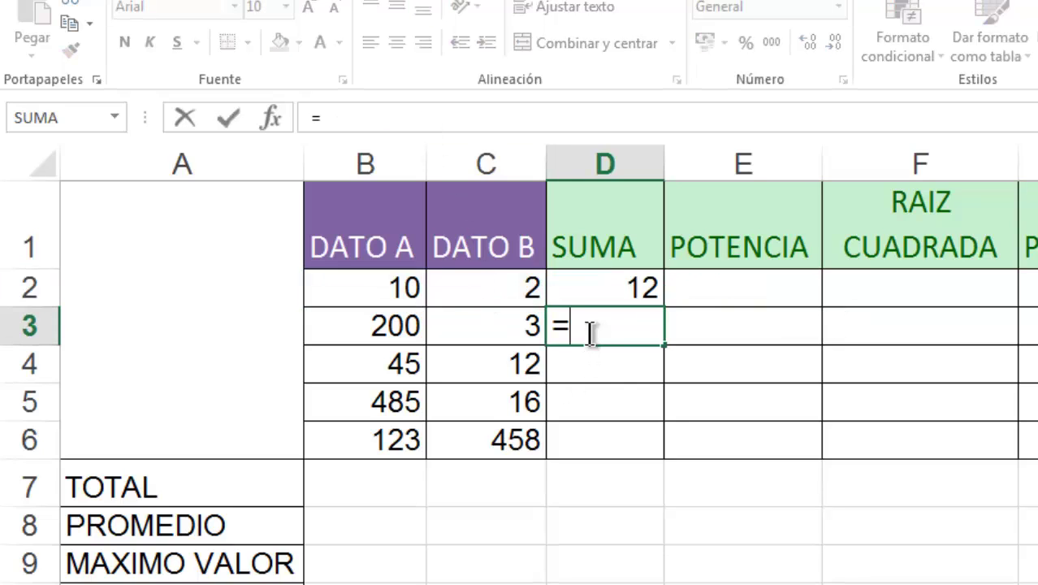
{"action": "type", "text": "sum"}
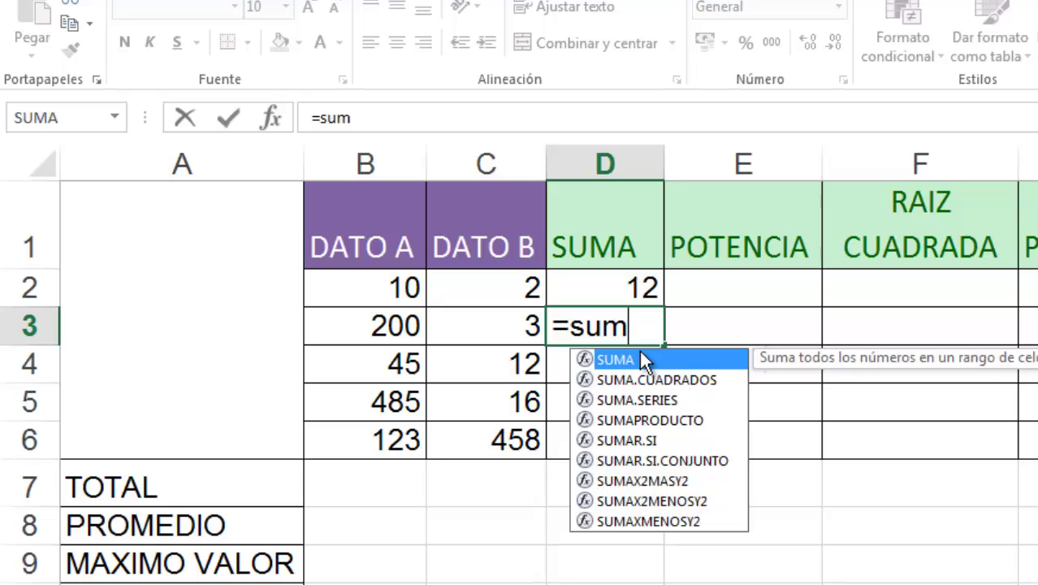
{"action": "type", "text": "a"}
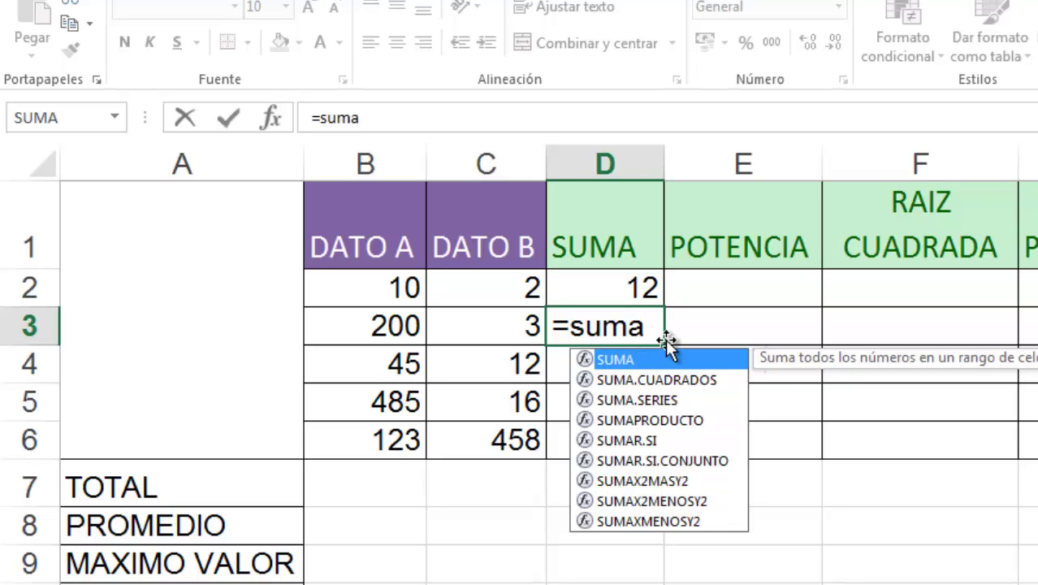
{"action": "type", "text": "("}
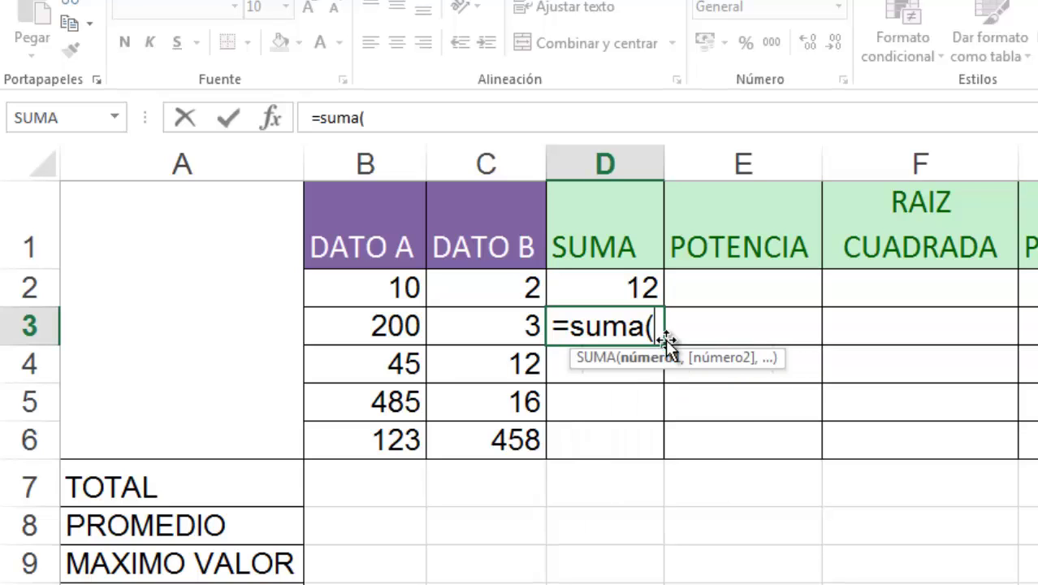
{"action": "left_click", "coordinate": [364, 325]}
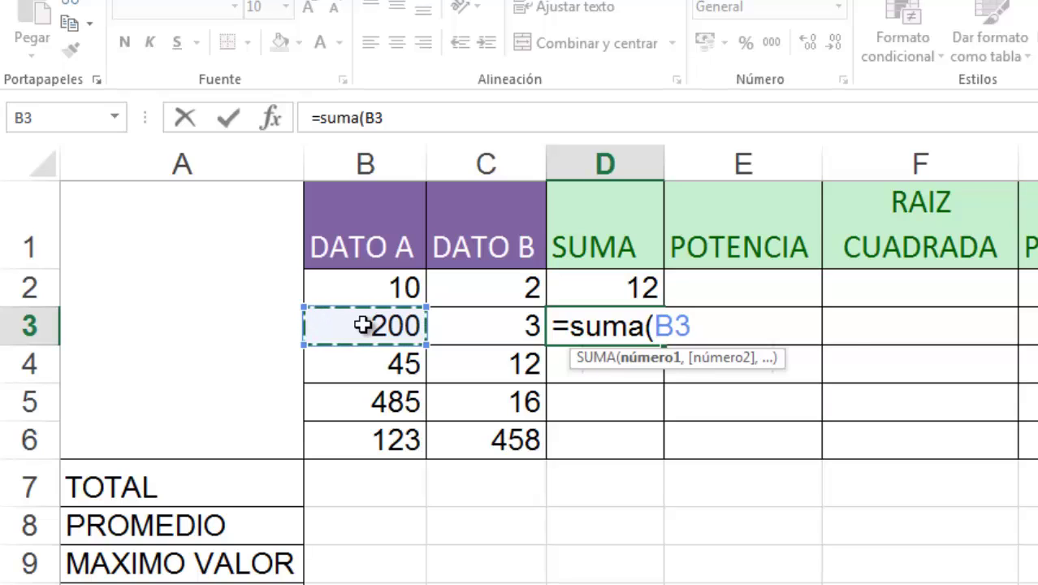
{"action": "type", "text": ","}
{"action": "left_click", "coordinate": [475, 326]}
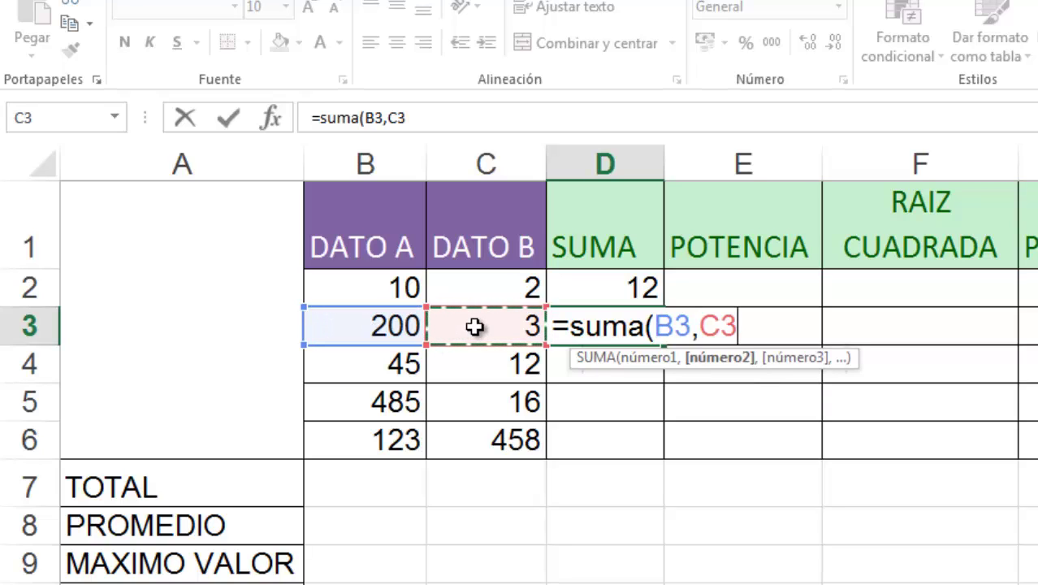
{"action": "type", "text": ")"}
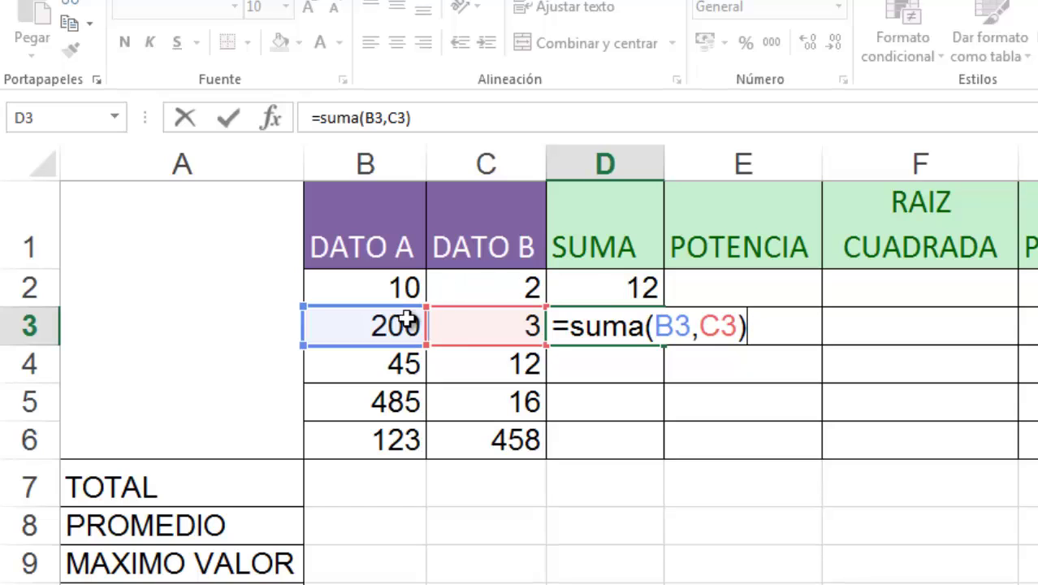
Replace the separate arguments of the D3 formula with the range B3:C3 and enter the formula.
{"action": "left_click", "coordinate": [737, 326]}
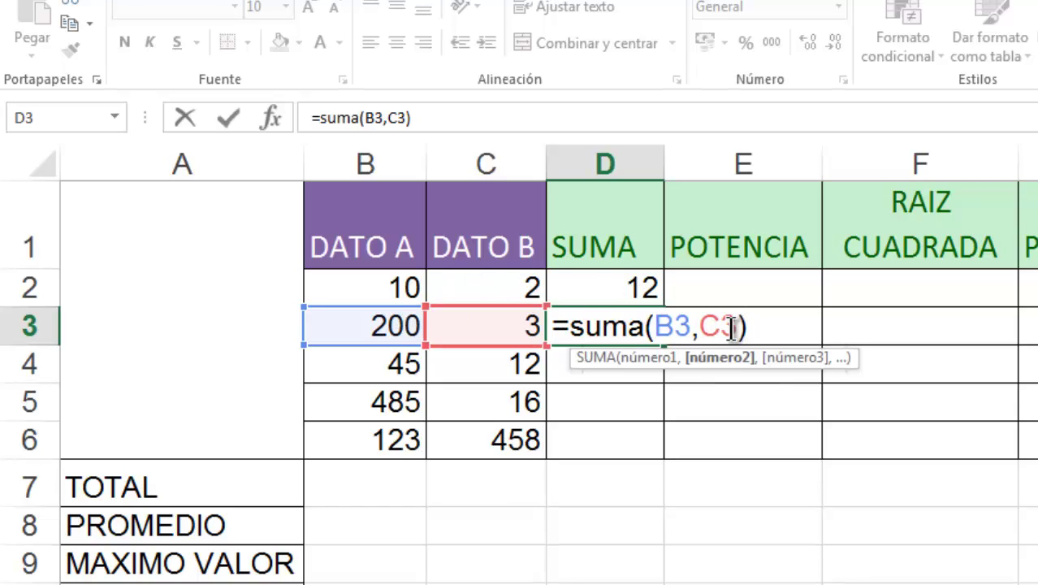
{"action": "key", "text": "BackSpace"}
{"action": "key", "text": "BackSpace"}
{"action": "key", "text": "BackSpace"}
{"action": "key", "text": "BackSpace"}
{"action": "key", "text": "BackSpace"}
{"action": "key", "text": "BackSpace"}
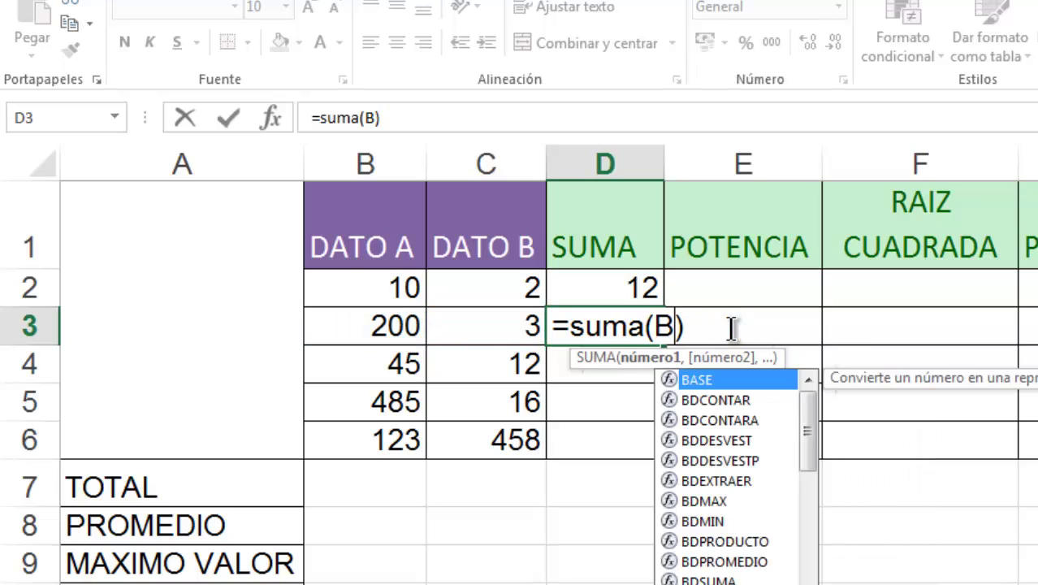
{"action": "left_click", "coordinate": [414, 326]}
{"action": "left_click_drag", "start_coordinate": [414, 327], "coordinate": [465, 332]}
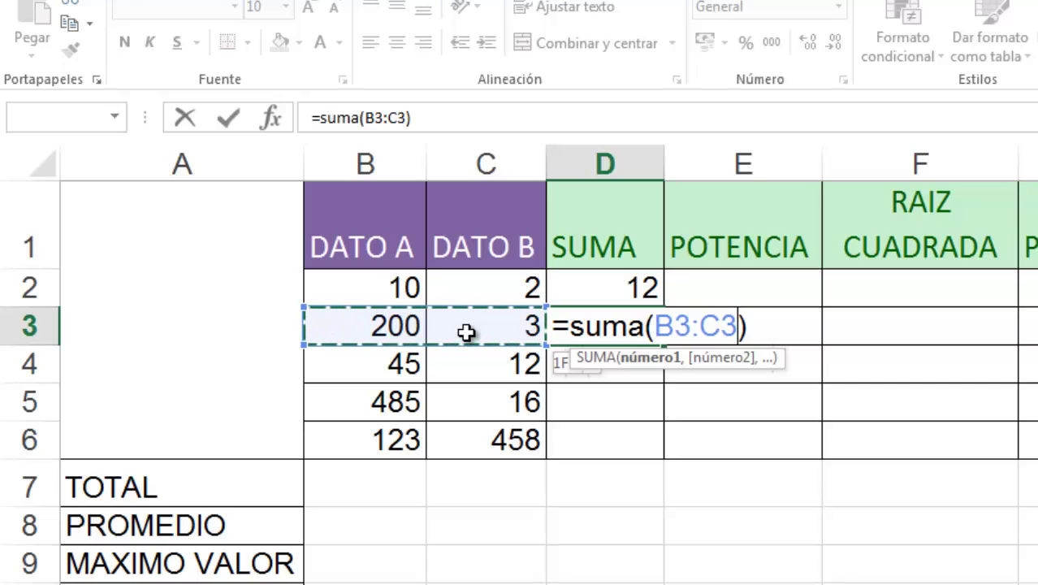
{"action": "left_click_drag", "start_coordinate": [466, 331], "coordinate": [468, 331]}
{"action": "key", "text": "Return"}
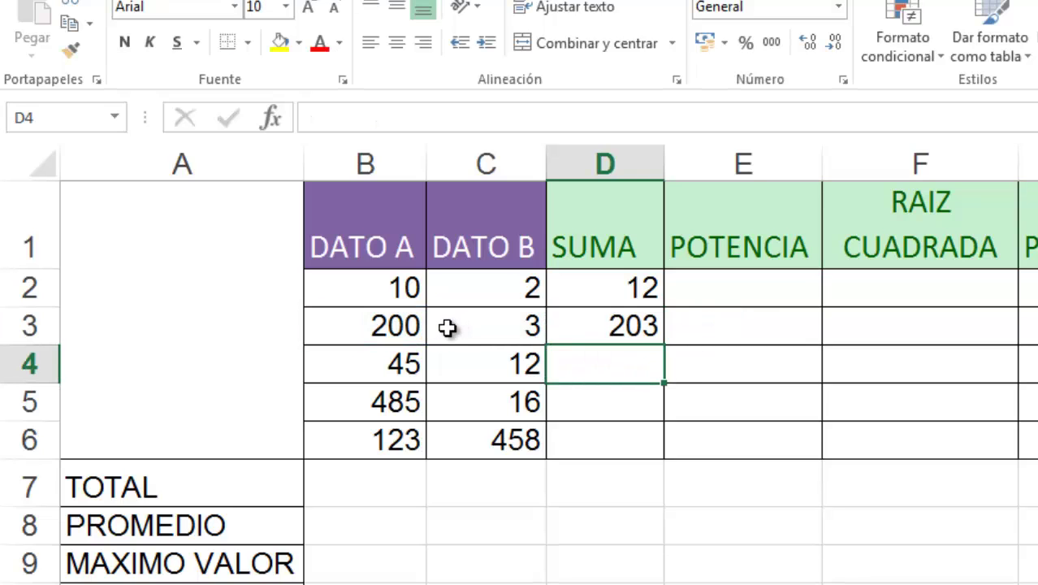
Enter the formula =suma(B2,B4:C5) in cell D4, combining a single cell with a range, and check it.
{"action": "type", "text": "="}
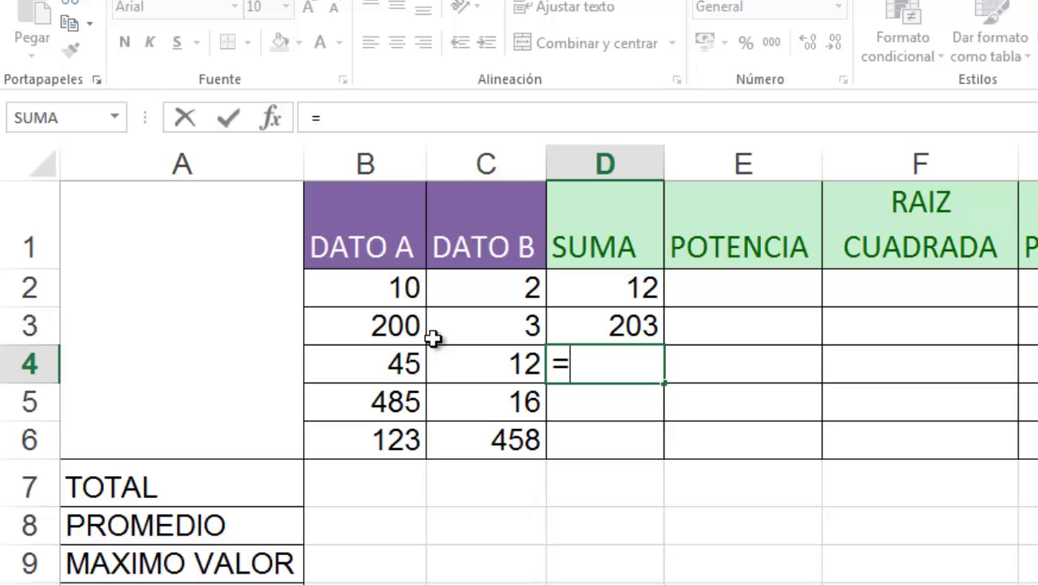
{"action": "type", "text": "suma("}
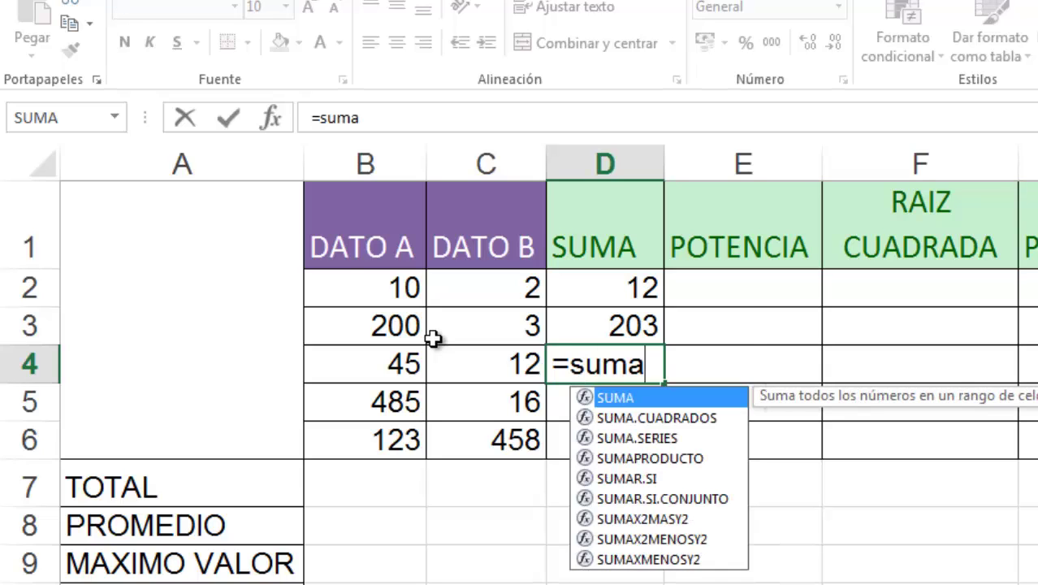
{"action": "left_click", "coordinate": [399, 290]}
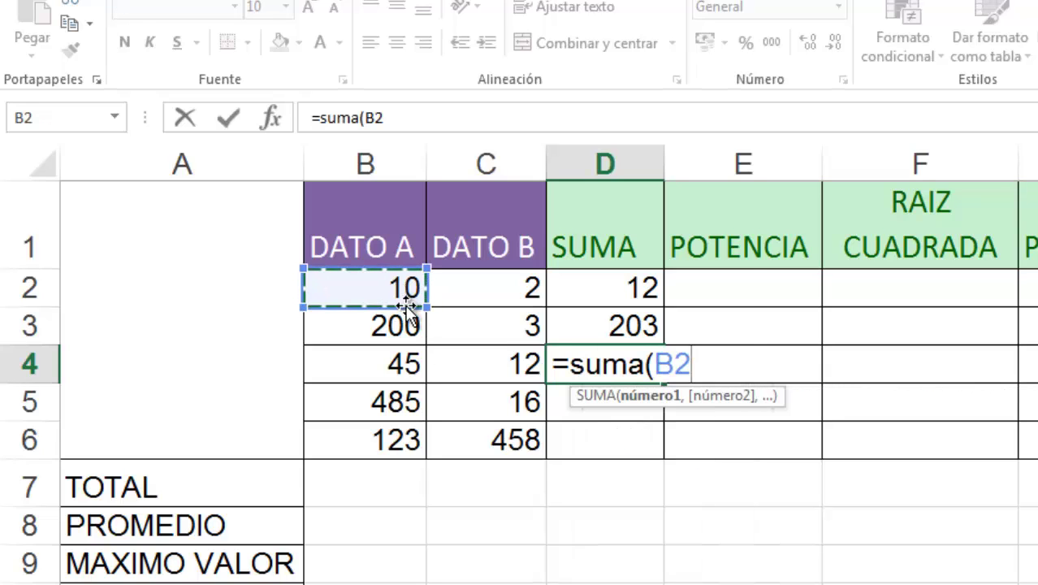
{"action": "type", "text": ","}
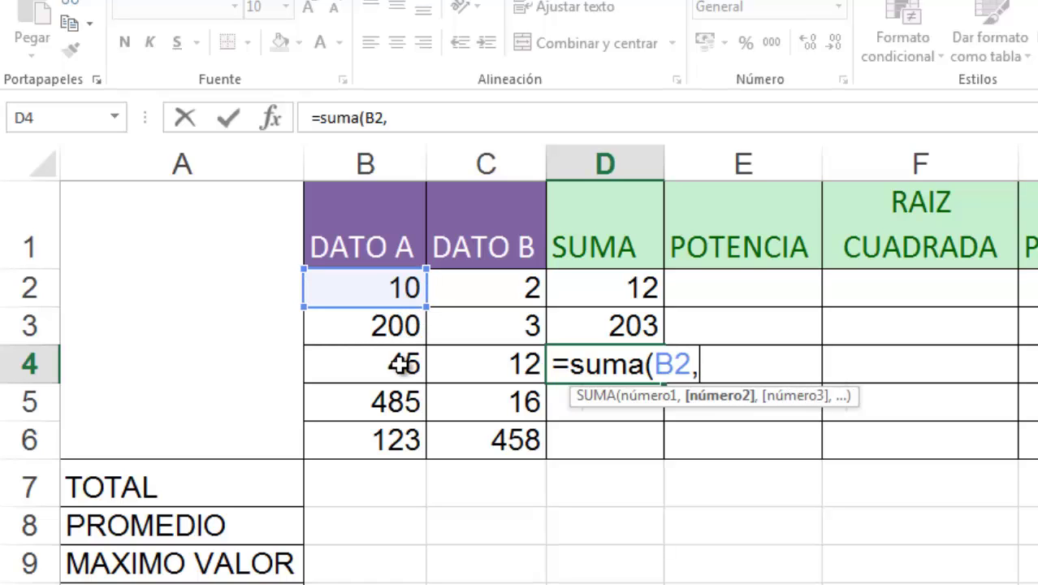
{"action": "left_click_drag", "start_coordinate": [400, 364], "coordinate": [481, 398]}
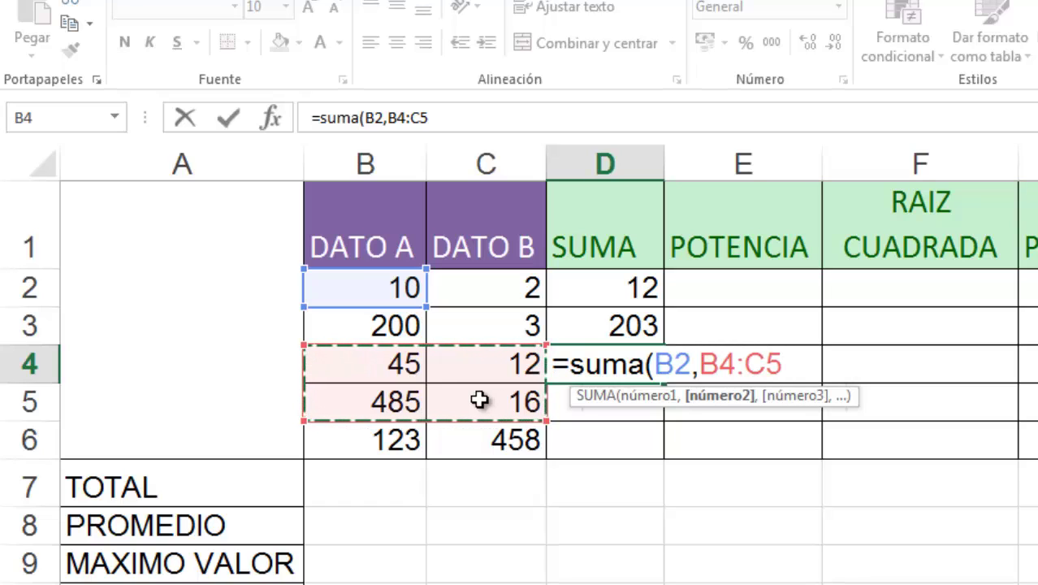
{"action": "type", "text": ")"}
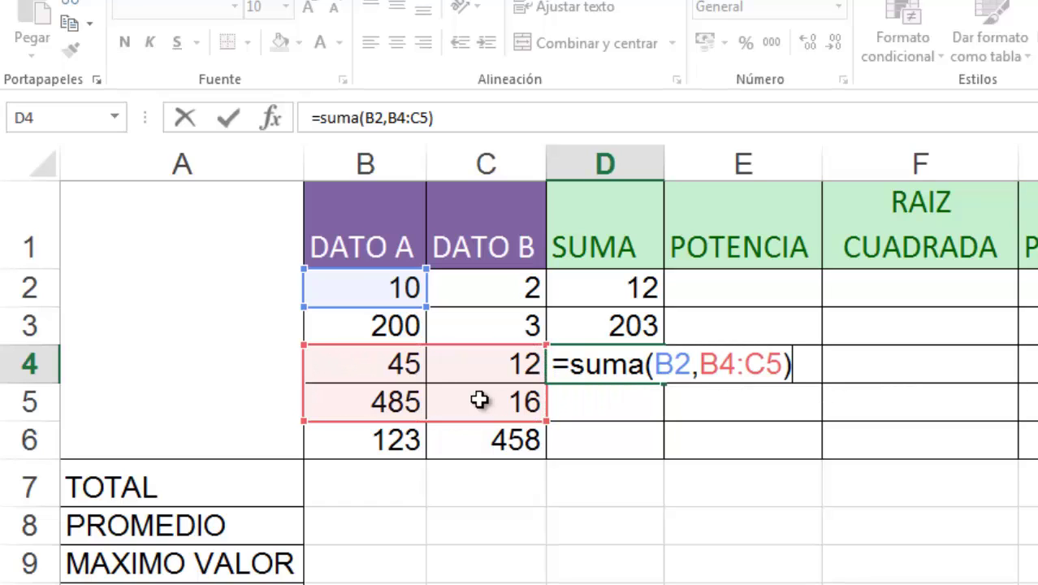
{"action": "key", "text": "Return"}
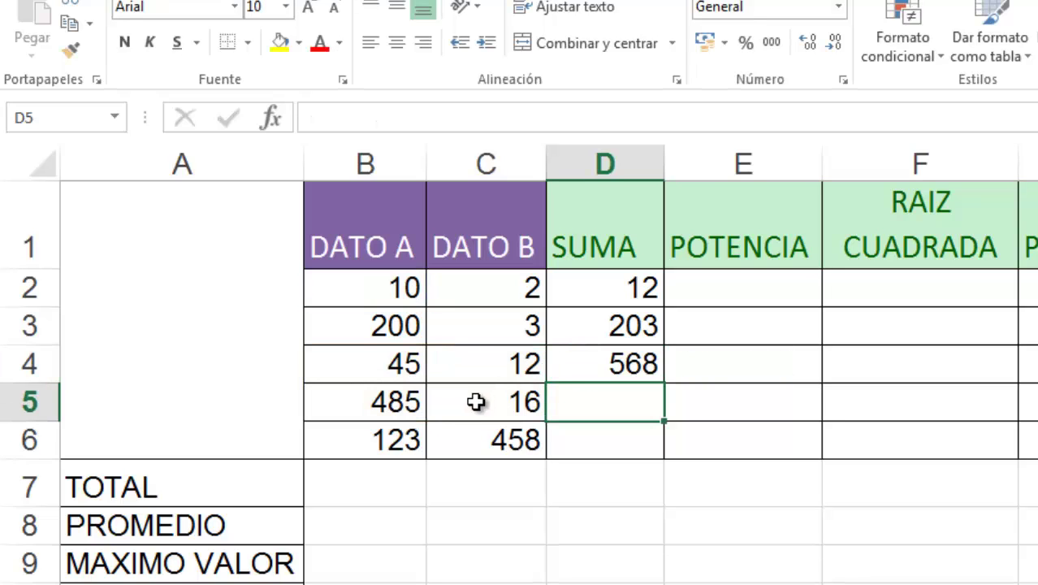
{"action": "double_click", "coordinate": [597, 370]}
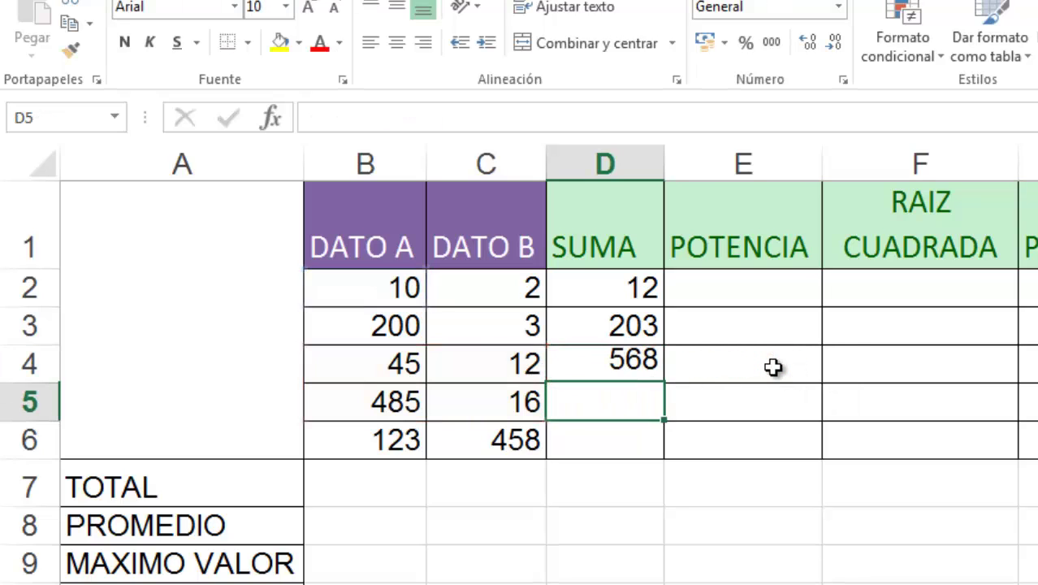
{"action": "key", "text": "Return"}
Enter the formula =suma(B2,346) in cell D5, combining a cell with a number, and review its arguments.
{"action": "type", "text": "=s"}
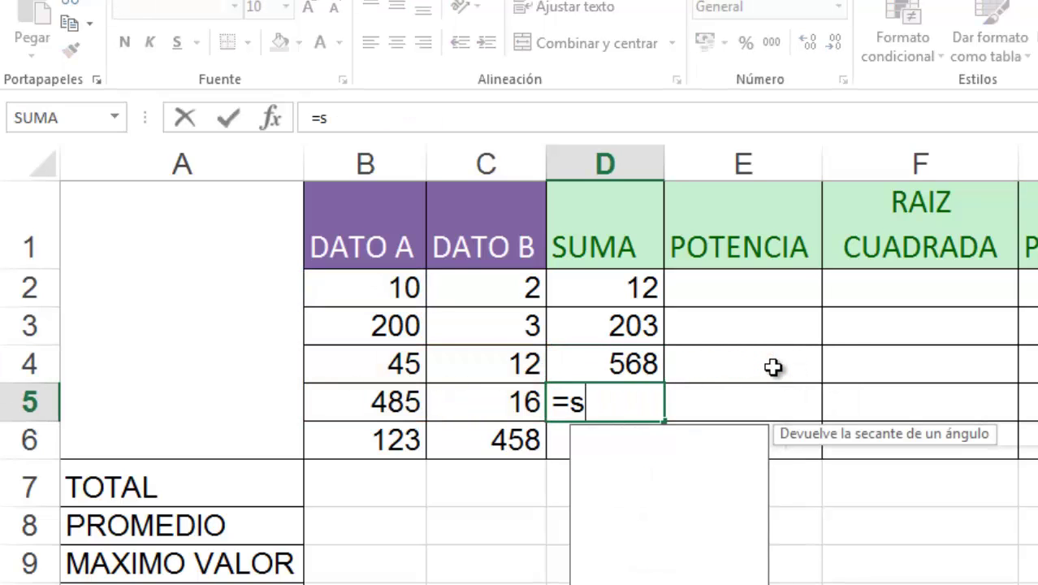
{"action": "type", "text": "uma("}
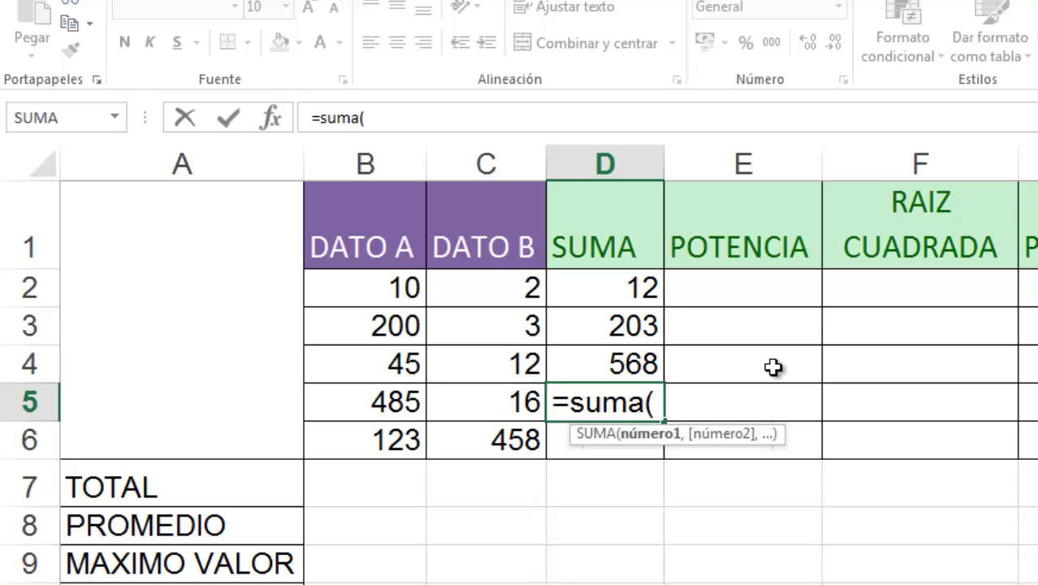
{"action": "left_click", "coordinate": [408, 290]}
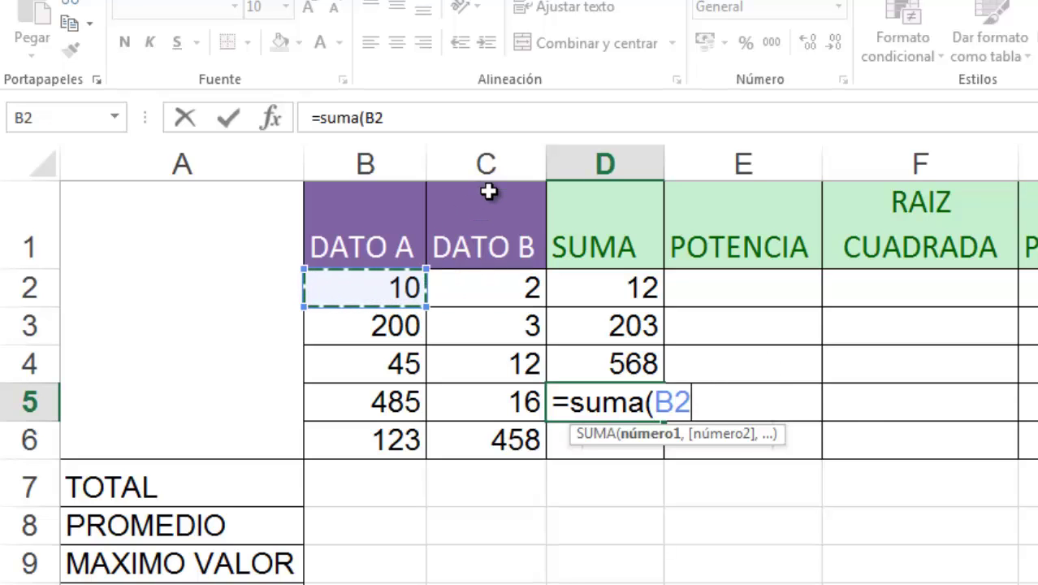
{"action": "type", "text": ","}
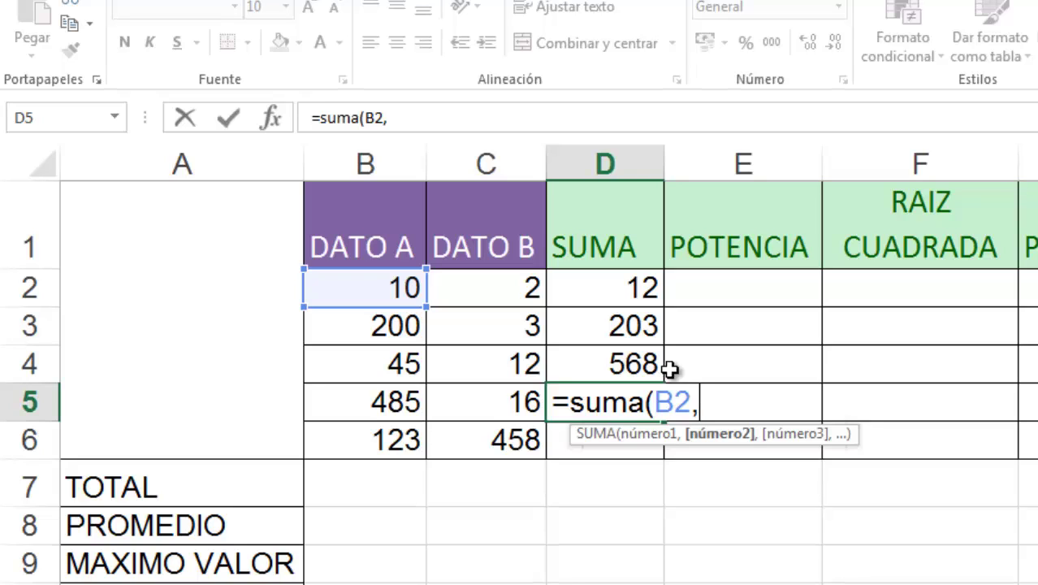
{"action": "type", "text": "346"}
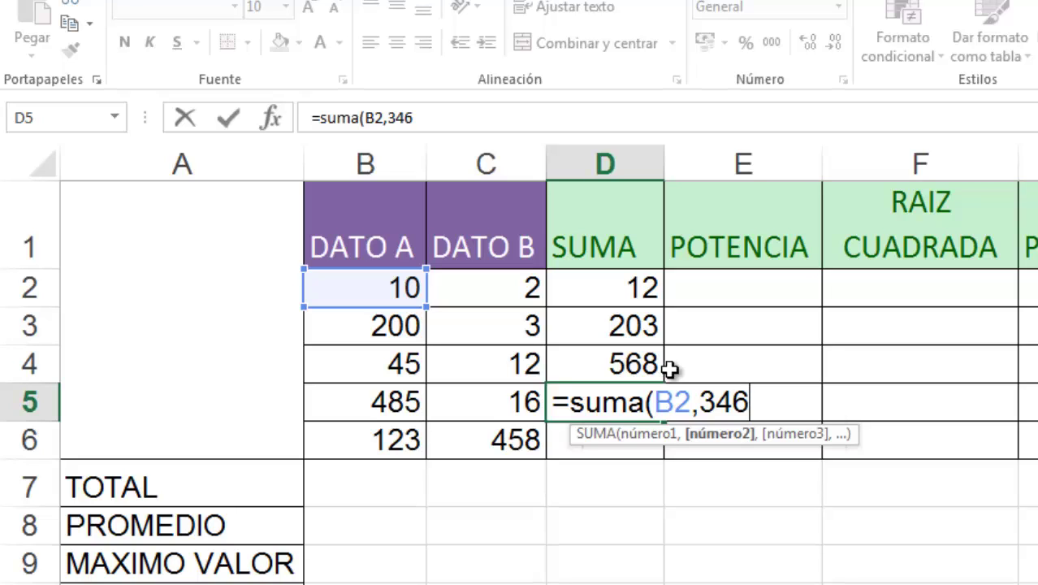
{"action": "type", "text": ")"}
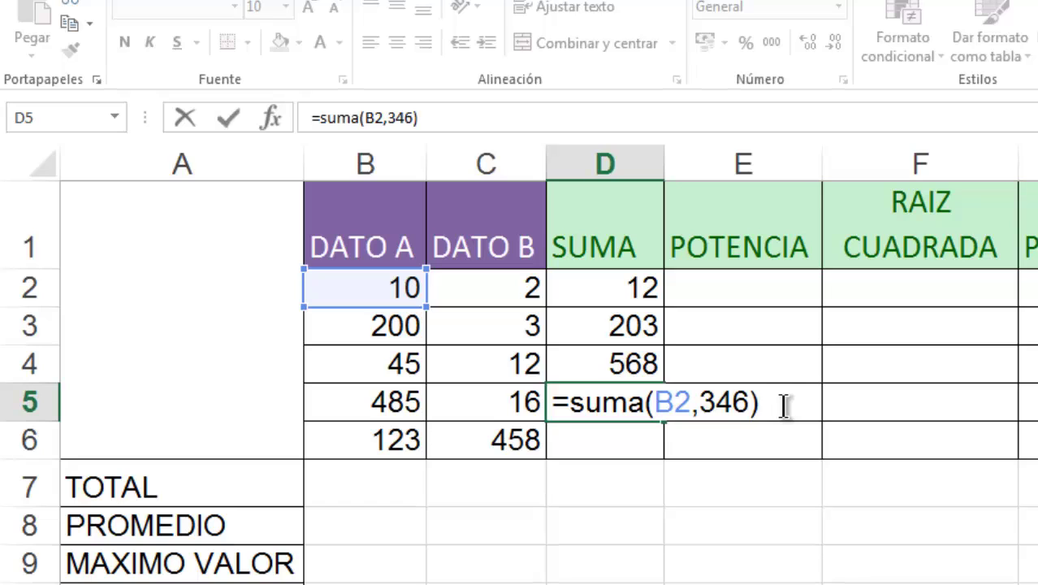
{"action": "key", "text": "Return"}
{"action": "left_click", "coordinate": [638, 404]}
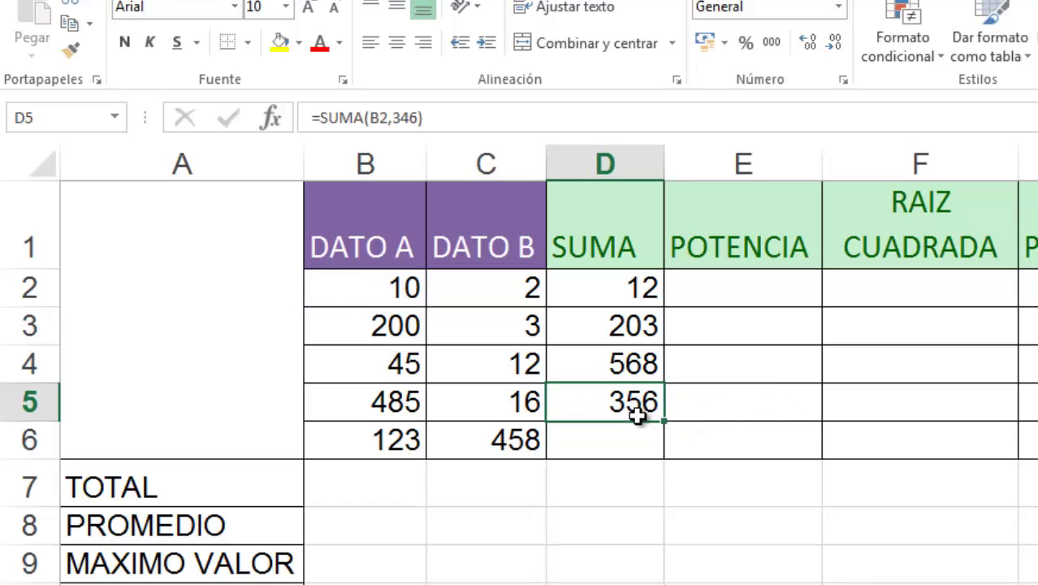
{"action": "double_click", "coordinate": [639, 404]}
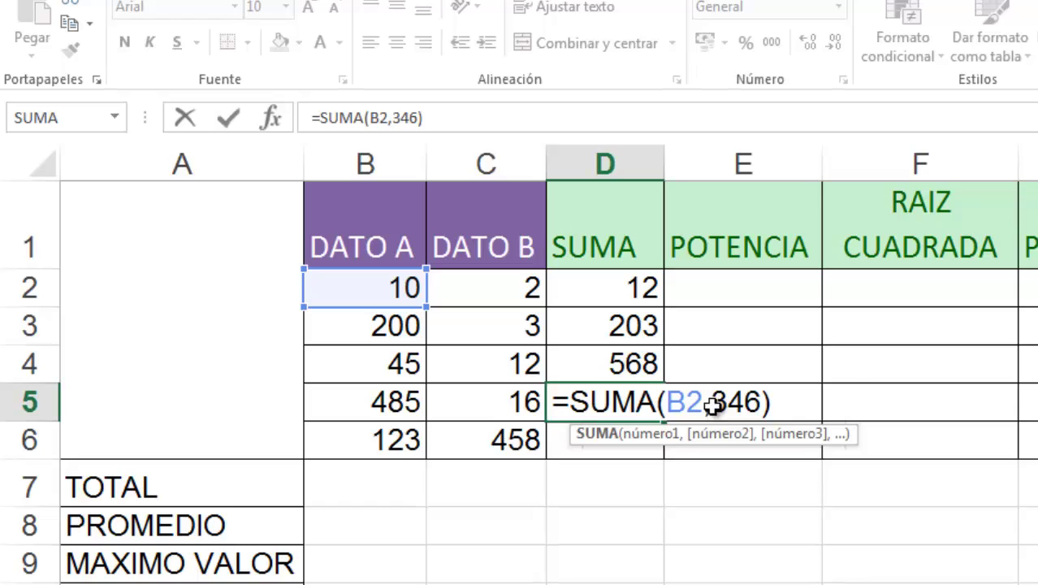
{"action": "key", "text": "Return"}
Enter the formula =suma(B2,B4:C5,23) in cell D6, combining a cell, a range and a number.
{"action": "type", "text": "=su"}
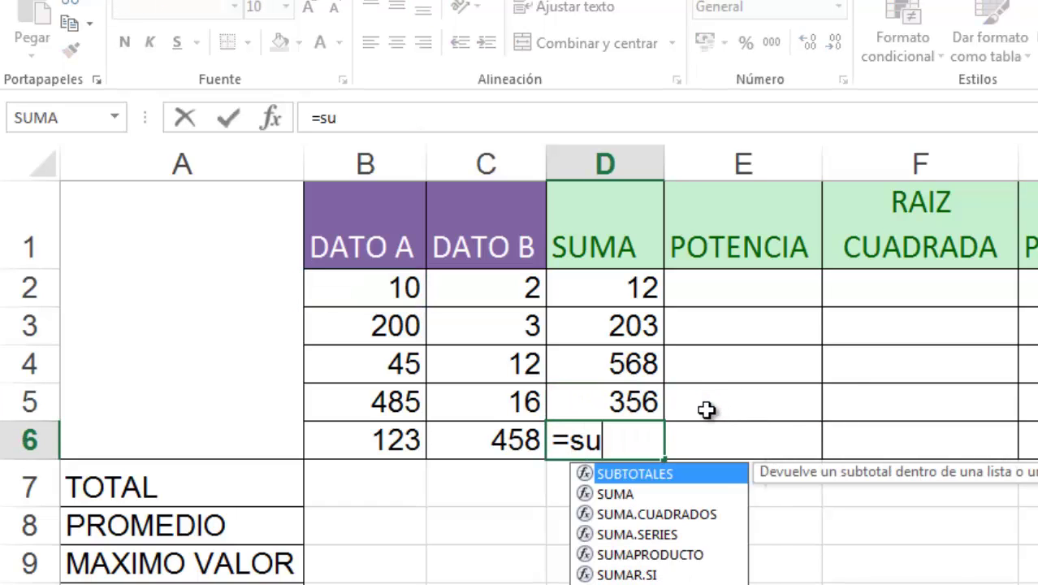
{"action": "type", "text": "ma("}
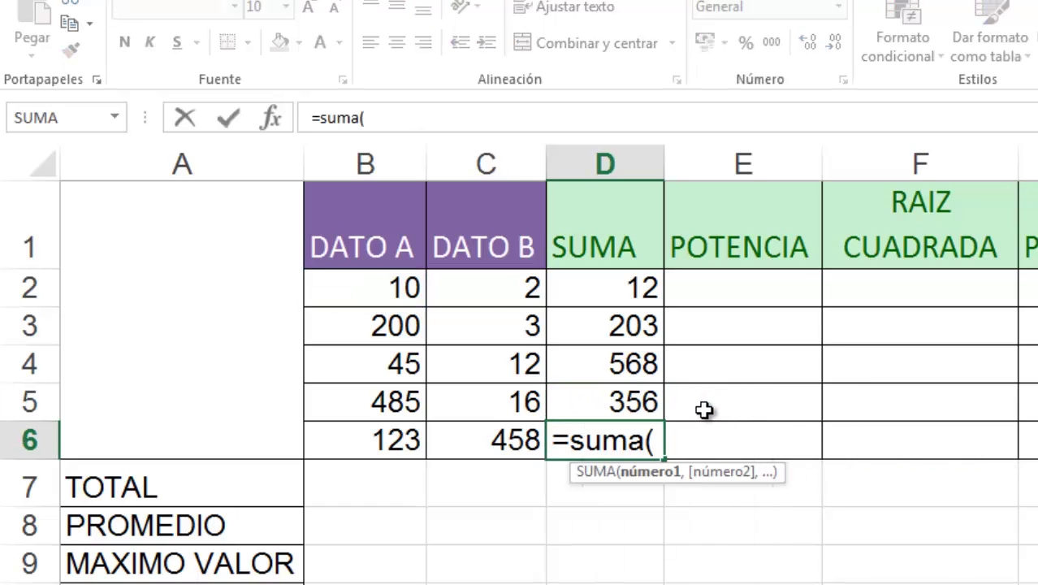
{"action": "left_click", "coordinate": [406, 286]}
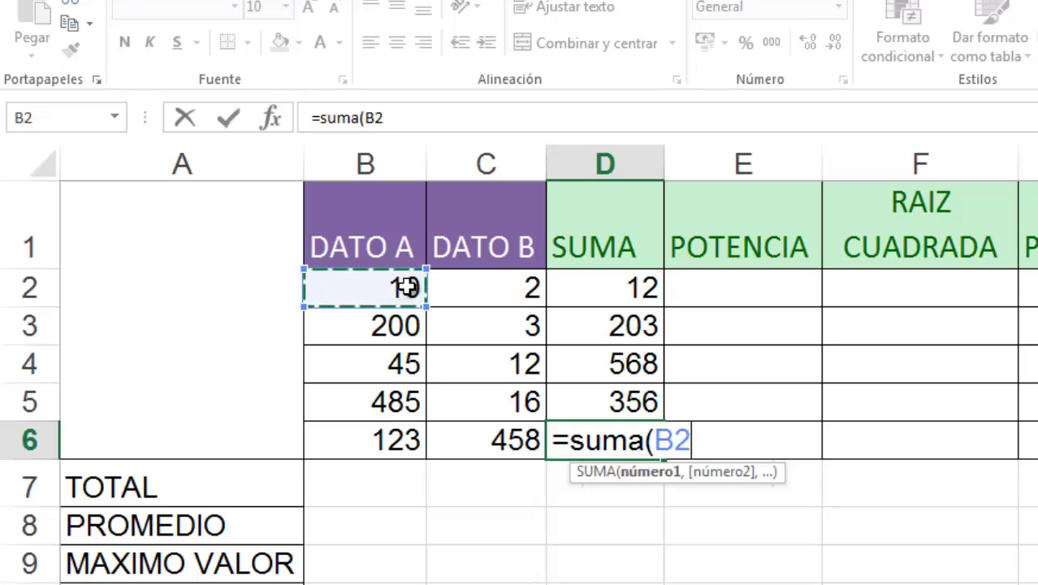
{"action": "type", "text": ","}
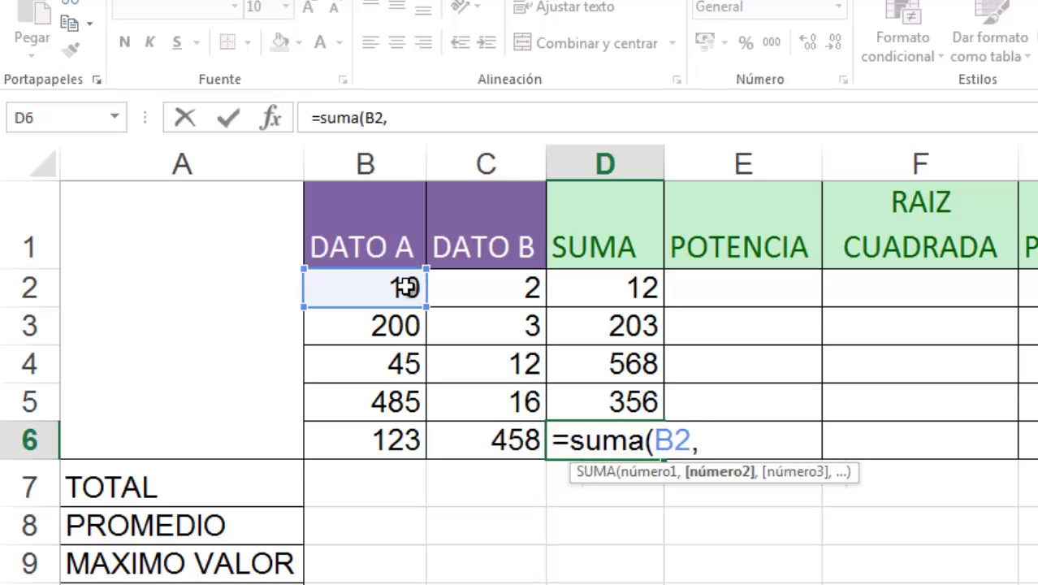
{"action": "left_click_drag", "start_coordinate": [393, 365], "coordinate": [475, 392]}
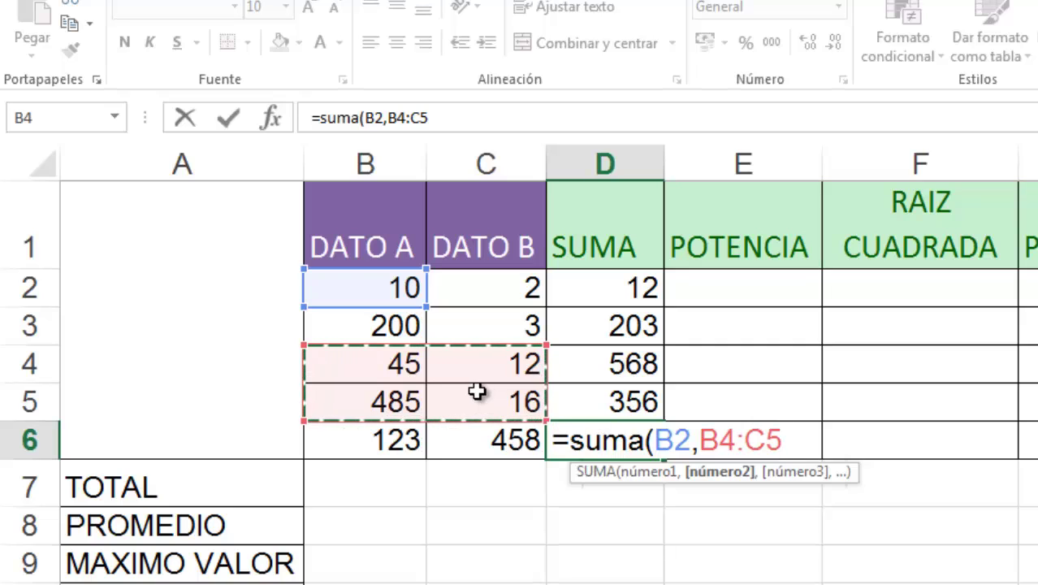
{"action": "type", "text": ","}
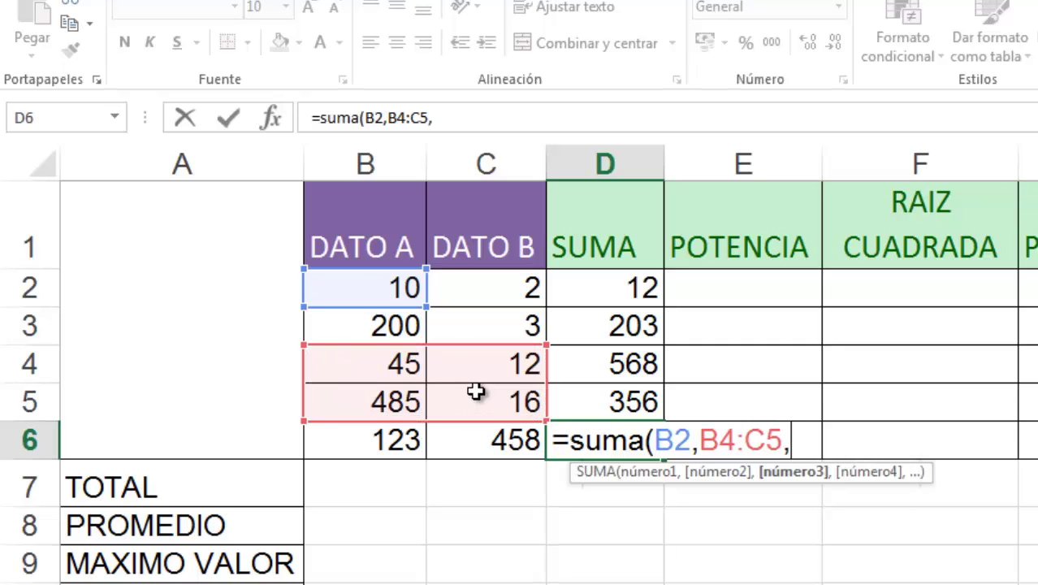
{"action": "type", "text": "23)"}
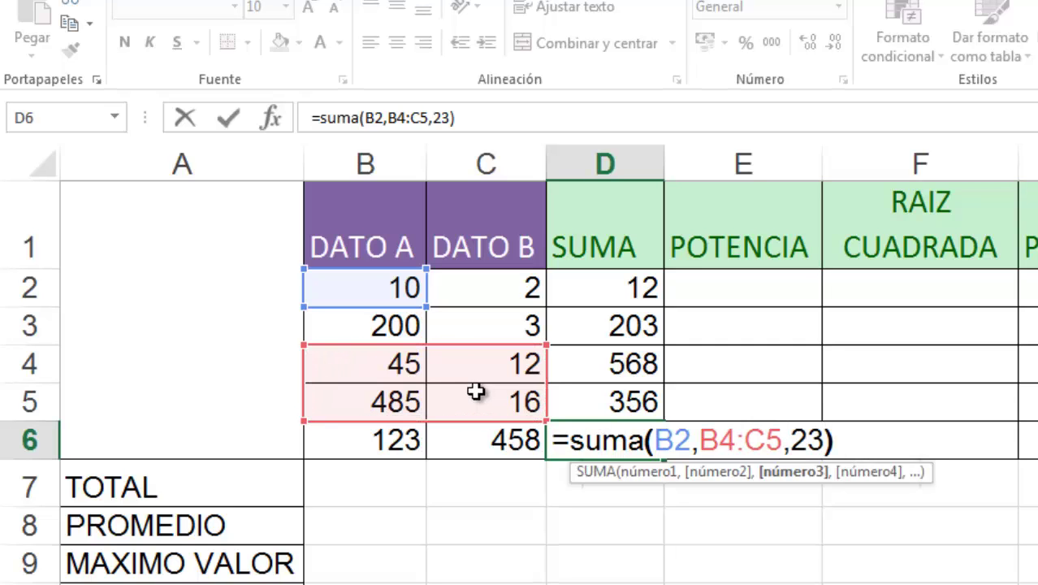
{"action": "key", "text": "Return"}
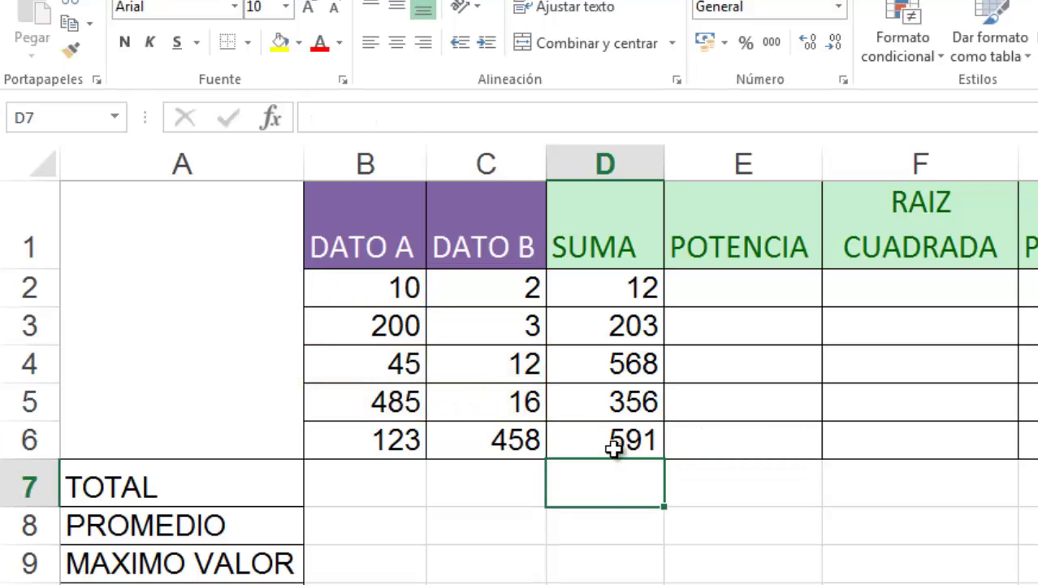
Remove the B2 argument from the D6 formula and enter it as =SUMA(B4:C5,23).
{"action": "double_click", "coordinate": [614, 445]}
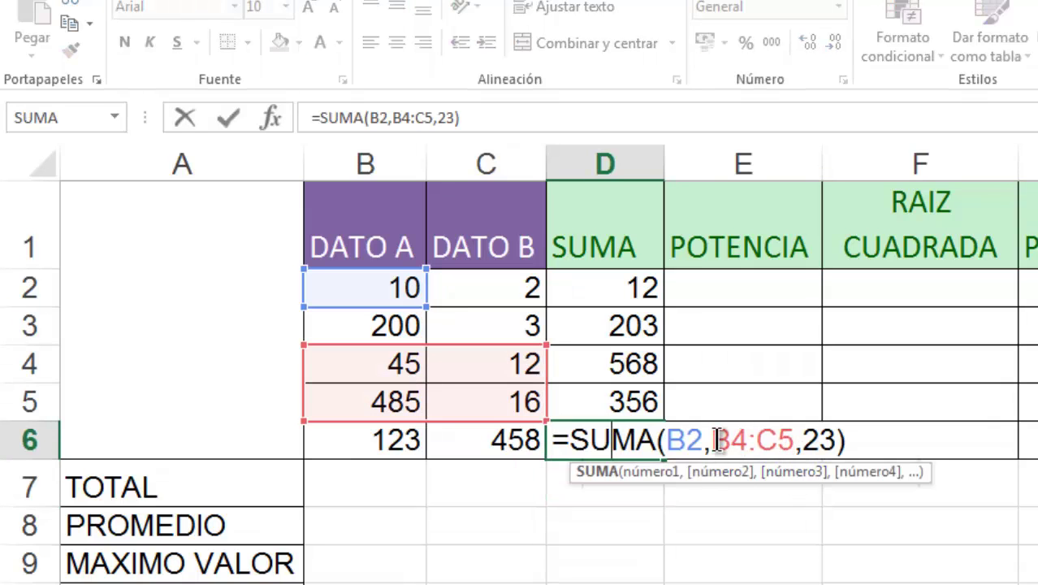
{"action": "left_click", "coordinate": [755, 439]}
{"action": "key", "text": "BackSpace"}
{"action": "key", "text": "BackSpace"}
{"action": "key", "text": "BackSpace"}
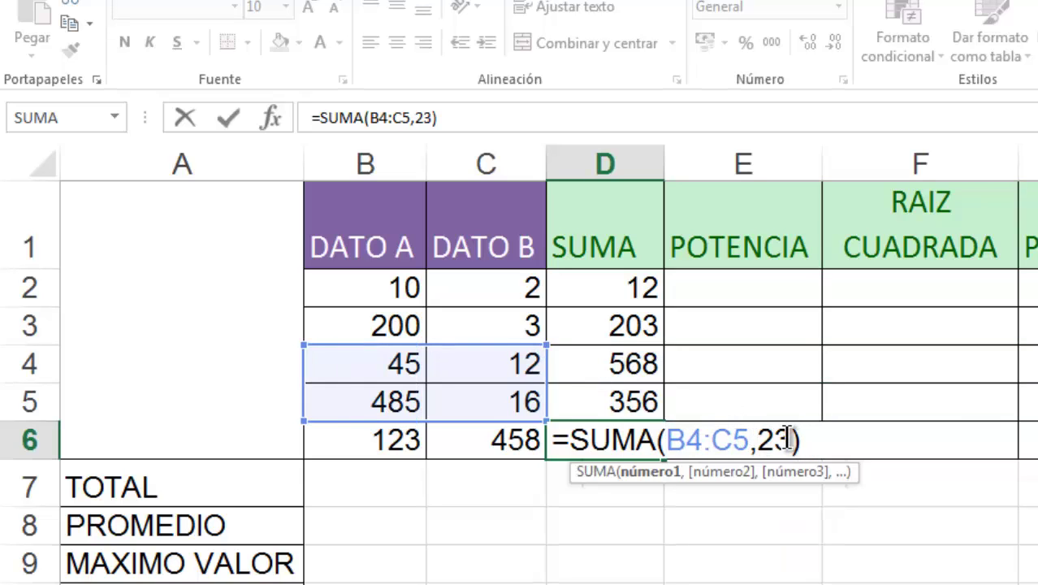
{"action": "key", "text": "Return"}
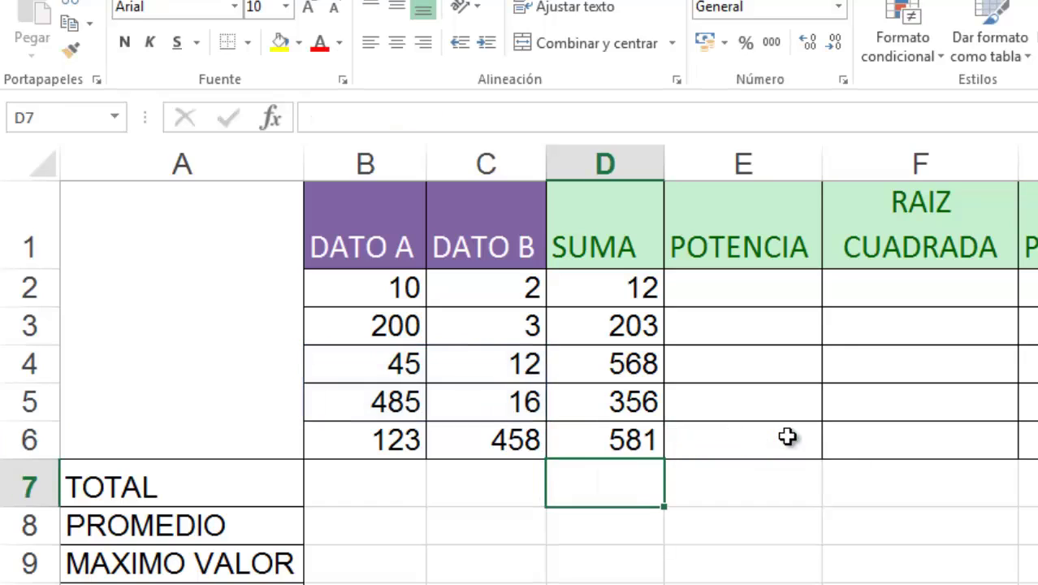
Replace the range B4:C5 in the D6 formula with the number 12, enter =SUMA(12,23) and check the SUMA column's formulas.
{"action": "double_click", "coordinate": [634, 441]}
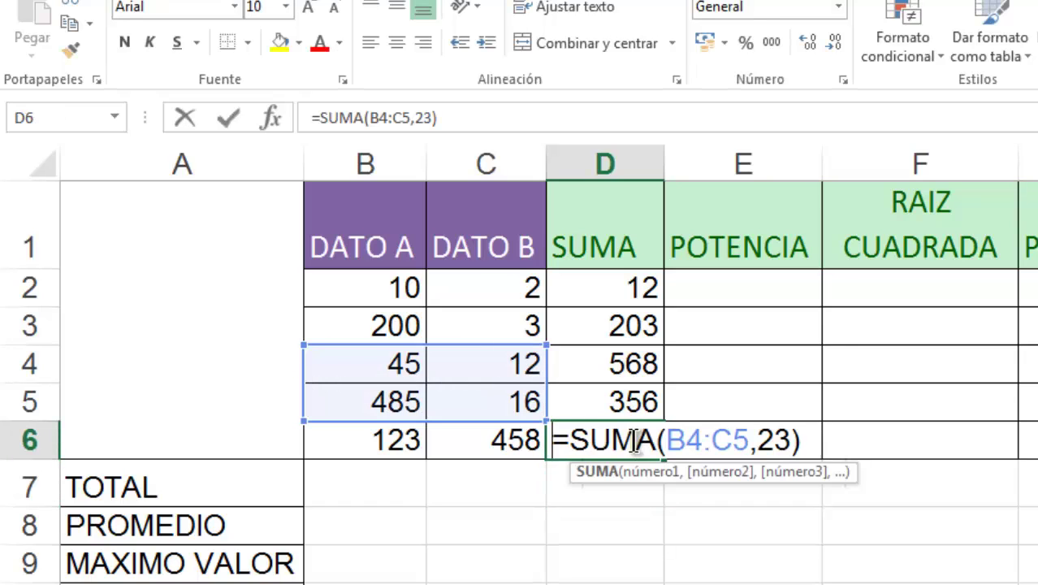
{"action": "left_click", "coordinate": [751, 439]}
{"action": "key", "text": "BackSpace"}
{"action": "key", "text": "BackSpace"}
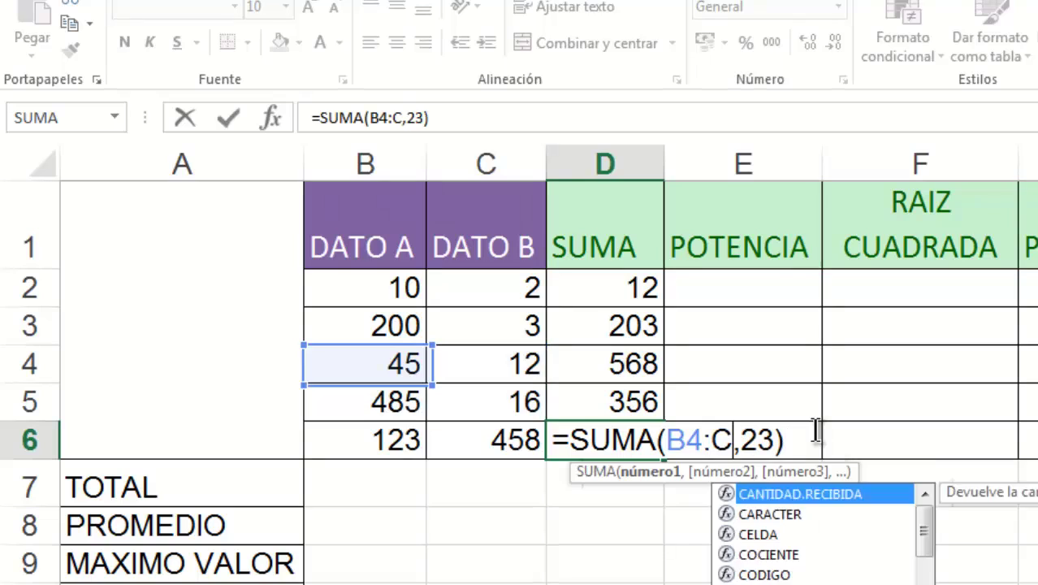
{"action": "key", "text": "BackSpace"}
{"action": "key", "text": "BackSpace"}
{"action": "key", "text": "BackSpace"}
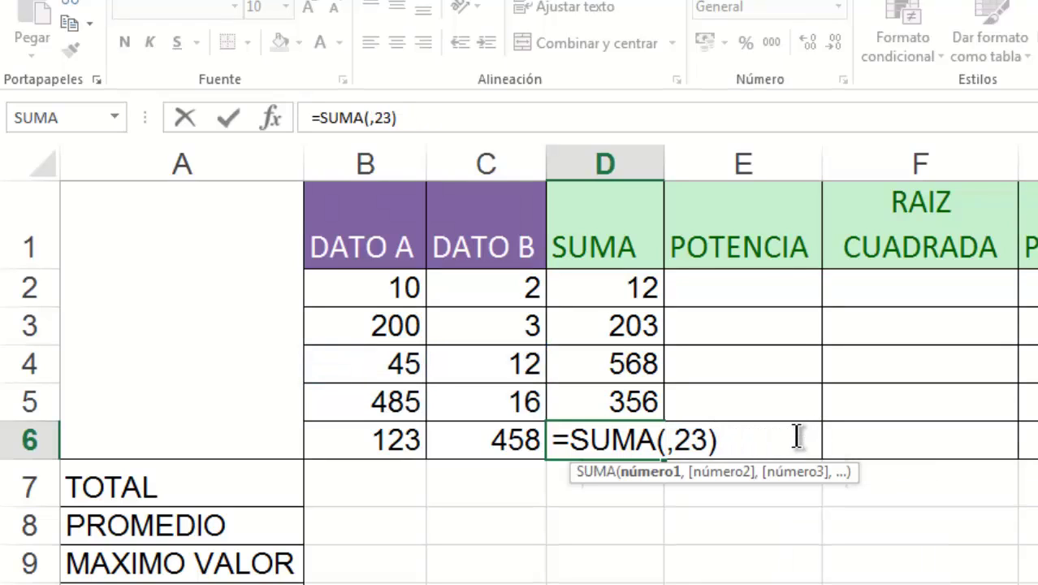
{"action": "type", "text": "12"}
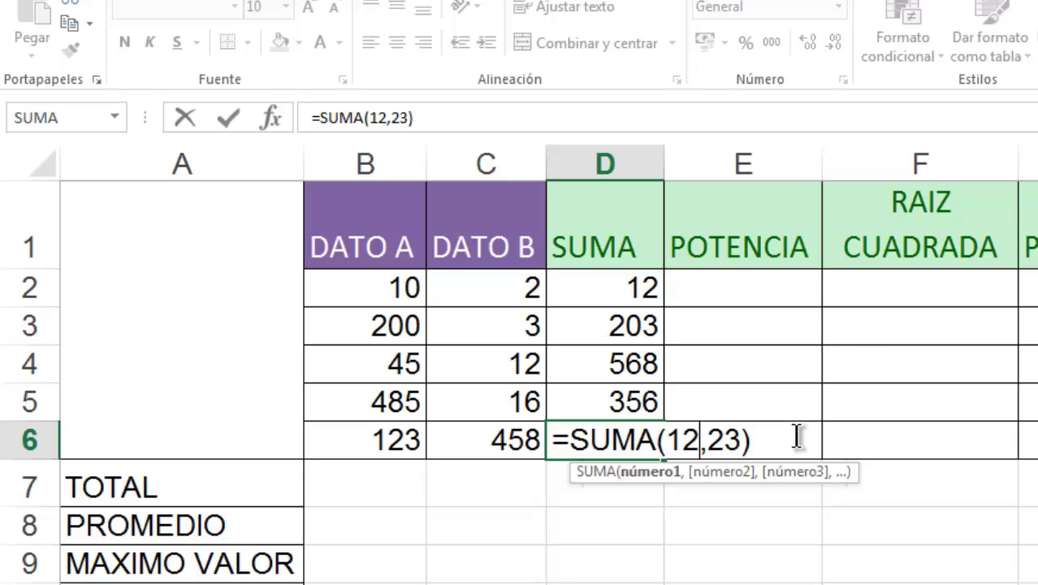
{"action": "key", "text": "Return"}
{"action": "left_click", "coordinate": [642, 440]}
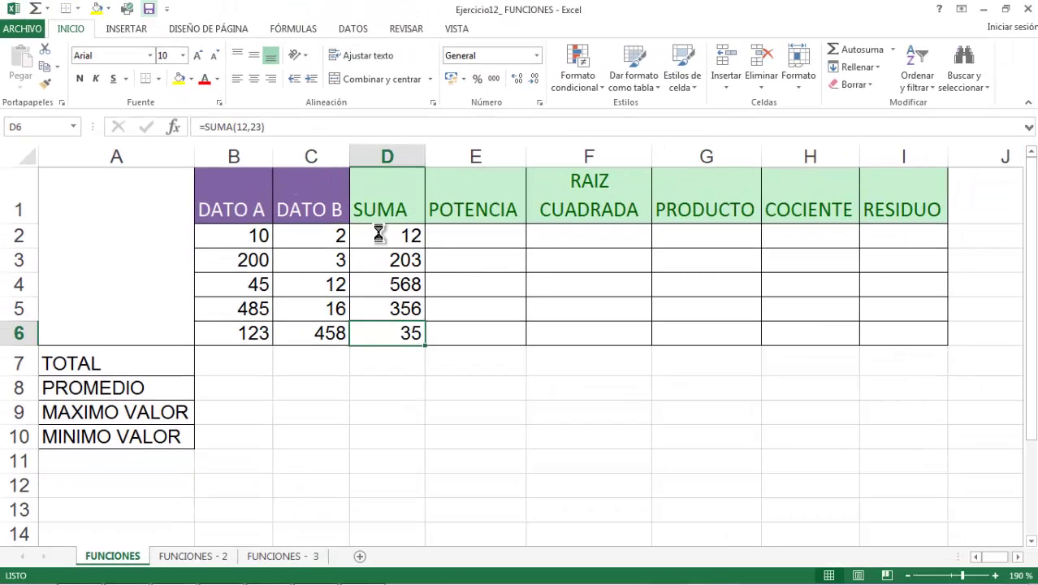
{"action": "left_click", "coordinate": [381, 235]}
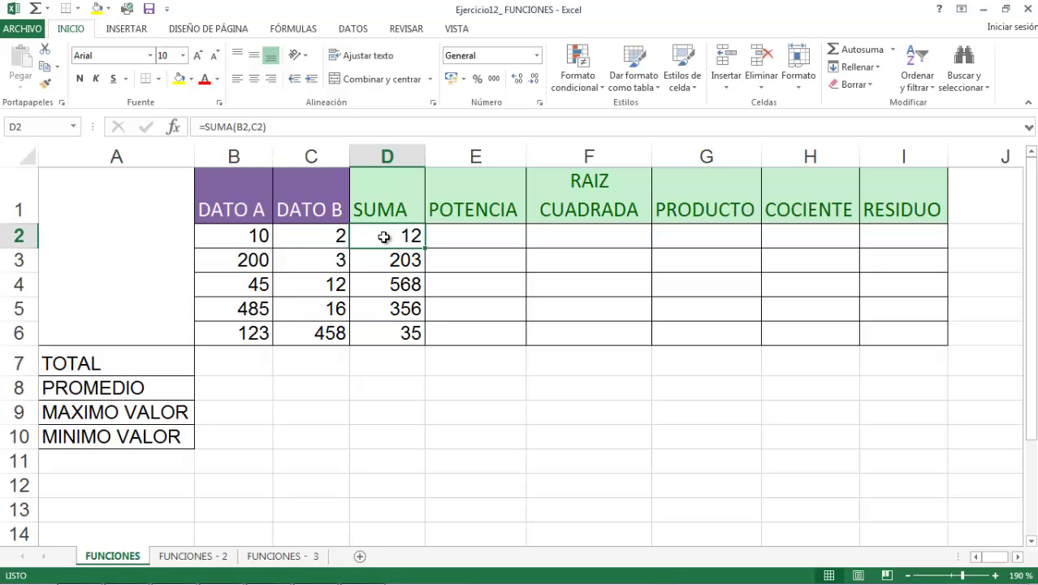
Total the DATO A column in cell B7 with the formula =suma(B2:B6) and review its range.
{"action": "left_click", "coordinate": [238, 361]}
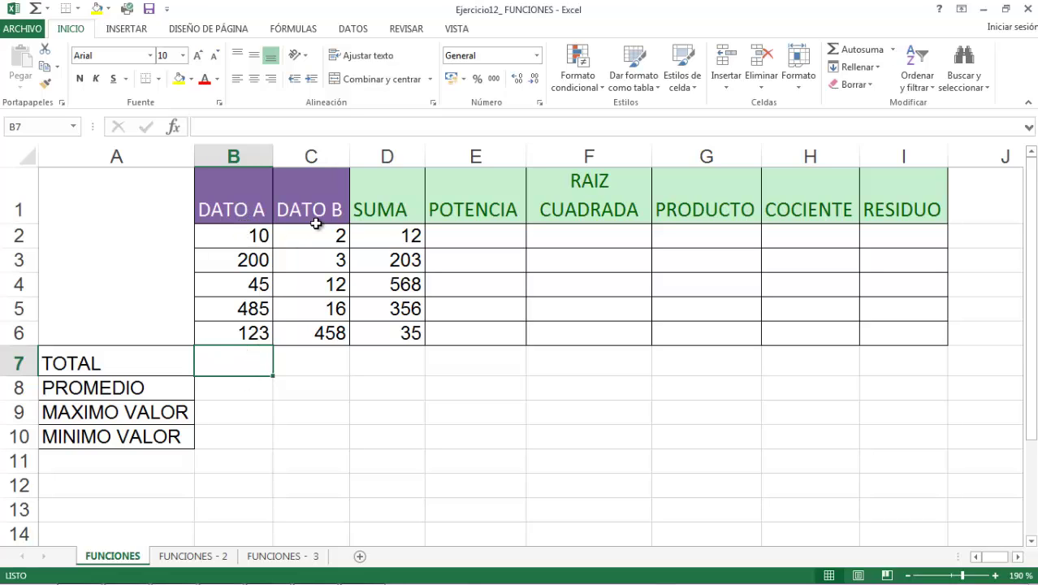
{"action": "left_click", "coordinate": [313, 355]}
{"action": "left_click", "coordinate": [250, 360]}
{"action": "type", "text": "=suma("}
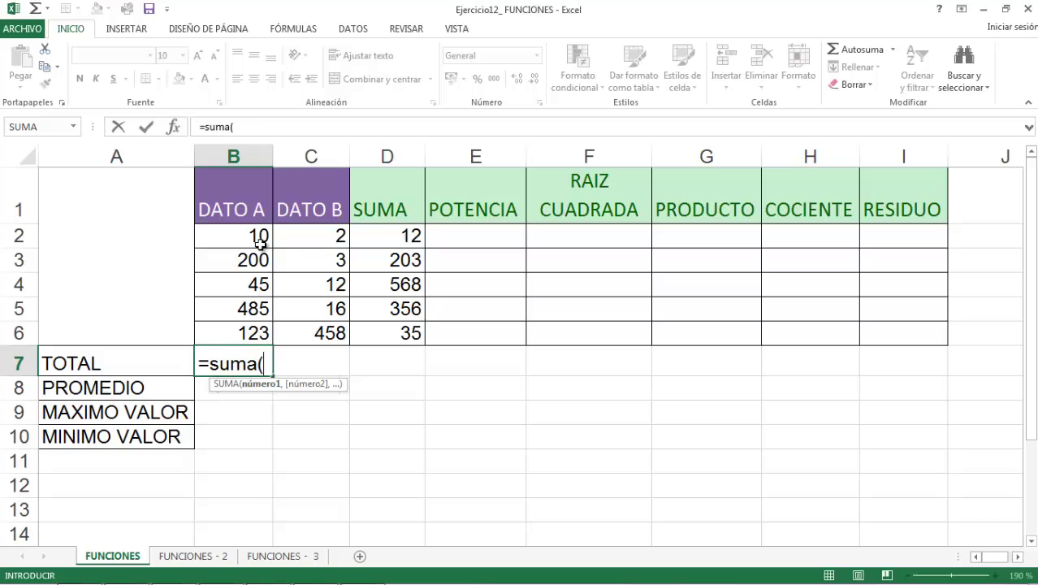
{"action": "left_click_drag", "start_coordinate": [260, 237], "coordinate": [260, 333]}
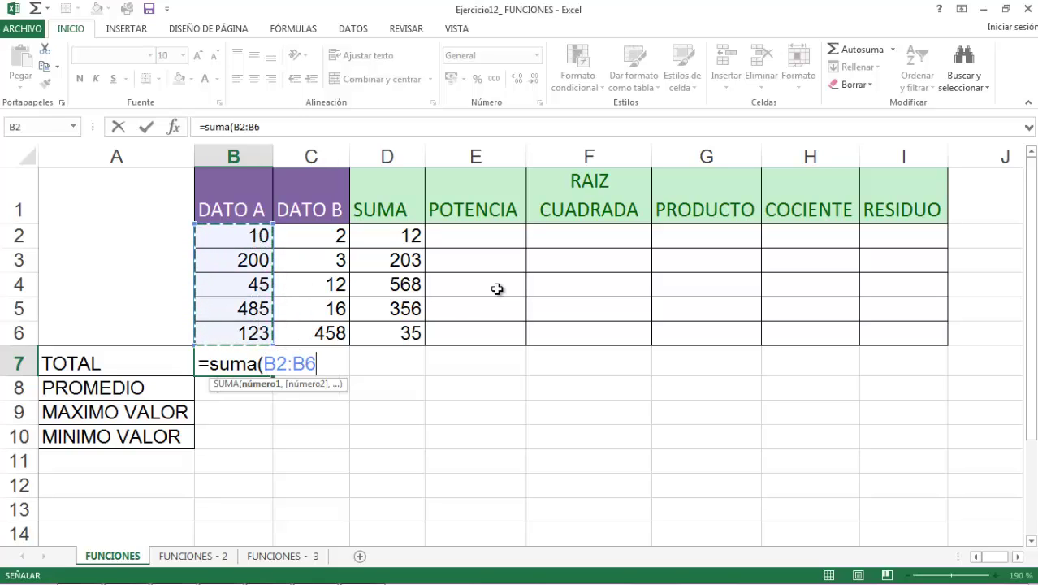
{"action": "type", "text": ")"}
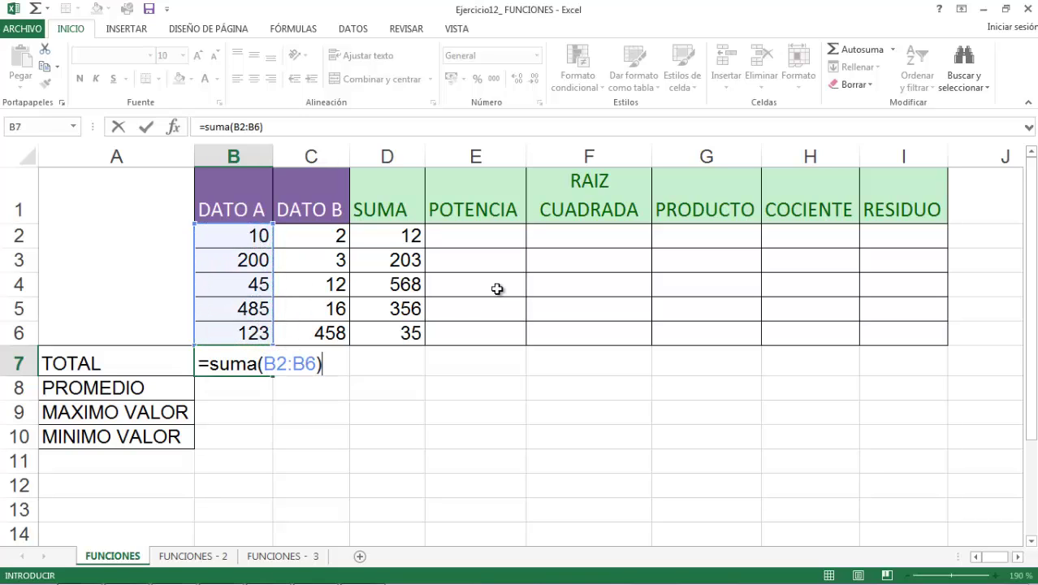
{"action": "key", "text": "Return"}
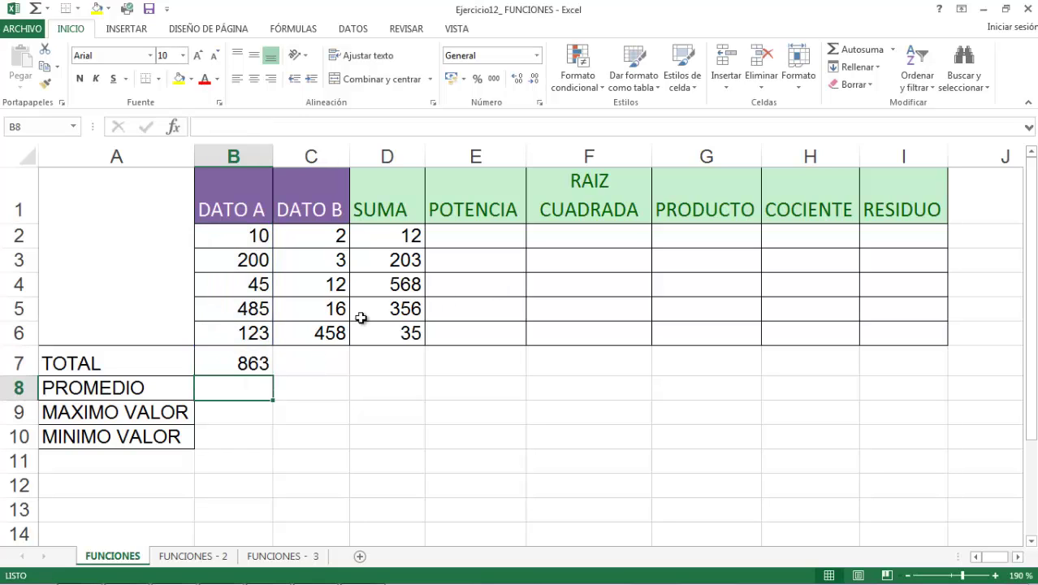
{"action": "left_click", "coordinate": [254, 358]}
{"action": "double_click", "coordinate": [254, 358]}
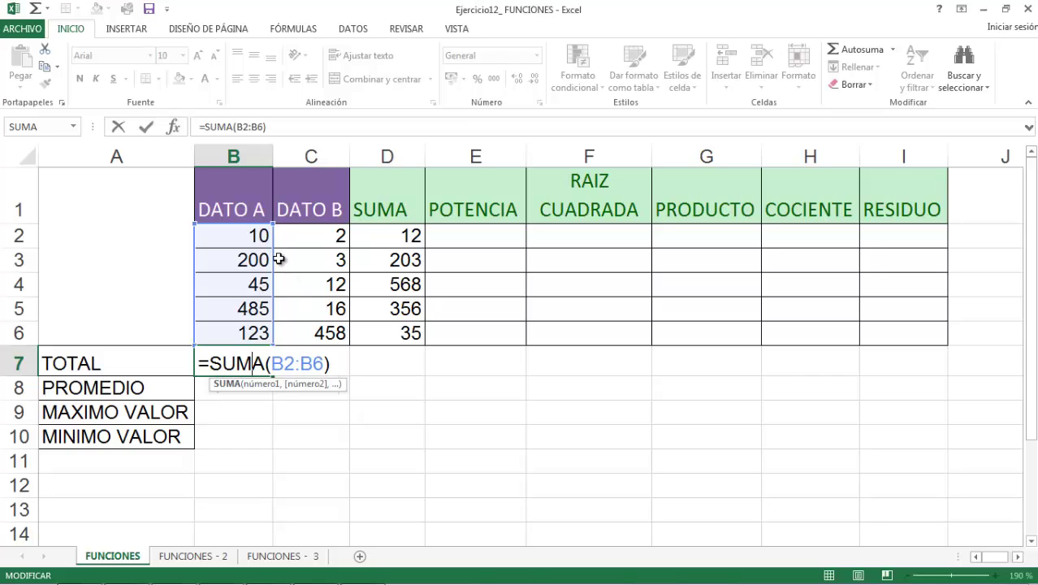
{"action": "key", "text": "Return"}
Total the DATO B column in cell C7 with AutoSum over C2:C6 and check the formula.
{"action": "left_click", "coordinate": [320, 360]}
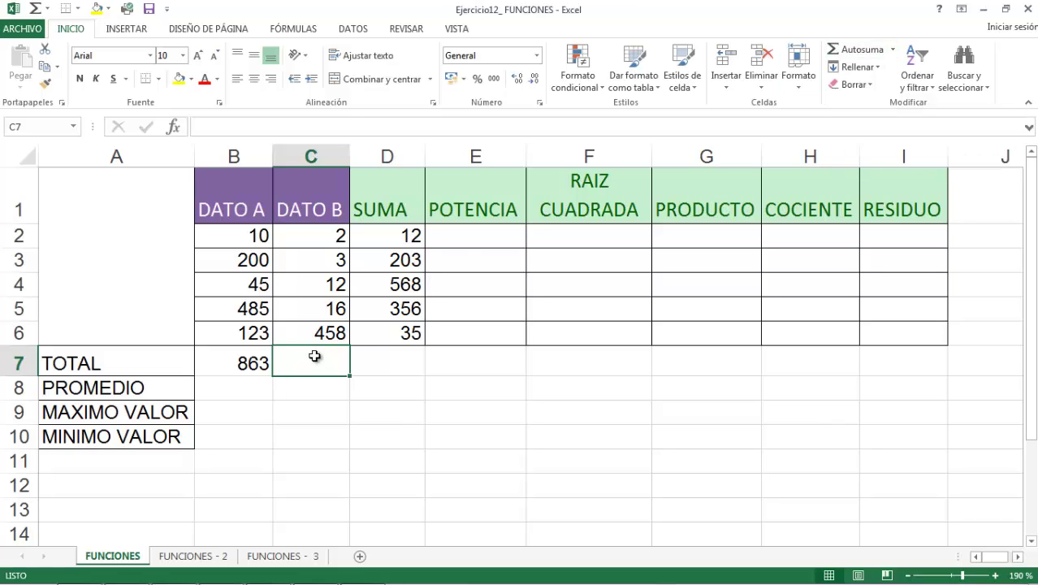
{"action": "left_click", "coordinate": [863, 52]}
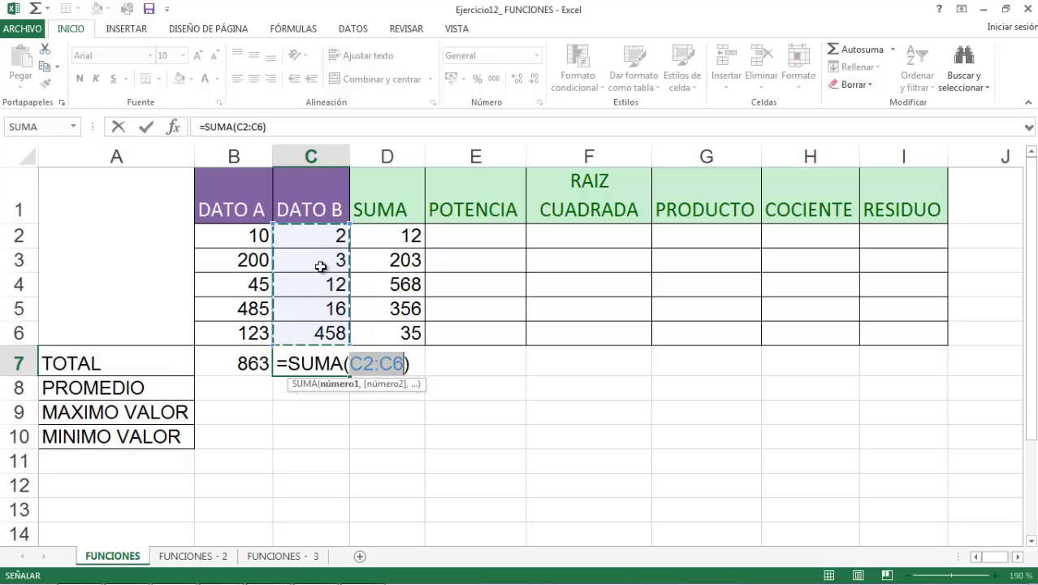
{"action": "key", "text": "Return"}
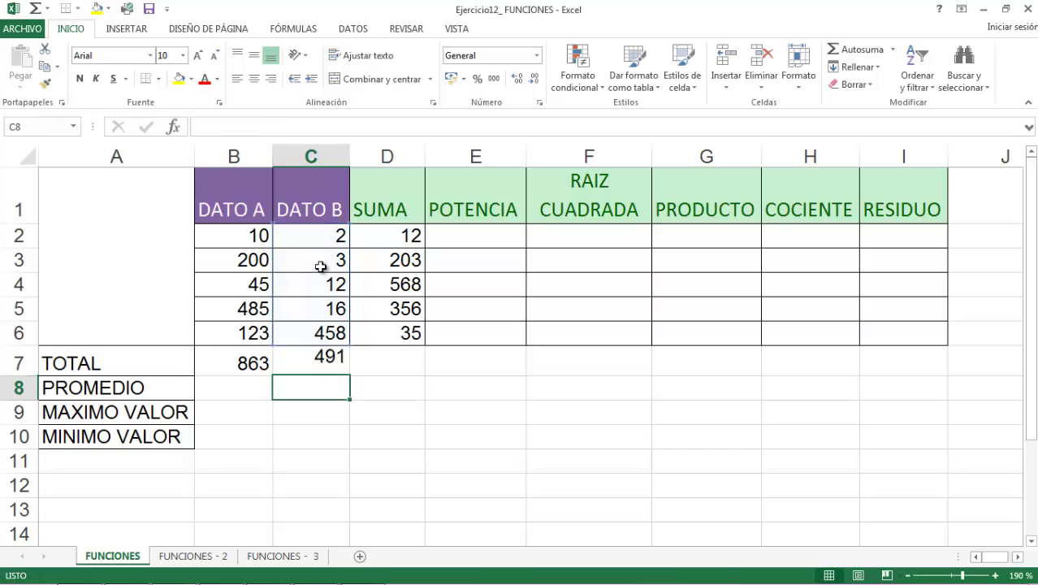
{"action": "left_click", "coordinate": [327, 363]}
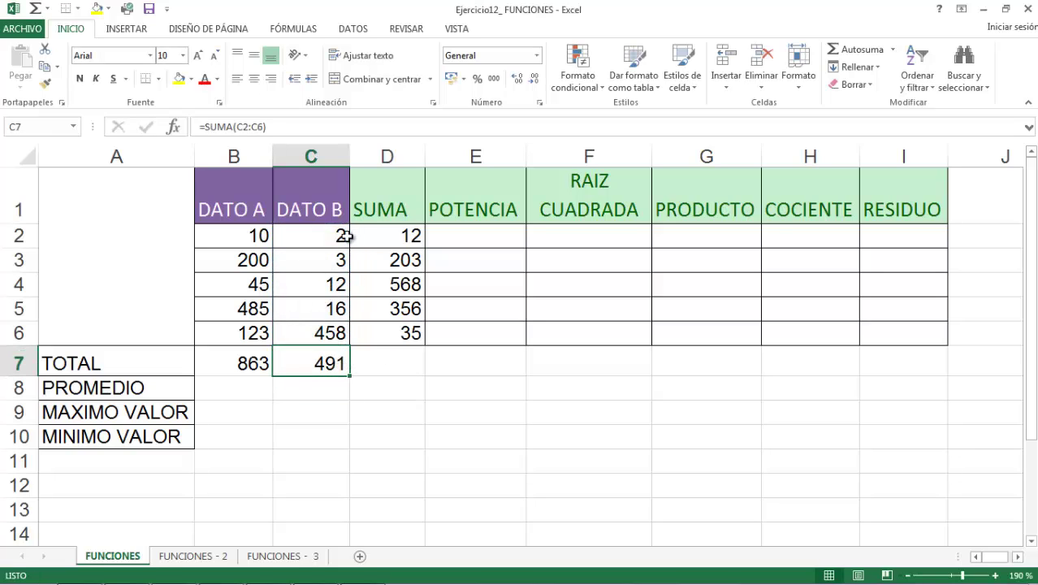
Compare the SUMA formulas in the total cells B7 and C7.
{"action": "left_click", "coordinate": [252, 363]}
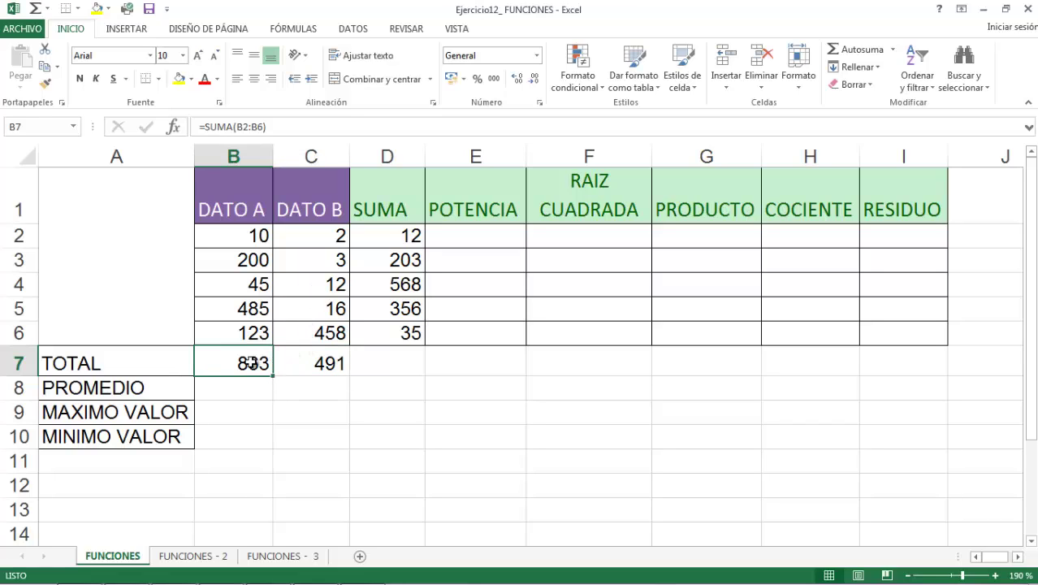
{"action": "left_click", "coordinate": [297, 361]}
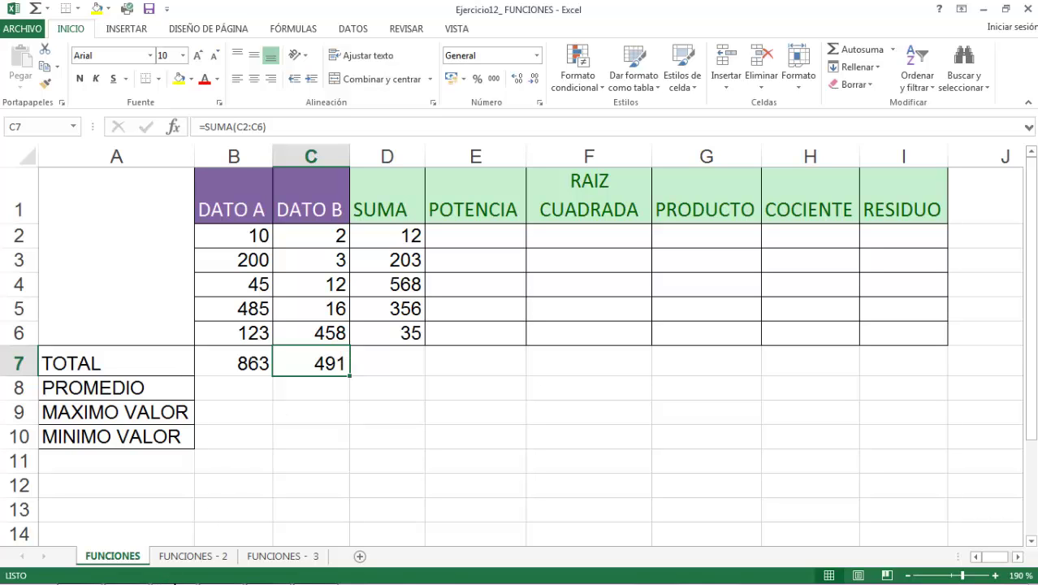
Switch to the PowerPoint presentation and read the slide explaining the POTENCIA function's syntax.
{"action": "mouse_move", "coordinate": [173, 581]}
{"action": "left_click", "coordinate": [218, 573]}
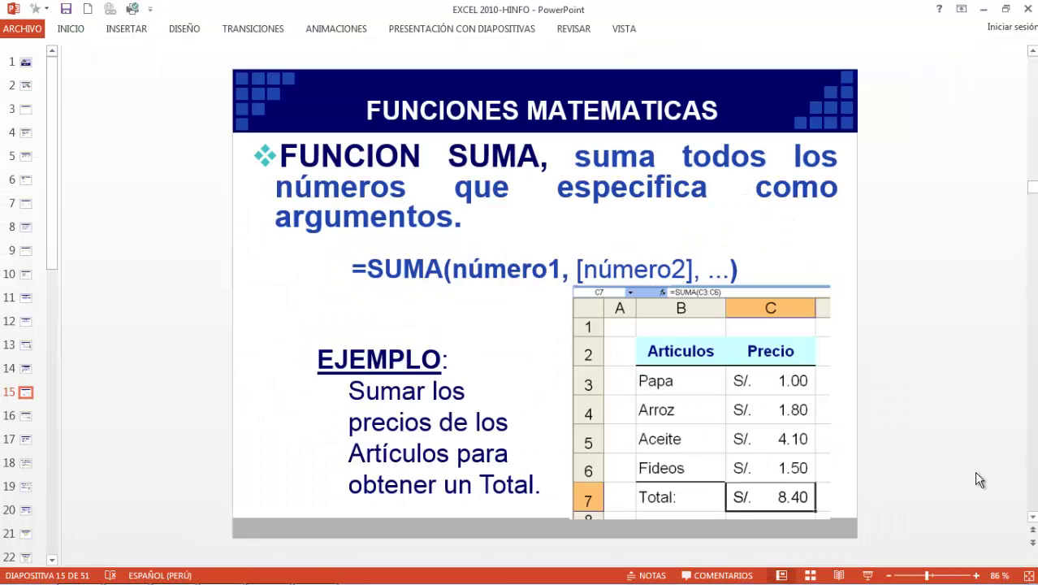
{"action": "left_click", "coordinate": [1033, 518]}
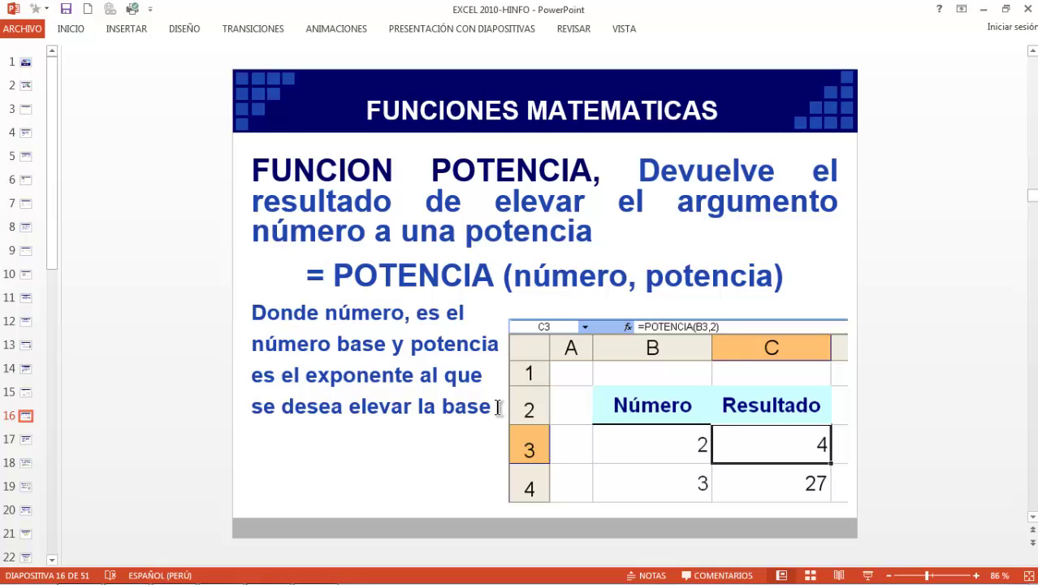
Return to the Excel workbook and hide the SUMA column D on the FUNCIONES sheet.
{"action": "left_click", "coordinate": [176, 571]}
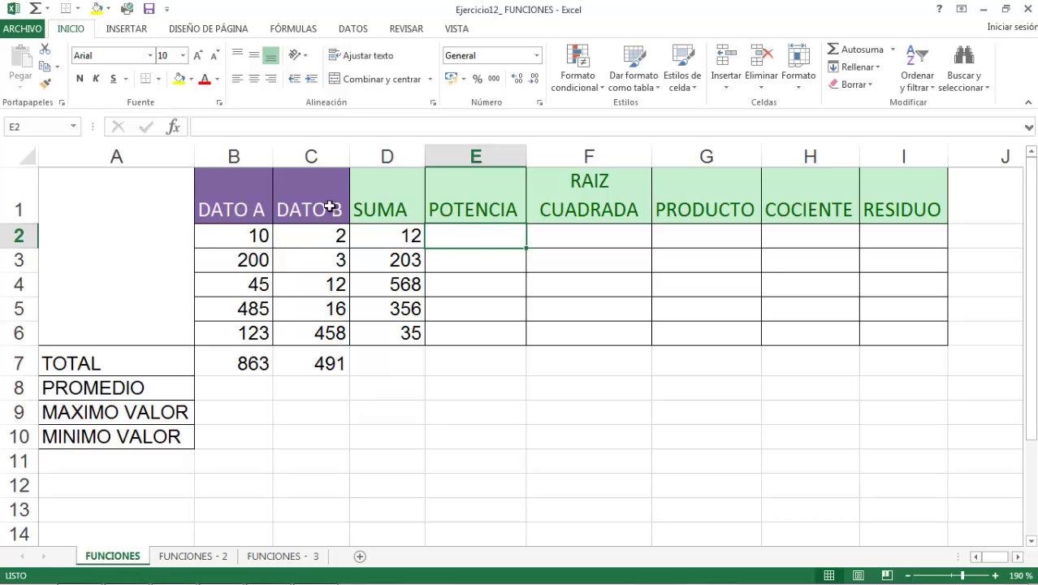
{"action": "left_click", "coordinate": [400, 150]}
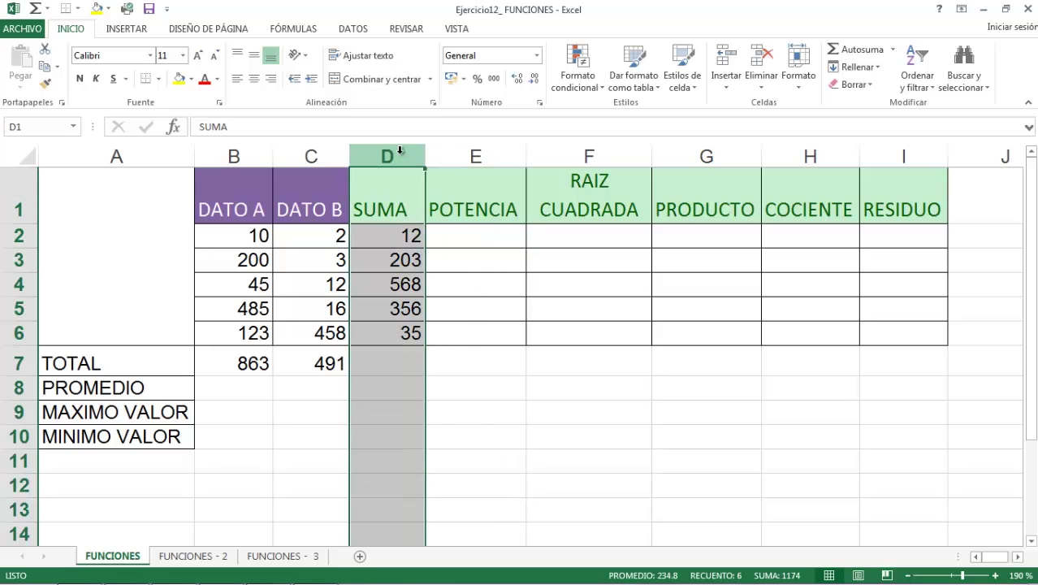
{"action": "right_click", "coordinate": [400, 150]}
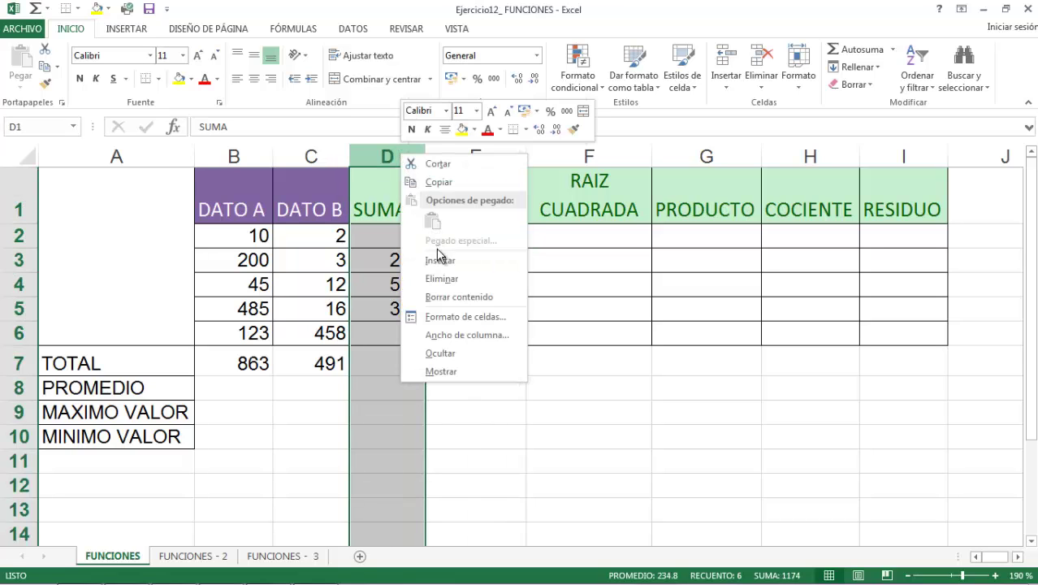
{"action": "left_click", "coordinate": [459, 353]}
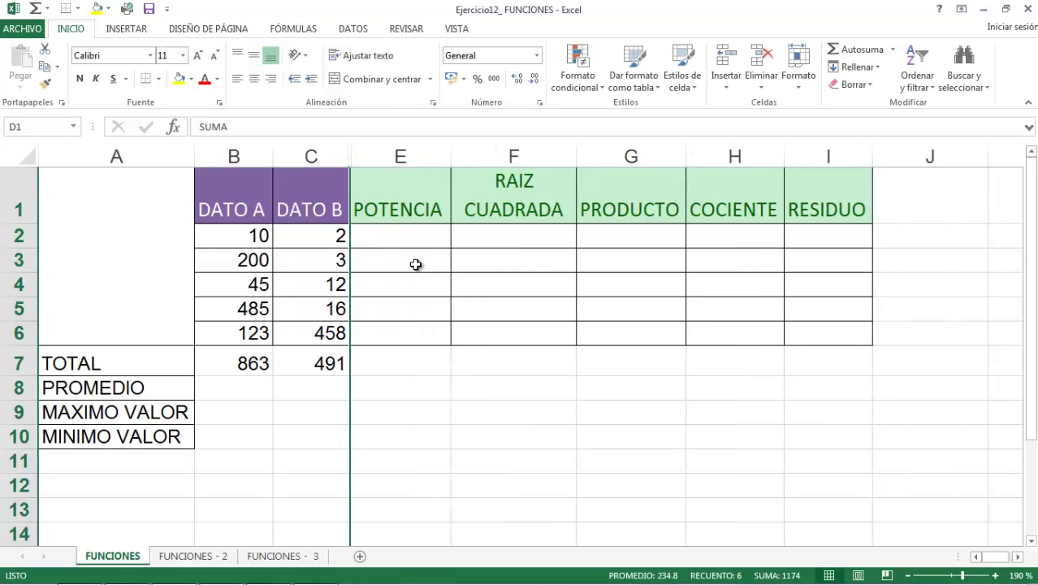
Begin a formula in cell E2 of the POTENCIA column with =potencia(.
{"action": "left_click", "coordinate": [405, 238]}
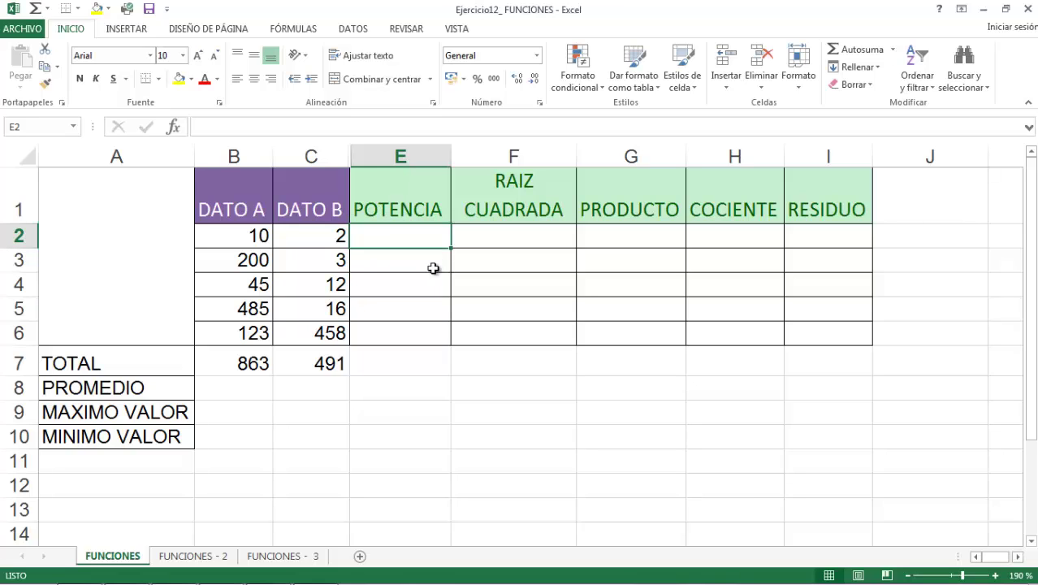
{"action": "type", "text": "=po"}
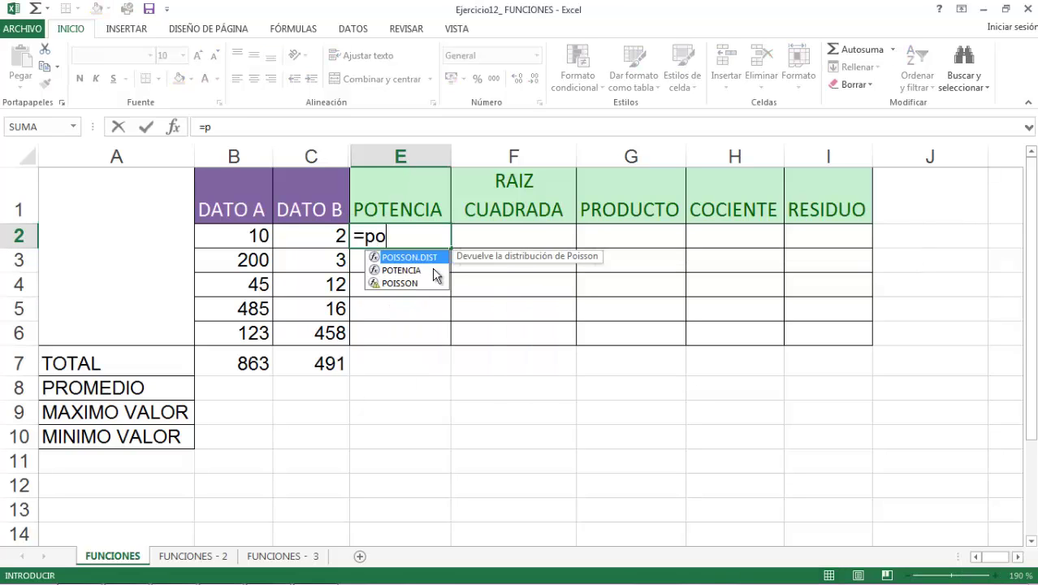
{"action": "type", "text": "tencia"}
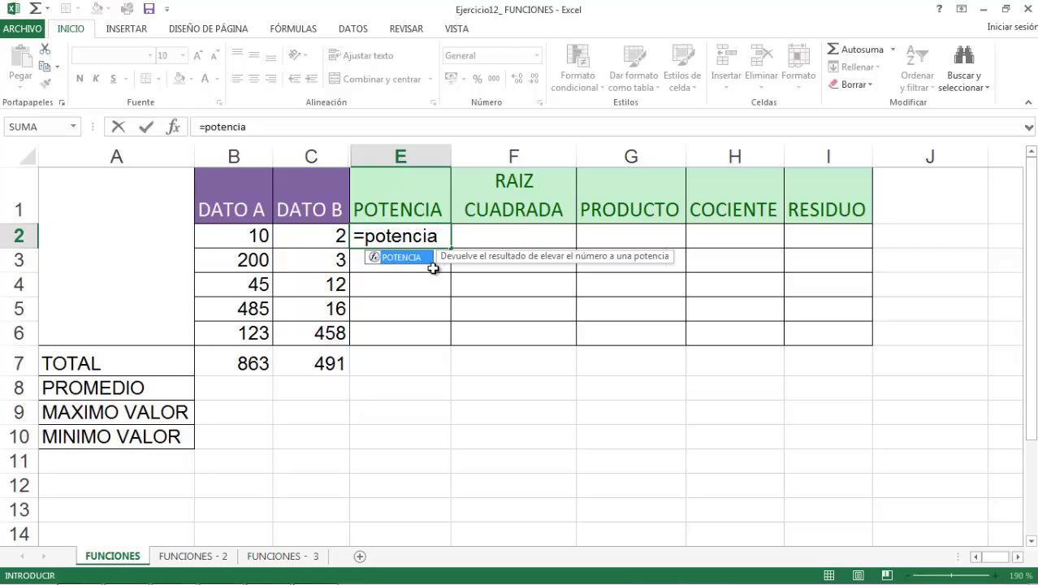
{"action": "type", "text": "("}
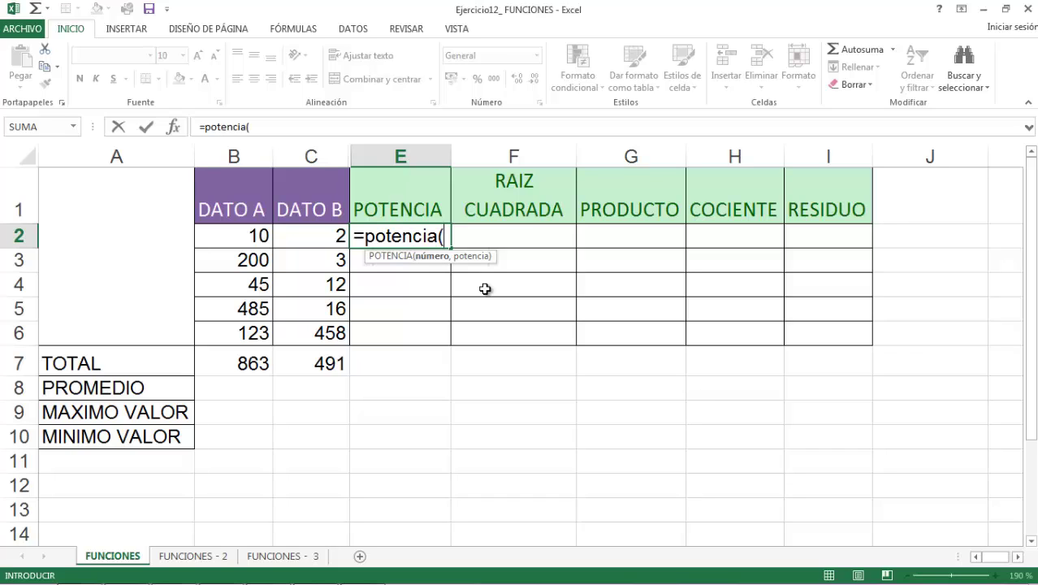
Try the misspelled function name =potensia( in cell E2 and remove the wrong letters.
{"action": "key", "text": "BackSpace"}
{"action": "key", "text": "BackSpace"}
{"action": "key", "text": "BackSpace"}
{"action": "key", "text": "BackSpace"}
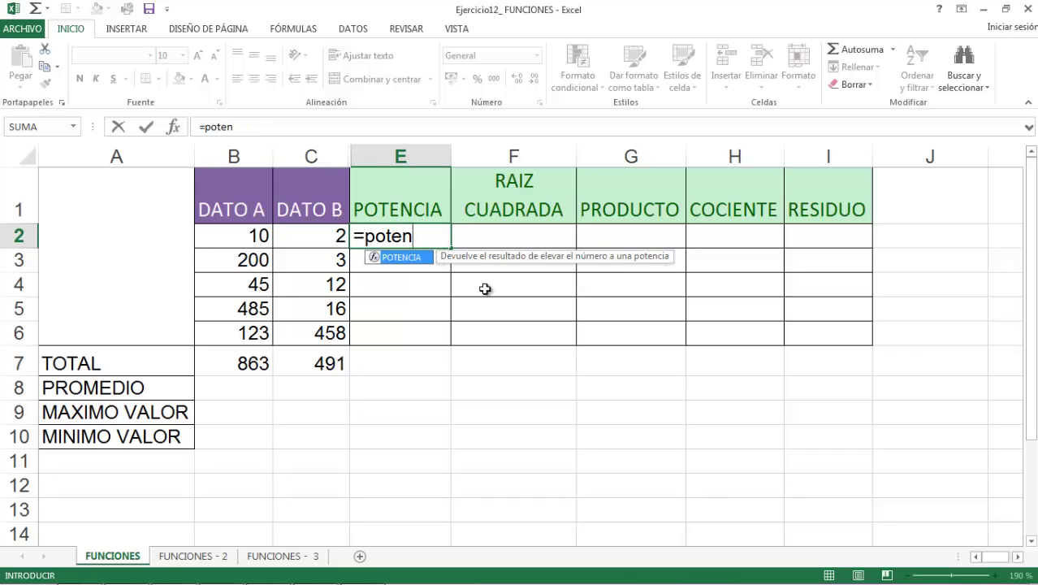
{"action": "type", "text": "si"}
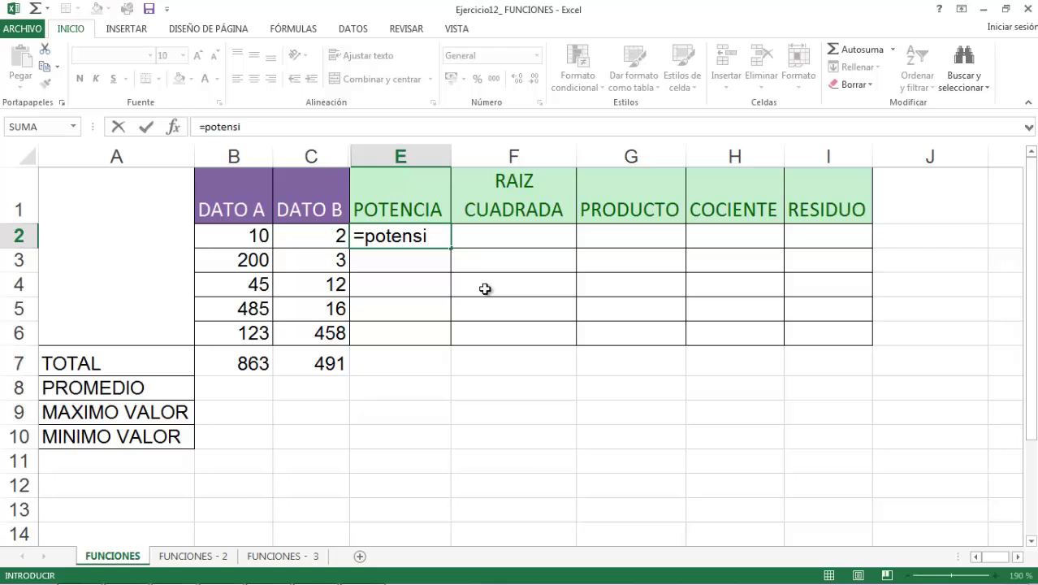
{"action": "type", "text": "a"}
{"action": "key", "text": "BackSpace"}
{"action": "key", "text": "BackSpace"}
{"action": "key", "text": "BackSpace"}
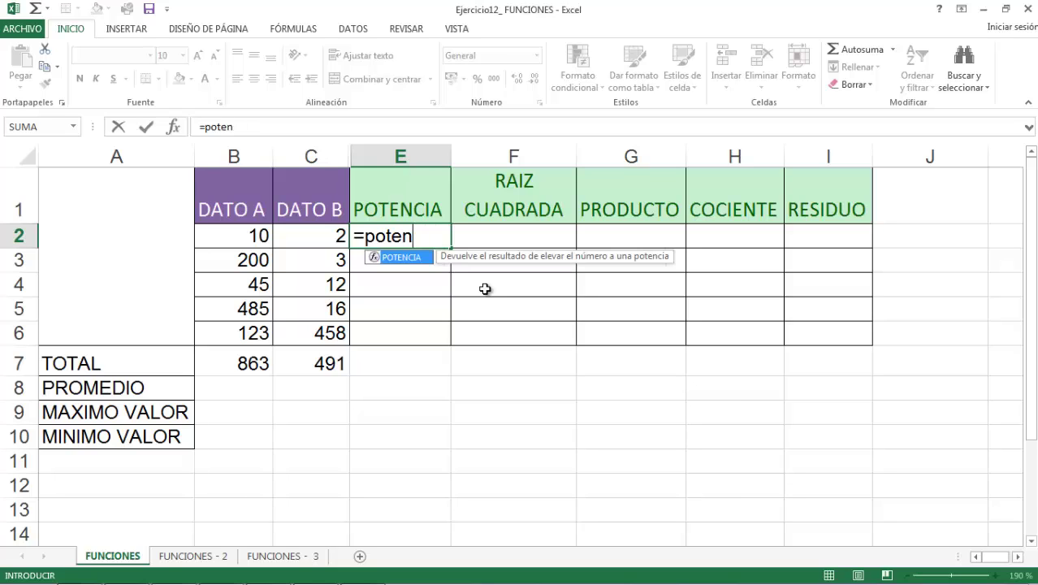
{"action": "type", "text": "sia"}
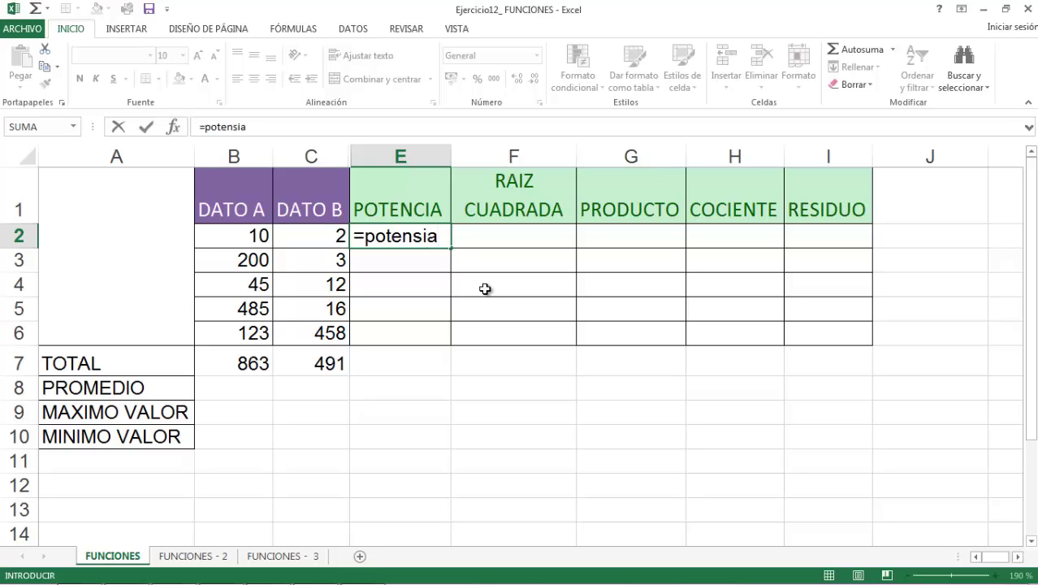
{"action": "type", "text": "("}
{"action": "key", "text": "BackSpace"}
{"action": "key", "text": "BackSpace"}
{"action": "key", "text": "BackSpace"}
{"action": "key", "text": "BackSpace"}
Complete the E2 formula as =potencia(B2,C2), using DATO A as base and DATO B as exponent, and review its arguments.
{"action": "type", "text": "c"}
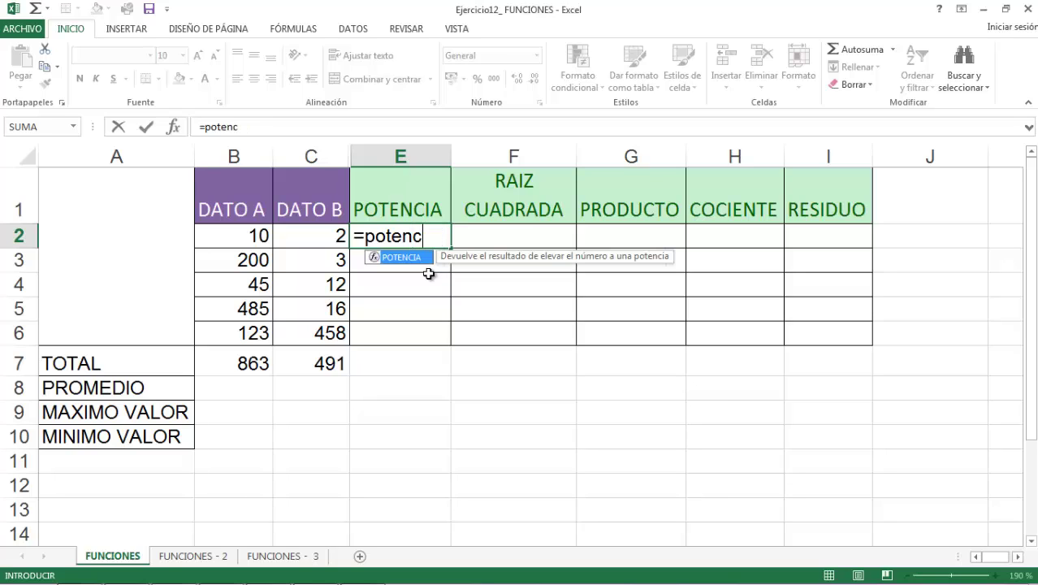
{"action": "type", "text": "ia"}
{"action": "type", "text": "("}
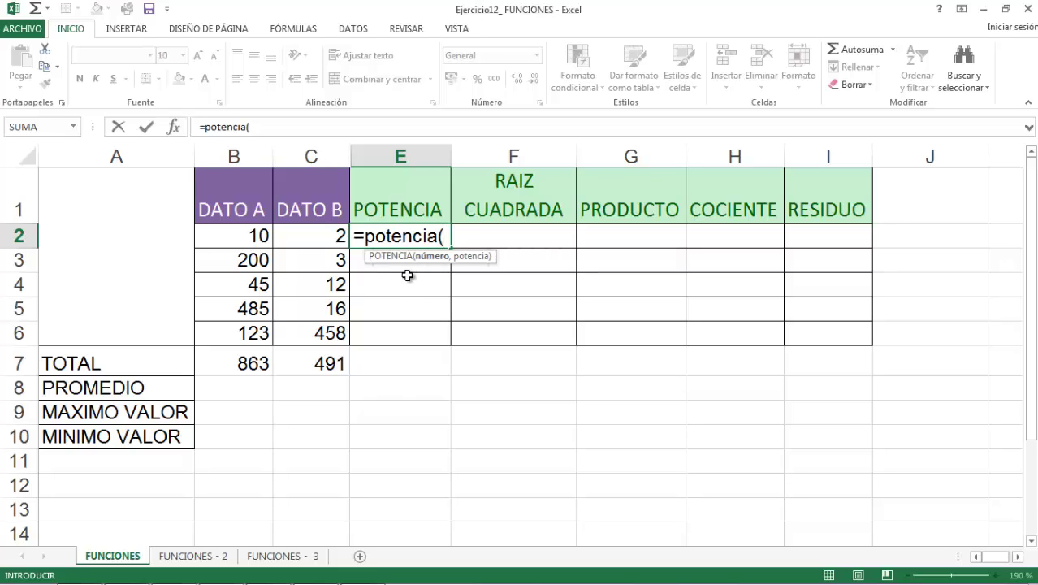
{"action": "left_click", "coordinate": [235, 241]}
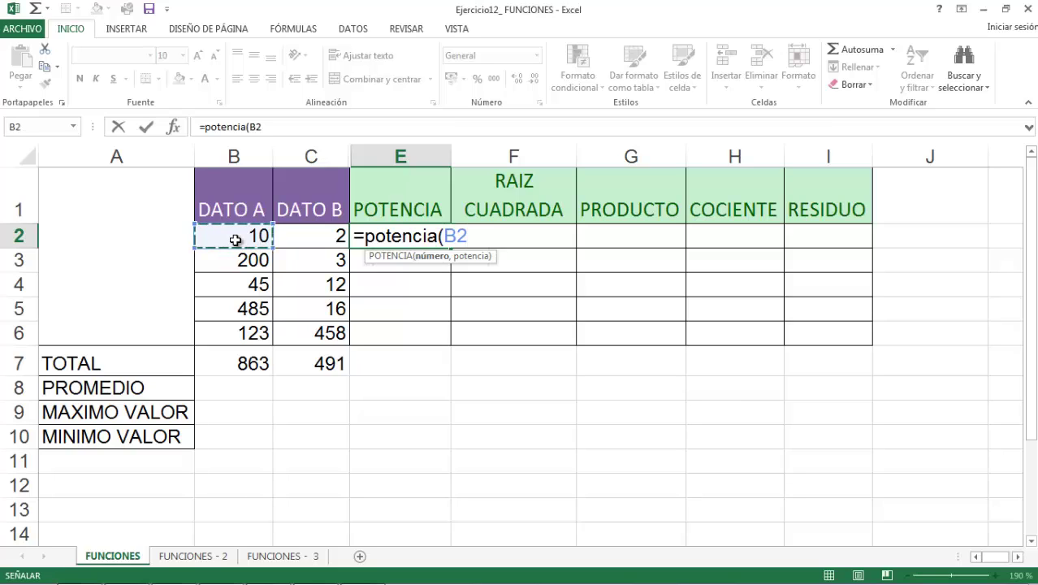
{"action": "type", "text": ","}
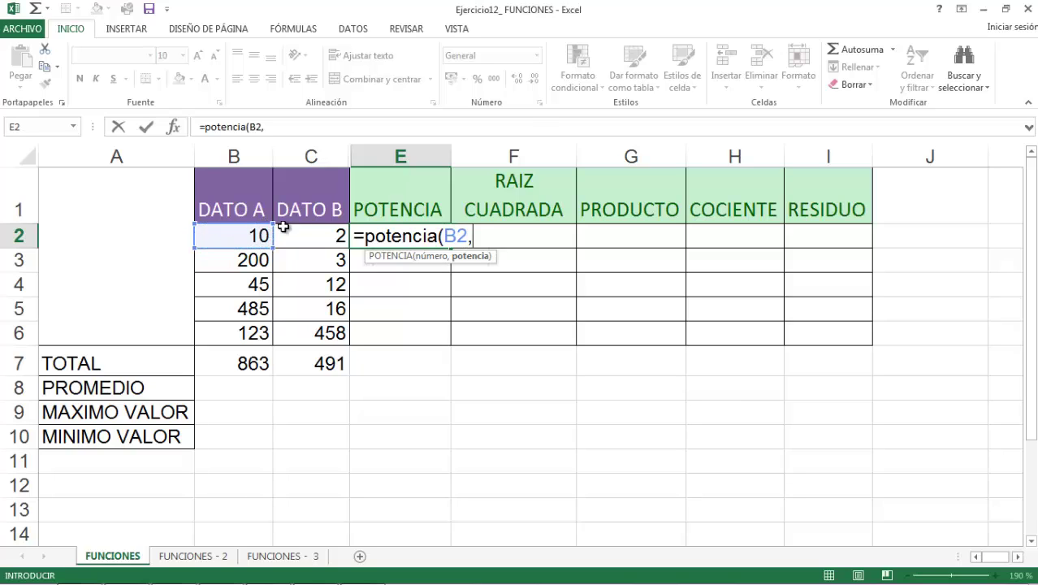
{"action": "left_click", "coordinate": [335, 238]}
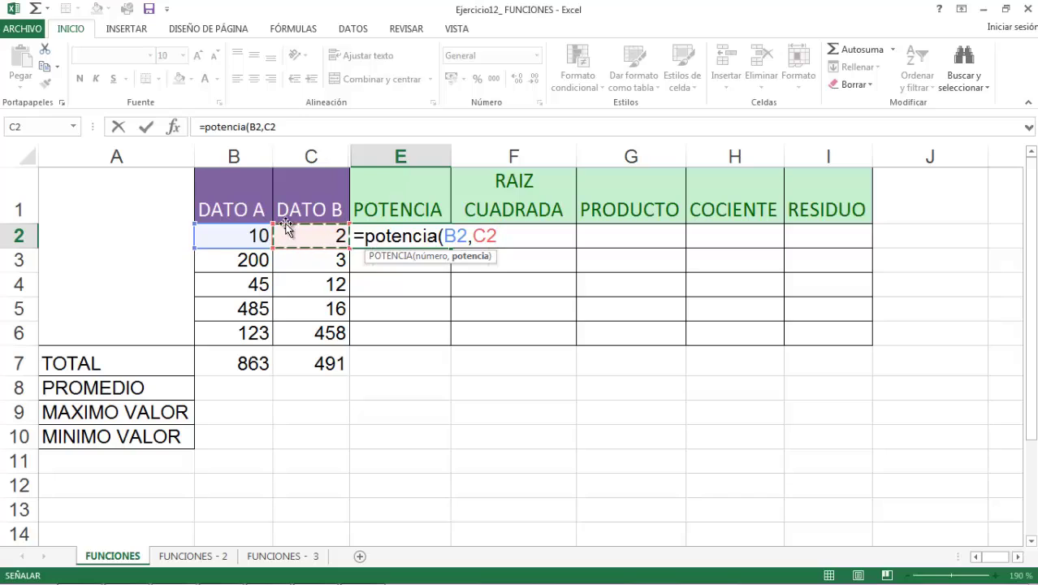
{"action": "type", "text": ")"}
{"action": "key", "text": "Return"}
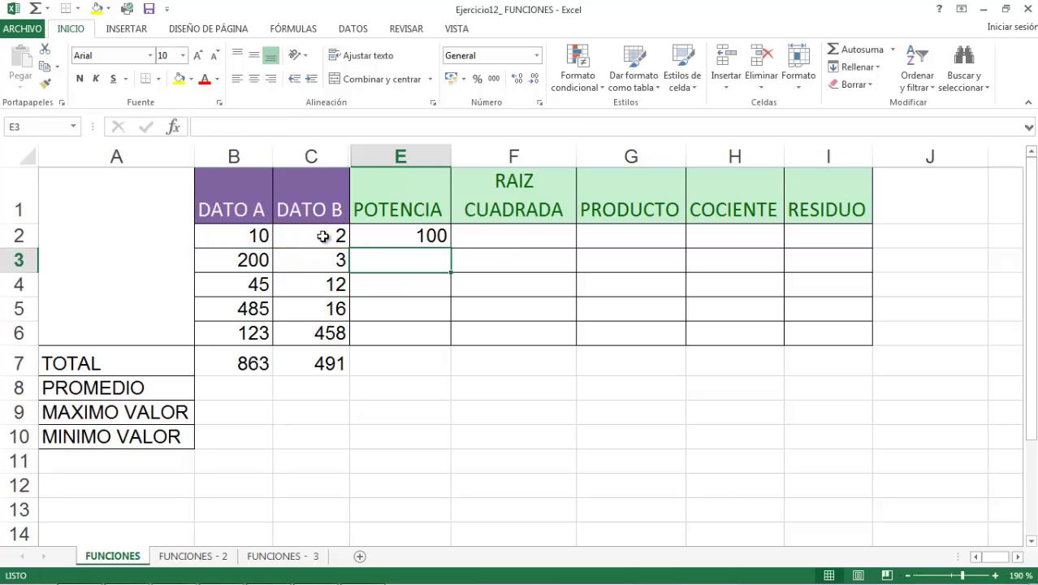
{"action": "left_click", "coordinate": [402, 239]}
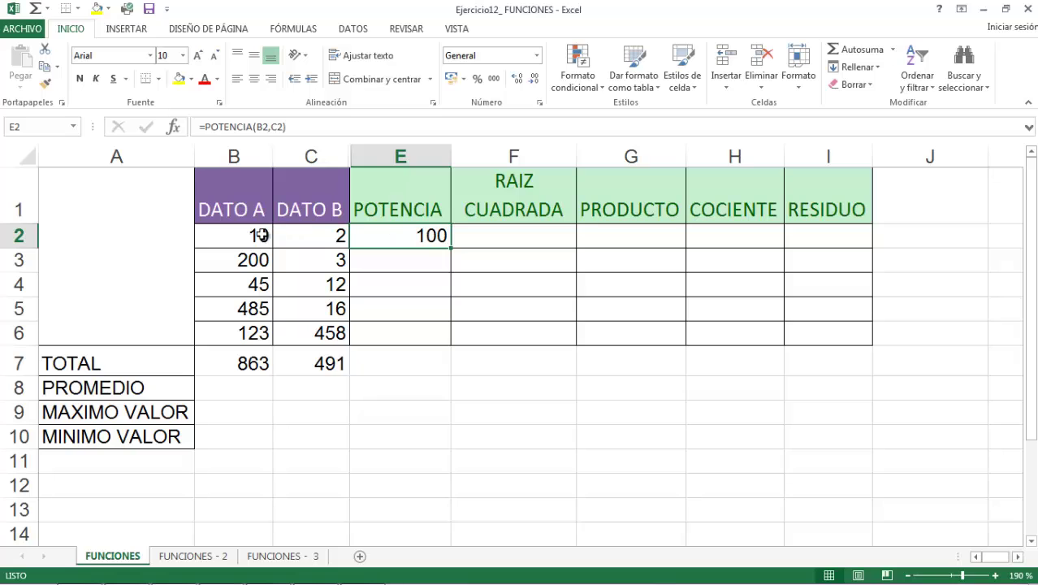
{"action": "double_click", "coordinate": [400, 236]}
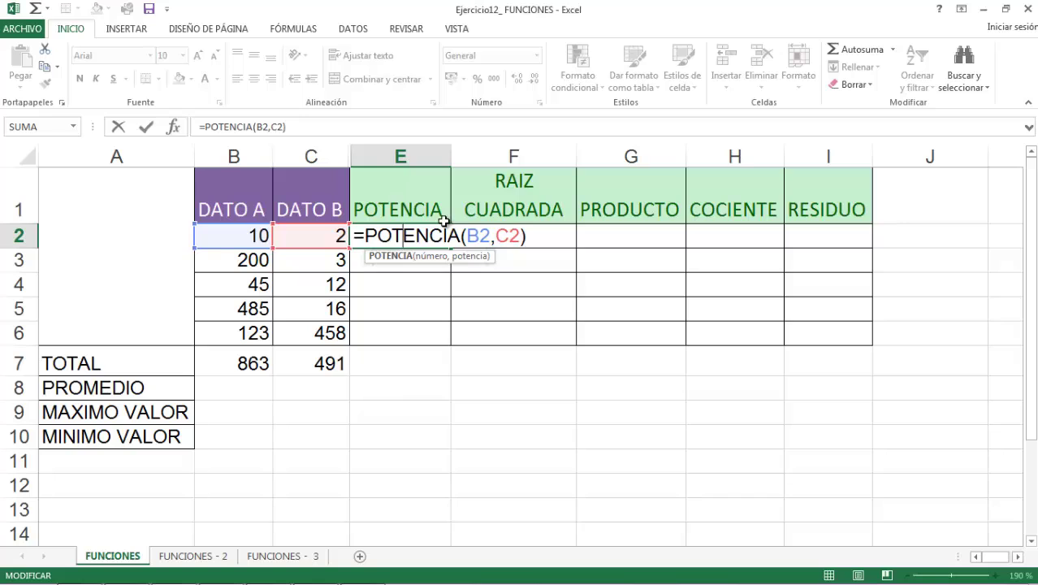
{"action": "key", "text": "Return"}
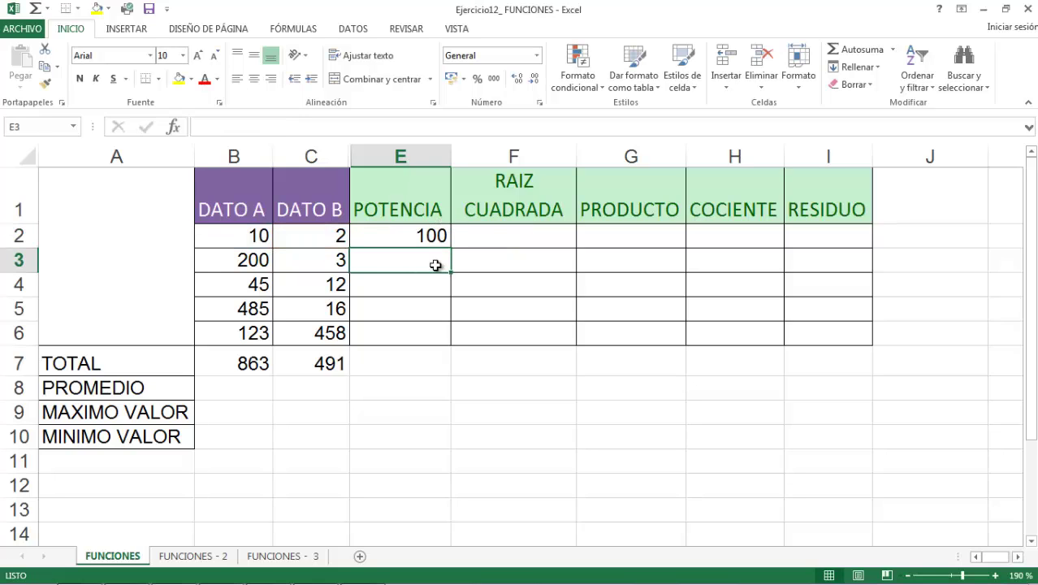
Enter the formula =POTENCIA(B3,3) in cell E3, with the exponent as a constant, and review its arguments.
{"action": "type", "text": "=potenc"}
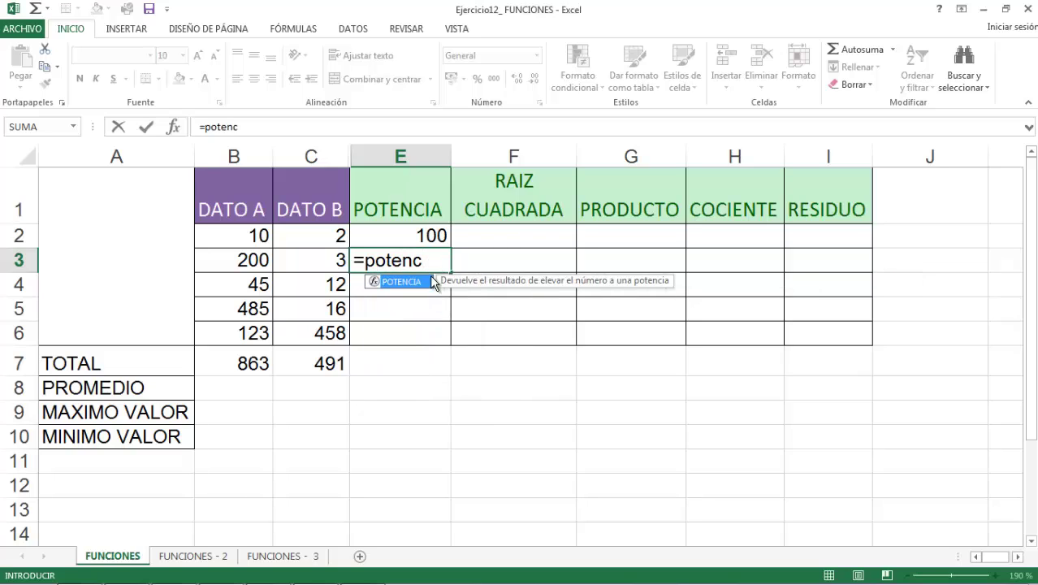
{"action": "double_click", "coordinate": [410, 282]}
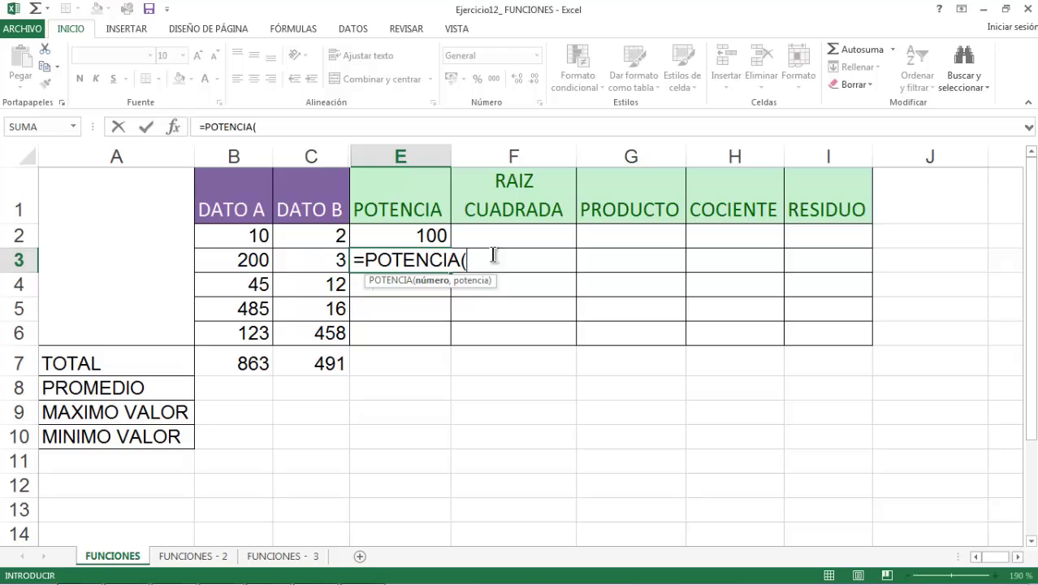
{"action": "left_click", "coordinate": [235, 260]}
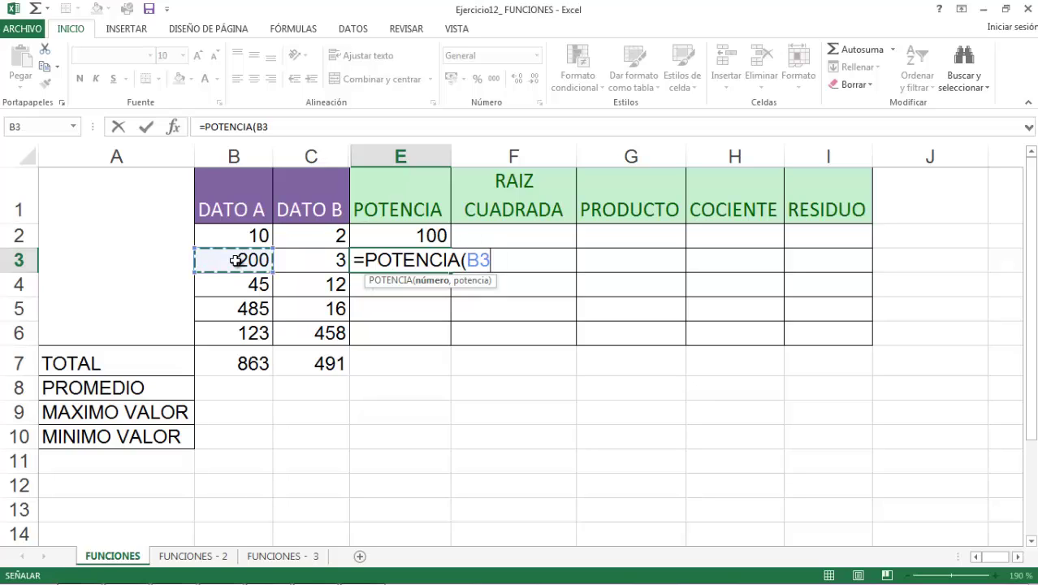
{"action": "type", "text": ","}
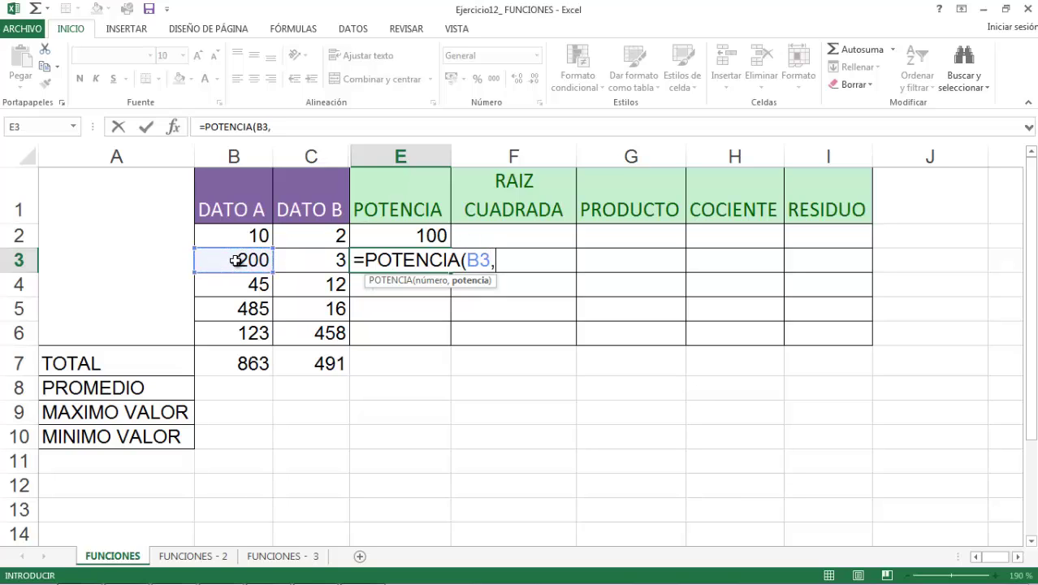
{"action": "type", "text": "3"}
{"action": "type", "text": ")"}
{"action": "key", "text": "Return"}
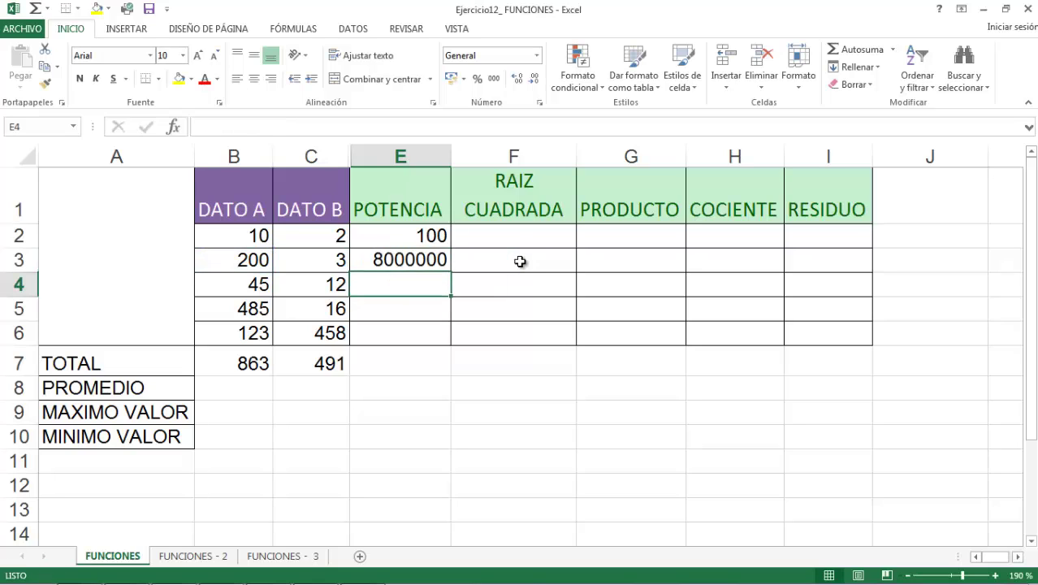
{"action": "left_click", "coordinate": [435, 262]}
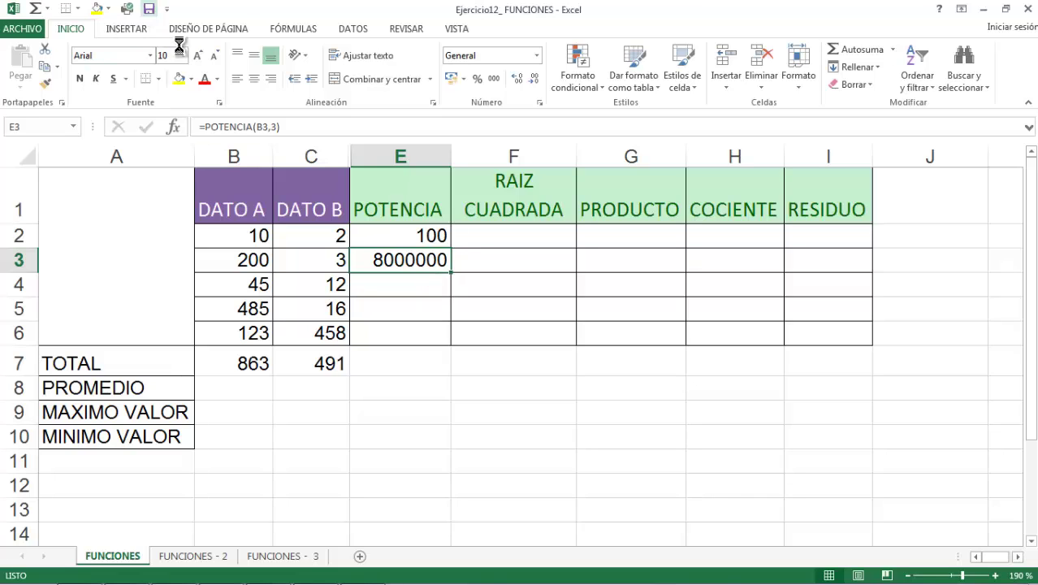
{"action": "double_click", "coordinate": [411, 260]}
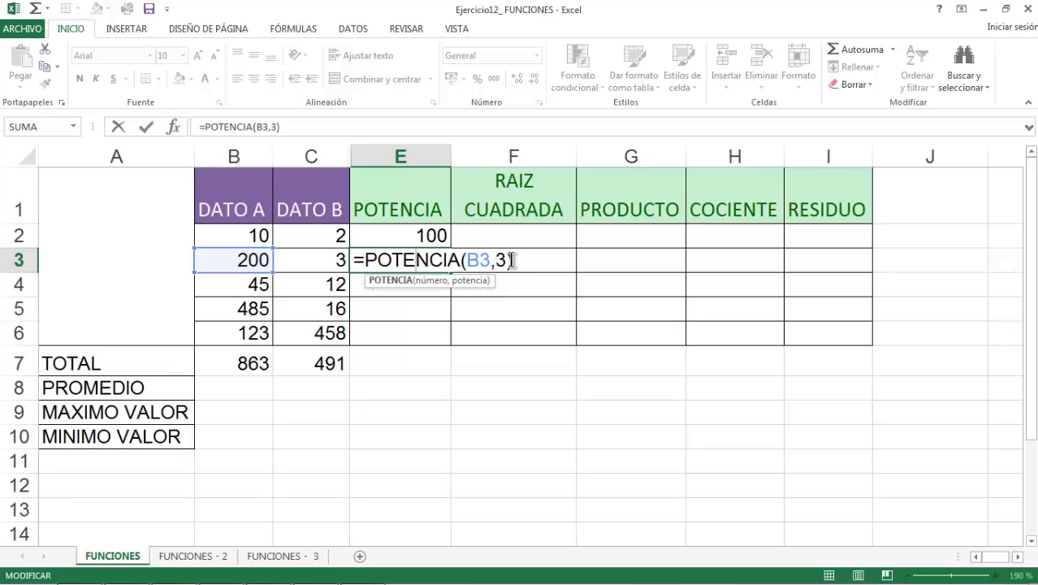
{"action": "key", "text": "Return"}
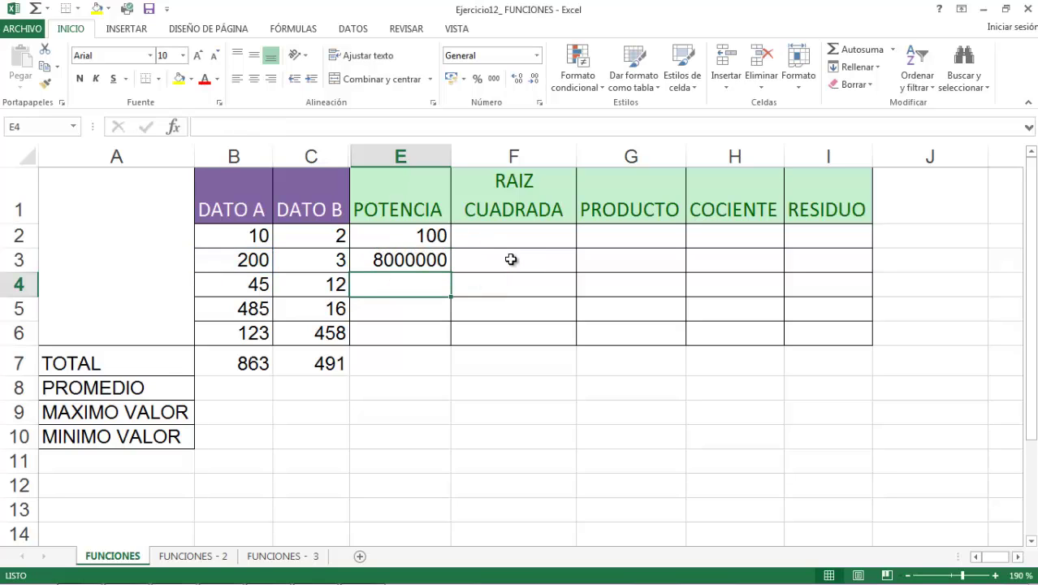
Enter the formula =POTENCIA(23,3) in cell E4, with both base and exponent as constants, and review its arguments.
{"action": "type", "text": "=potenc"}
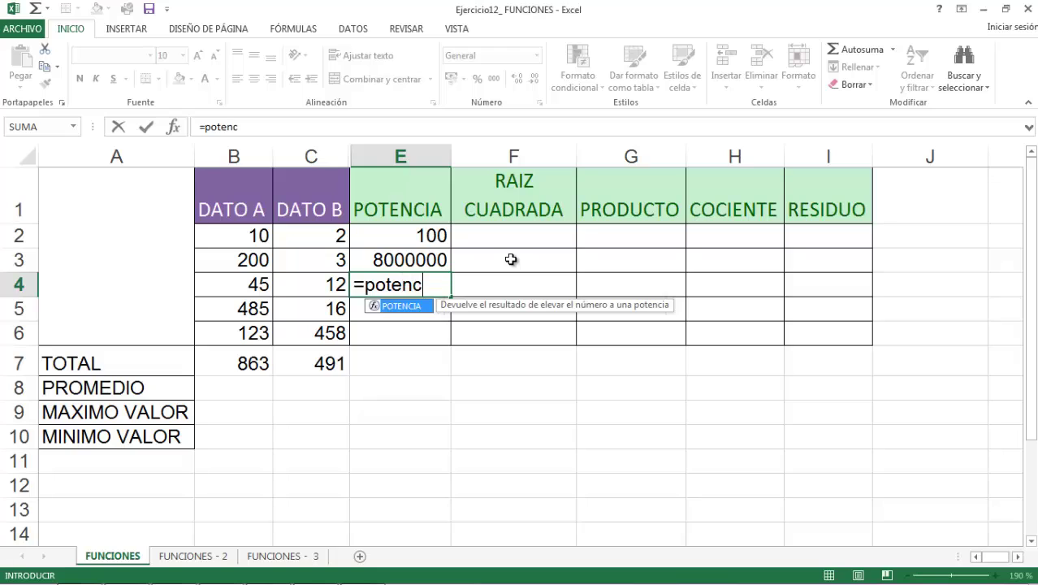
{"action": "type", "text": "ia("}
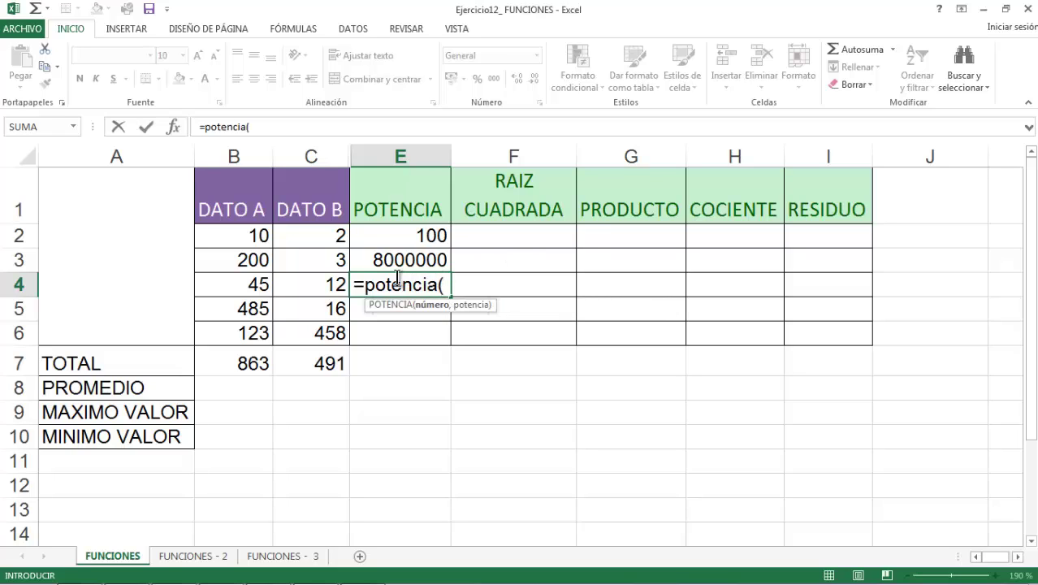
{"action": "type", "text": "23,"}
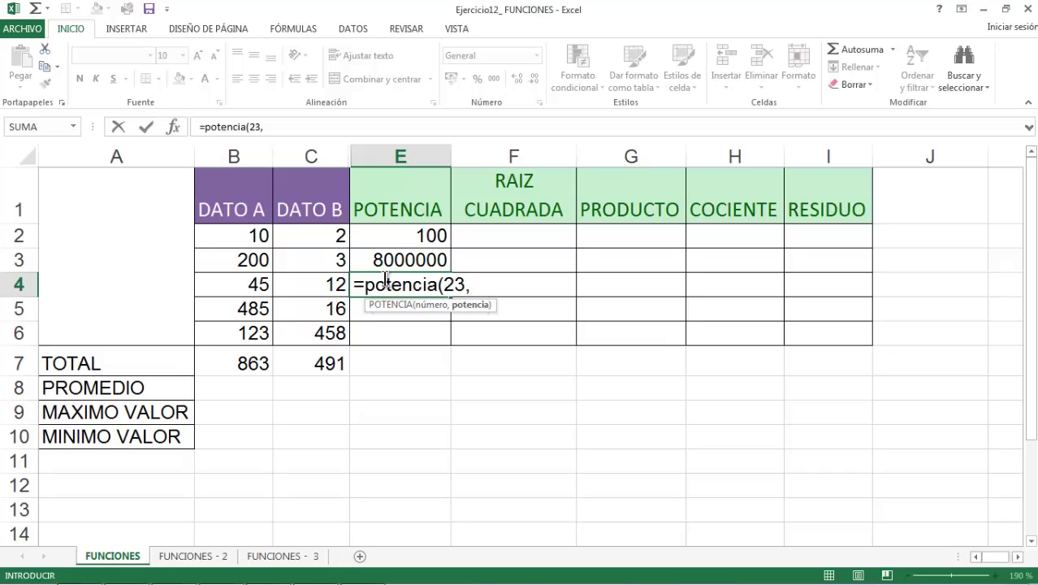
{"action": "type", "text": "3)"}
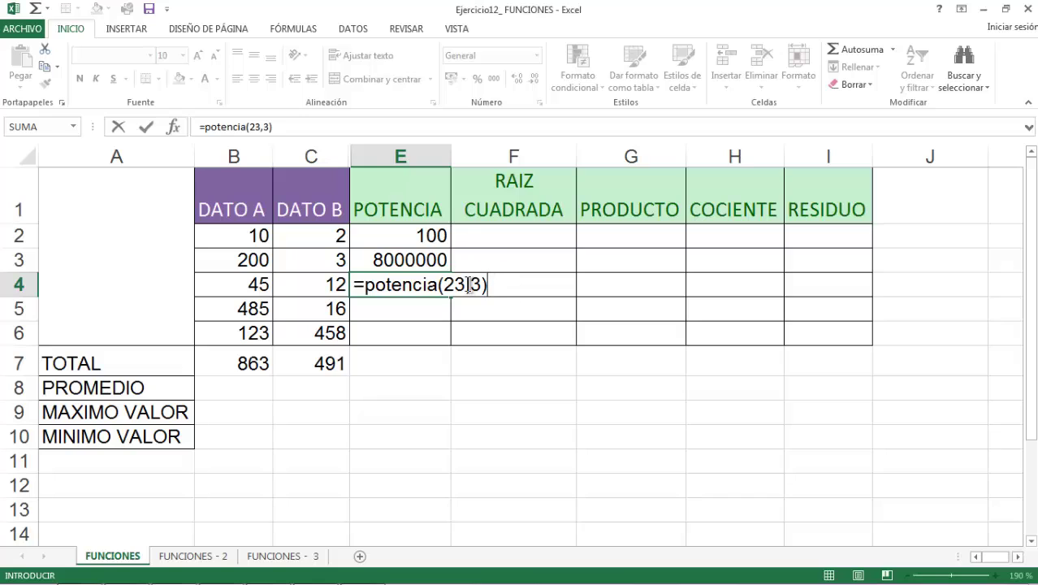
{"action": "key", "text": "Return"}
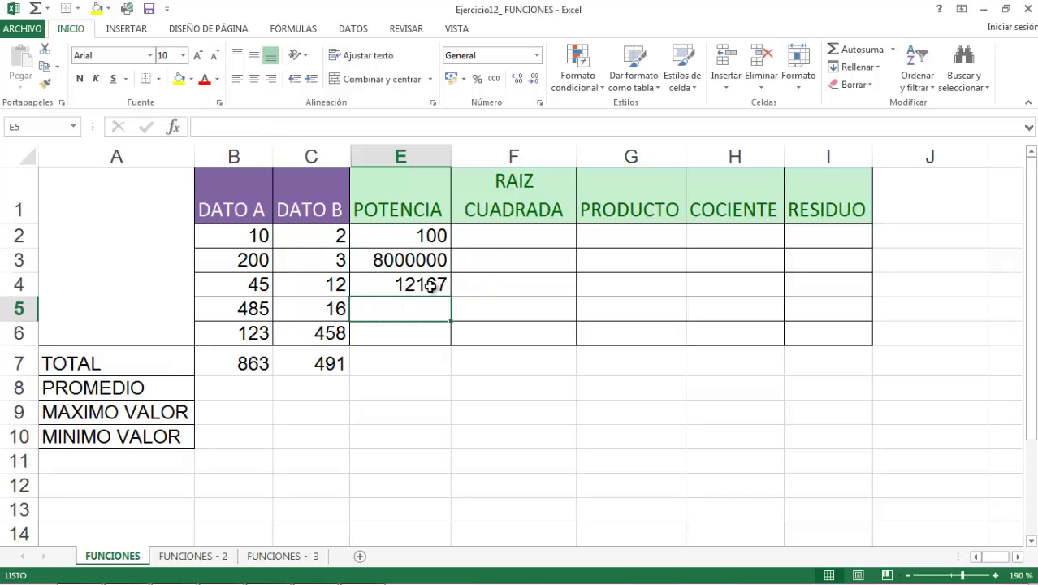
{"action": "double_click", "coordinate": [430, 288]}
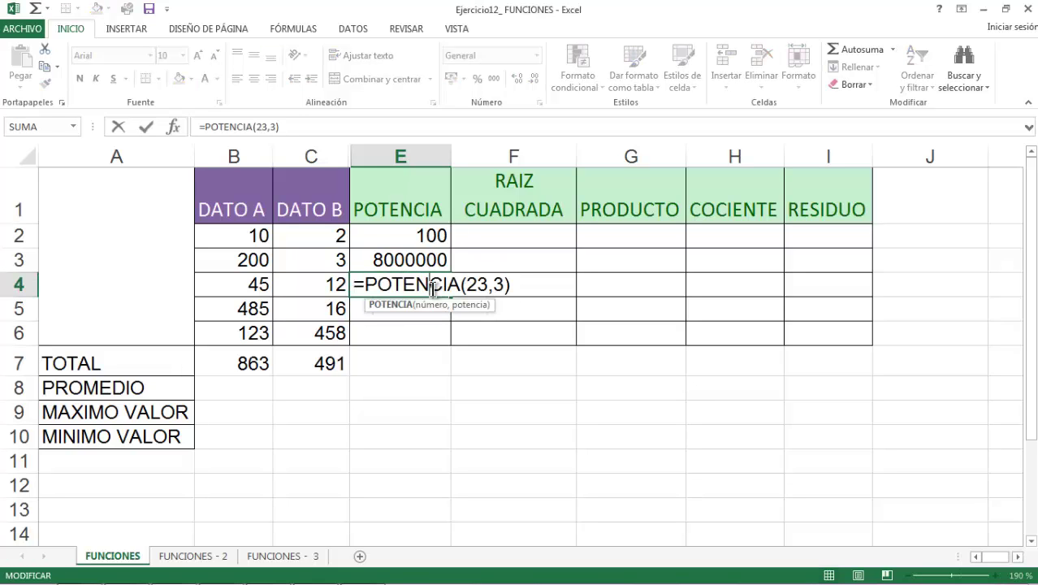
{"action": "key", "text": "Return"}
{"action": "left_click", "coordinate": [431, 286]}
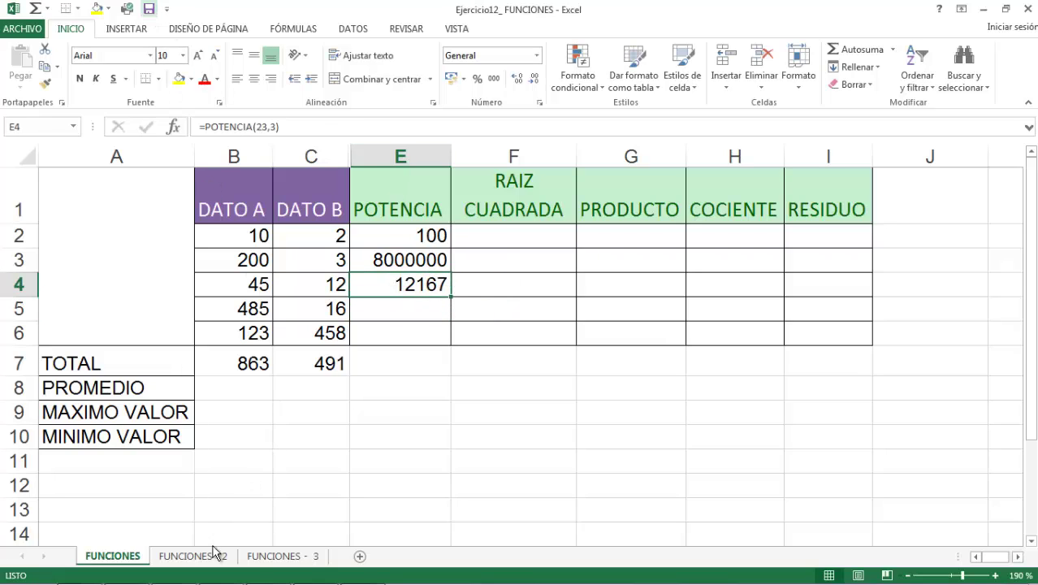
Switch to the PowerPoint presentation and read the slide after POTENCIA, about the RAIZ or RCUAD function.
{"action": "left_click", "coordinate": [221, 571]}
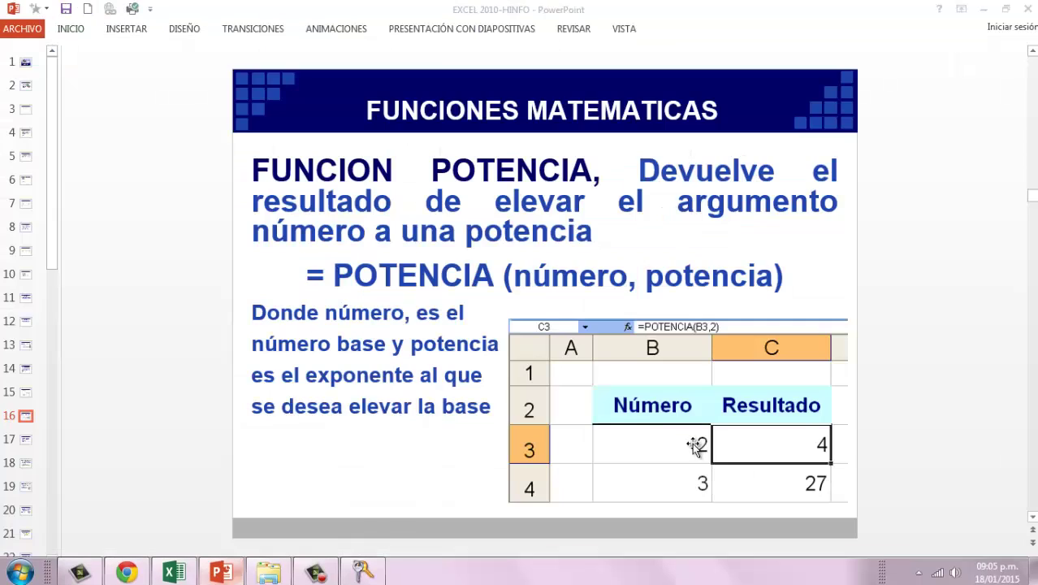
{"action": "left_click", "coordinate": [1034, 522]}
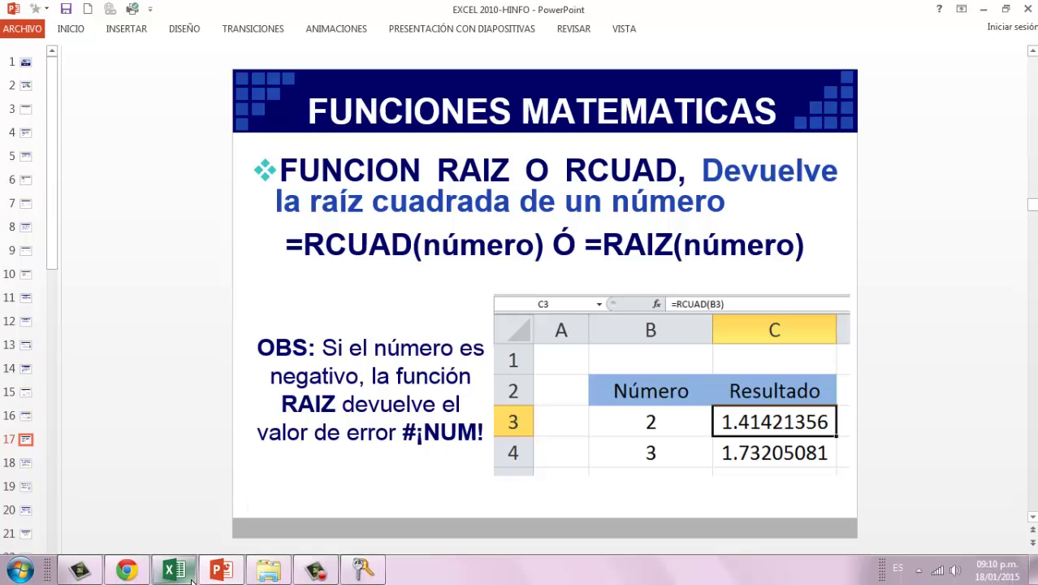
Switch back to the Excel workbook and begin a formula with =r in cell F2 of the RAIZ CUADRADA column.
{"action": "left_click", "coordinate": [175, 570]}
{"action": "left_click", "coordinate": [484, 238]}
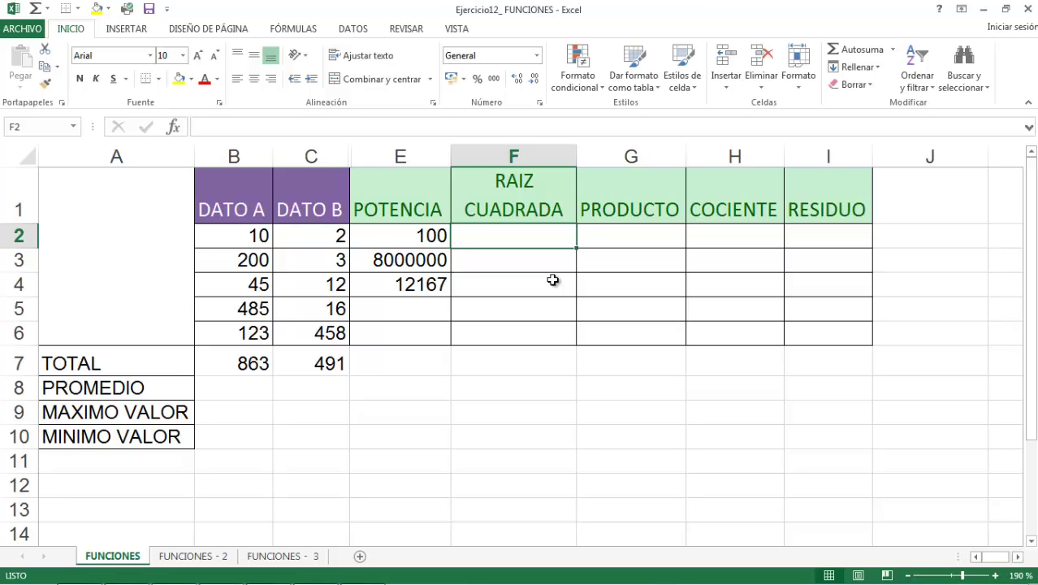
{"action": "type", "text": "=r"}
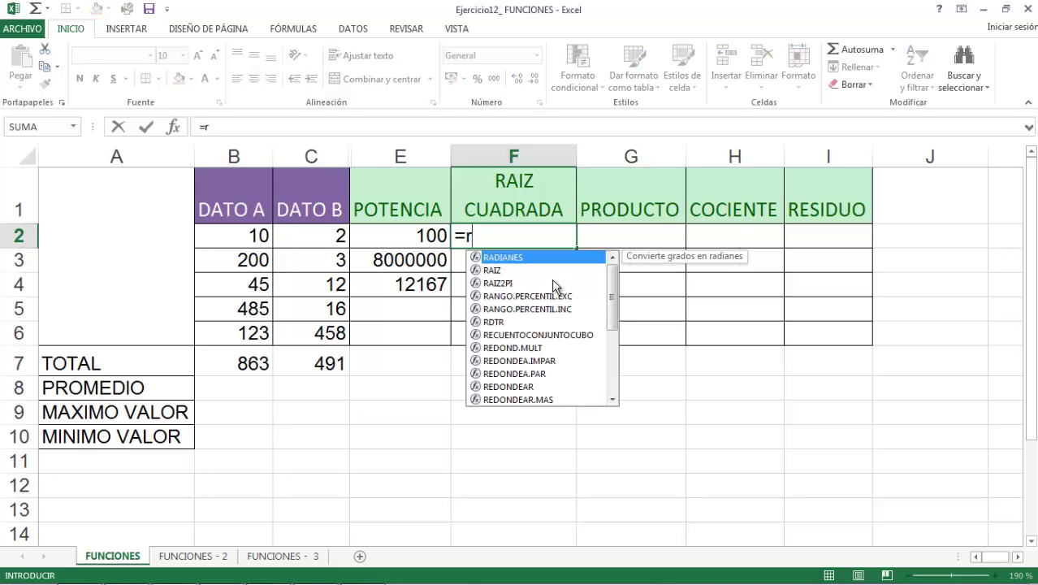
Try the function name =rcuad in cell F2 and remove the letters after =r.
{"action": "type", "text": "cuad"}
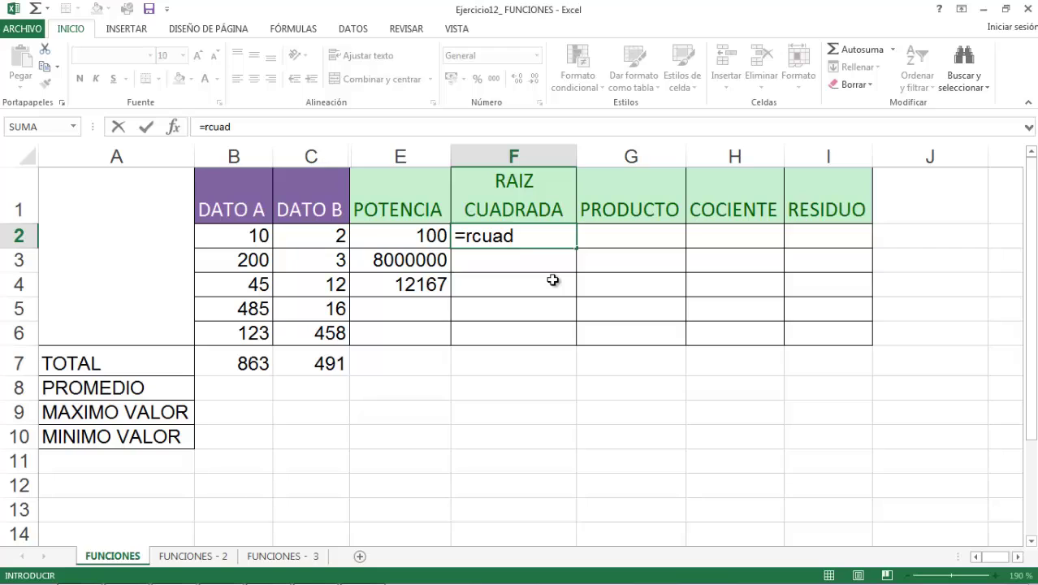
{"action": "key", "text": "BackSpace"}
{"action": "key", "text": "BackSpace"}
{"action": "key", "text": "BackSpace"}
{"action": "key", "text": "BackSpace"}
Complete the F2 formula as =RAIZ(E2), taking the square root of the POTENCIA value in the same row.
{"action": "type", "text": "ai"}
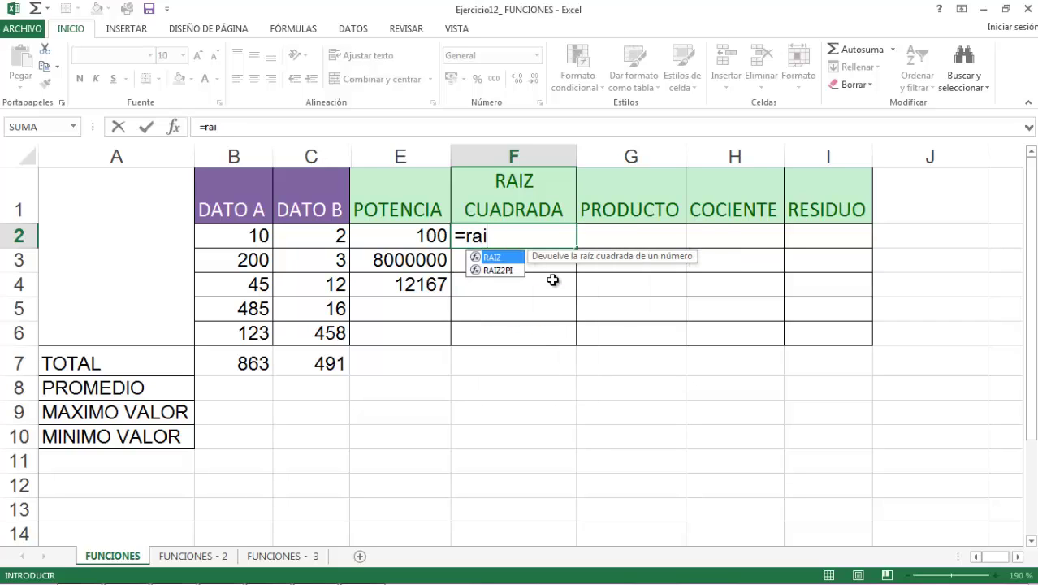
{"action": "type", "text": "z"}
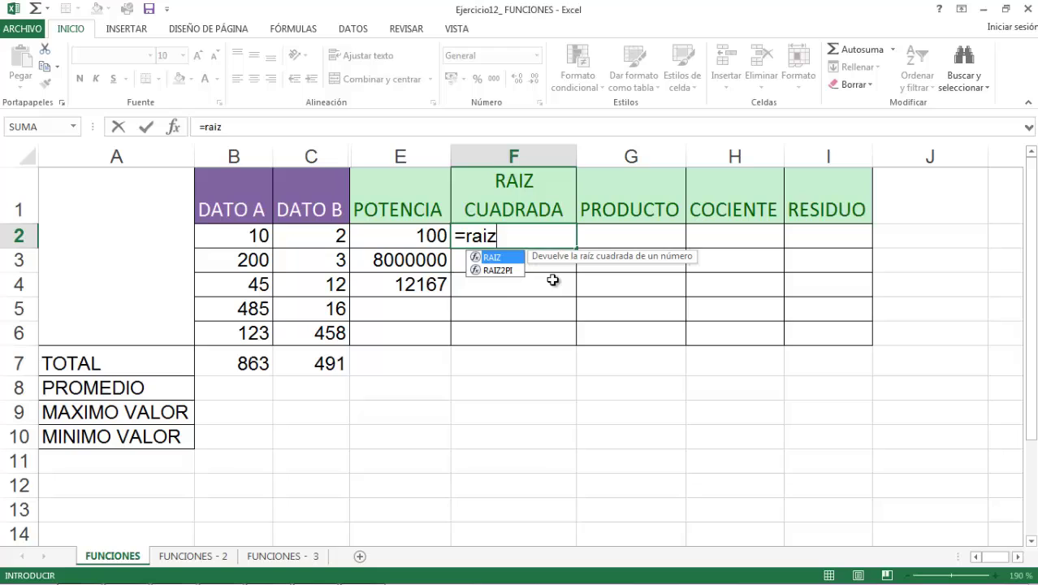
{"action": "double_click", "coordinate": [495, 257]}
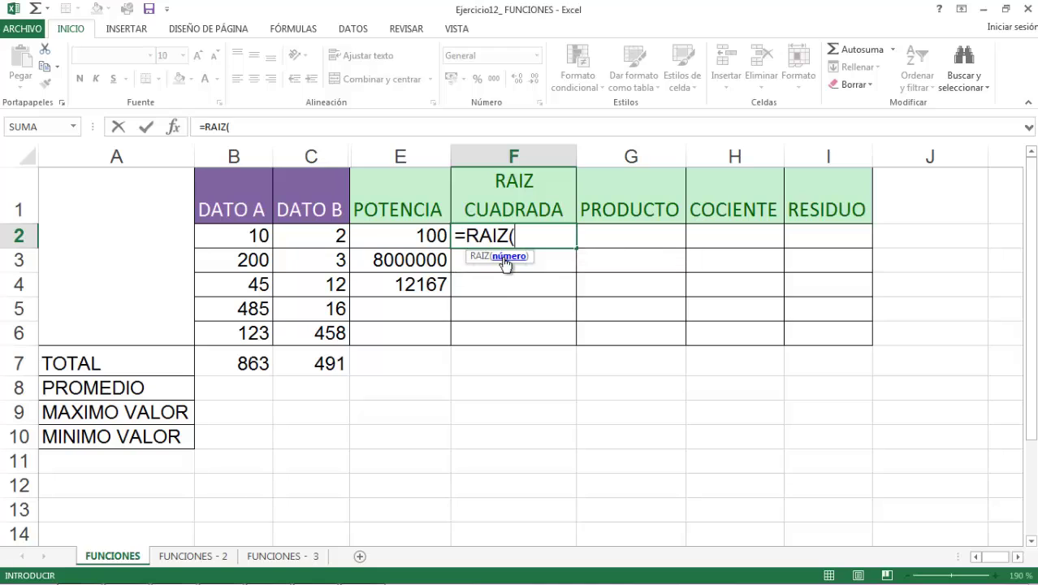
{"action": "left_click", "coordinate": [401, 238]}
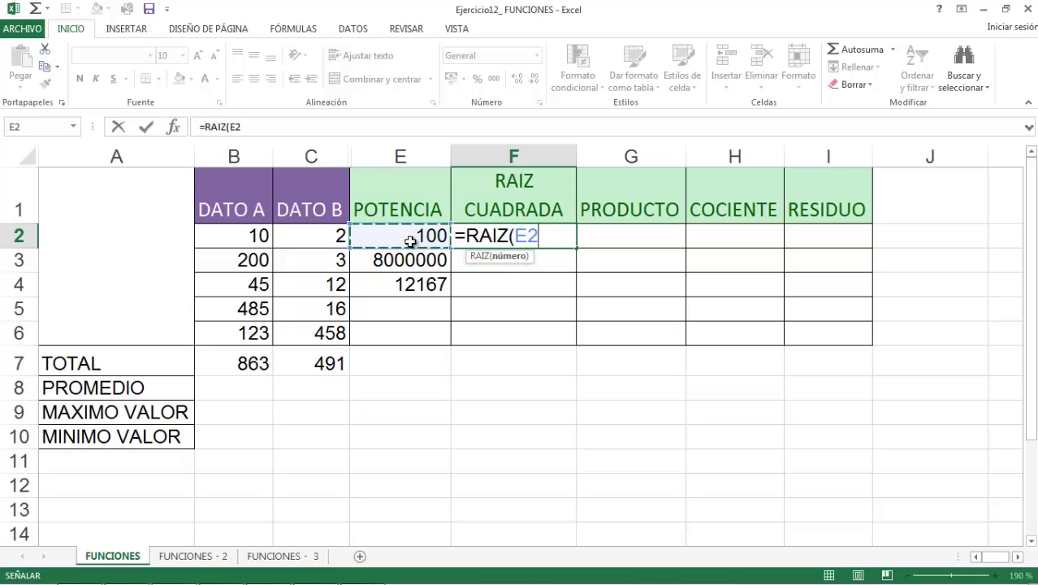
{"action": "type", "text": ")"}
{"action": "key", "text": "Return"}
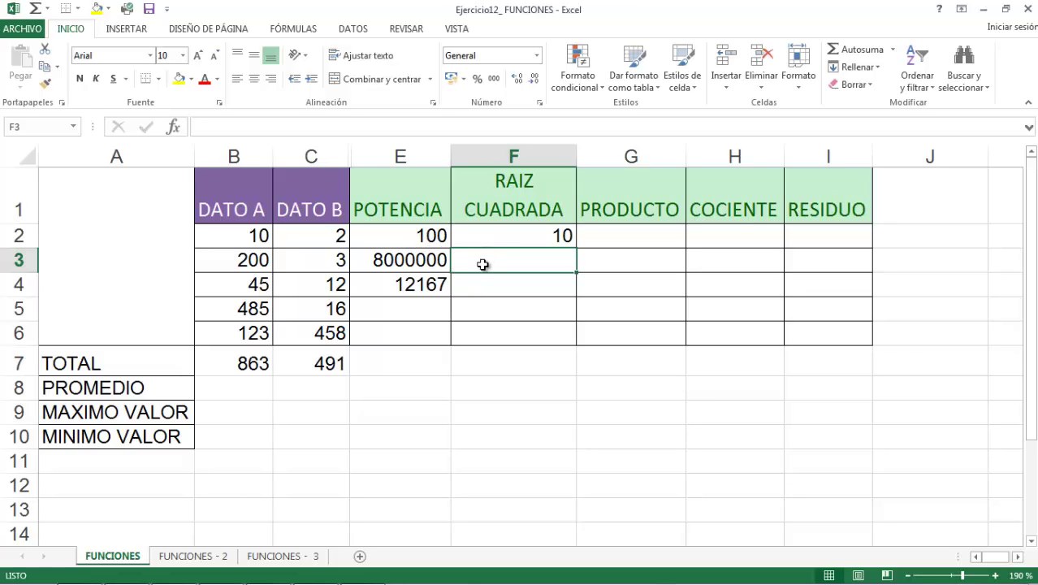
Enter the formula =RAIZ(E3) in cell F3 and review it together with its source cell E3.
{"action": "type", "text": "="}
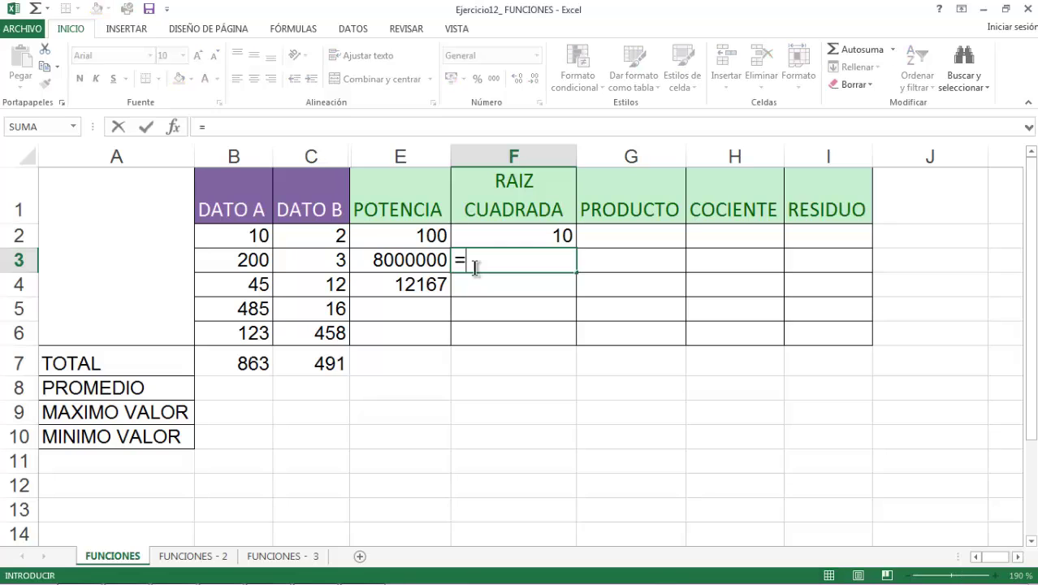
{"action": "type", "text": "raiz"}
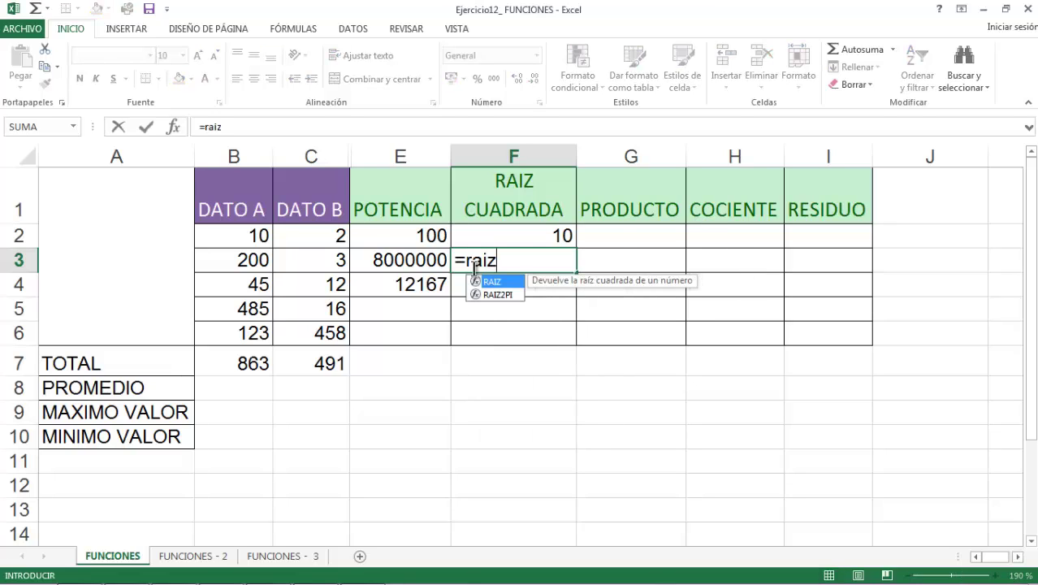
{"action": "type", "text": "("}
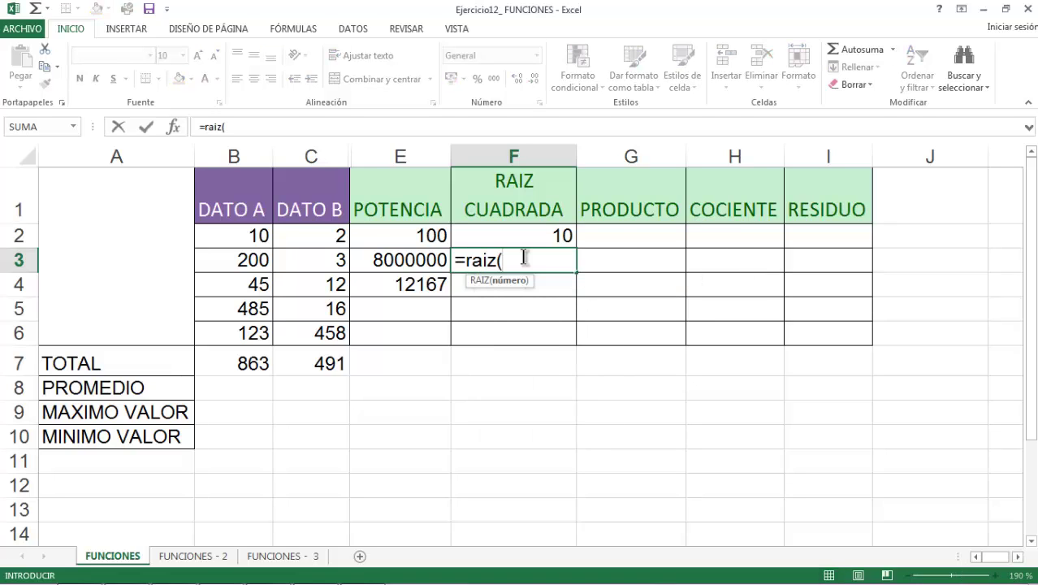
{"action": "left_click", "coordinate": [414, 260]}
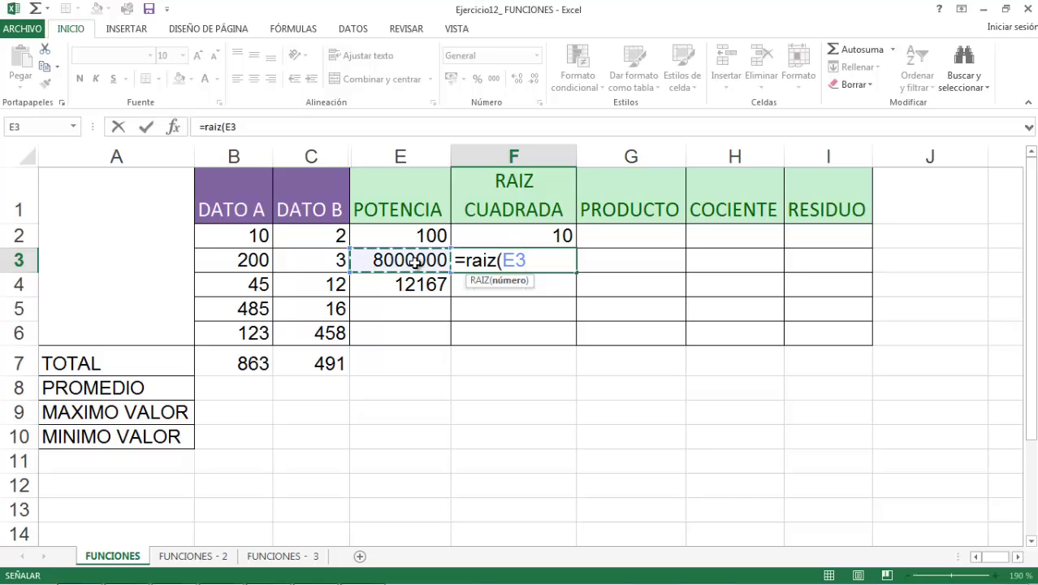
{"action": "type", "text": ")"}
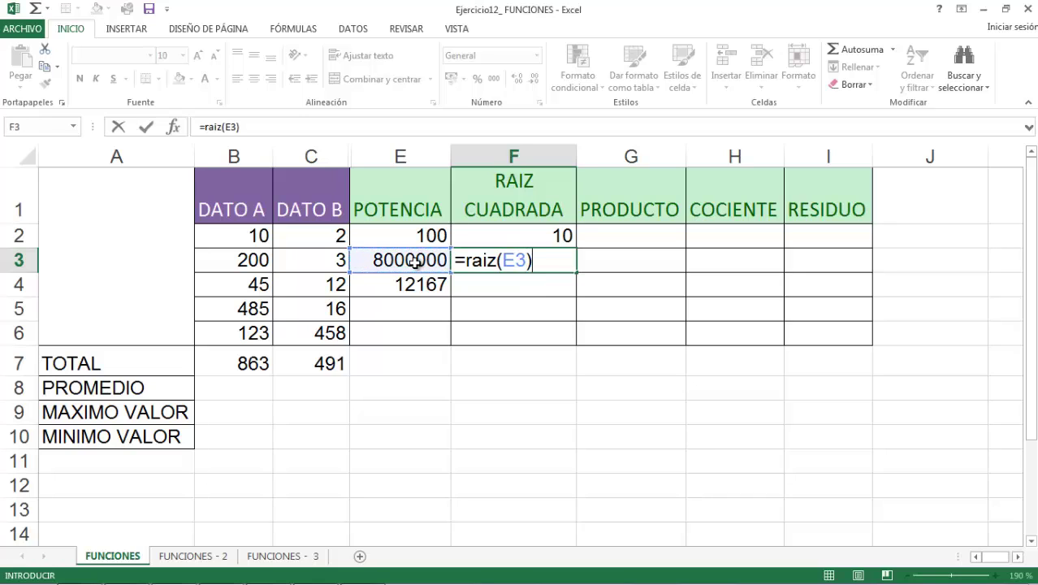
{"action": "key", "text": "Return"}
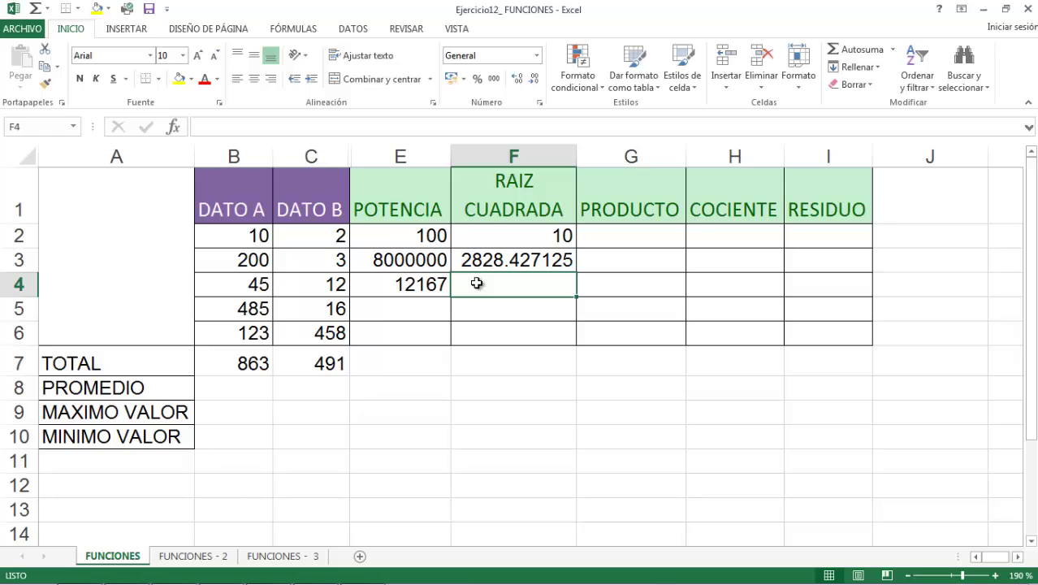
{"action": "left_click", "coordinate": [524, 261]}
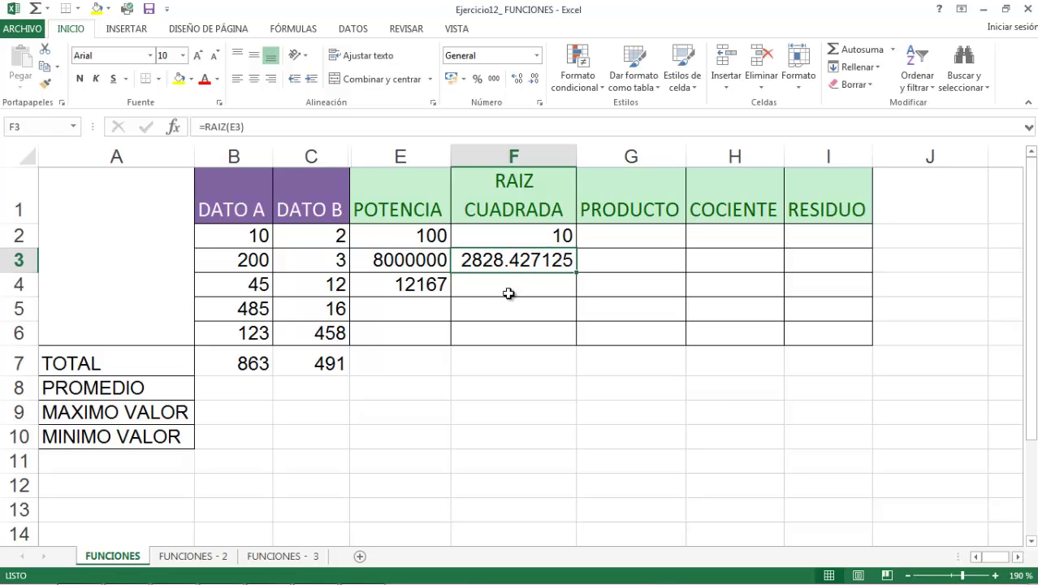
{"action": "left_click", "coordinate": [504, 293]}
{"action": "left_click", "coordinate": [414, 260]}
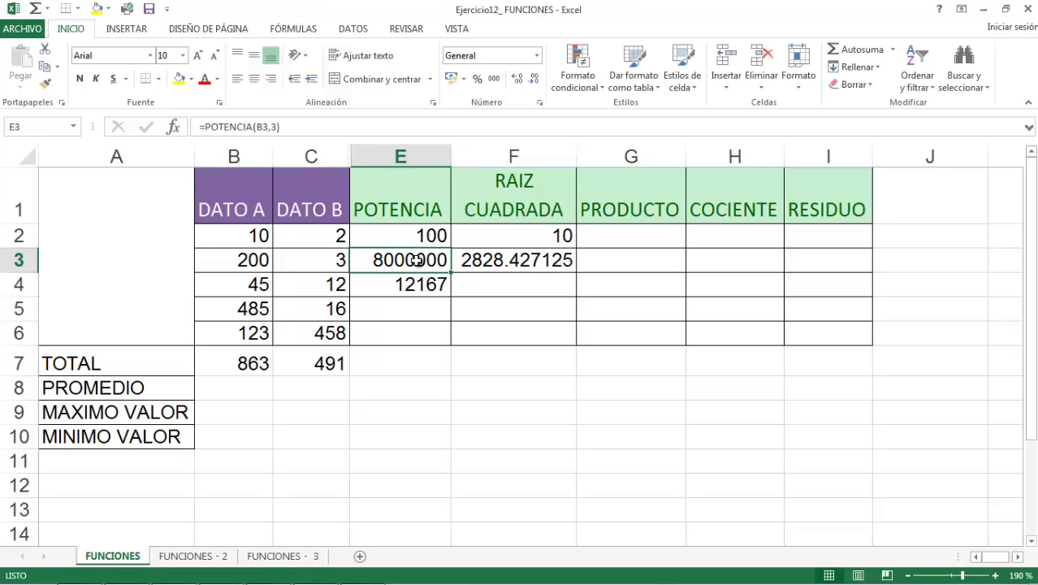
Enter the formula =RAIZ(234) in cell F4, with a constant as the argument, and review it.
{"action": "left_click", "coordinate": [490, 284]}
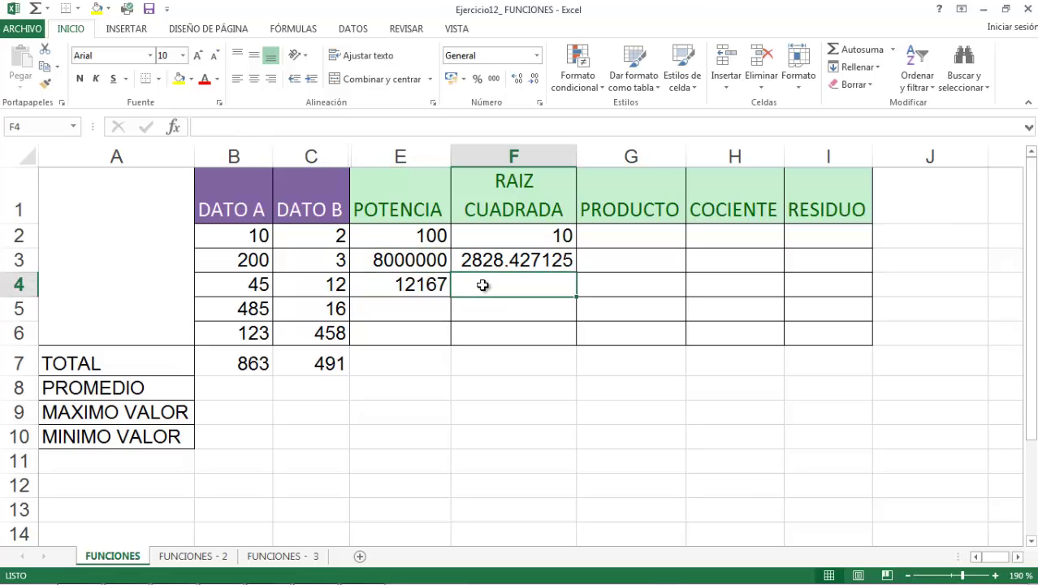
{"action": "type", "text": "=raiz"}
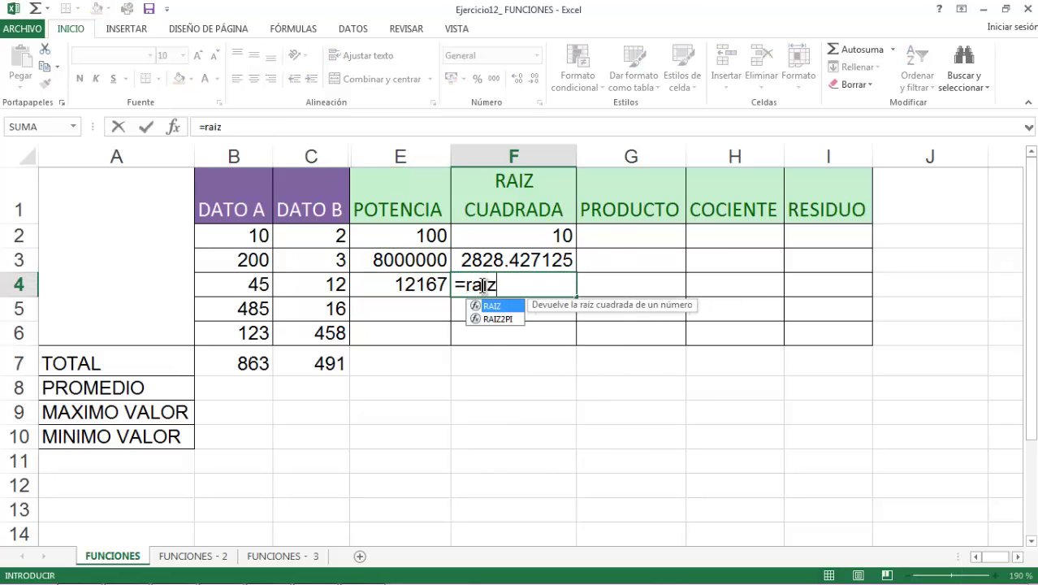
{"action": "type", "text": "(234"}
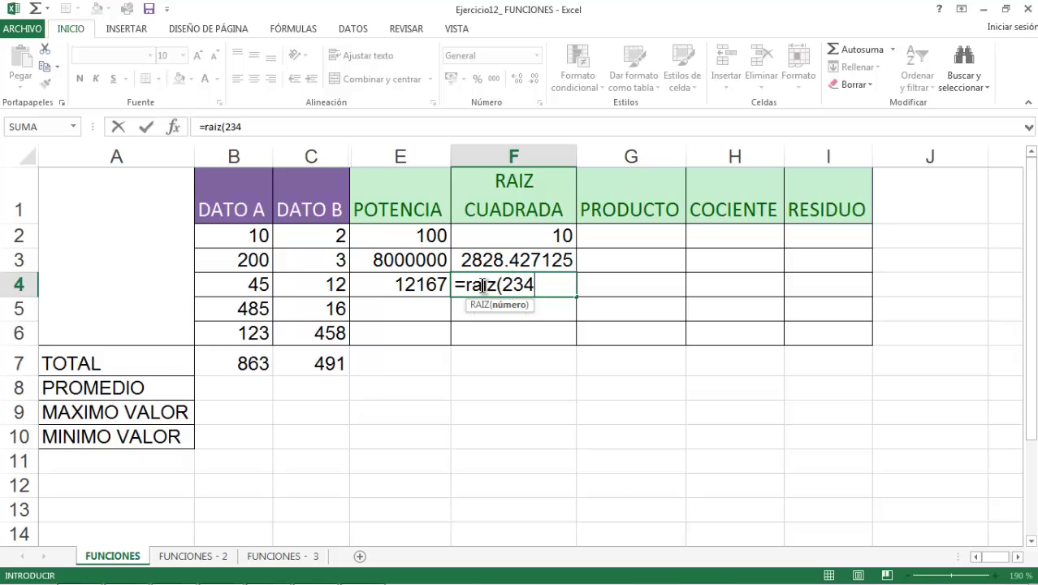
{"action": "type", "text": ")"}
{"action": "key", "text": "Return"}
{"action": "left_click", "coordinate": [487, 278]}
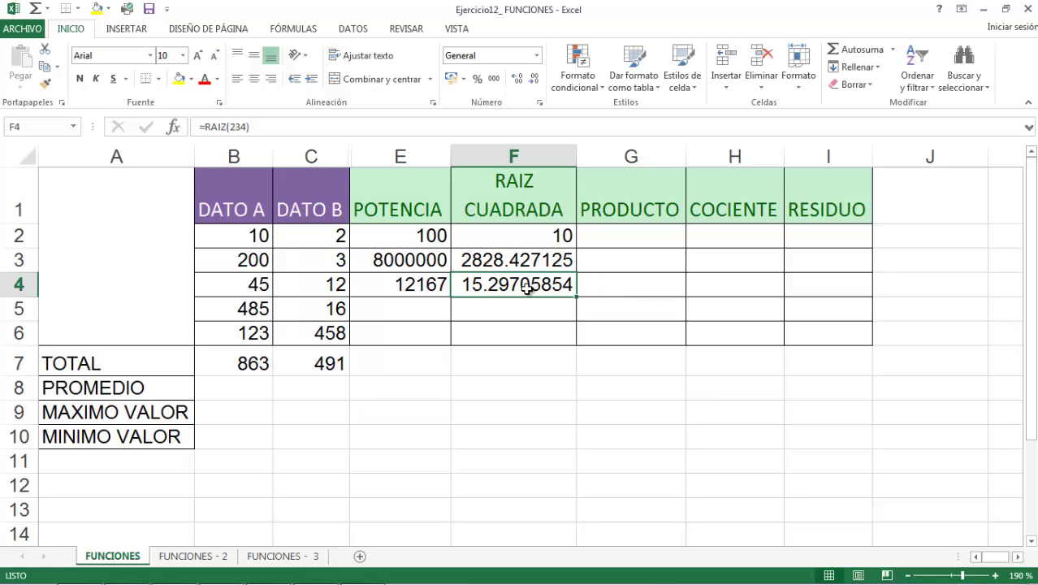
Enter the formula =RAIZ(-2) in cell F5, with a negative number, and open the cell's error-checking options.
{"action": "left_click", "coordinate": [522, 308]}
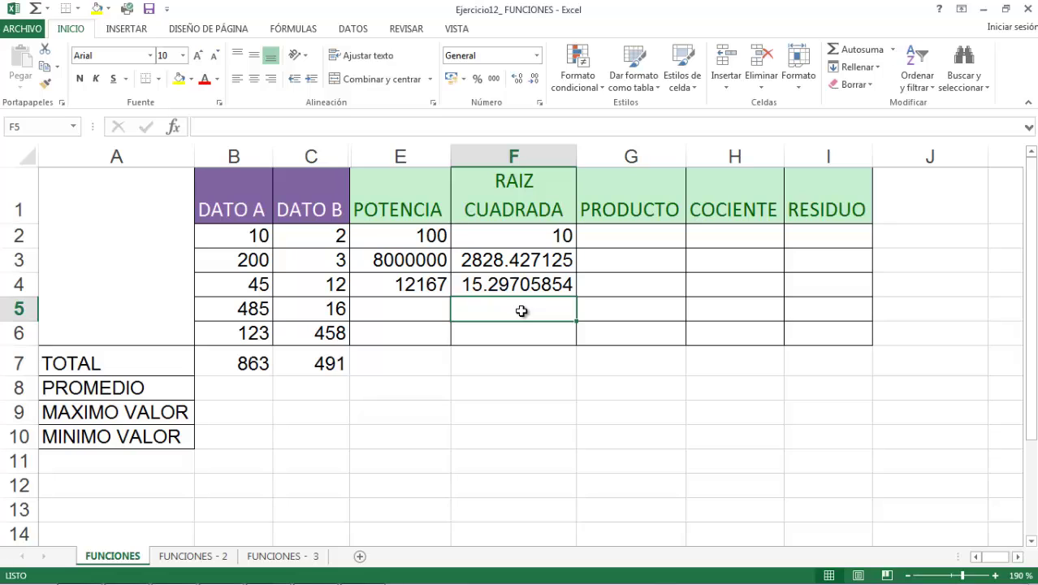
{"action": "type", "text": "=raiz"}
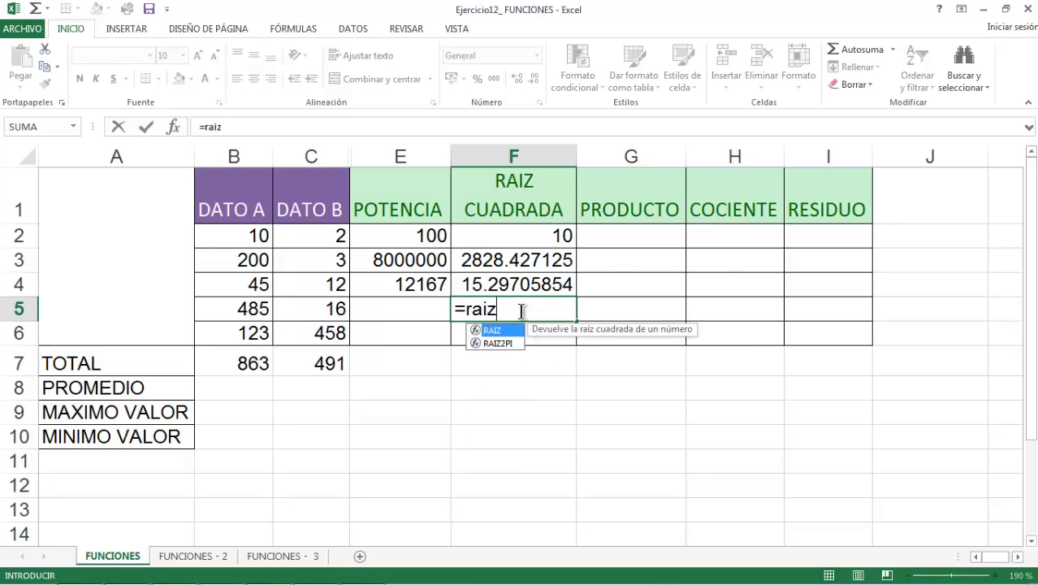
{"action": "type", "text": "("}
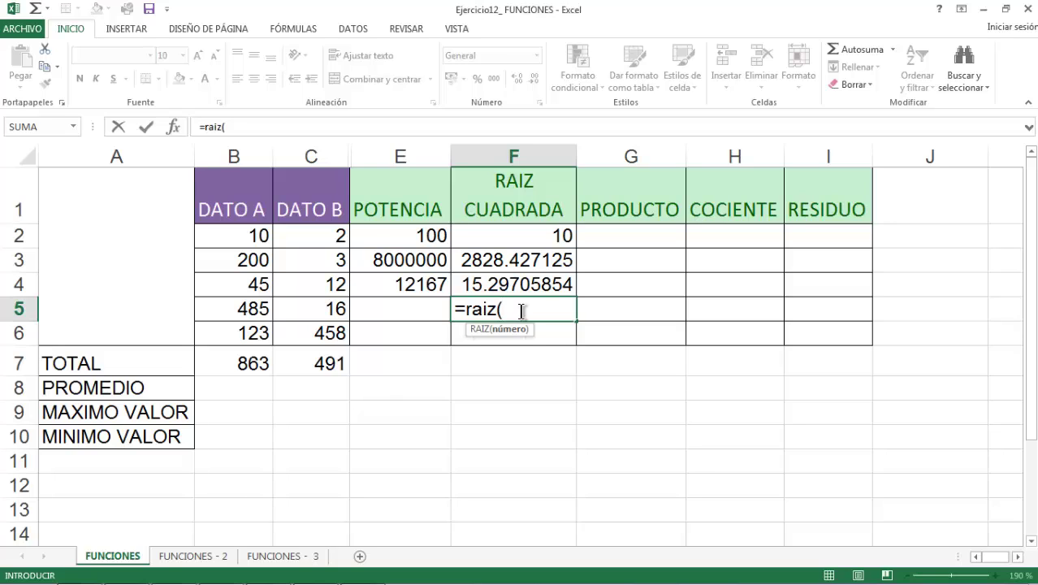
{"action": "type", "text": "-2)"}
{"action": "key", "text": "Return"}
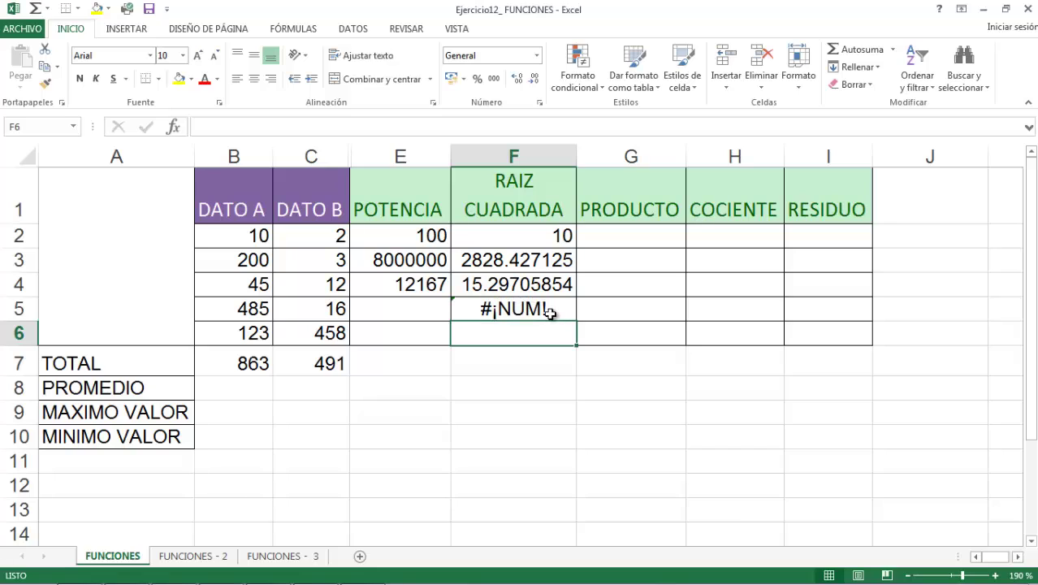
{"action": "left_click", "coordinate": [547, 312]}
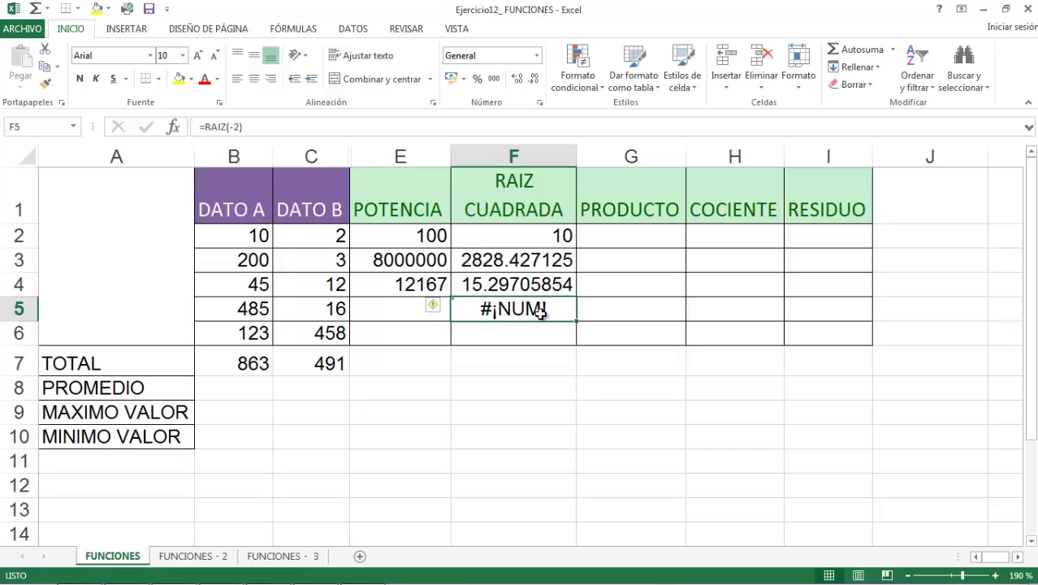
{"action": "left_click", "coordinate": [435, 308]}
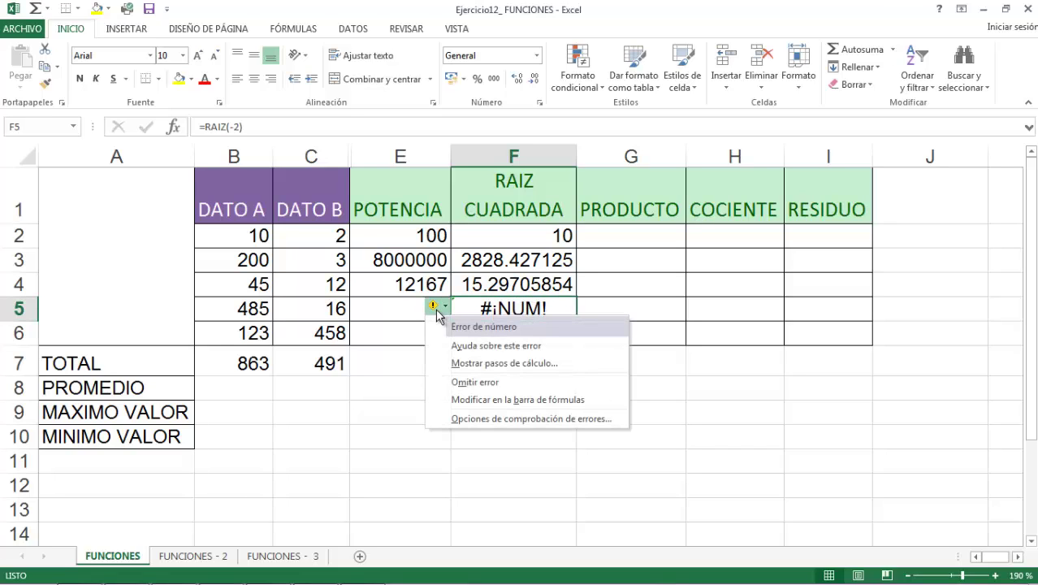
Dismiss the error-checking options of cell F5 and save the workbook.
{"action": "left_click", "coordinate": [512, 307]}
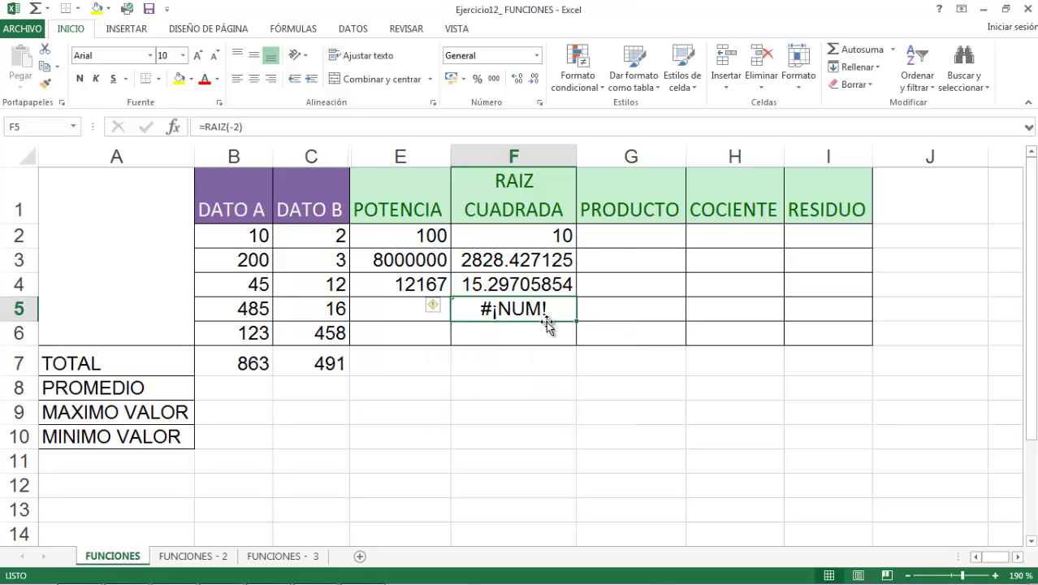
{"action": "left_click", "coordinate": [148, 9]}
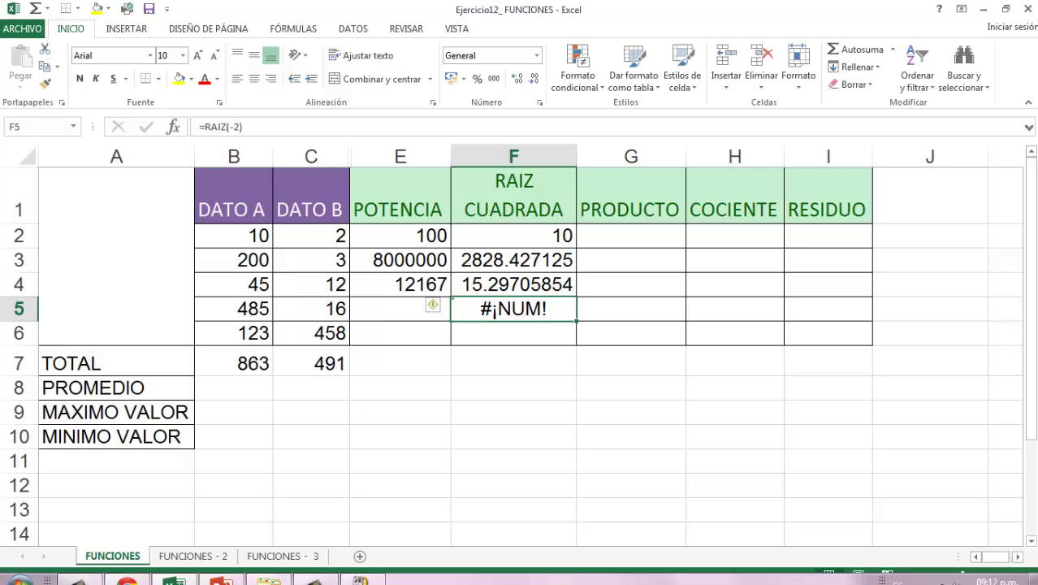
Switch to the PowerPoint presentation, read the slide on the PRODUCTO function's syntax and example, and return to the Excel workbook.
{"action": "left_click", "coordinate": [221, 568]}
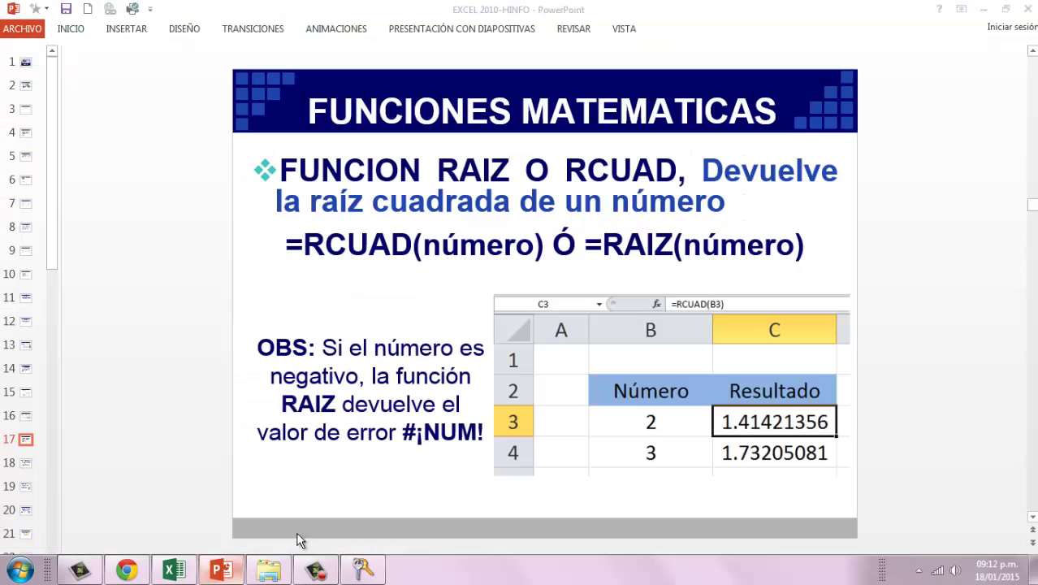
{"action": "left_click", "coordinate": [1031, 517]}
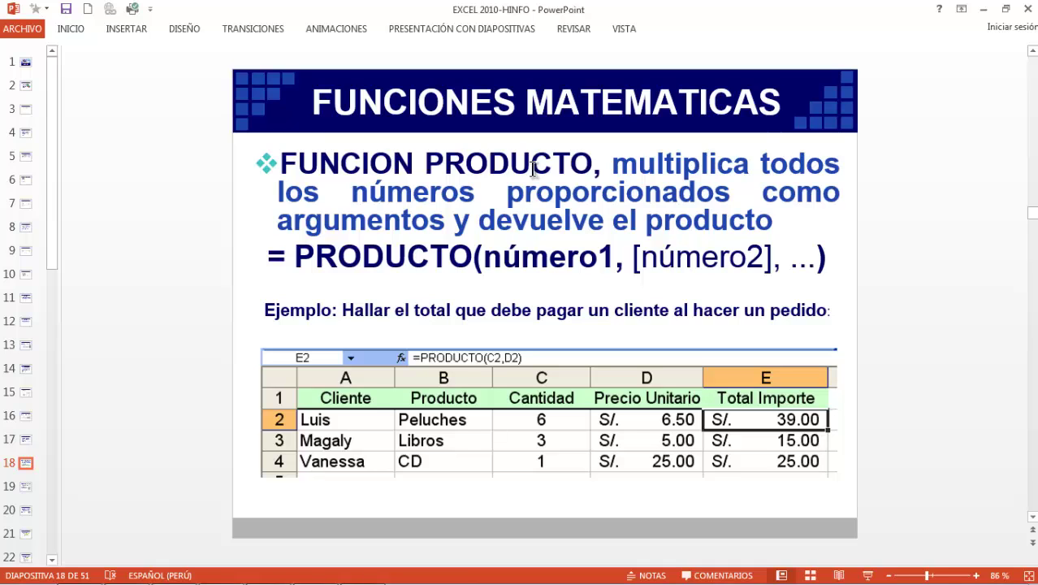
{"action": "left_click", "coordinate": [187, 571]}
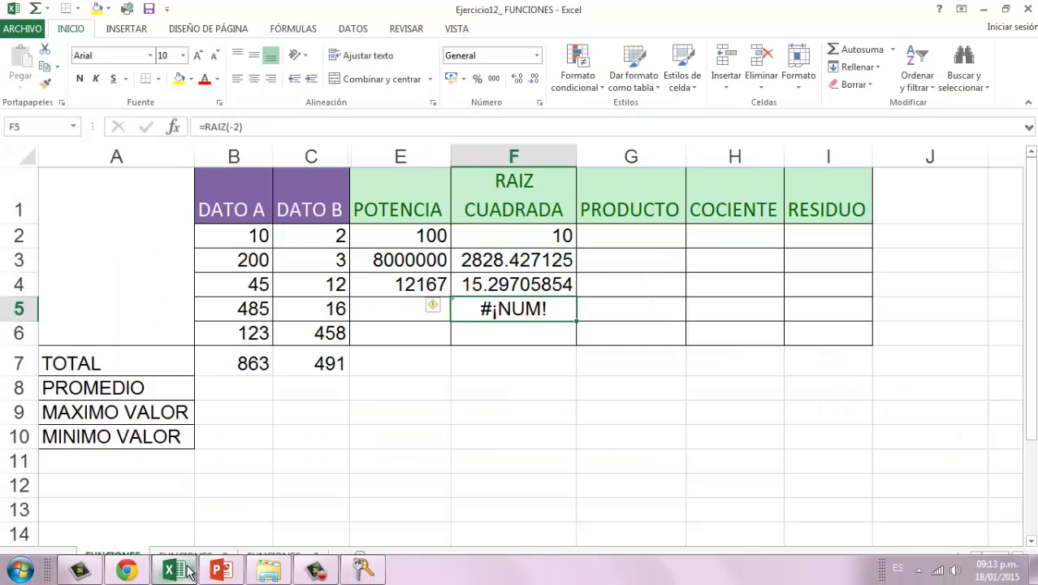
Enter the formula =PRODUCTO(B2,C2) in cell G2, multiplying the DATO A and DATO B values of that row.
{"action": "left_click", "coordinate": [642, 232]}
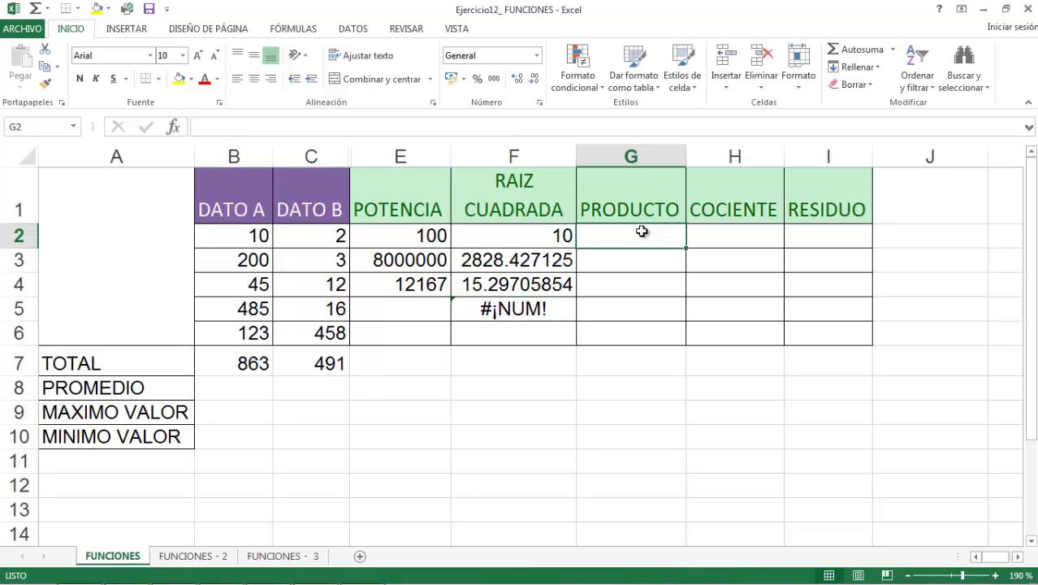
{"action": "left_click", "coordinate": [248, 238]}
{"action": "left_click", "coordinate": [301, 235]}
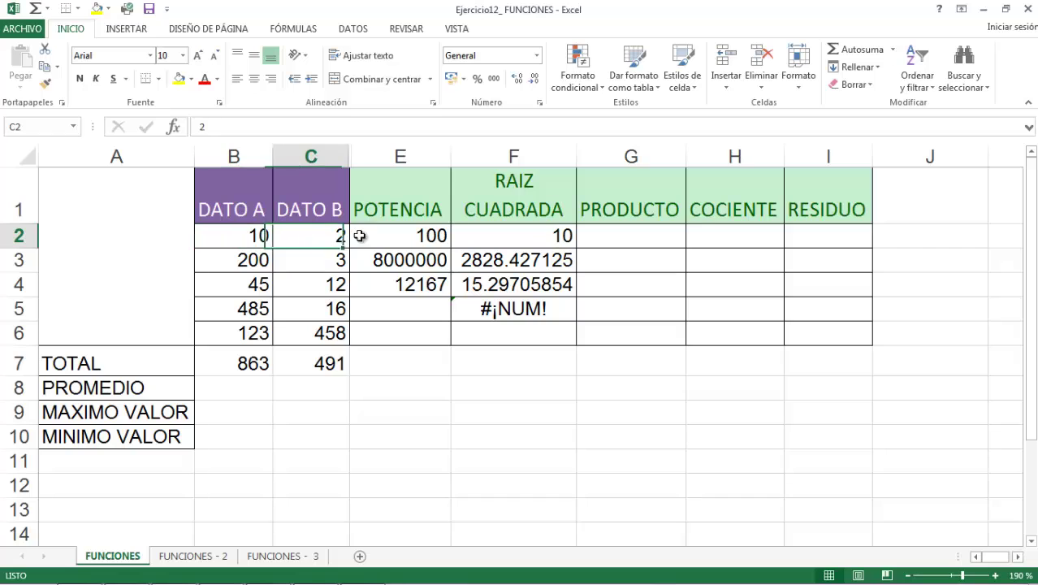
{"action": "left_click", "coordinate": [609, 239]}
{"action": "type", "text": "="}
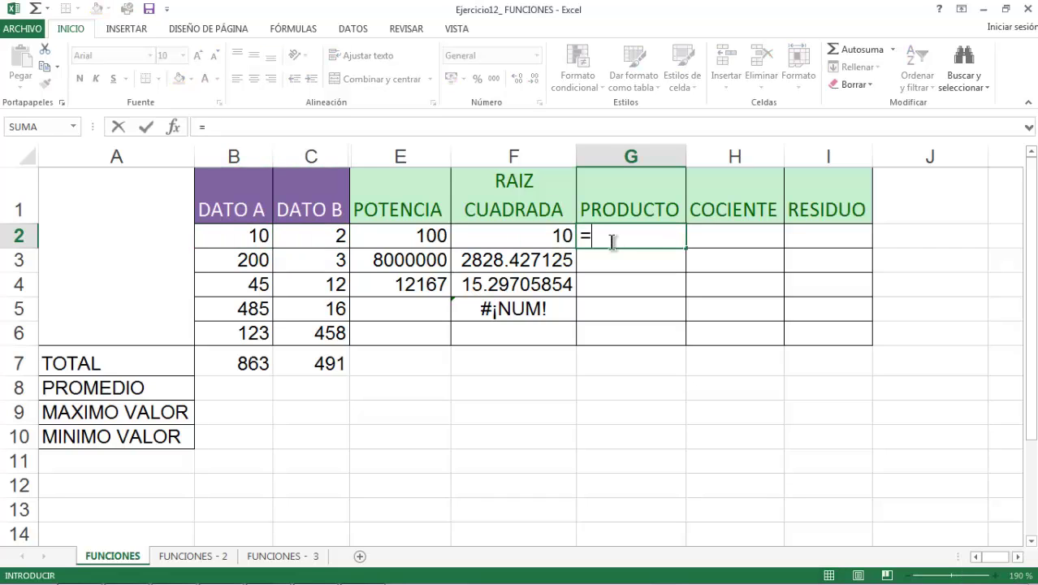
{"action": "type", "text": "produc"}
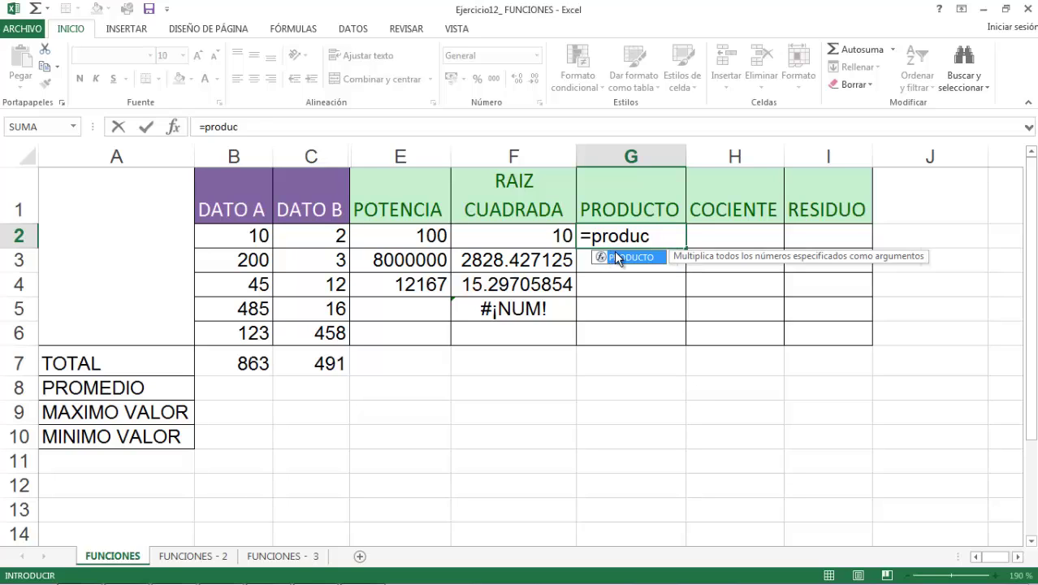
{"action": "double_click", "coordinate": [615, 256]}
{"action": "left_click", "coordinate": [261, 234]}
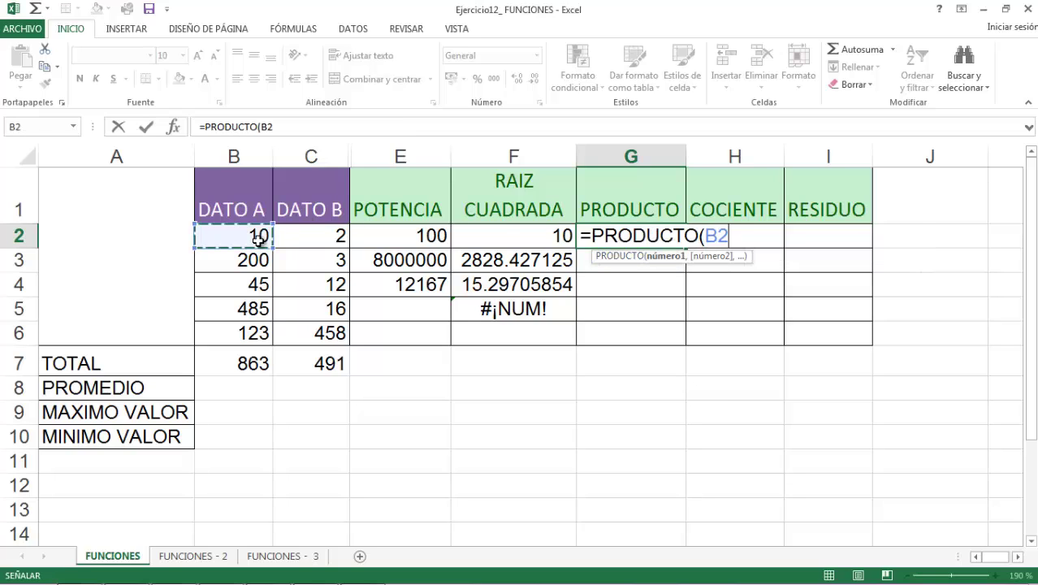
{"action": "type", "text": ","}
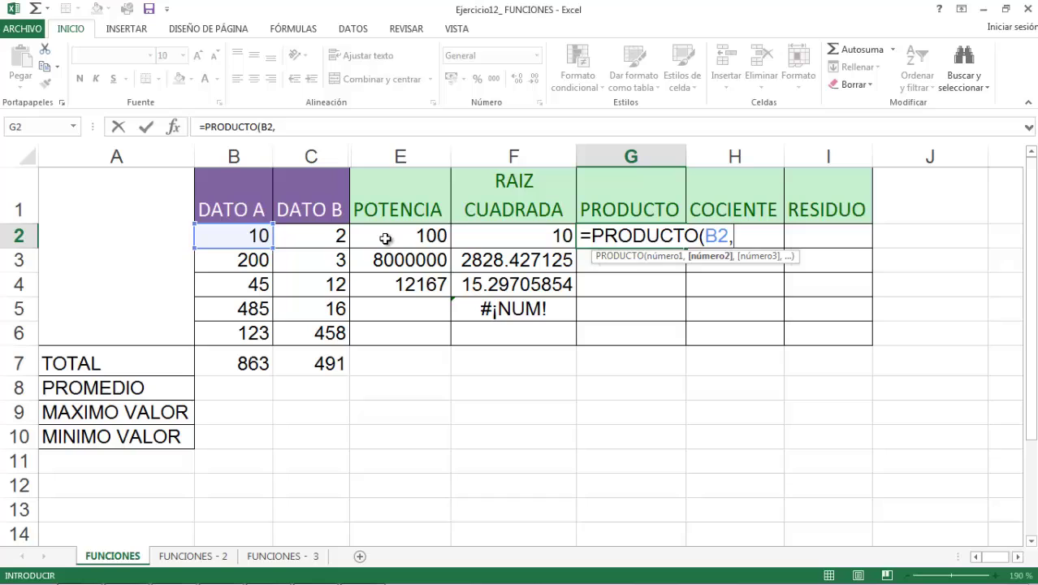
{"action": "left_click", "coordinate": [324, 236]}
{"action": "type", "text": ")"}
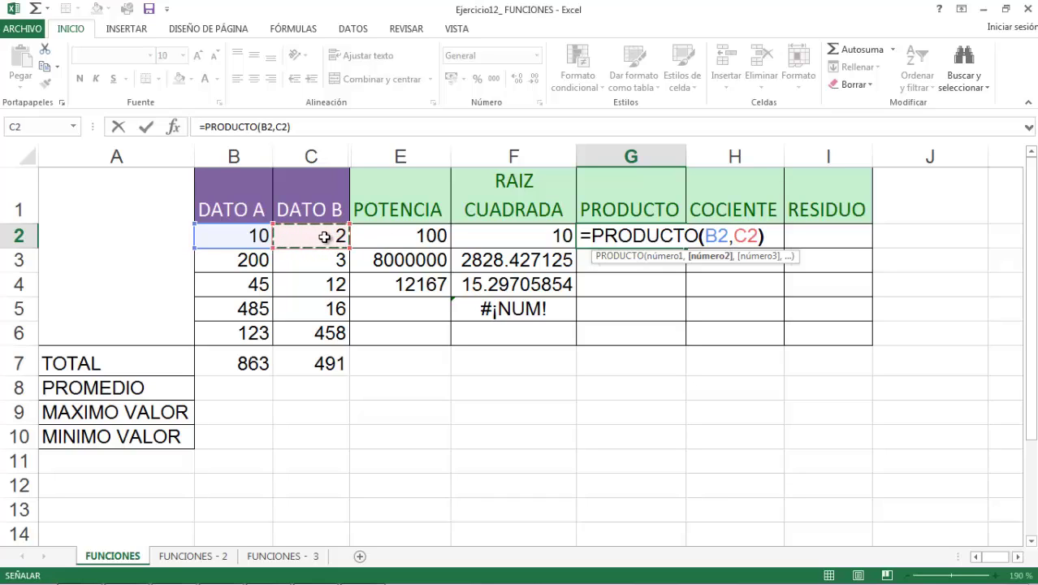
{"action": "key", "text": "Return"}
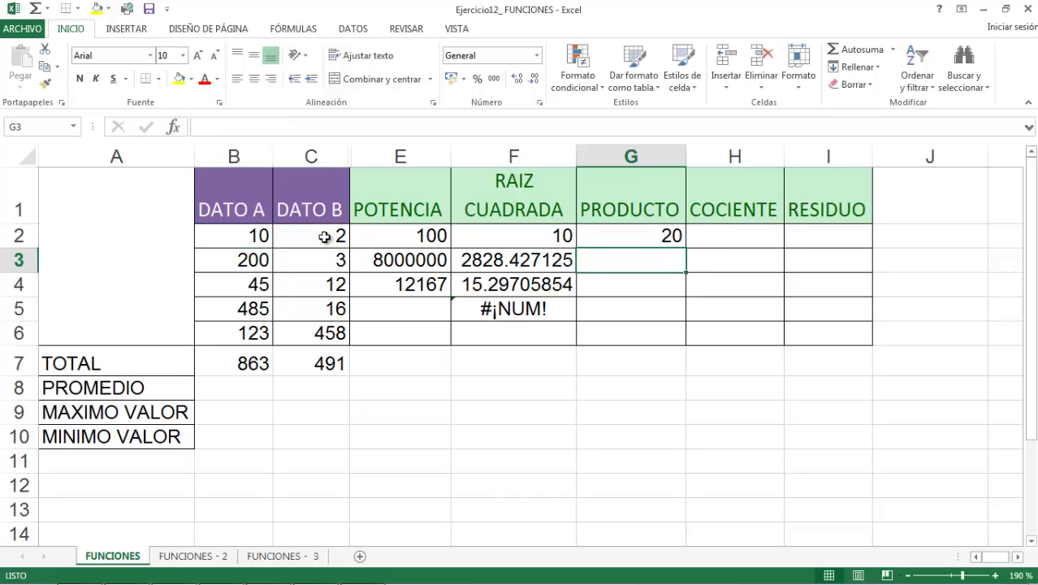
Review the PRODUCTO formula in cell G2 and its highlighted source cells without changing it.
{"action": "left_click", "coordinate": [637, 237]}
{"action": "double_click", "coordinate": [637, 237]}
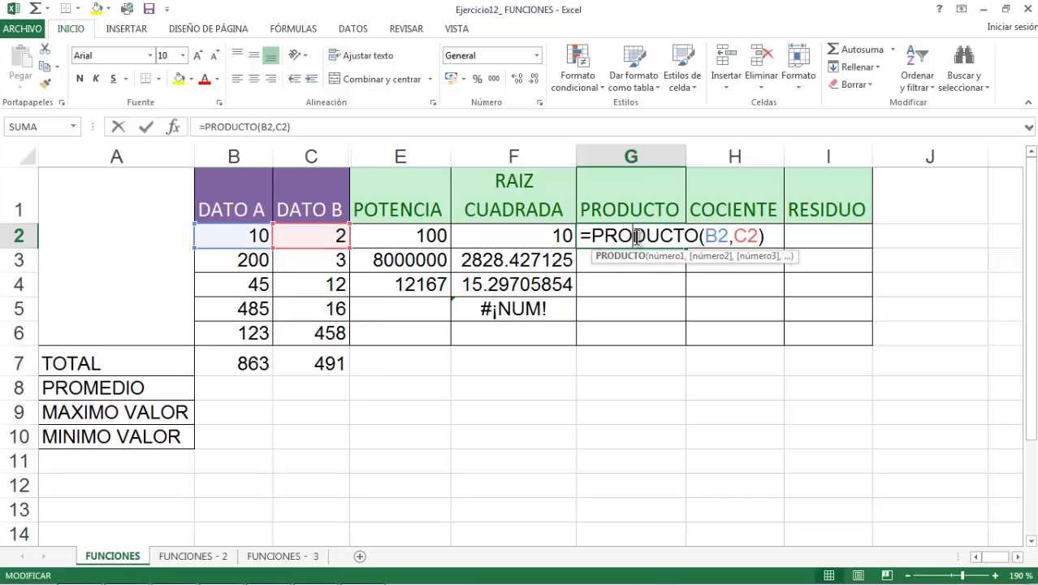
{"action": "key", "text": "Return"}
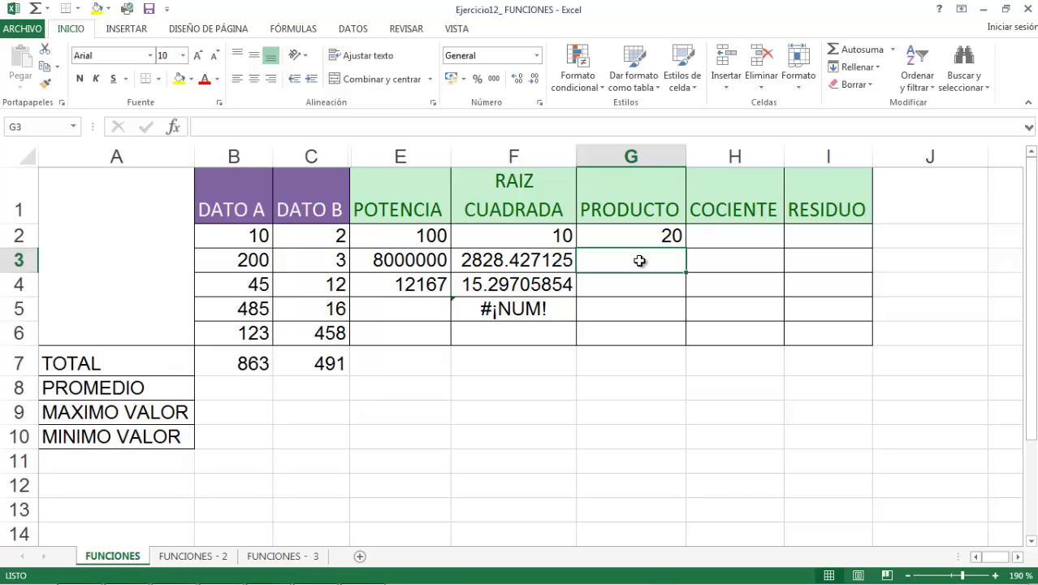
Enter the formula =PRODUCTO(B2:C3) in cell G3, with a cell range as the argument, and review it.
{"action": "type", "text": "=prod"}
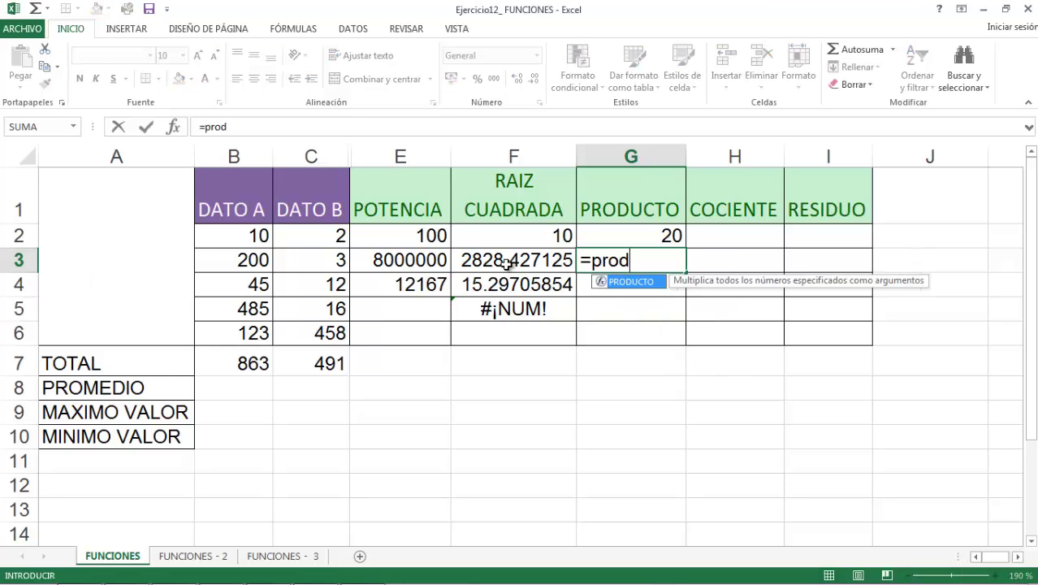
{"action": "type", "text": "uct"}
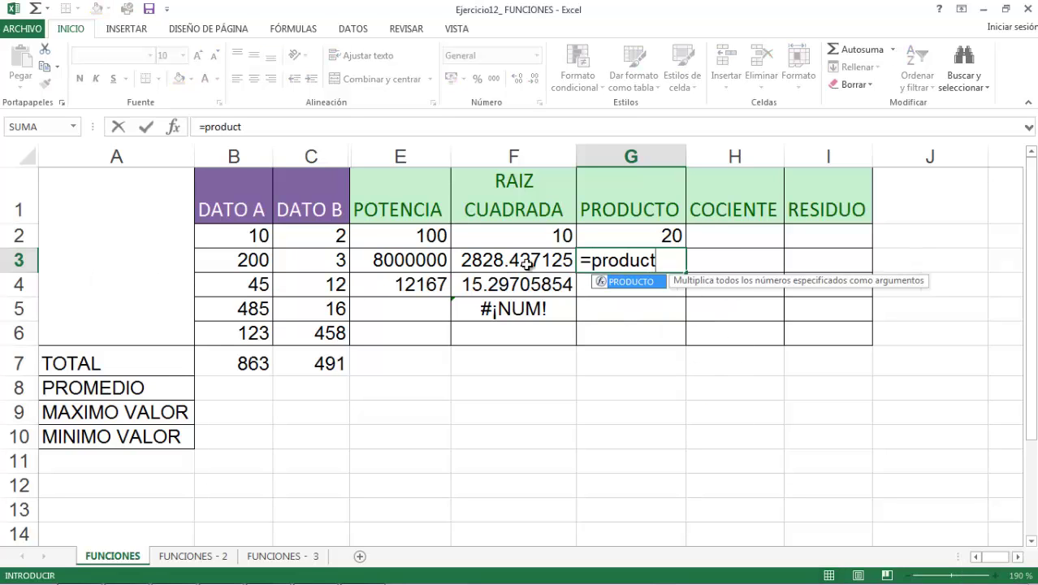
{"action": "double_click", "coordinate": [630, 282]}
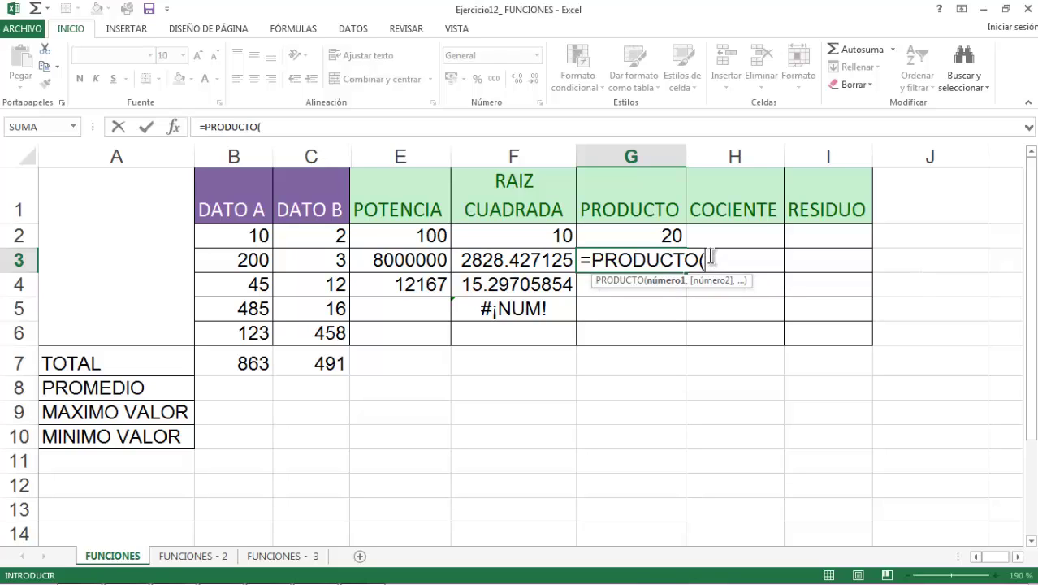
{"action": "left_click", "coordinate": [262, 235]}
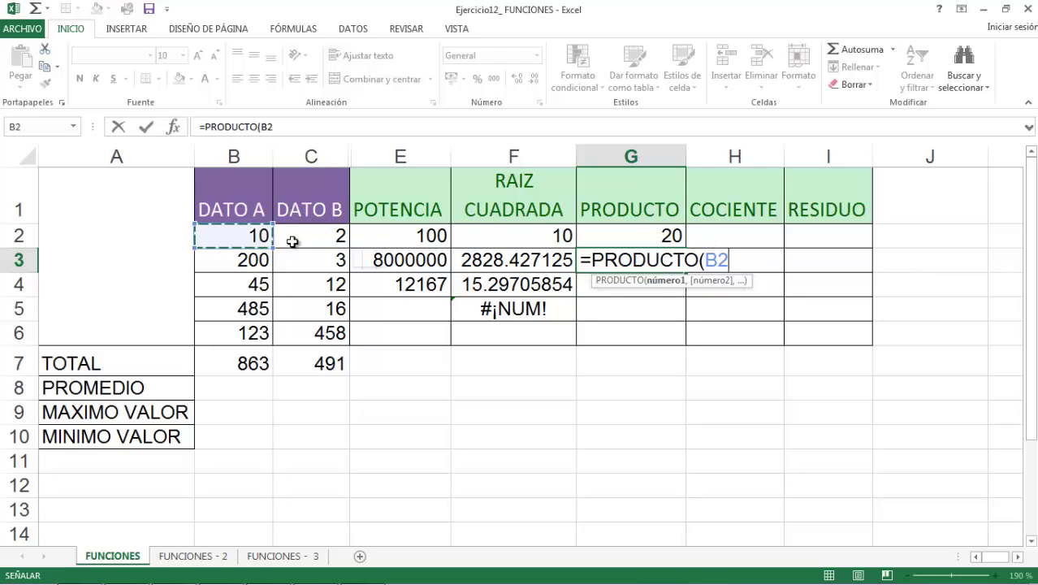
{"action": "left_click_drag", "start_coordinate": [292, 241], "coordinate": [312, 266]}
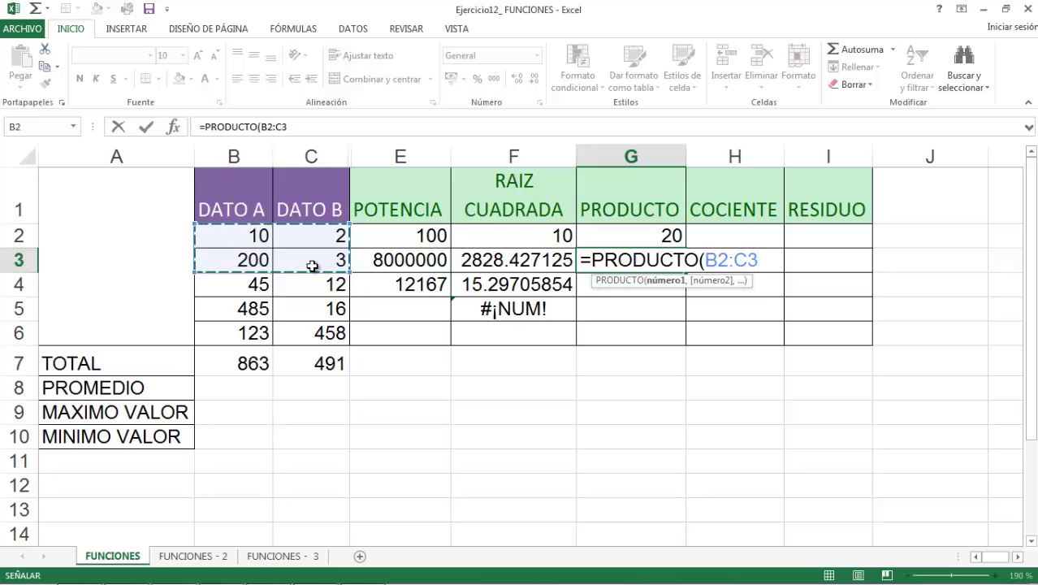
{"action": "type", "text": ")"}
{"action": "key", "text": "Return"}
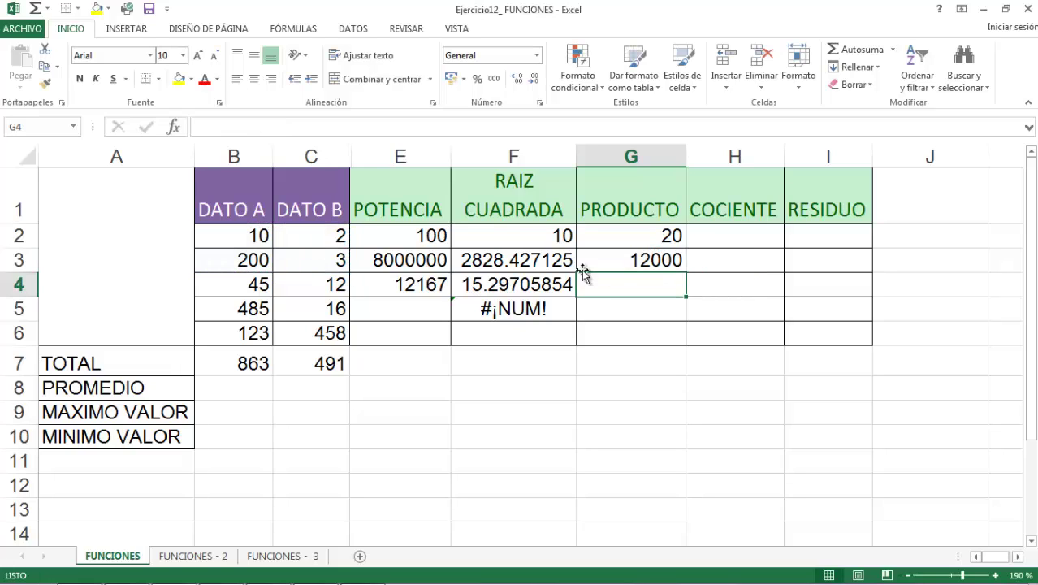
{"action": "double_click", "coordinate": [634, 262]}
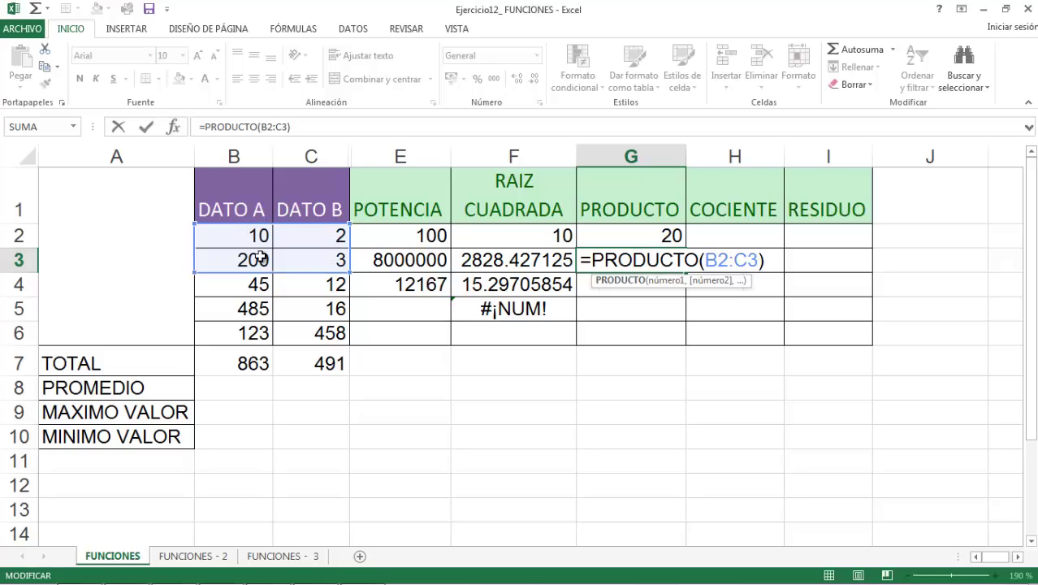
{"action": "key", "text": "ctrl+Return"}
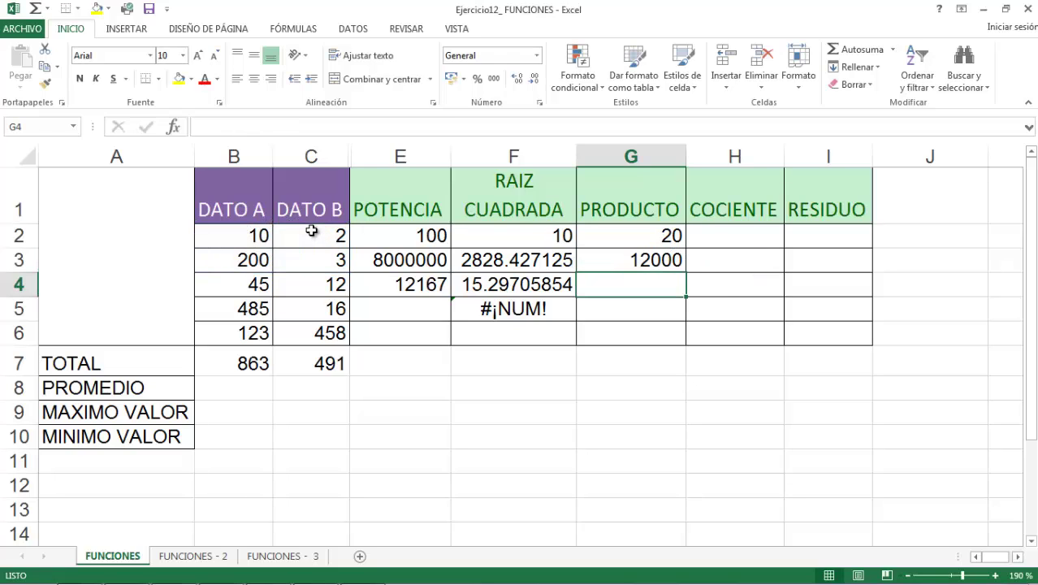
Enter the formula =PRODUCTO(B2,23) in cell G4, combining a cell reference with a constant, and review it.
{"action": "type", "text": "=pro"}
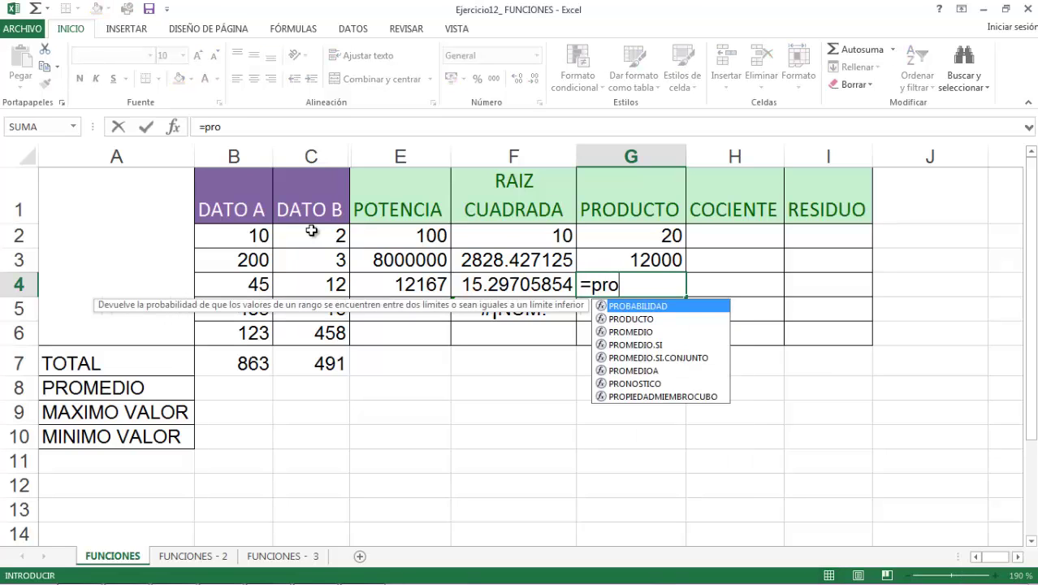
{"action": "type", "text": "duc"}
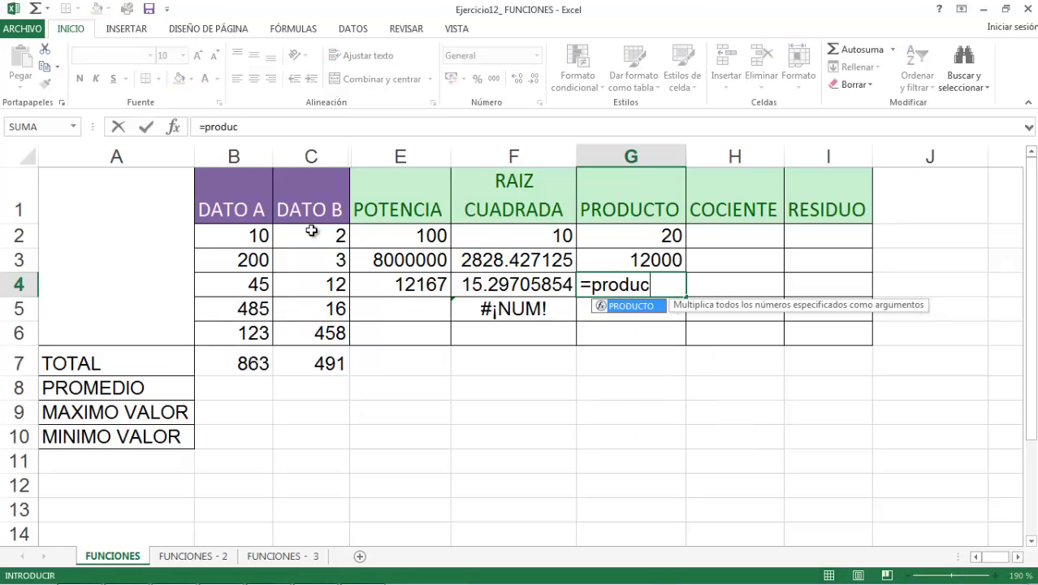
{"action": "double_click", "coordinate": [634, 306]}
{"action": "left_click", "coordinate": [249, 236]}
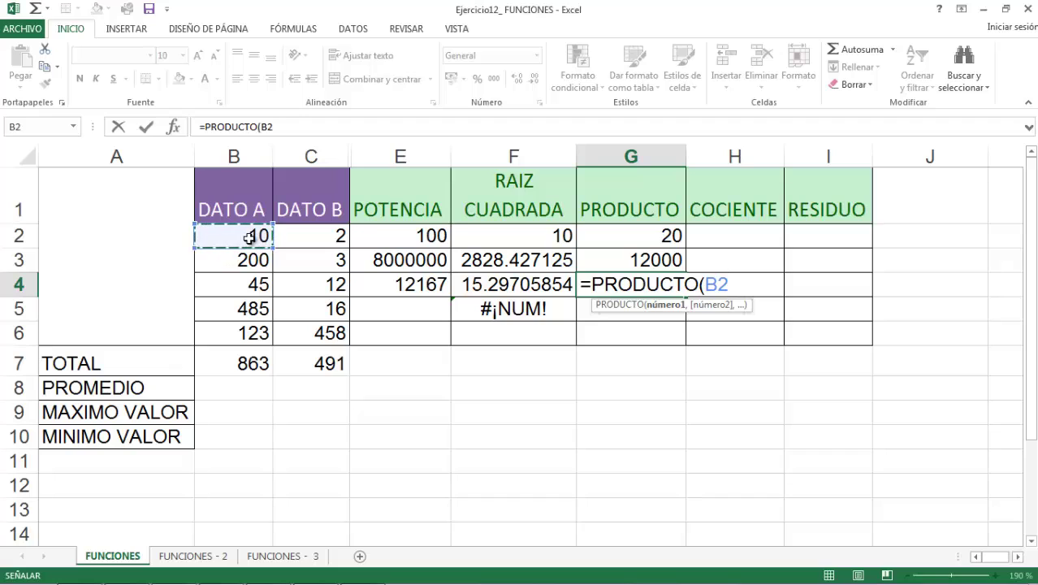
{"action": "type", "text": ","}
{"action": "mouse_move", "coordinate": [221, 569]}
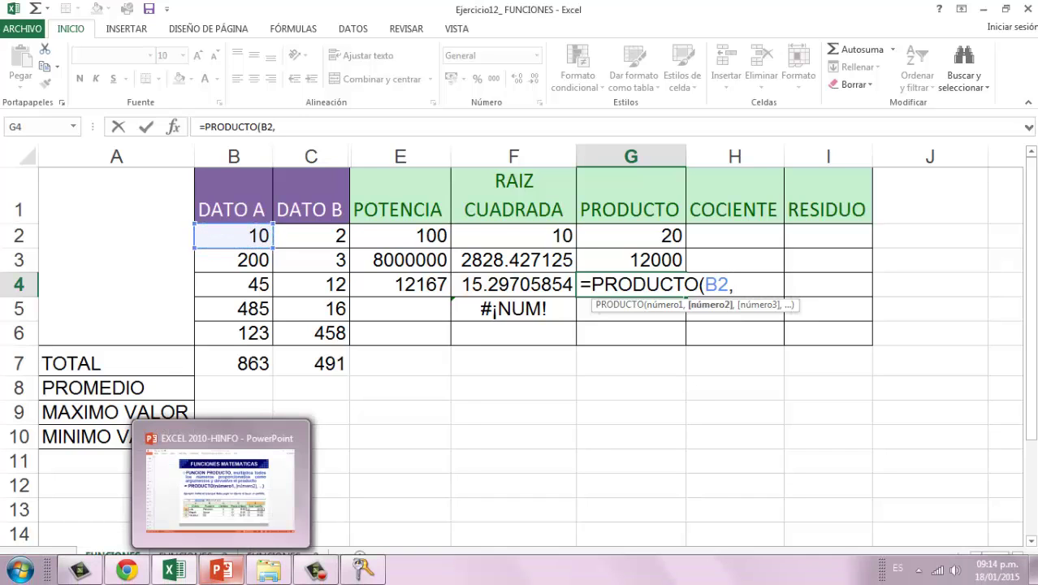
{"action": "type", "text": "23"}
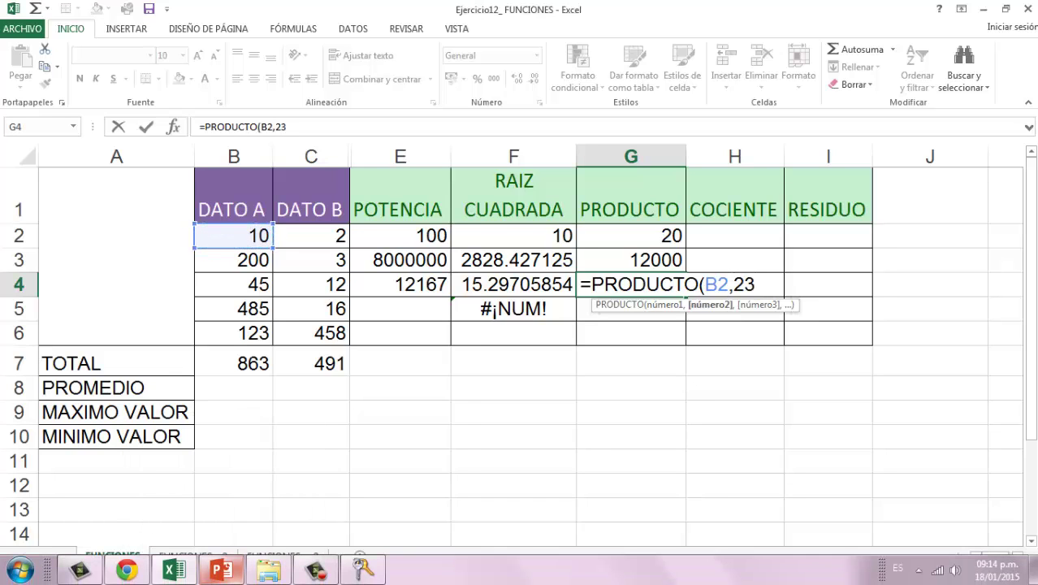
{"action": "type", "text": ")"}
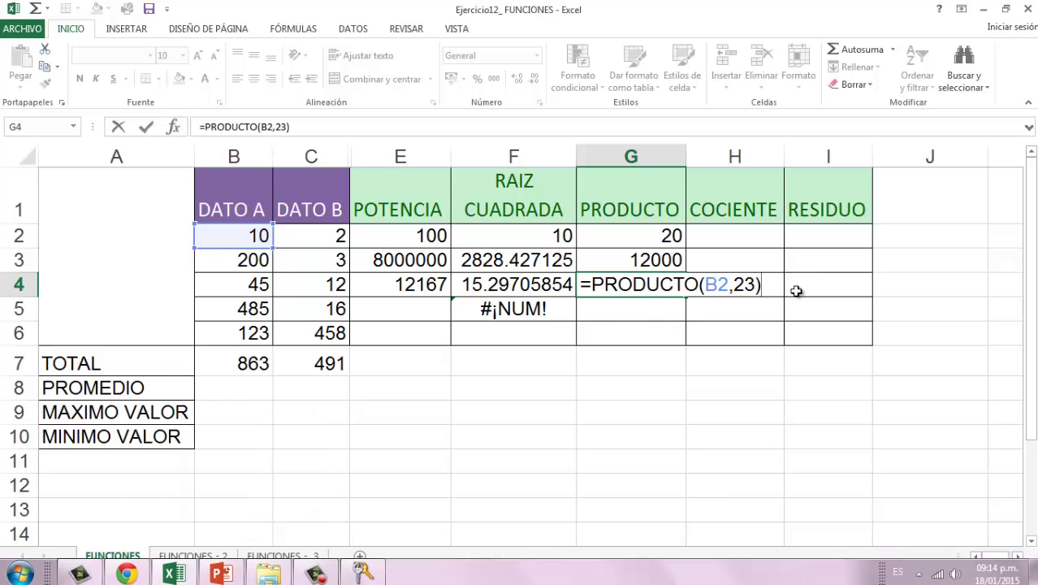
{"action": "key", "text": "Return"}
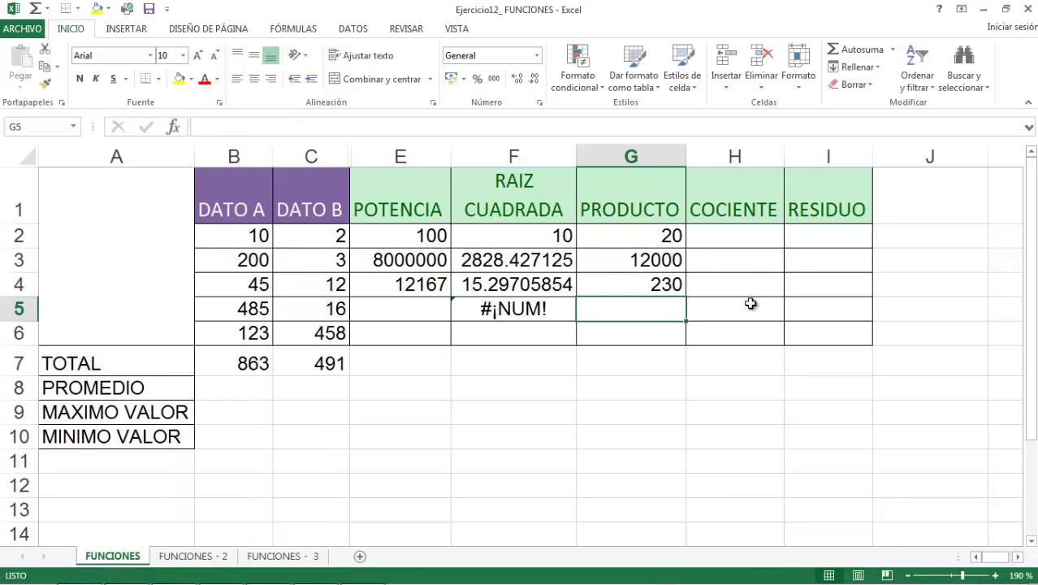
{"action": "double_click", "coordinate": [651, 281]}
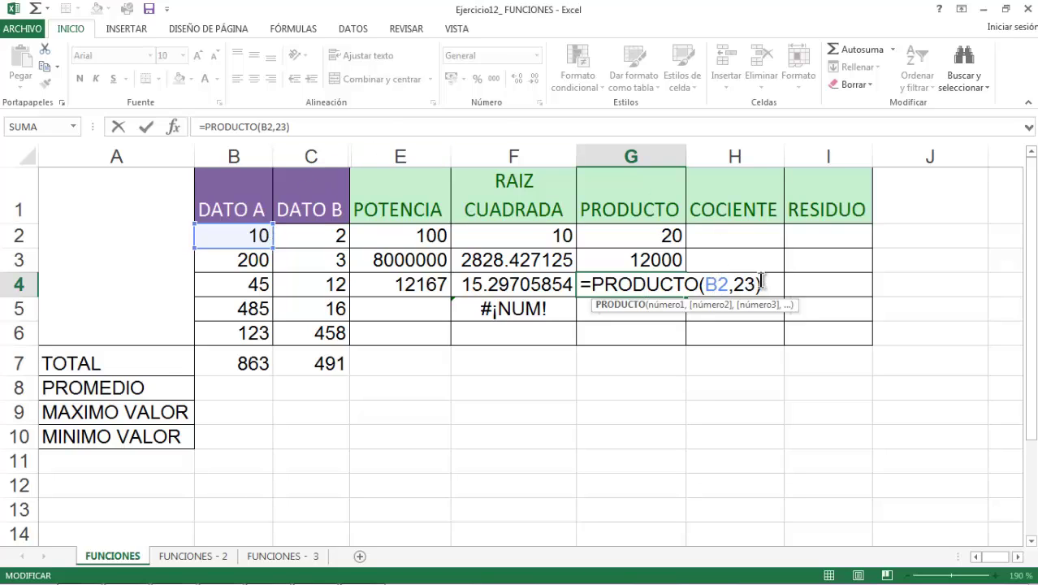
{"action": "key", "text": "Return"}
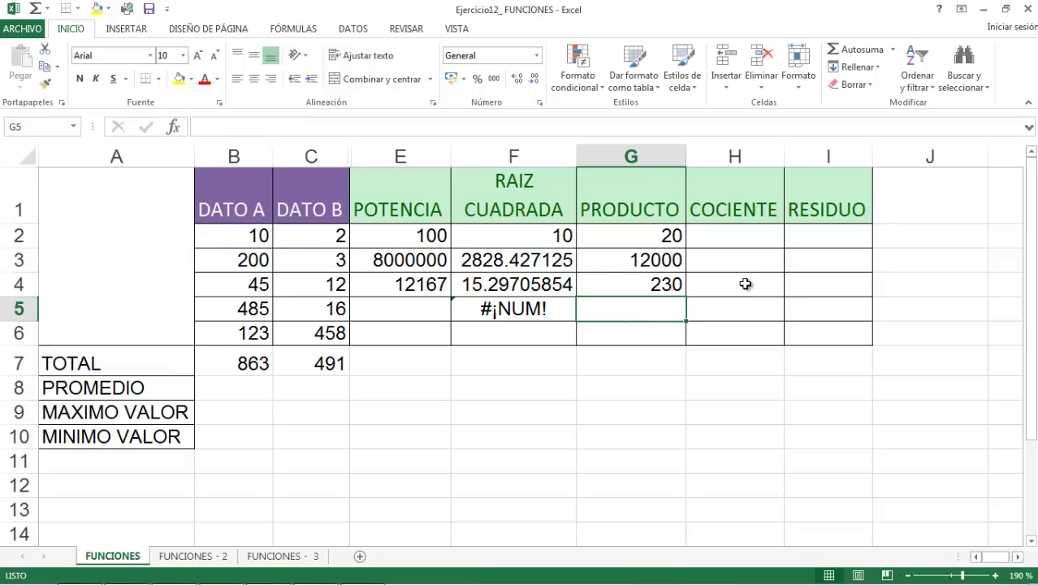
Enter the formula =PRODUCTO(B2:C3,2) in cell G5, combining a cell range with a constant.
{"action": "type", "text": "=pro"}
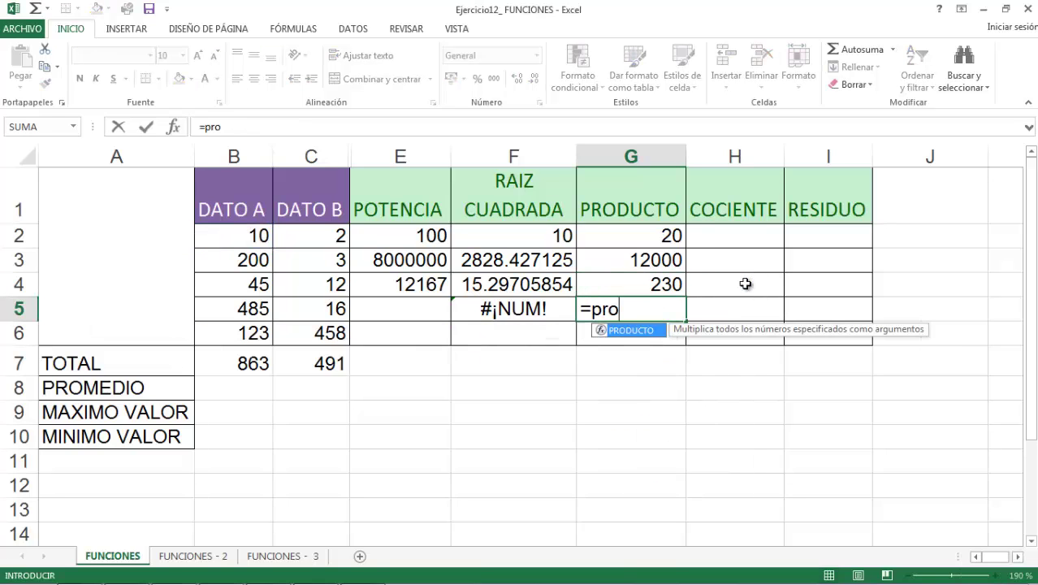
{"action": "type", "text": "ducto("}
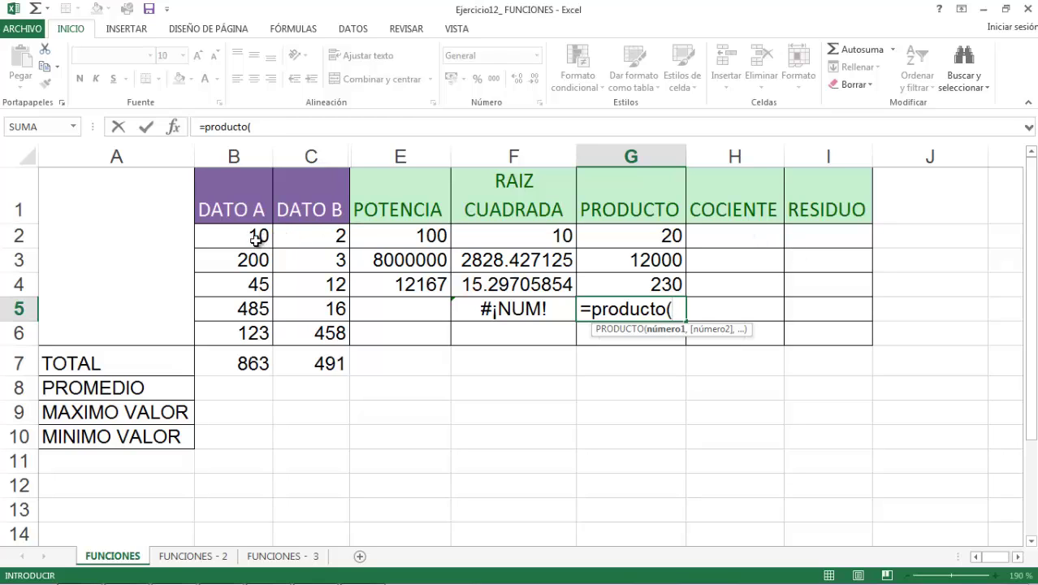
{"action": "left_click_drag", "start_coordinate": [256, 236], "coordinate": [301, 260]}
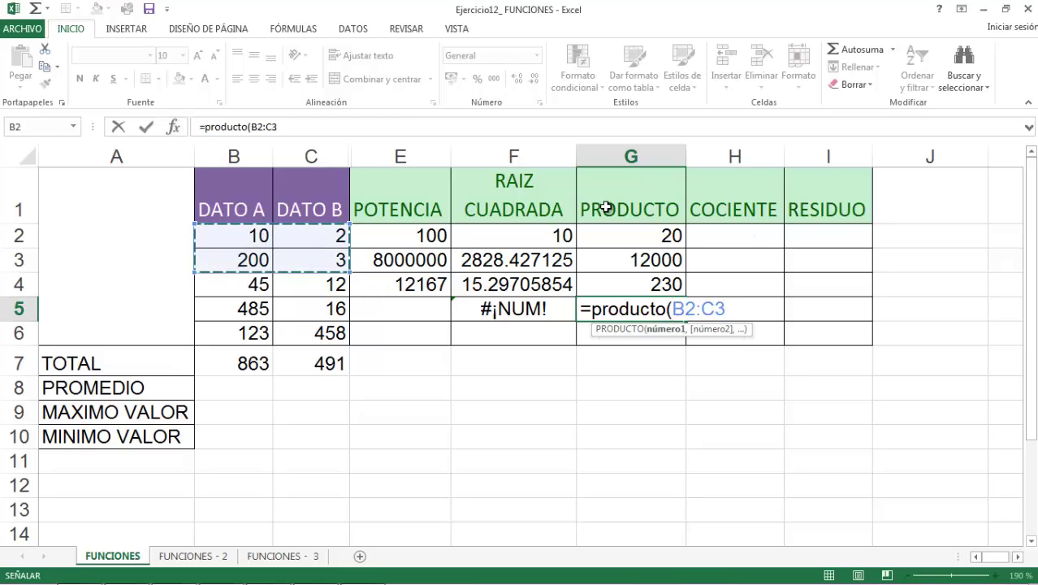
{"action": "type", "text": ",2"}
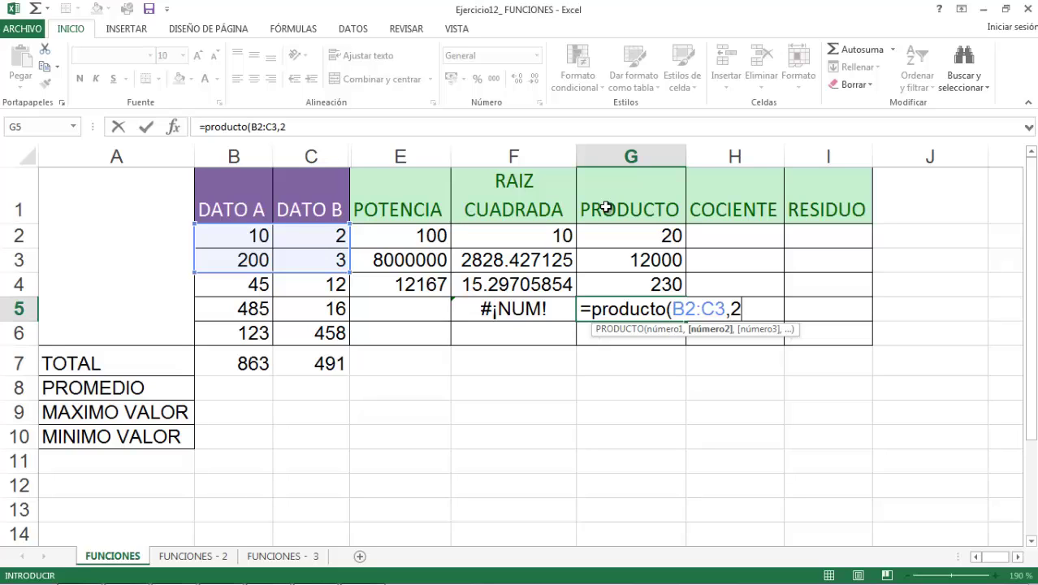
{"action": "type", "text": ")"}
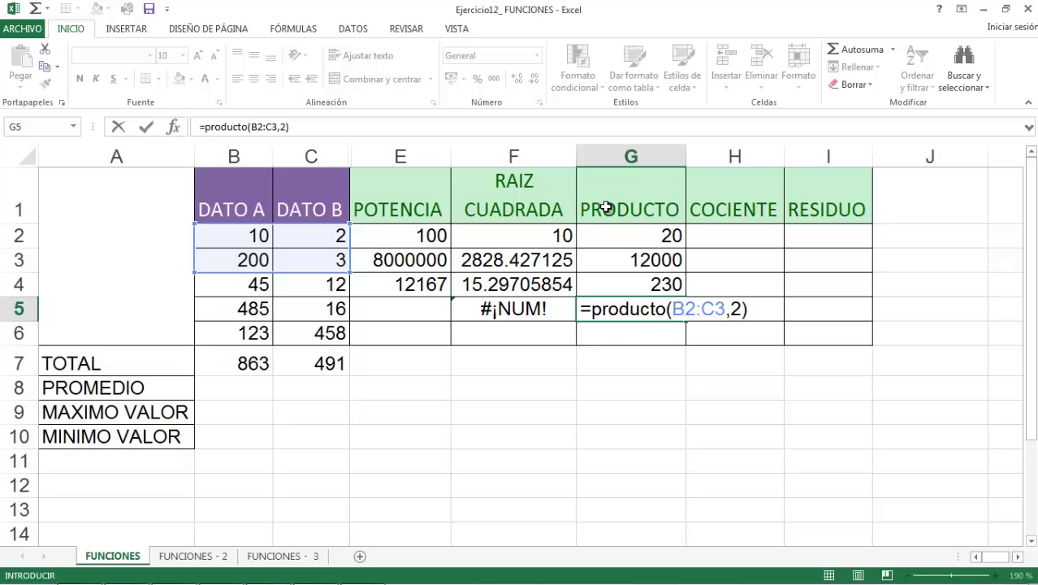
{"action": "key", "text": "Return"}
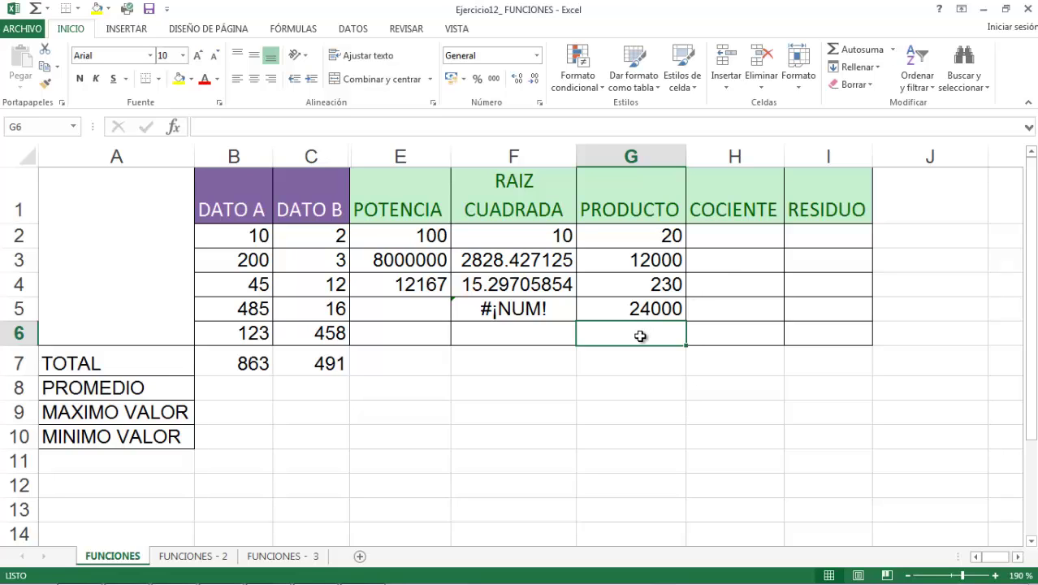
Enter the formula =PRODUCTO(23,345.5) in cell G6, using only constants as arguments, and review it.
{"action": "type", "text": "=produc"}
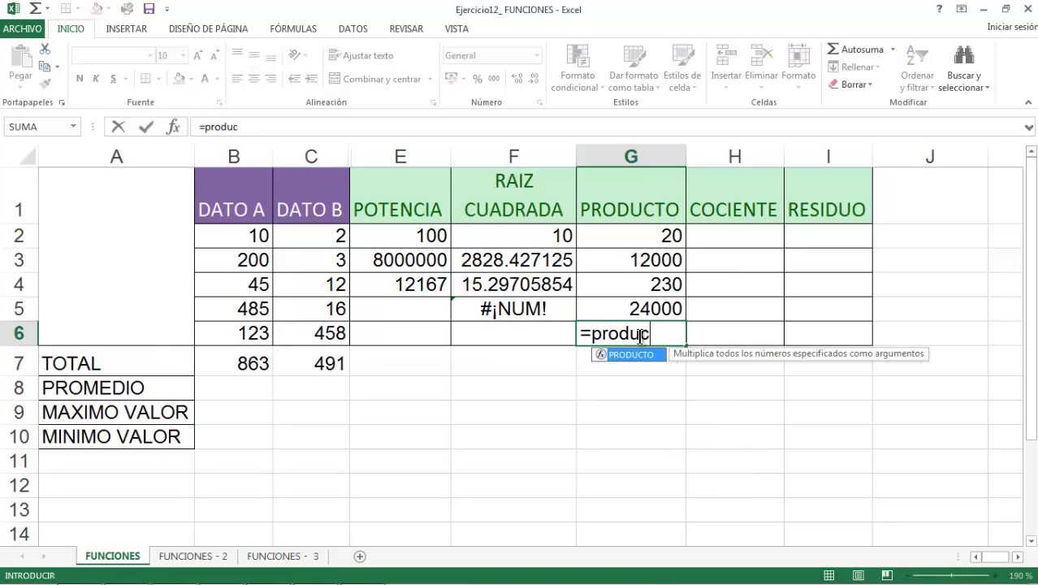
{"action": "type", "text": "to("}
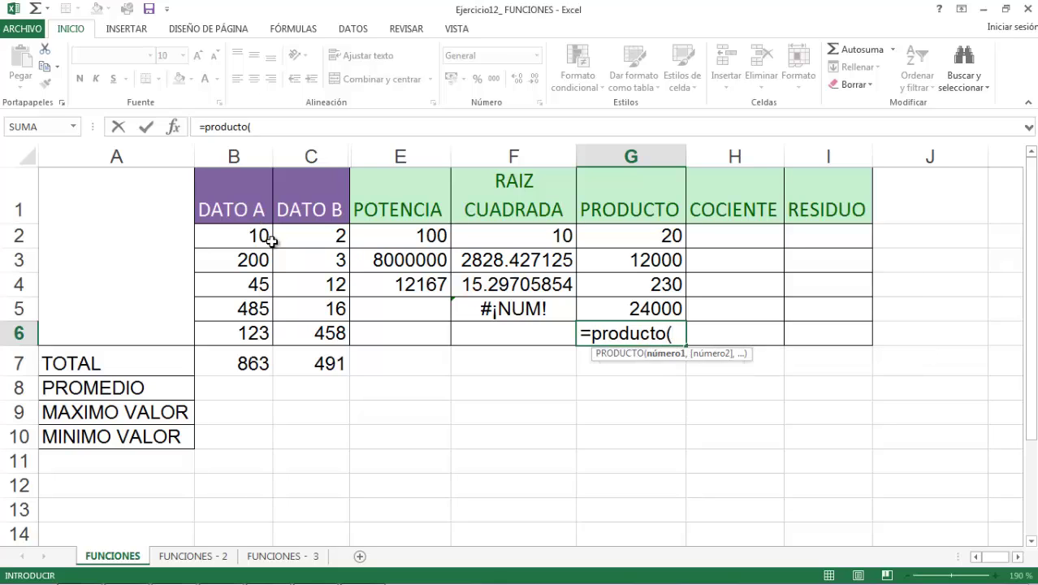
{"action": "type", "text": "23"}
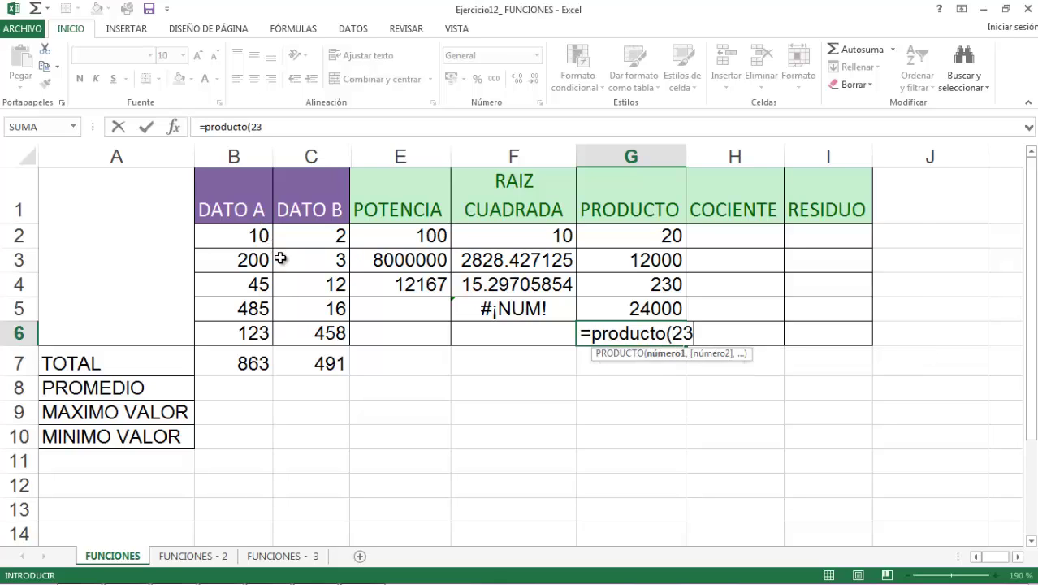
{"action": "type", "text": ","}
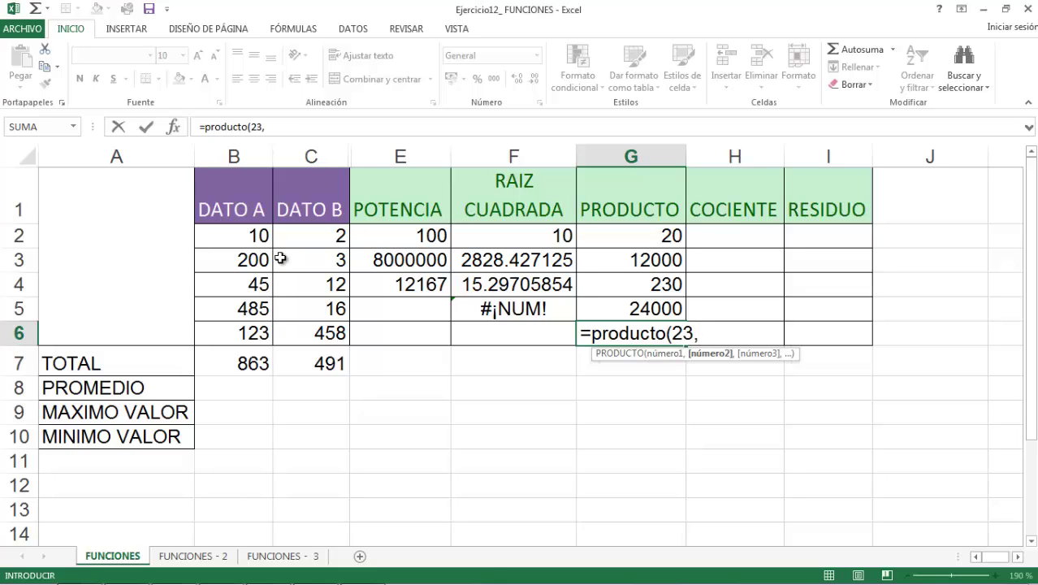
{"action": "type", "text": "345.5"}
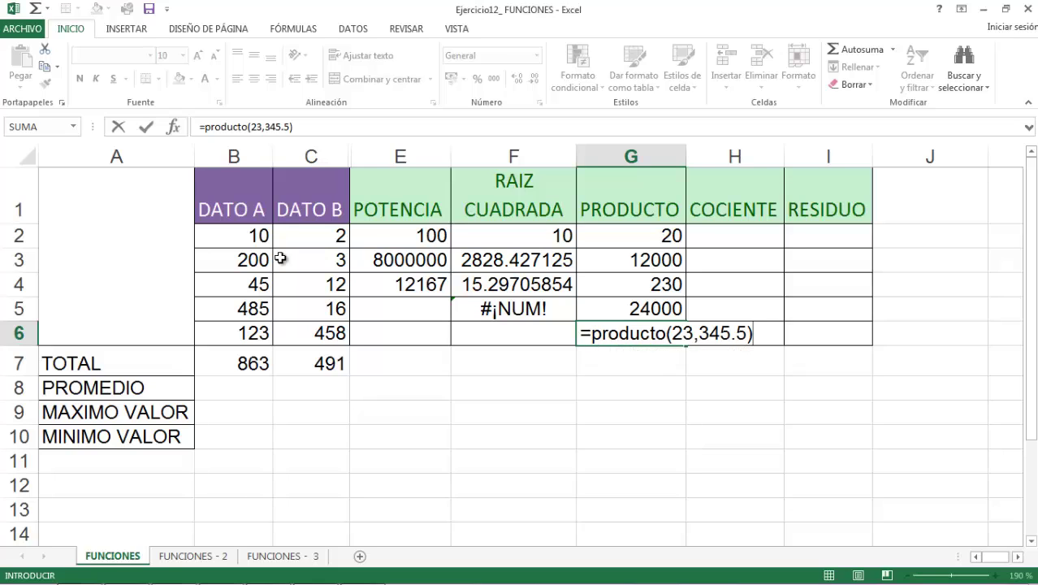
{"action": "key", "text": "Return"}
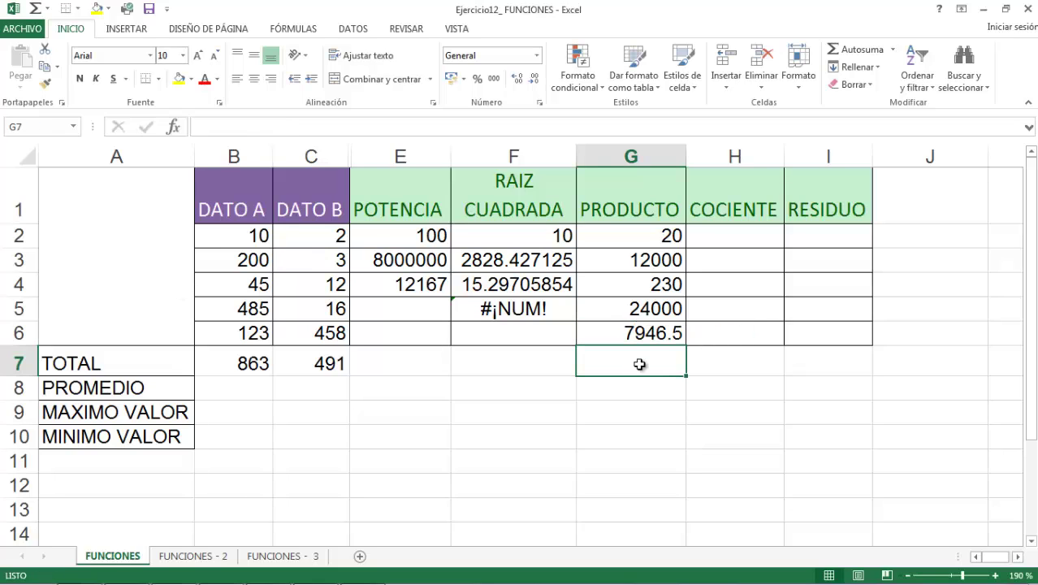
{"action": "double_click", "coordinate": [640, 333]}
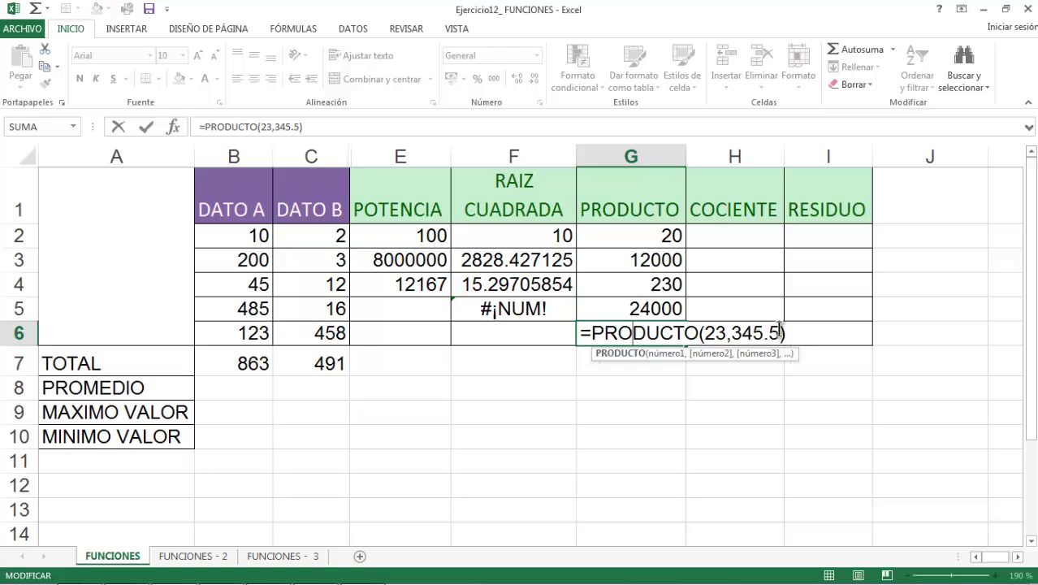
{"action": "key", "text": "Return"}
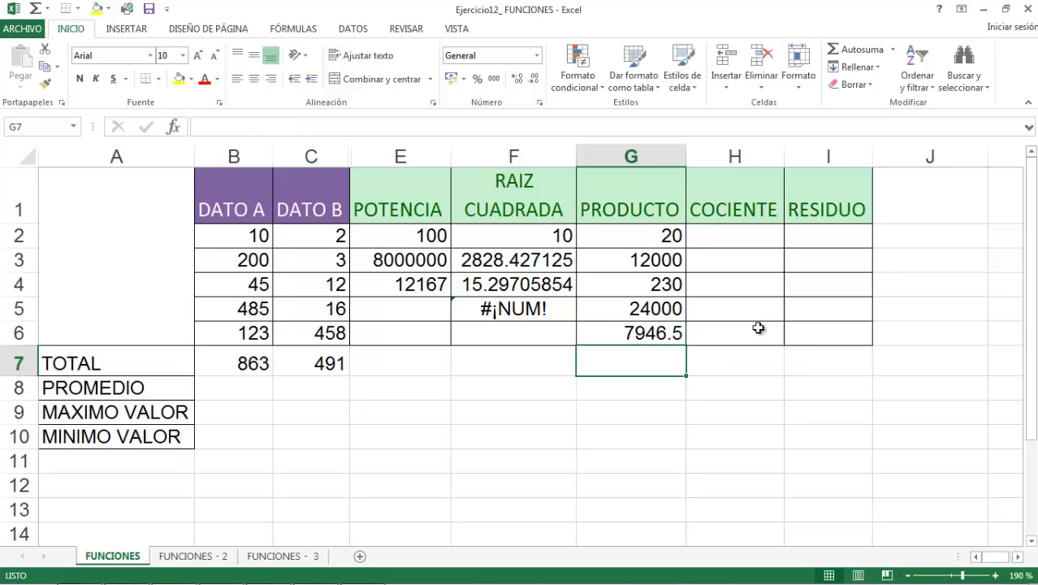
{"action": "left_click", "coordinate": [656, 327]}
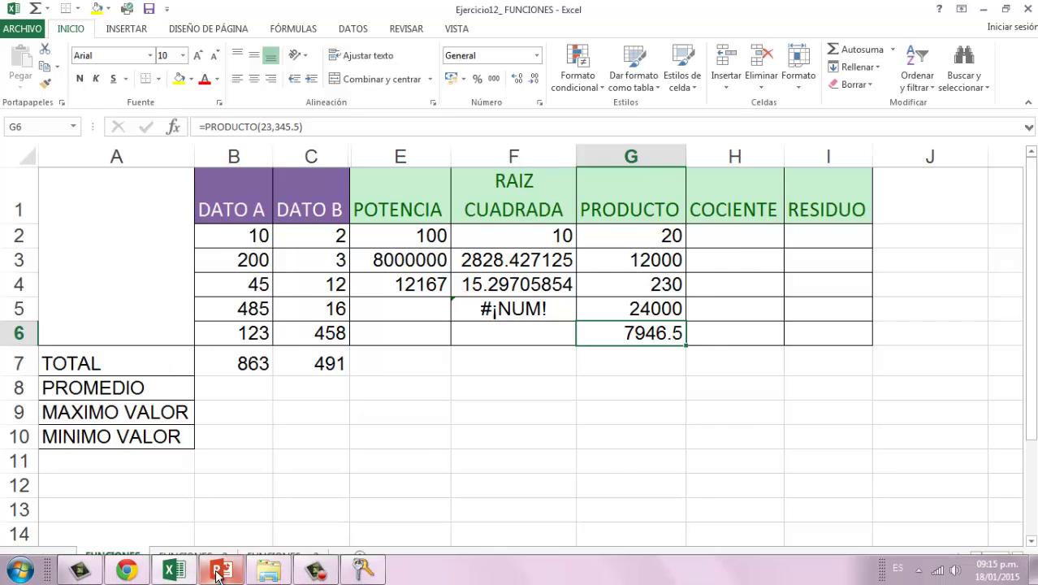
Switch to the PowerPoint presentation and read the slide explaining the COCIENTE function, its syntax and its division example.
{"action": "left_click", "coordinate": [220, 568]}
{"action": "scroll", "coordinate": [930, 392], "scroll_direction": "down", "scroll_amount": 1}
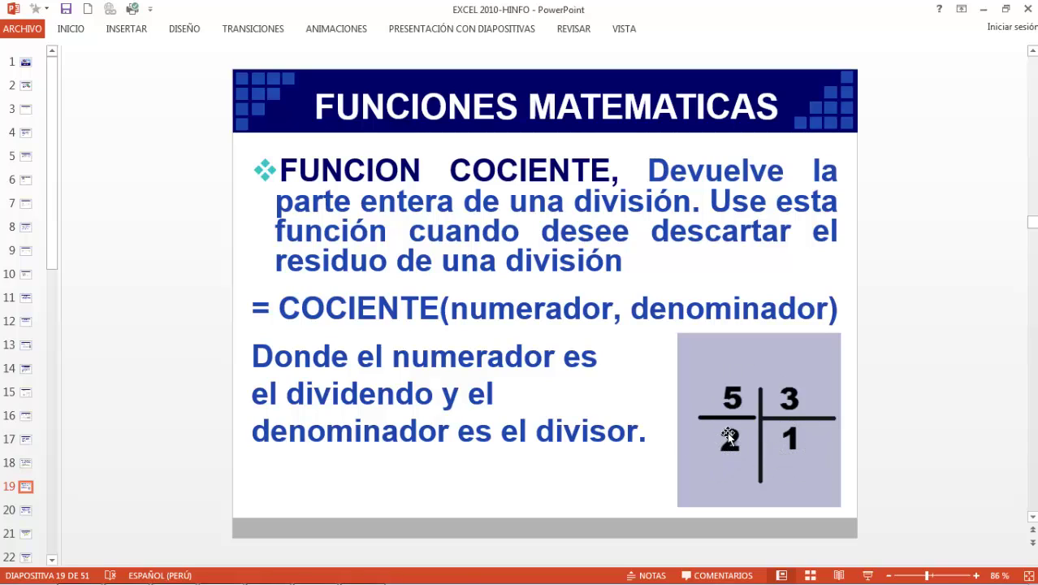
{"action": "mouse_move", "coordinate": [298, 578]}
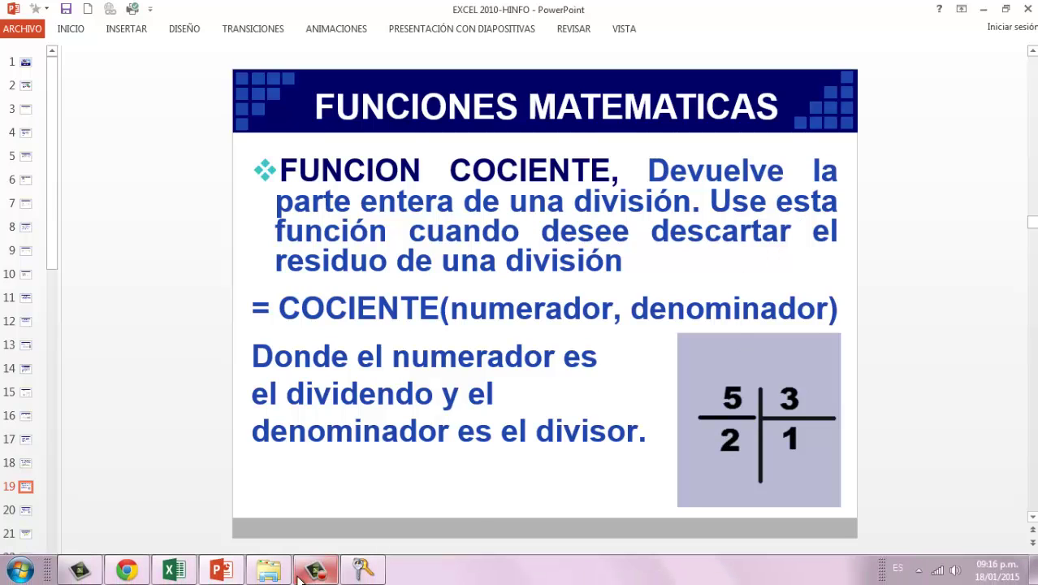
Return to the Excel workbook and enter the formula =COCIENTE(B2,C2) in cell H2, dividing DATO A by DATO B.
{"action": "left_click", "coordinate": [176, 569]}
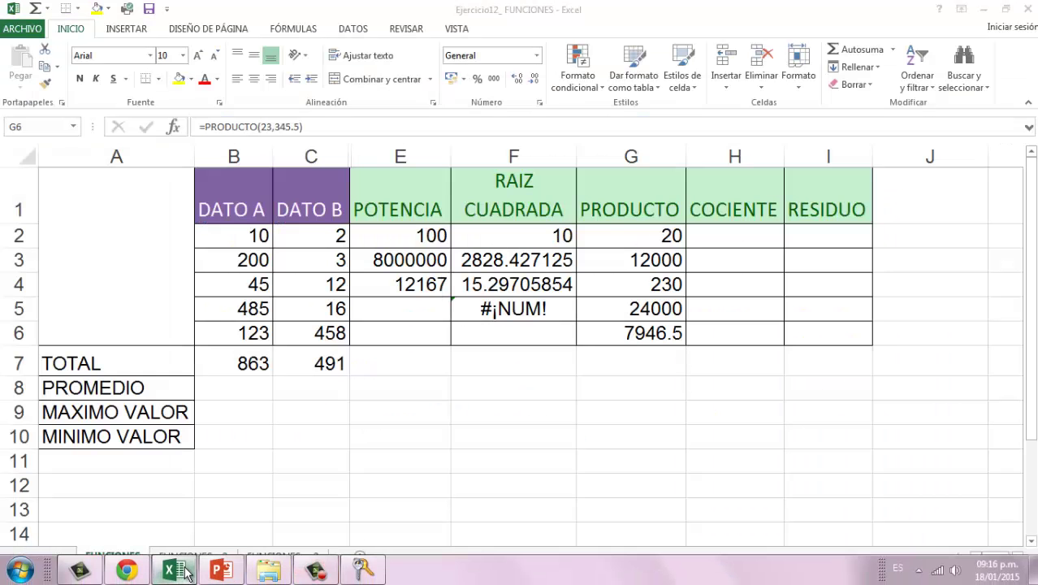
{"action": "left_click", "coordinate": [739, 237]}
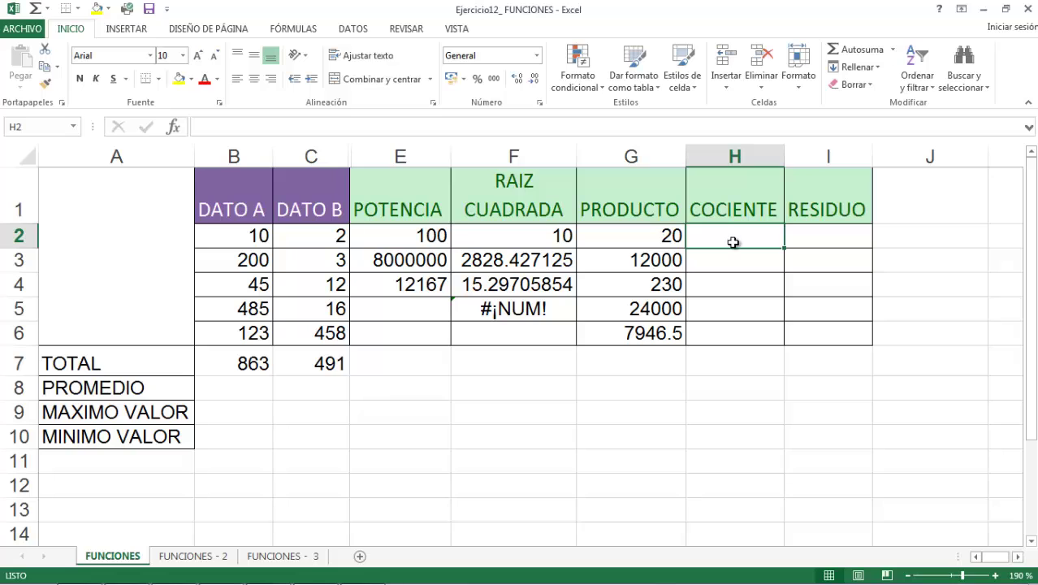
{"action": "type", "text": "=coc"}
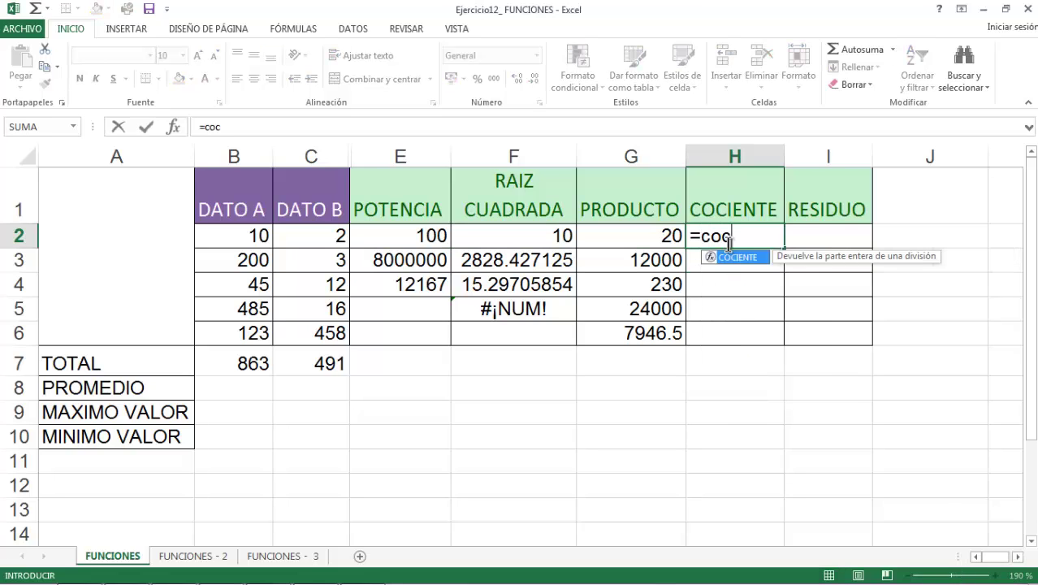
{"action": "type", "text": "i"}
{"action": "double_click", "coordinate": [733, 259]}
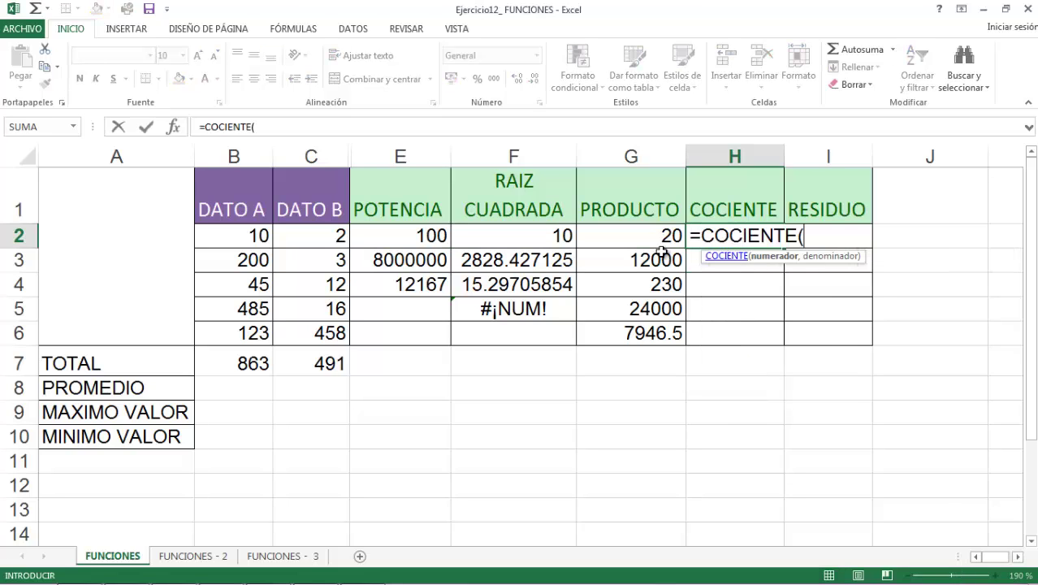
{"action": "left_click", "coordinate": [249, 240]}
{"action": "type", "text": ","}
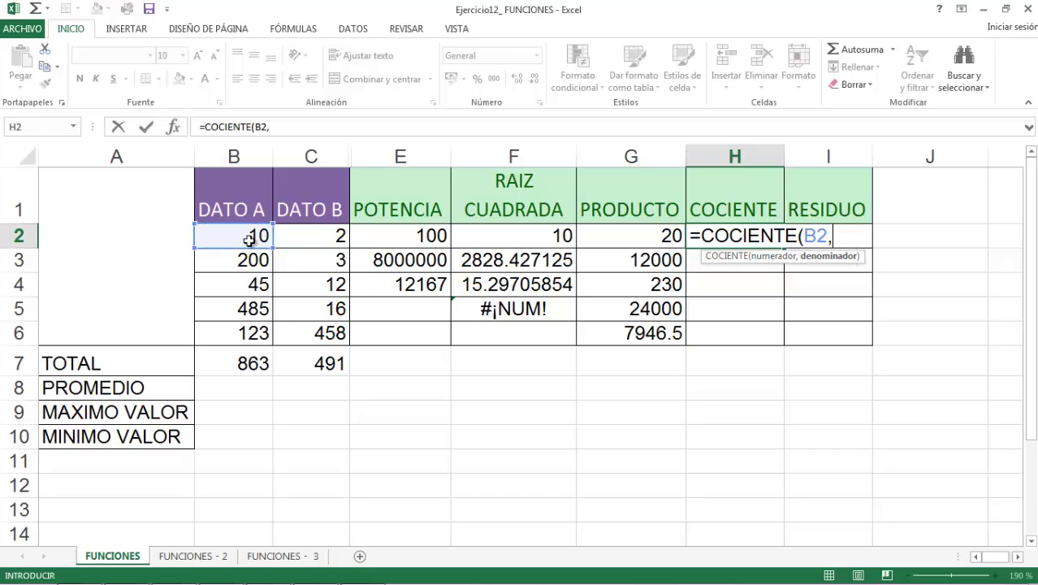
{"action": "left_click", "coordinate": [287, 239]}
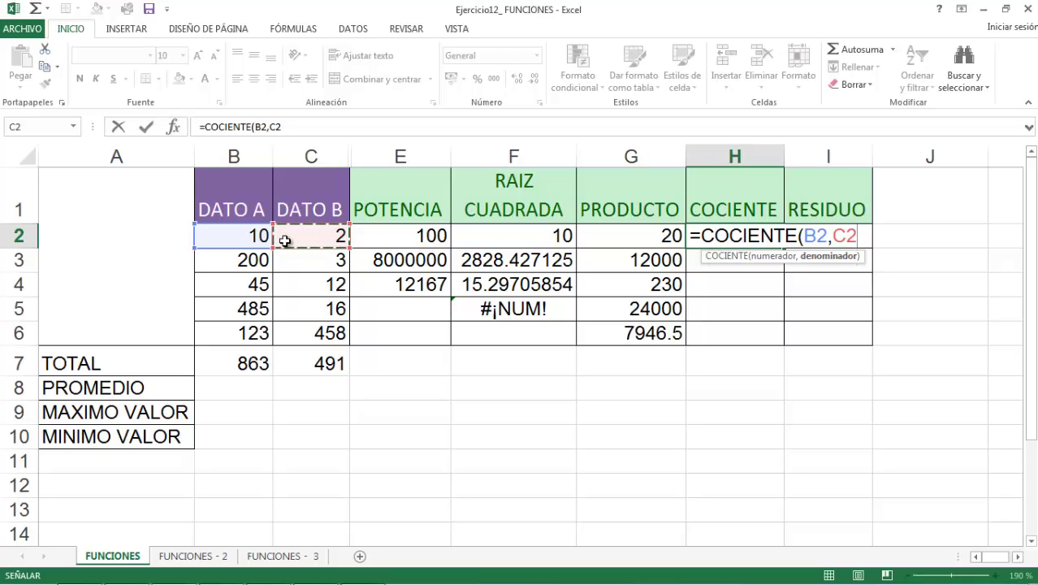
{"action": "type", "text": ")"}
{"action": "key", "text": "Return"}
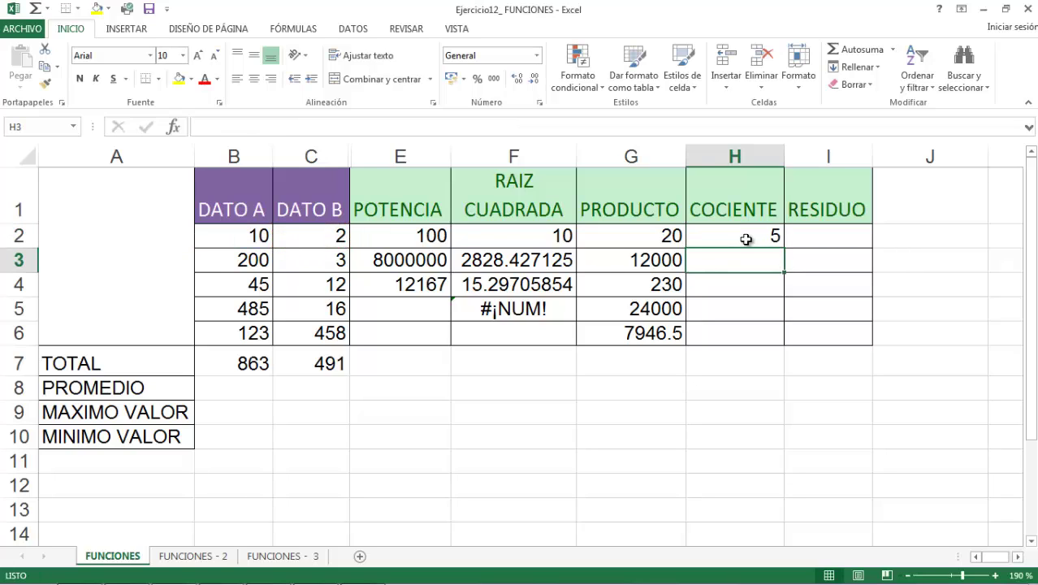
{"action": "left_click", "coordinate": [744, 237]}
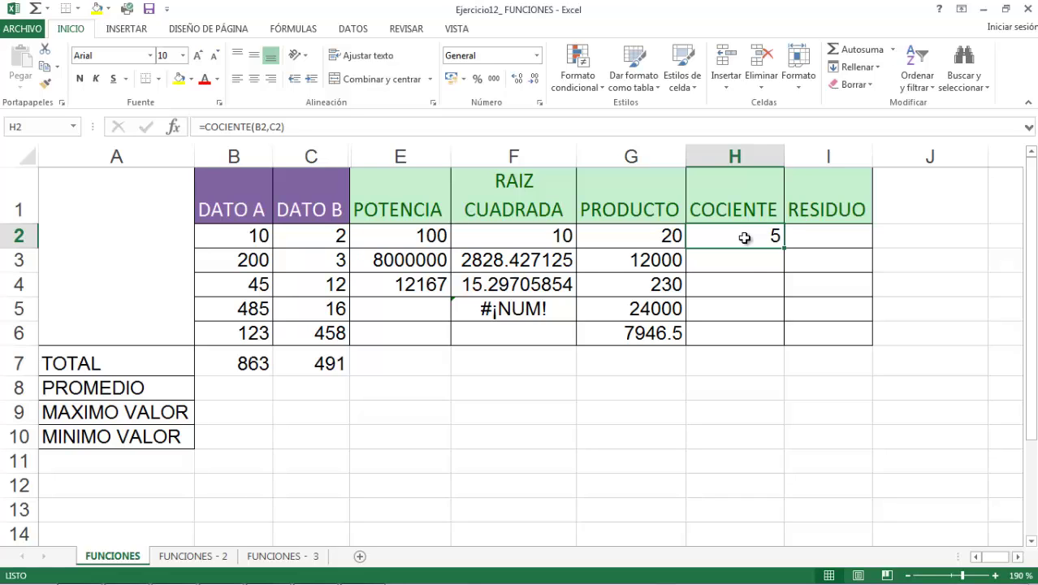
Enter the formula =COCIENTE(B3,C3) in cell H3 and review its arguments and source cells.
{"action": "left_click", "coordinate": [732, 266]}
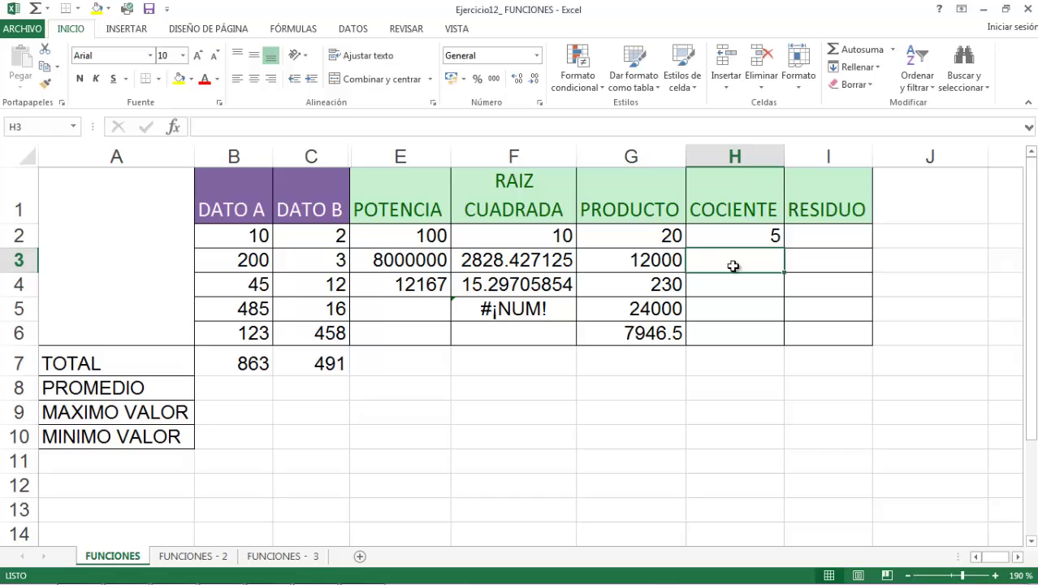
{"action": "type", "text": "=co"}
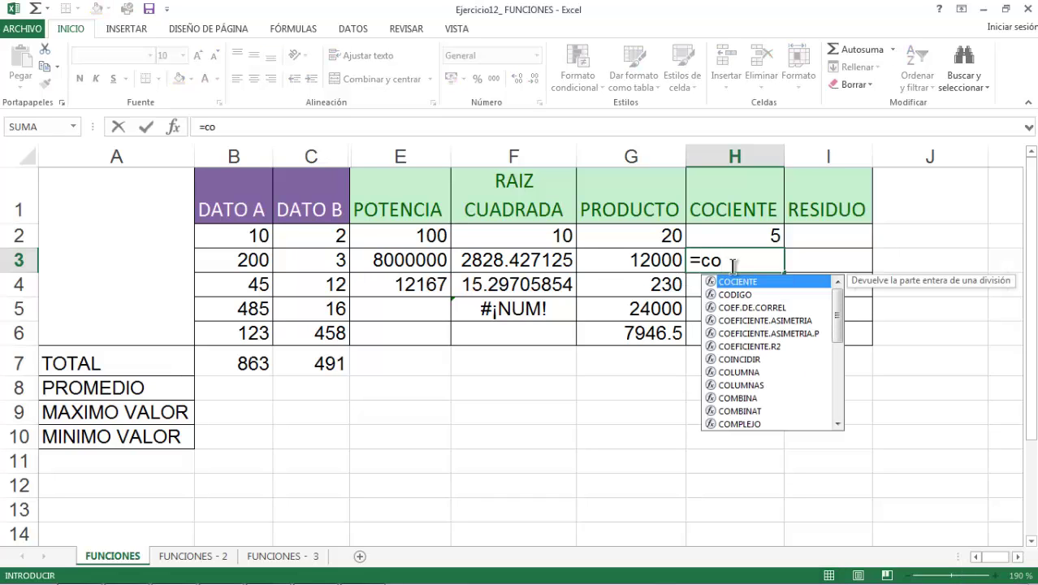
{"action": "double_click", "coordinate": [762, 284]}
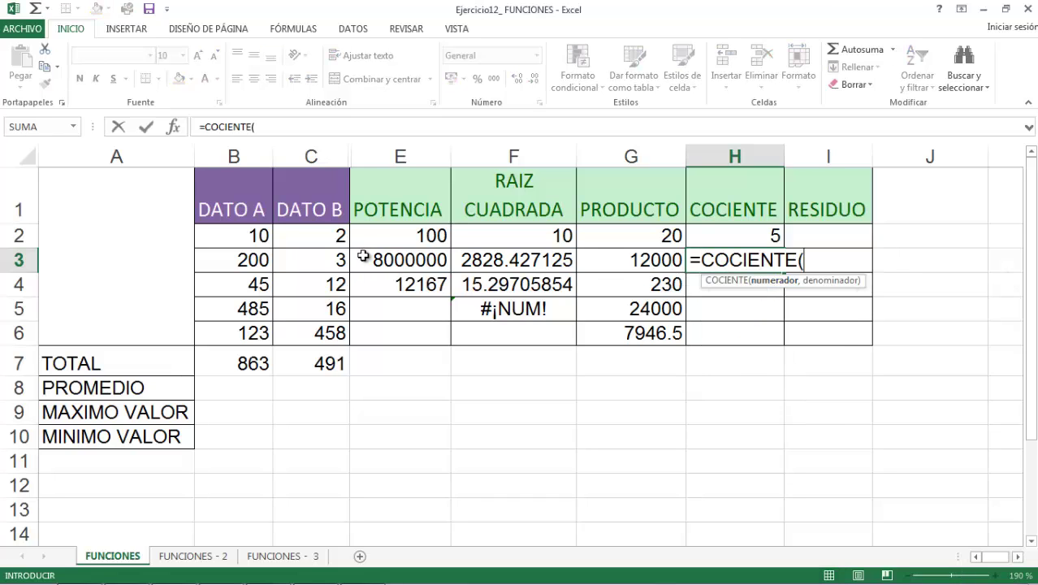
{"action": "left_click", "coordinate": [248, 259]}
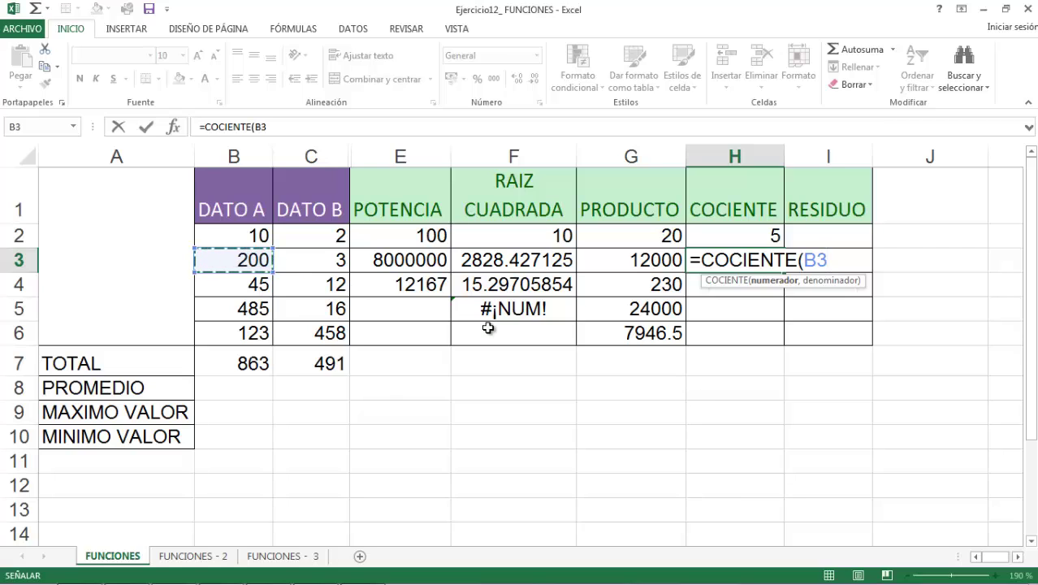
{"action": "type", "text": ","}
{"action": "left_click", "coordinate": [333, 263]}
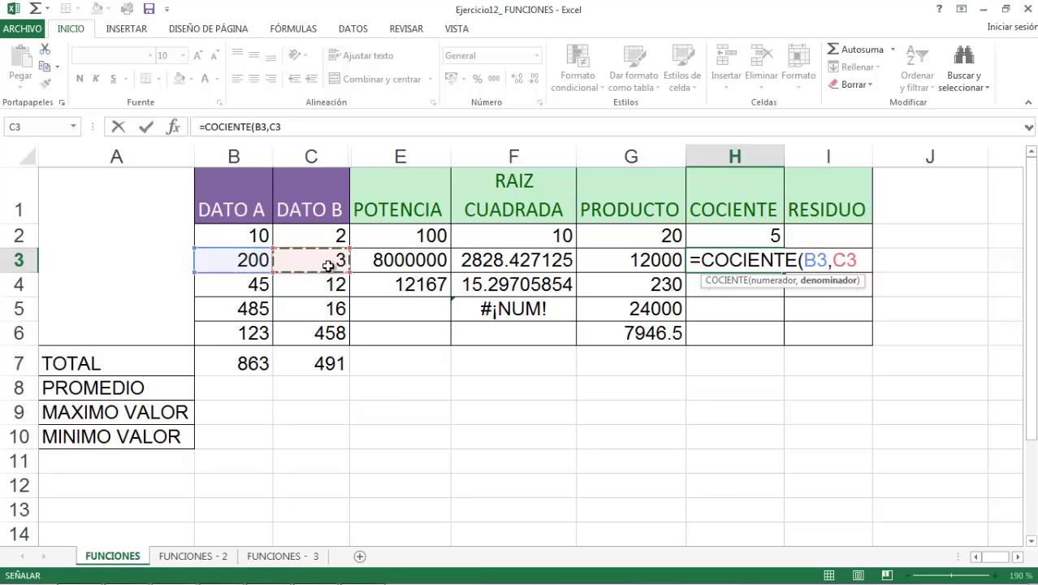
{"action": "type", "text": ")"}
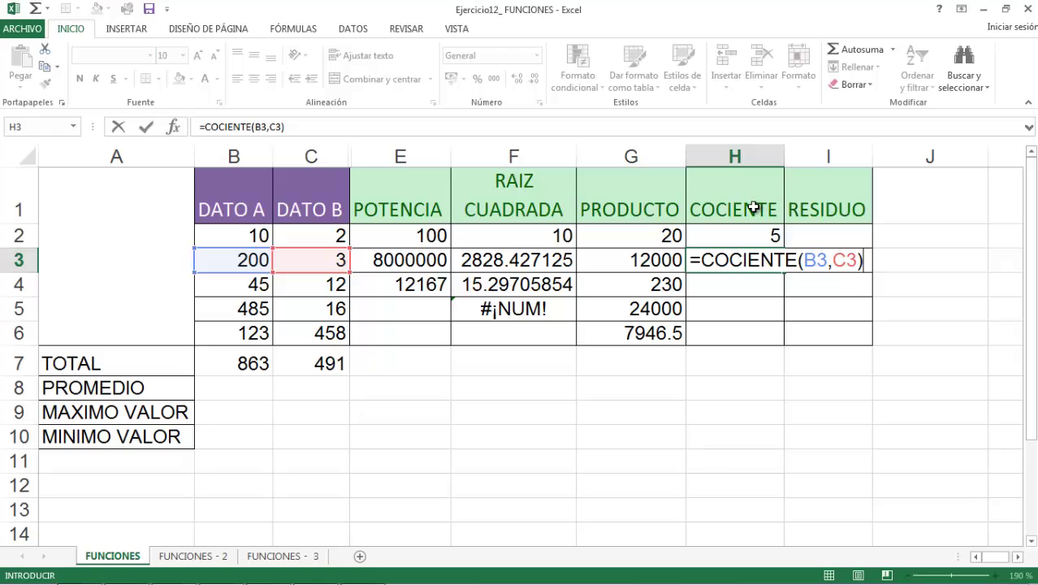
{"action": "key", "text": "Return"}
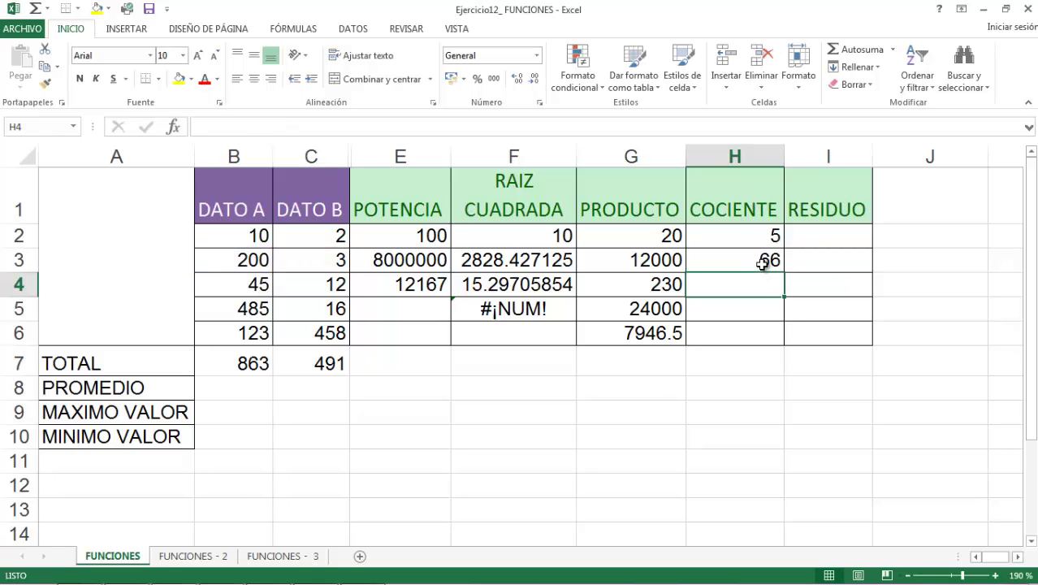
{"action": "left_click", "coordinate": [761, 260]}
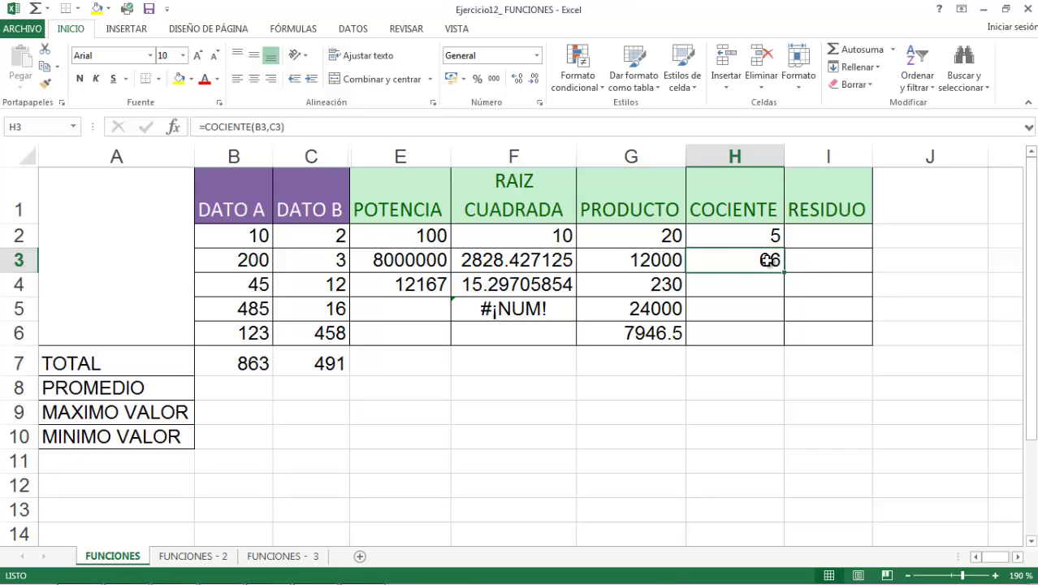
{"action": "double_click", "coordinate": [767, 259]}
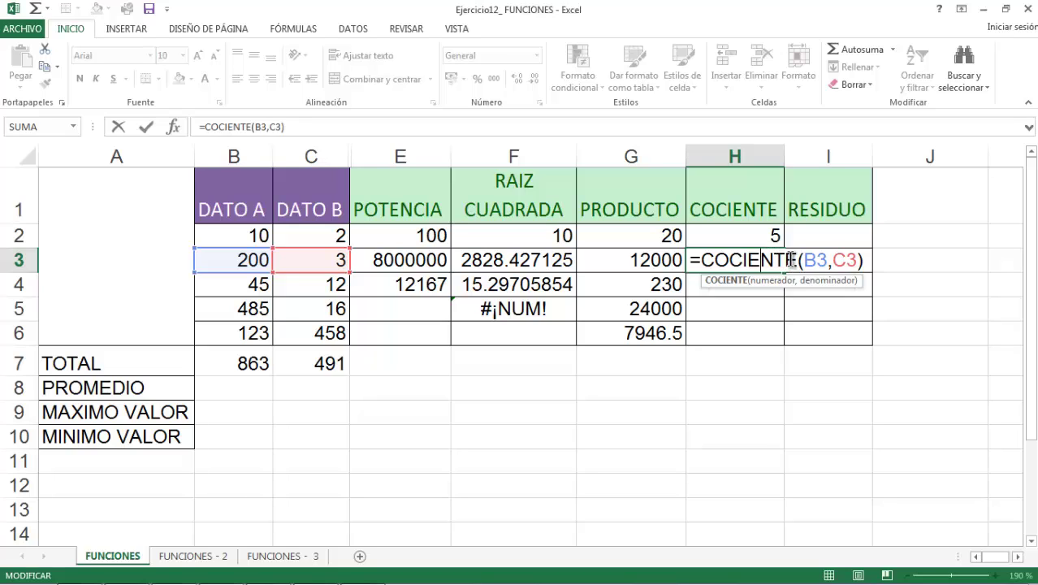
{"action": "key", "text": "Return"}
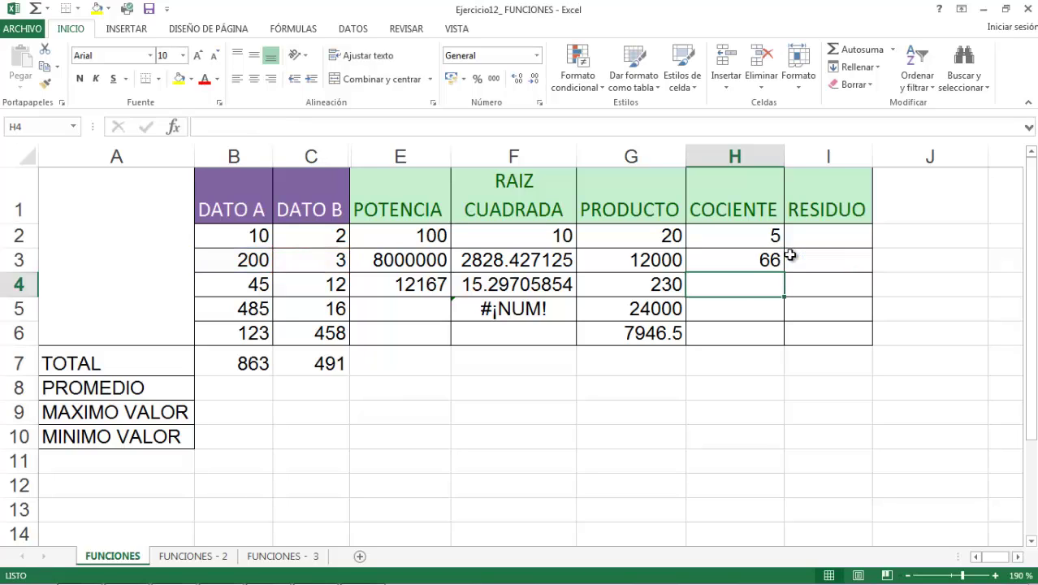
Review the COCIENTE formula in cell H3 and the cells it references, leaving the formula as it is.
{"action": "left_click", "coordinate": [765, 261]}
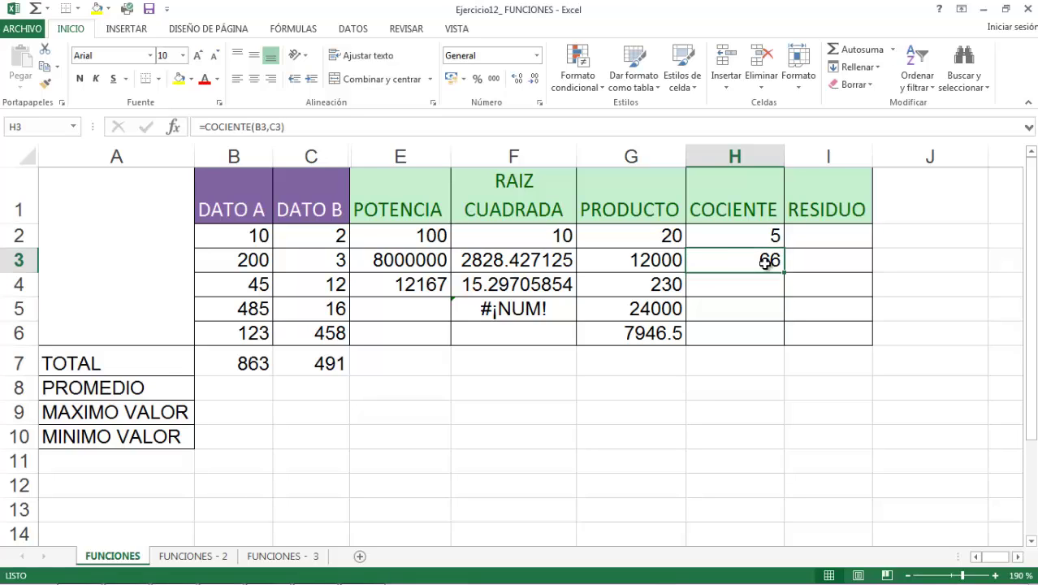
{"action": "double_click", "coordinate": [765, 261]}
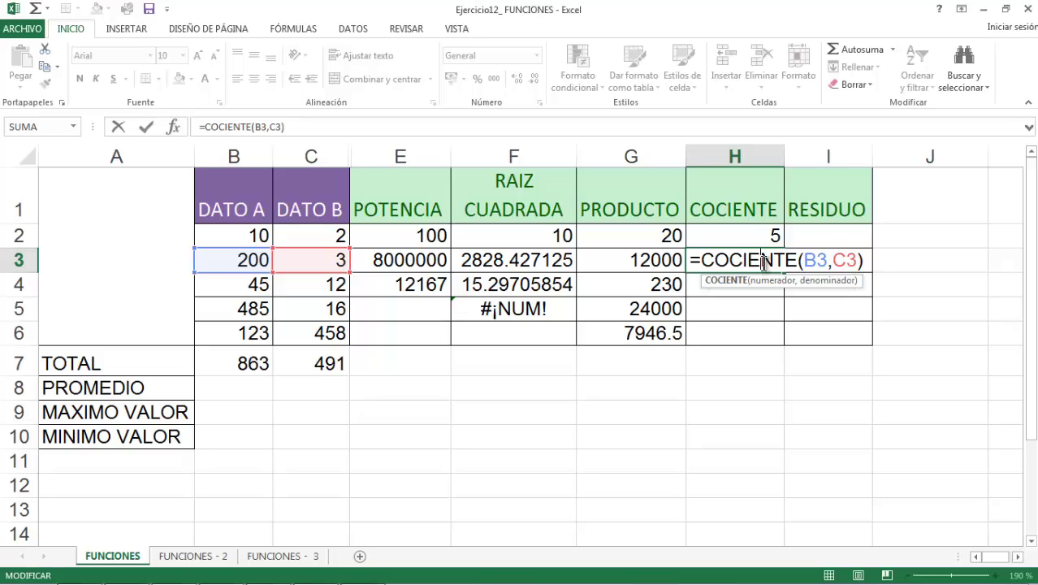
{"action": "key", "text": "Return"}
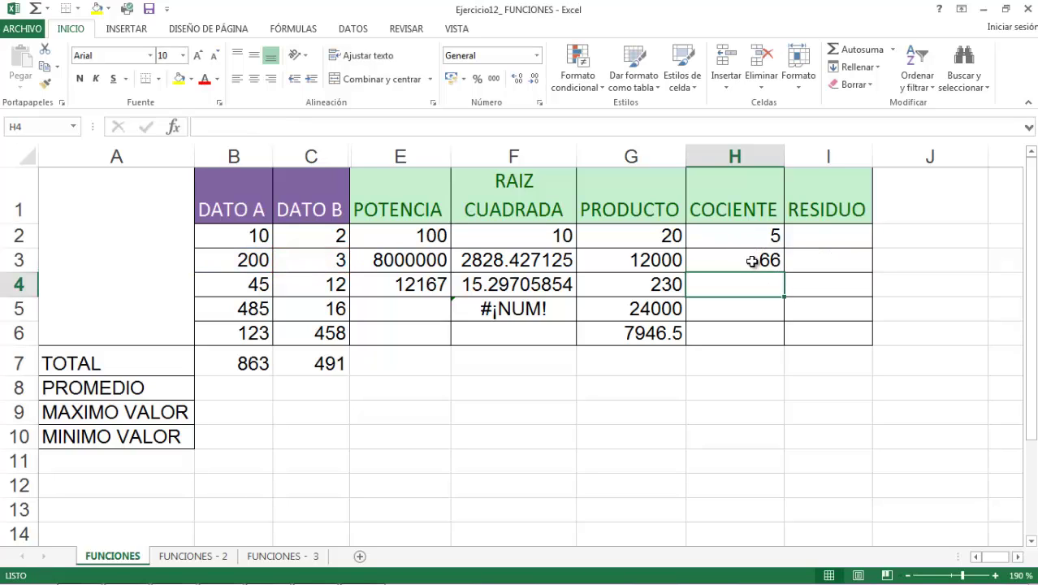
{"action": "left_click", "coordinate": [752, 261]}
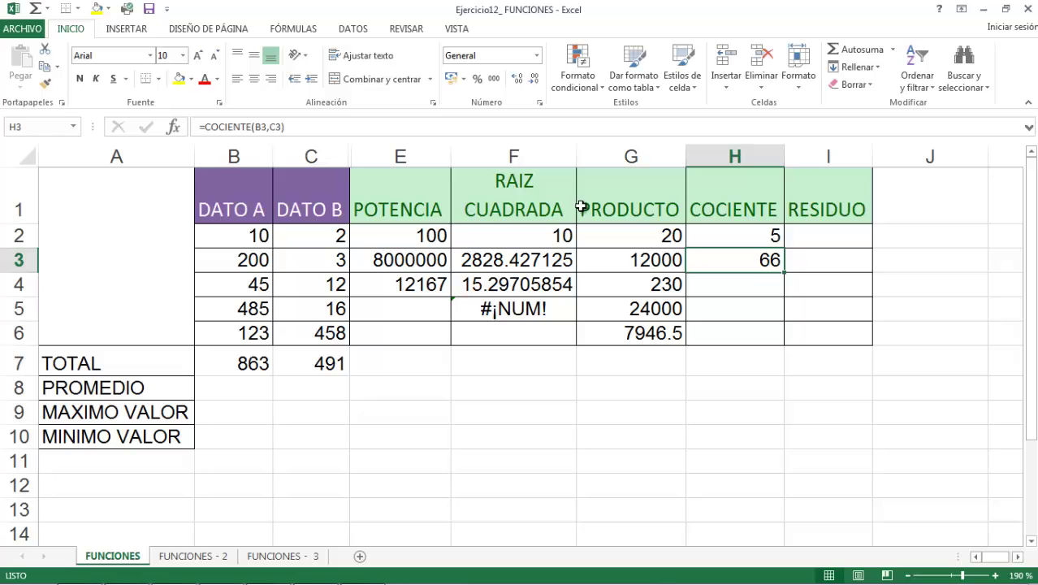
Enter the formula =COCIENTE(B4,C4) in cell H4 and review it.
{"action": "left_click", "coordinate": [751, 284]}
{"action": "type", "text": "="}
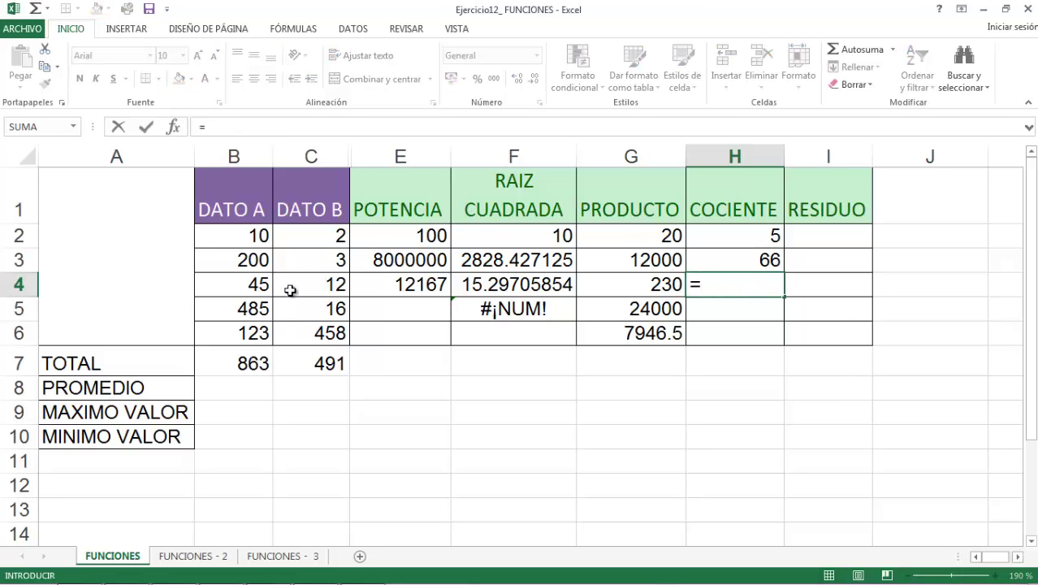
{"action": "type", "text": "co"}
{"action": "double_click", "coordinate": [729, 308]}
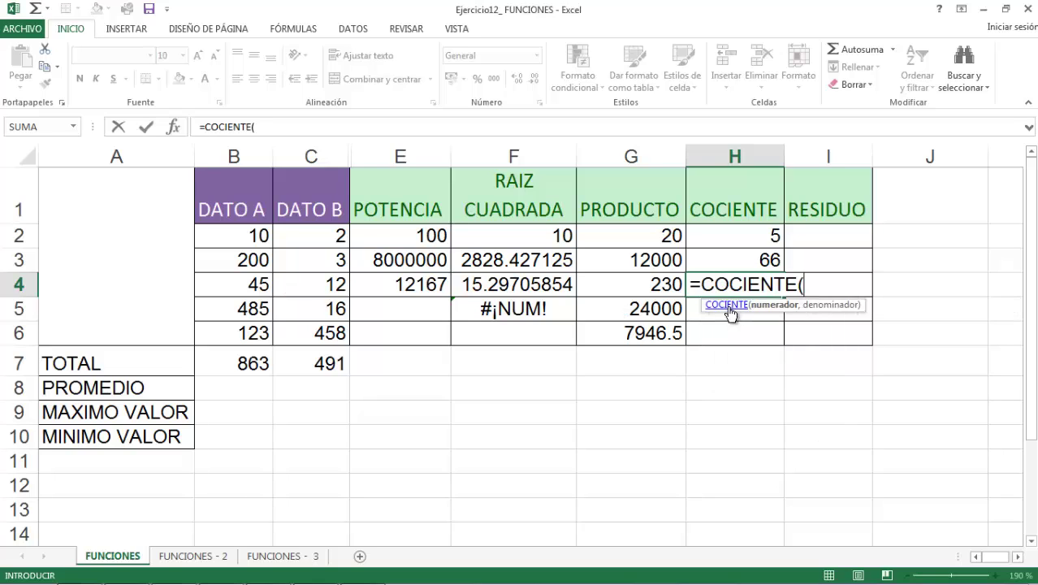
{"action": "left_click", "coordinate": [252, 290]}
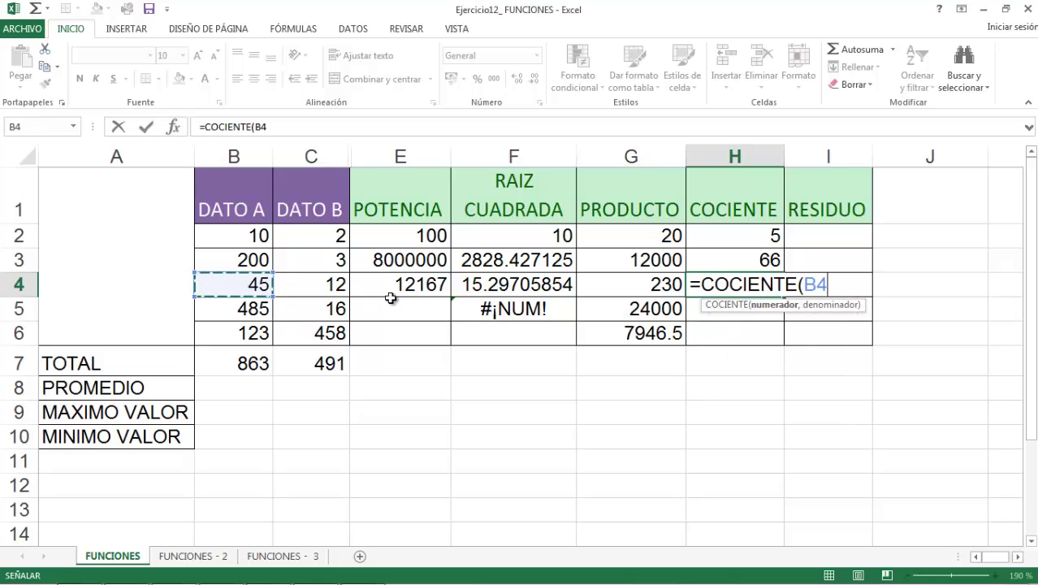
{"action": "type", "text": ","}
{"action": "left_click", "coordinate": [334, 286]}
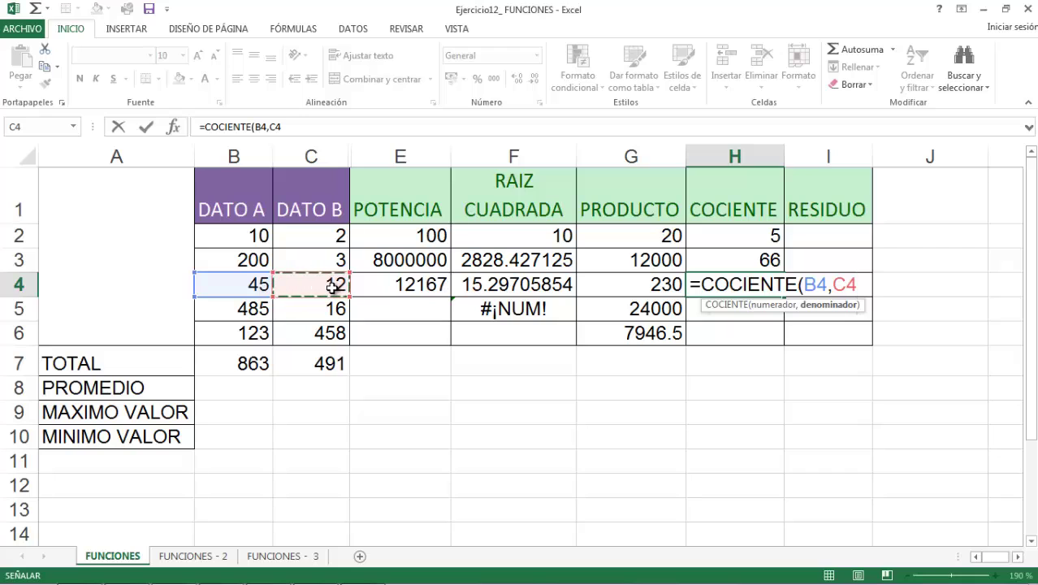
{"action": "type", "text": ")"}
{"action": "key", "text": "Return"}
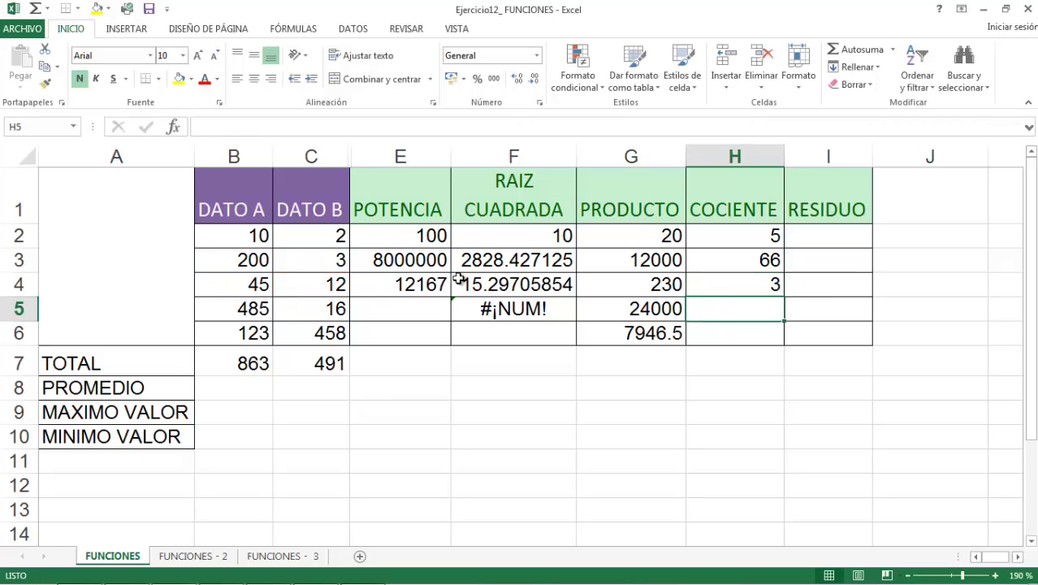
{"action": "left_click", "coordinate": [749, 286]}
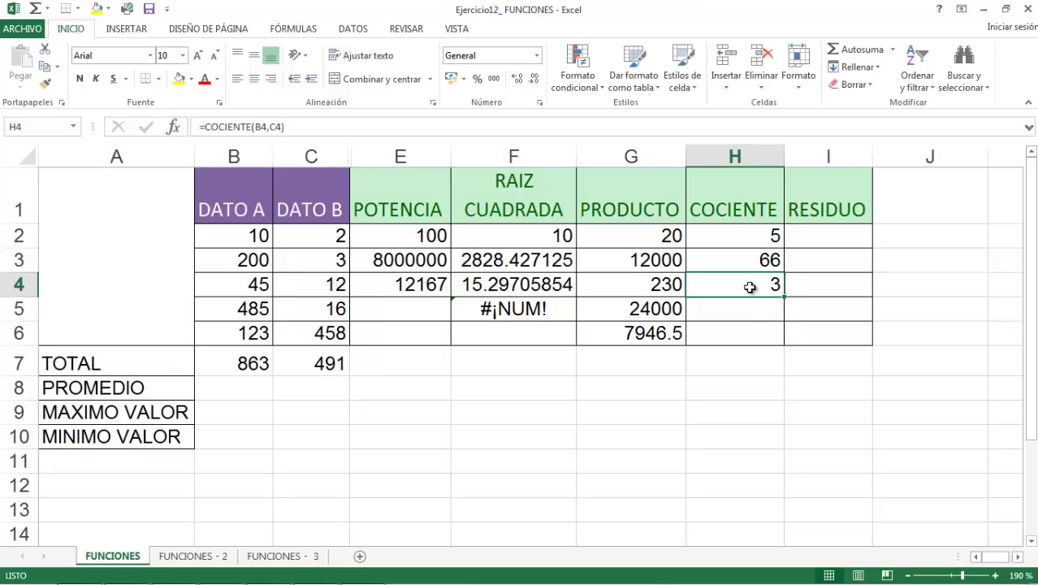
Enter the formula =COCIENTE(B5,4) in cell H5, combining a cell reference with a constant divisor, and review its arguments.
{"action": "left_click", "coordinate": [742, 307]}
{"action": "type", "text": "=co"}
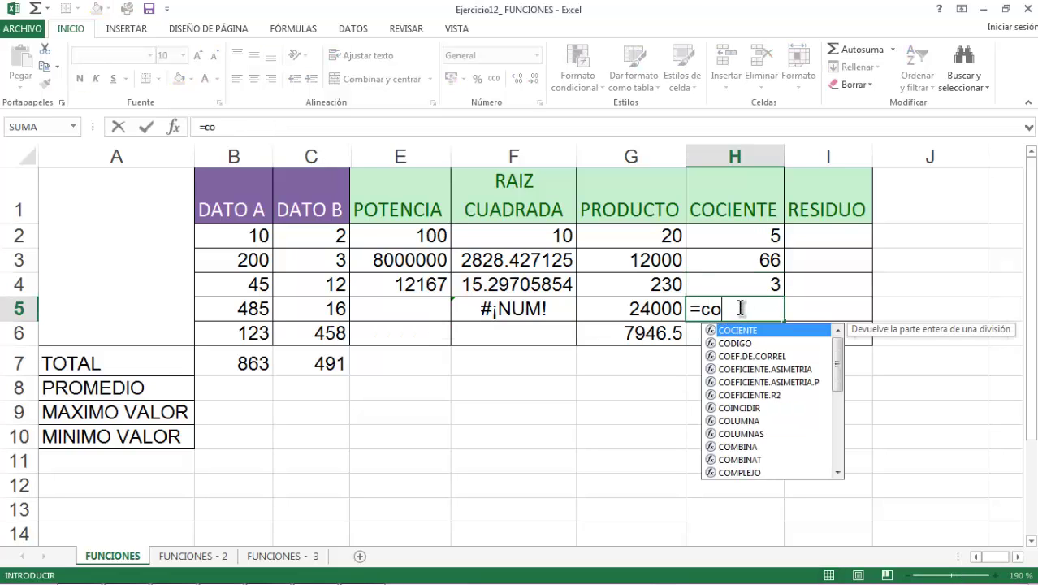
{"action": "type", "text": "ciente("}
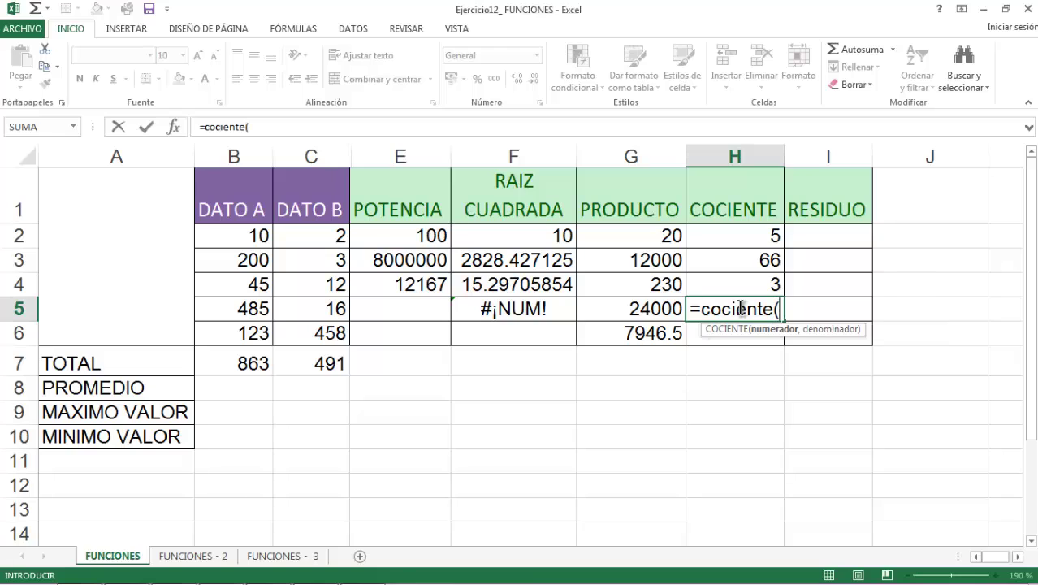
{"action": "left_click", "coordinate": [264, 315]}
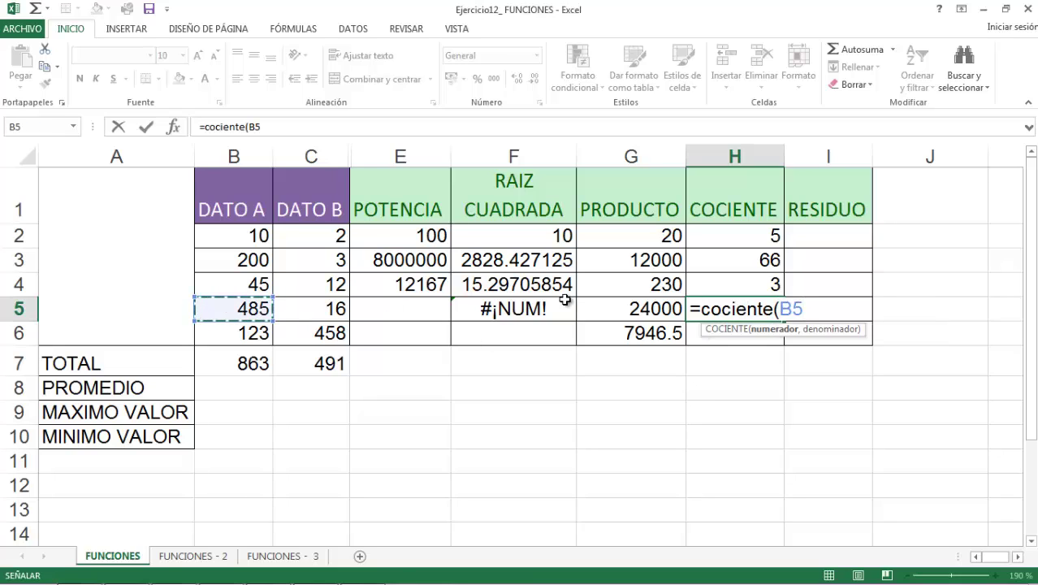
{"action": "type", "text": ","}
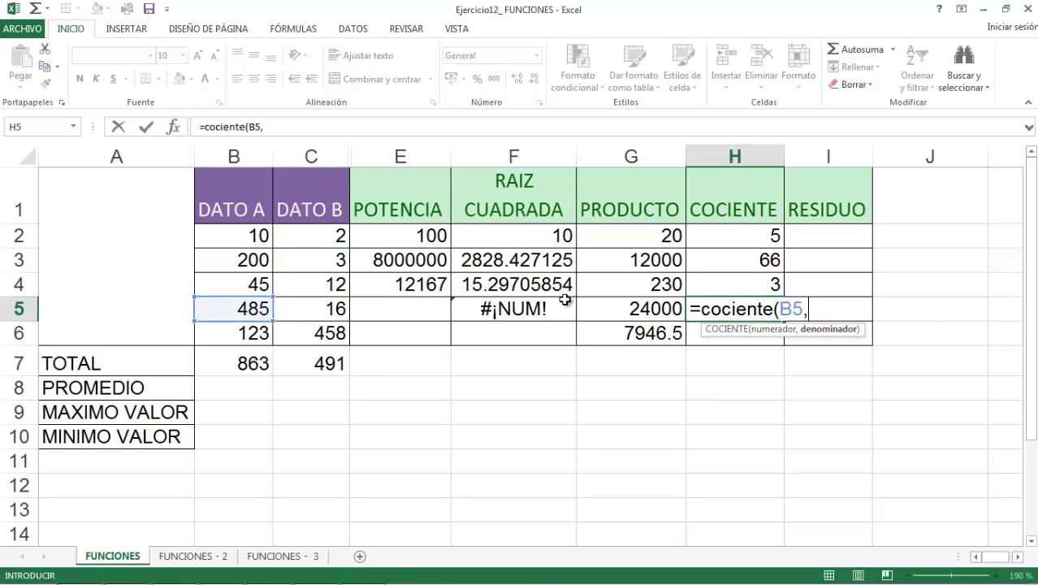
{"action": "type", "text": "4)"}
{"action": "key", "text": "Return"}
{"action": "left_click", "coordinate": [744, 310]}
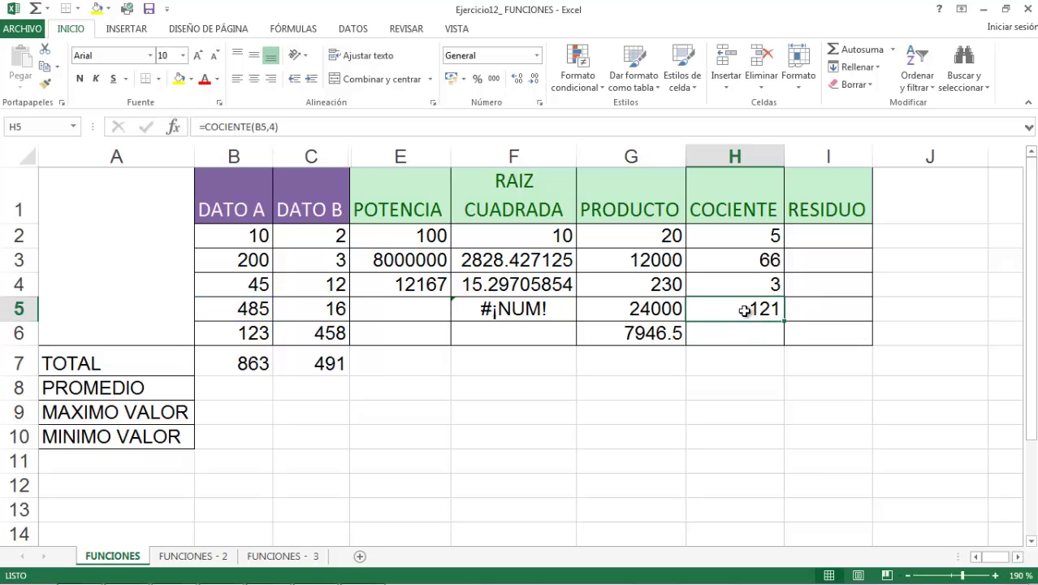
{"action": "double_click", "coordinate": [744, 310]}
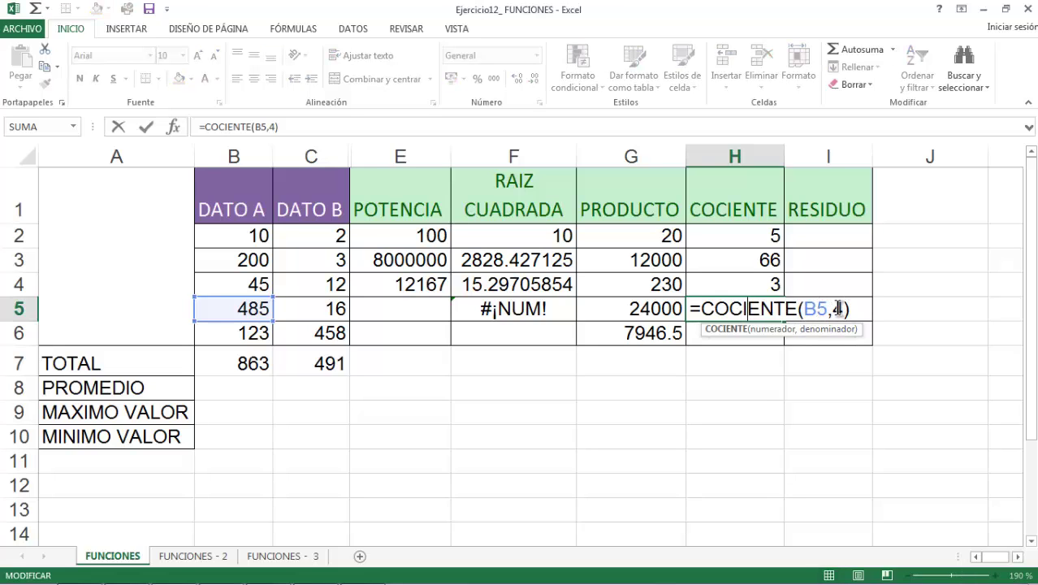
{"action": "key", "text": "Return"}
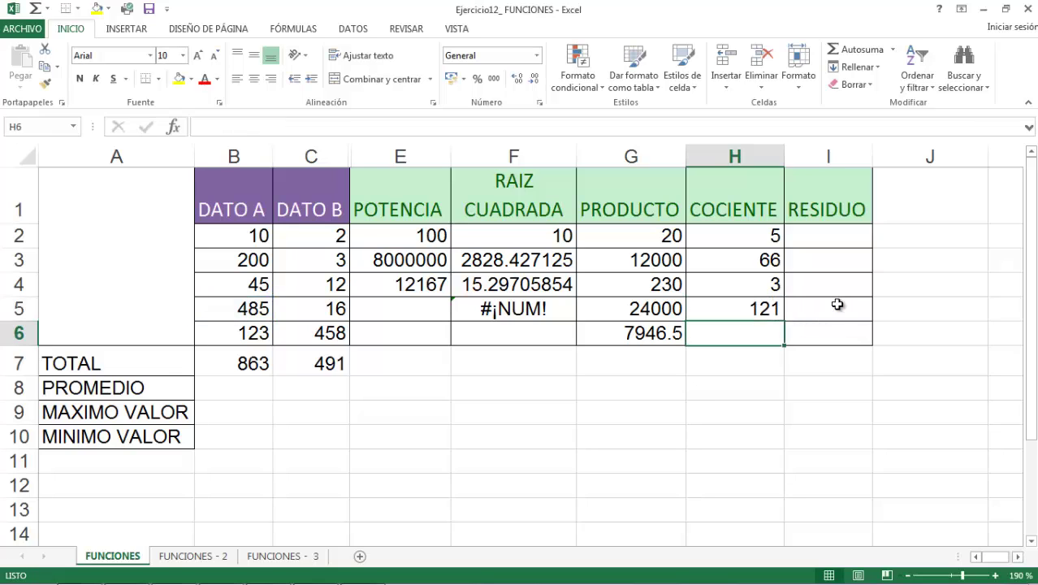
Enter the formula =COCIENTE(23,3) in cell H6, using only constants as arguments, and review it.
{"action": "type", "text": "=coci"}
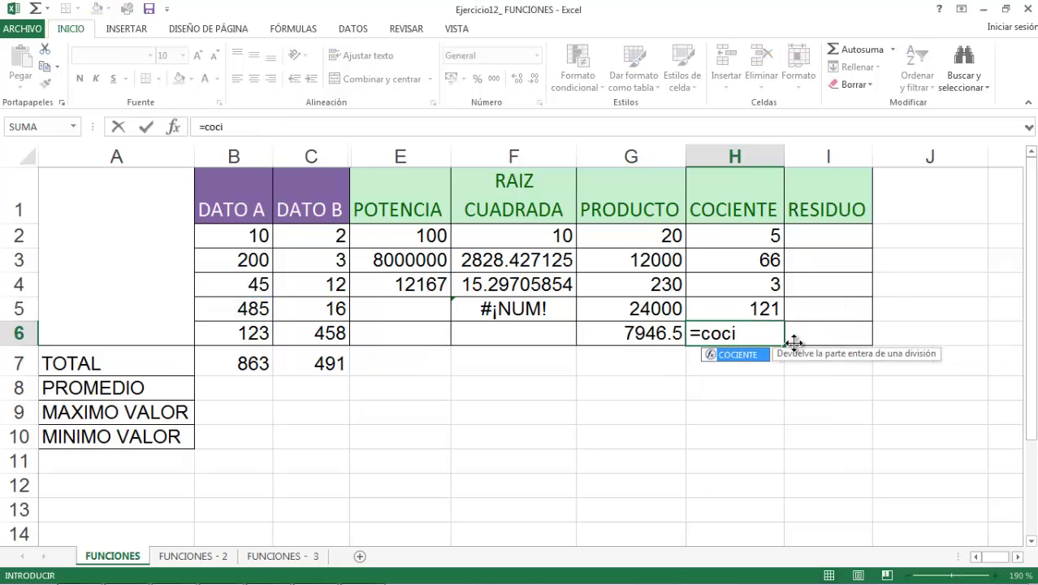
{"action": "double_click", "coordinate": [737, 355]}
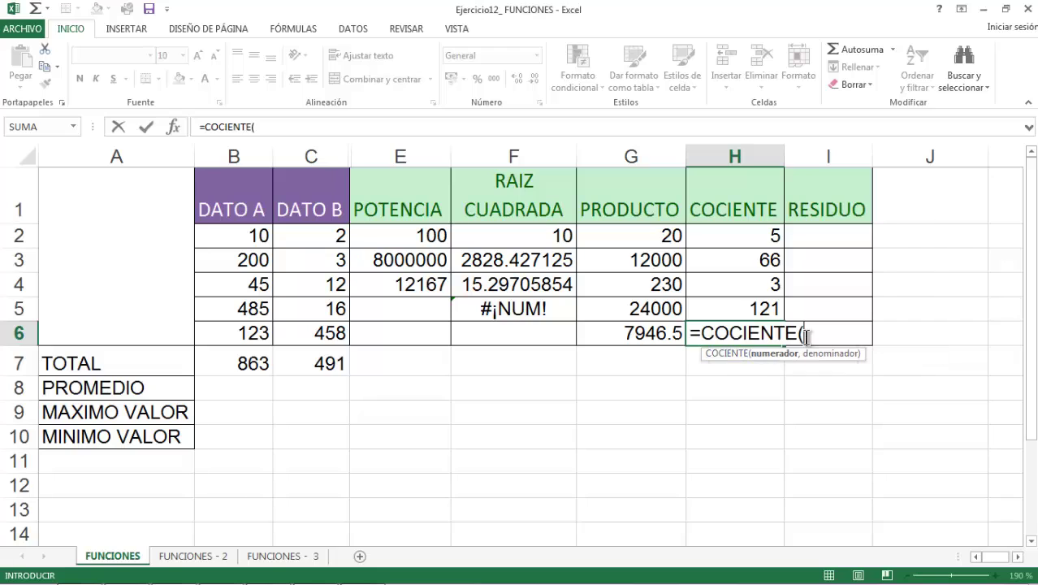
{"action": "type", "text": "23,3"}
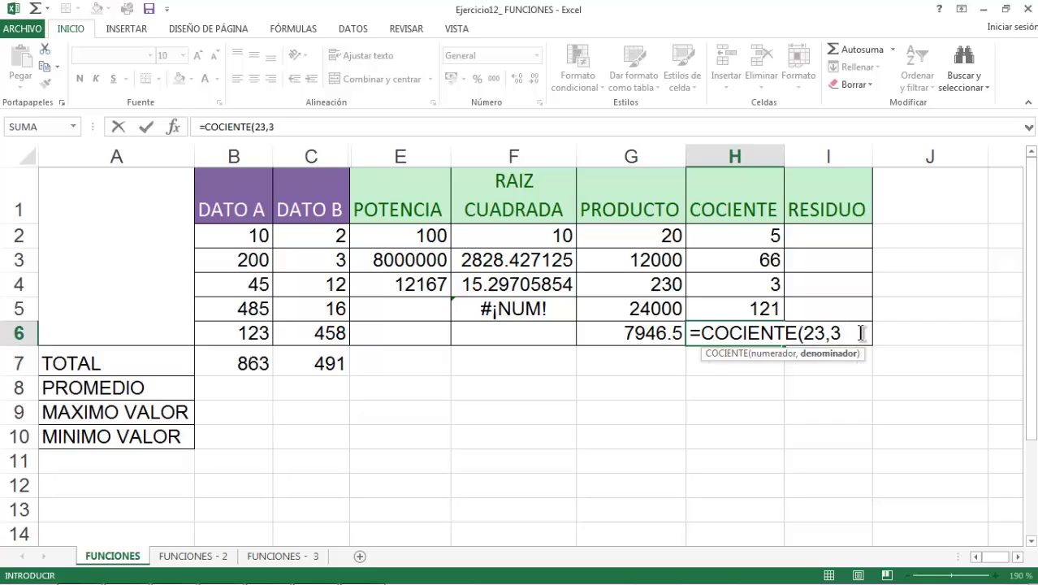
{"action": "type", "text": ")"}
{"action": "key", "text": "Return"}
{"action": "left_click", "coordinate": [762, 329]}
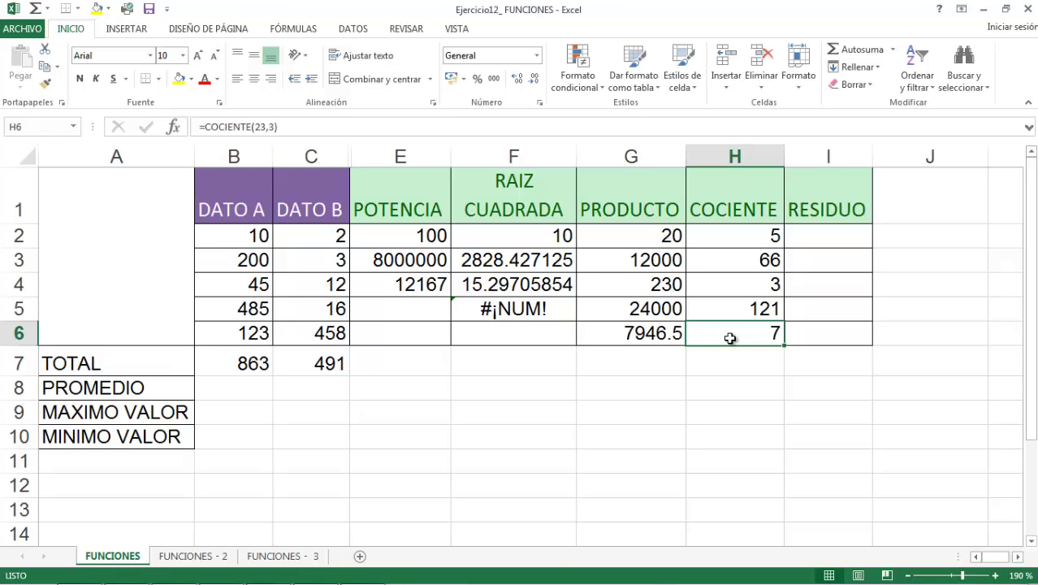
Switch to the PowerPoint presentation to read the RESIDUO function's description, syntax and division example, and return to the Excel workbook.
{"action": "left_click", "coordinate": [221, 568]}
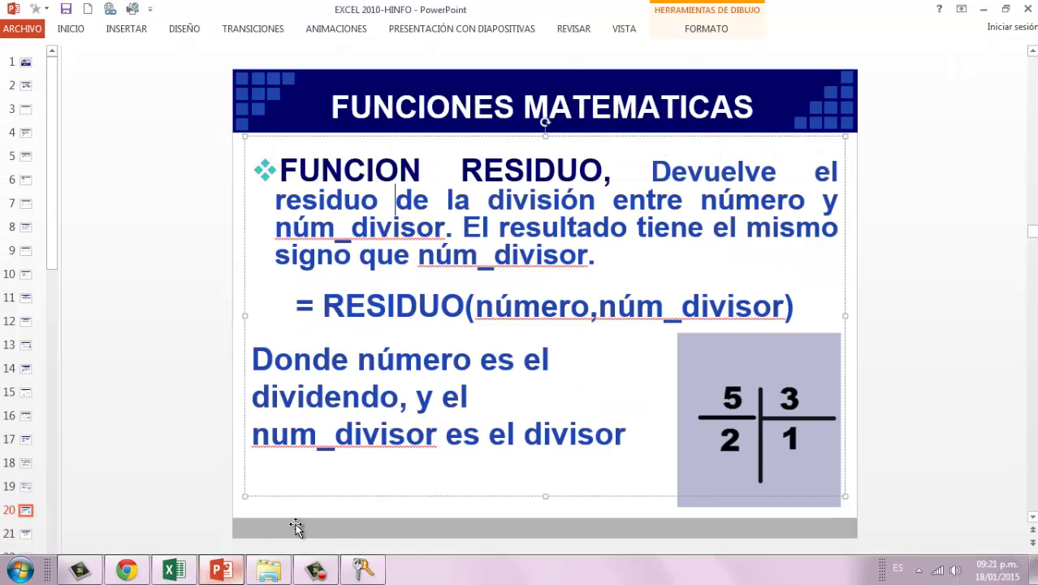
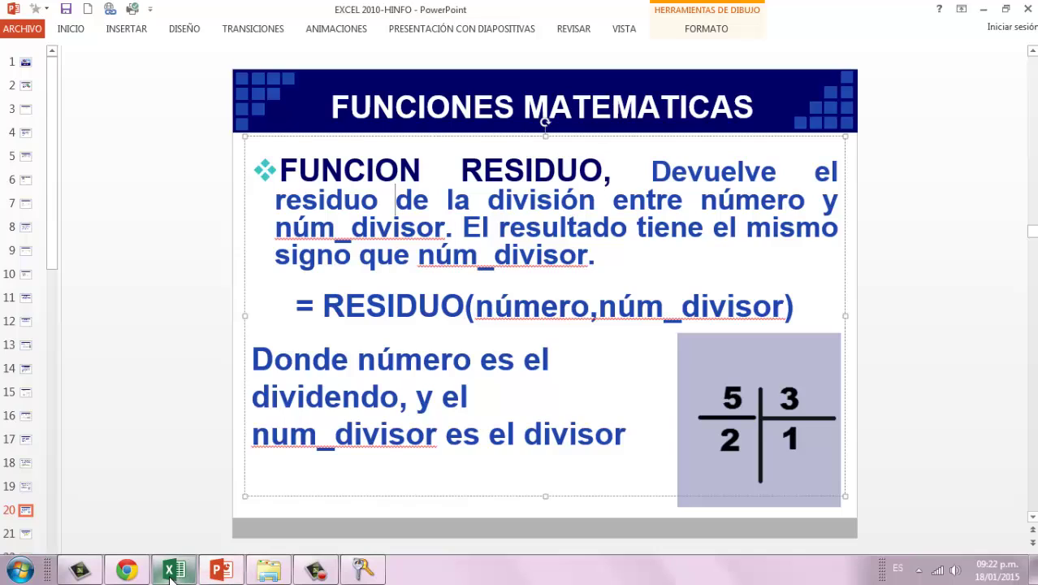
{"action": "left_click", "coordinate": [173, 575]}
Enter the formula =RESIDUO(B2,C2) in cell I2 and compare it with the COCIENTE formula in H2.
{"action": "left_click", "coordinate": [817, 237]}
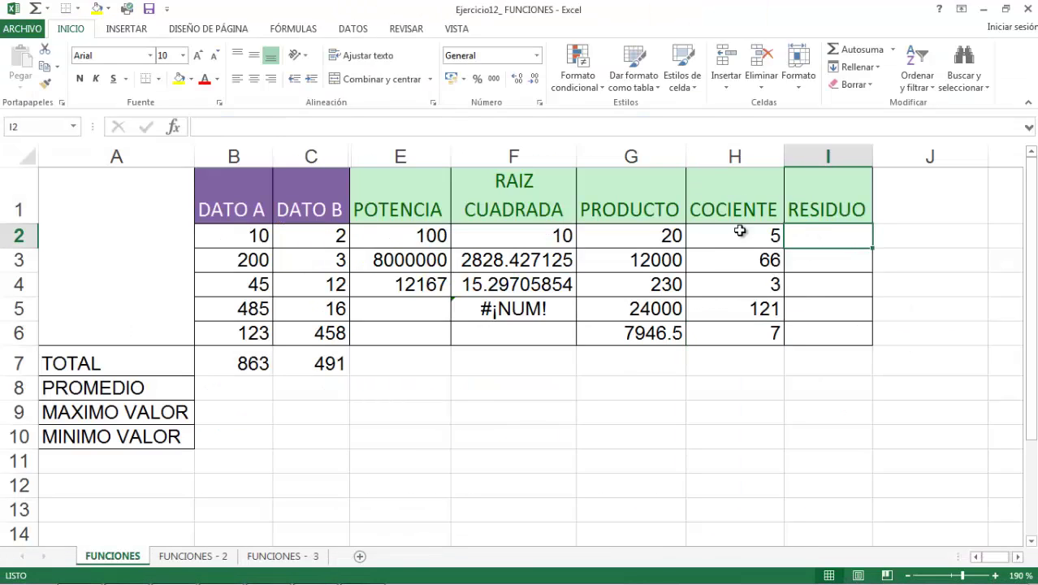
{"action": "type", "text": "=R"}
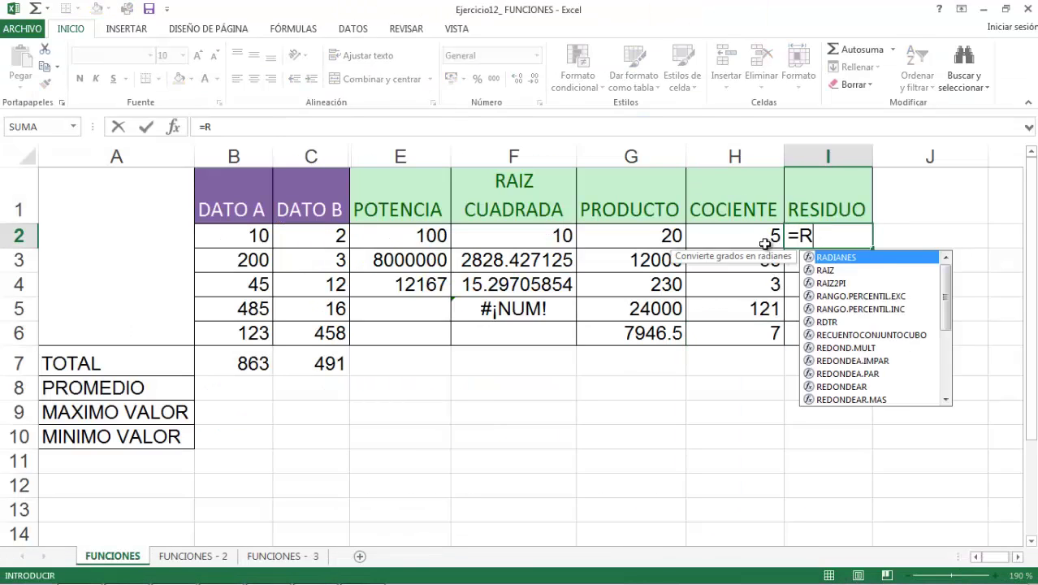
{"action": "type", "text": "ESI"}
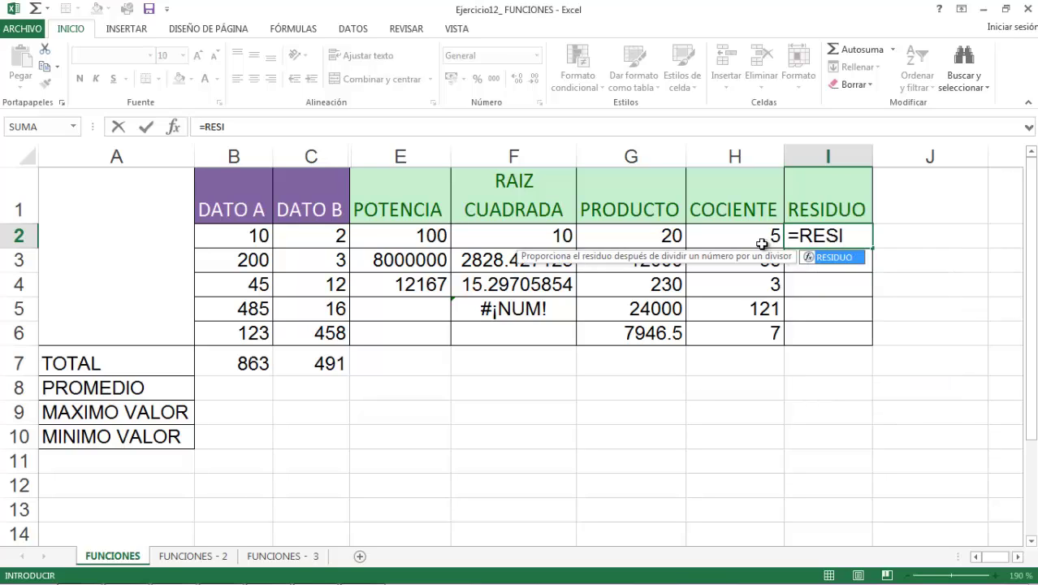
{"action": "double_click", "coordinate": [841, 258]}
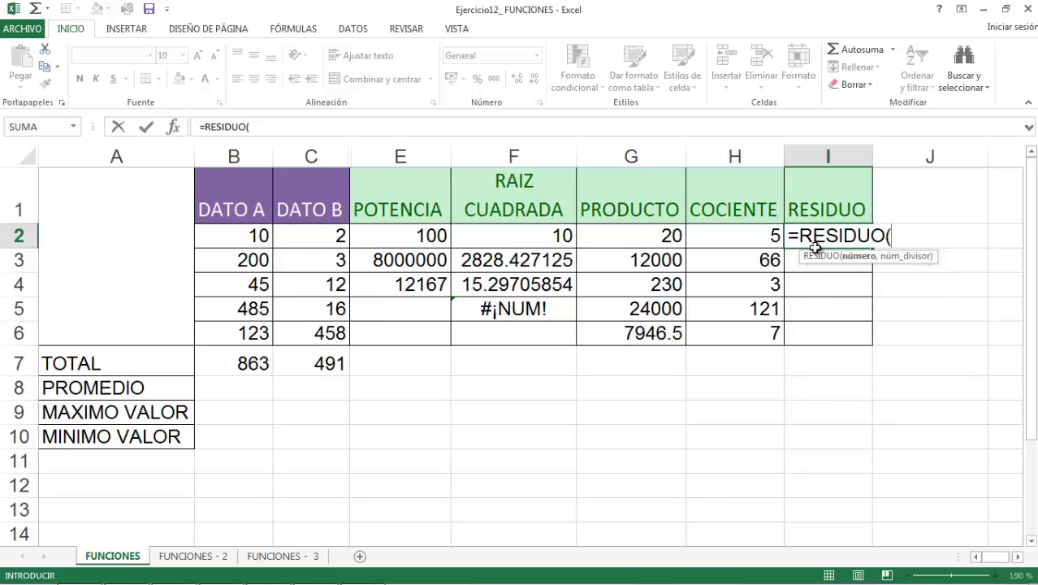
{"action": "left_click", "coordinate": [243, 237]}
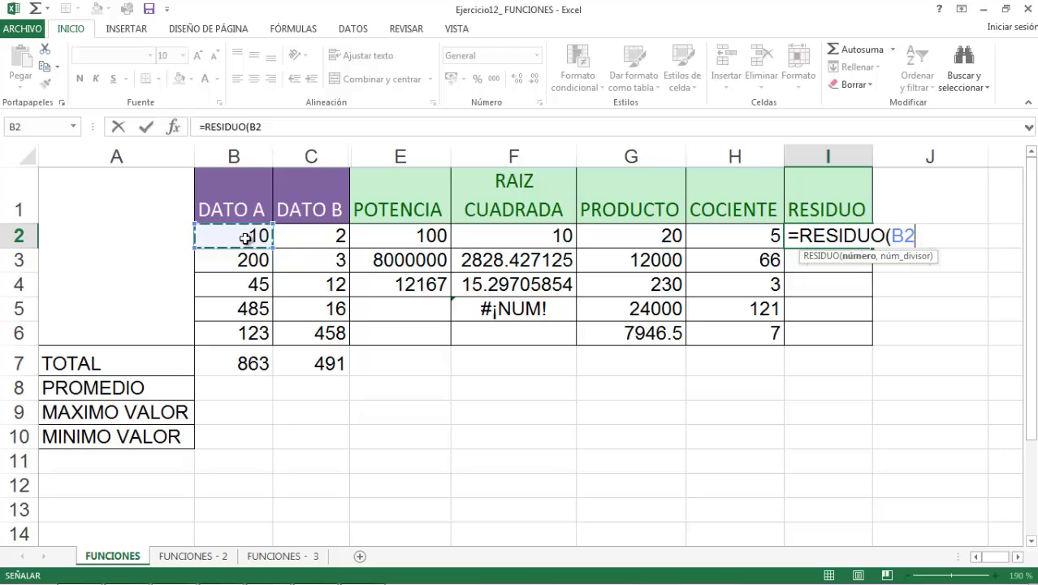
{"action": "type", "text": ","}
{"action": "left_click", "coordinate": [328, 236]}
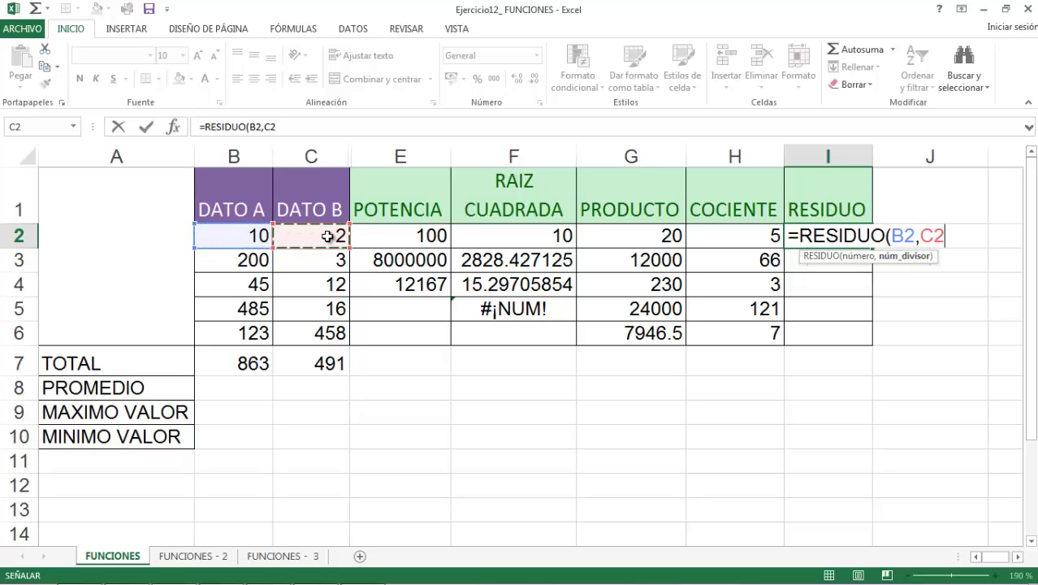
{"action": "type", "text": ")"}
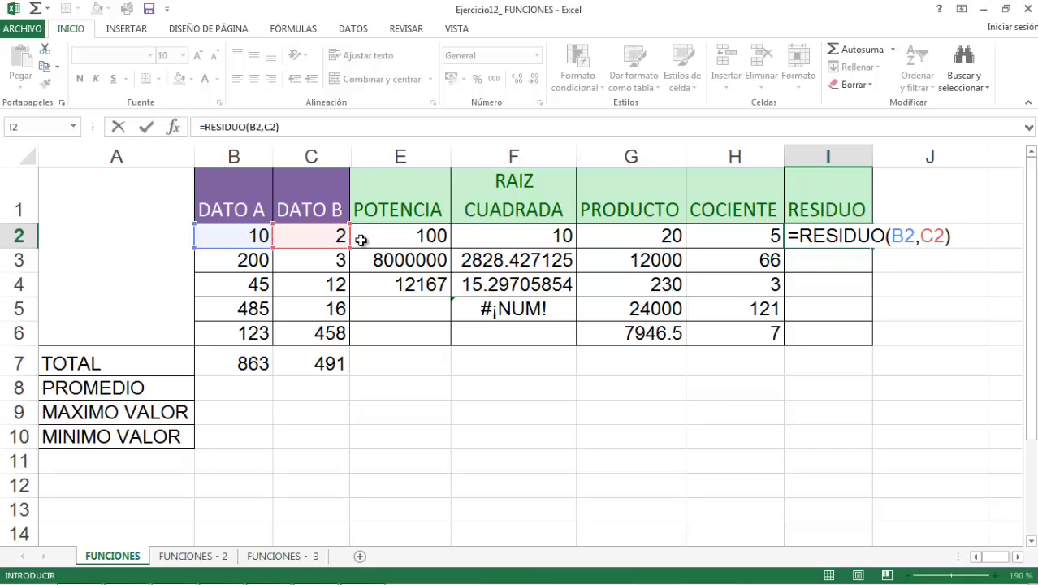
{"action": "key", "text": "Return"}
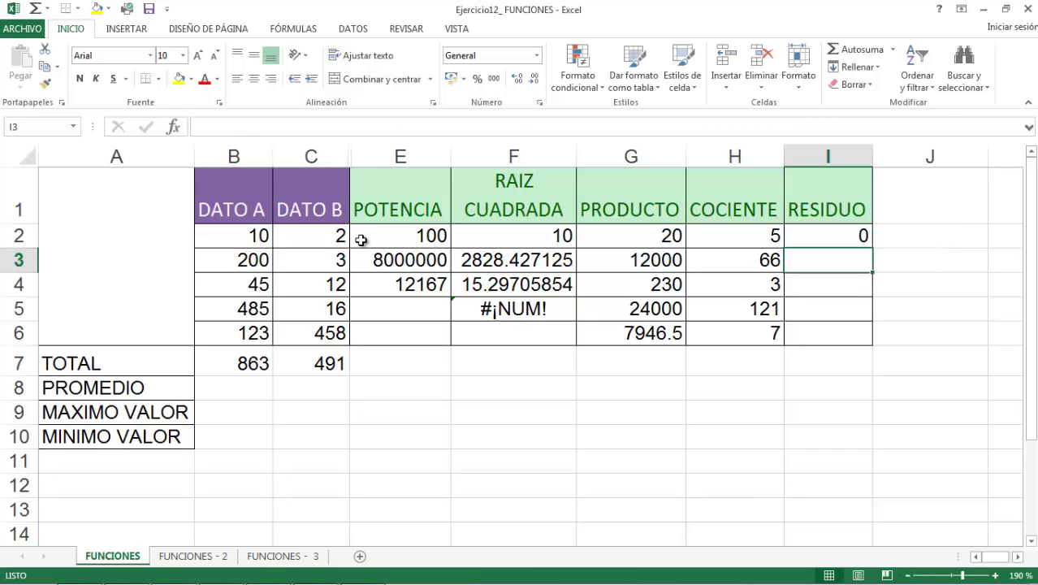
{"action": "left_click", "coordinate": [811, 241]}
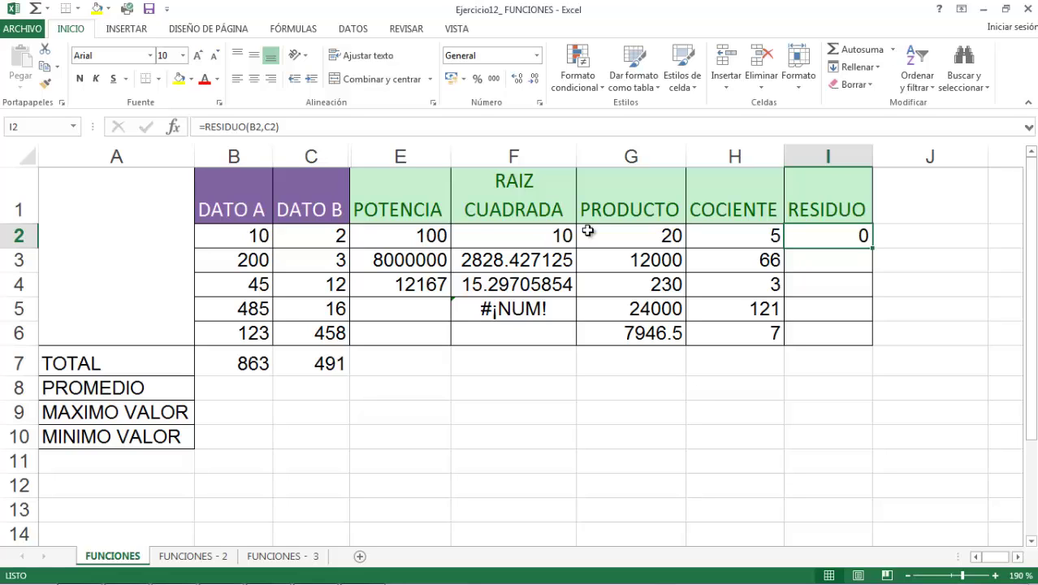
{"action": "left_click", "coordinate": [739, 240]}
{"action": "left_click", "coordinate": [837, 239]}
Enter the formula =RESIDUO(B3,C3) in cell I3 and compare it with the COCIENTE formula in H3.
{"action": "left_click", "coordinate": [815, 261]}
{"action": "type", "text": "="}
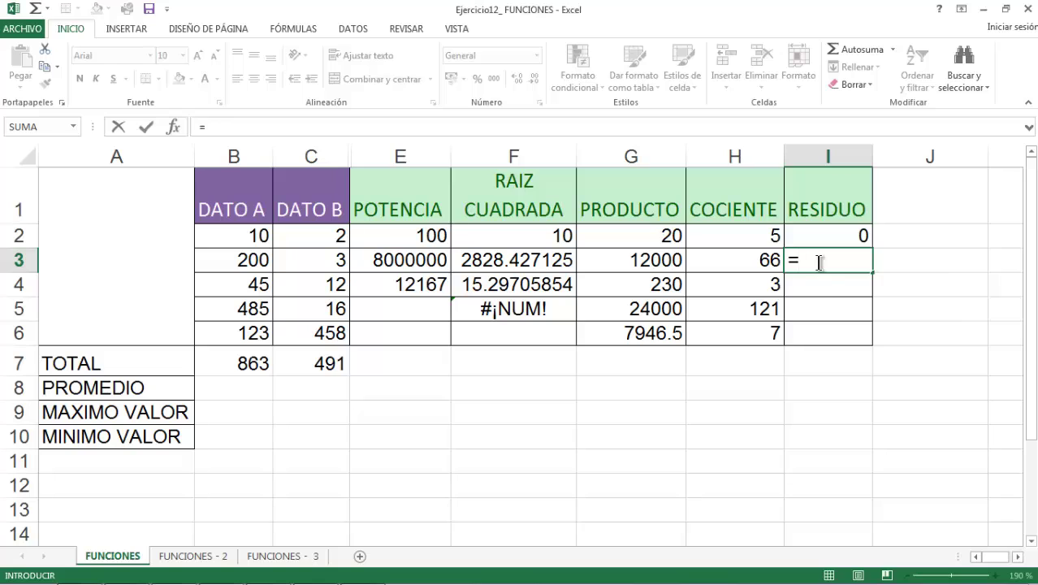
{"action": "type", "text": "RESIDUO("}
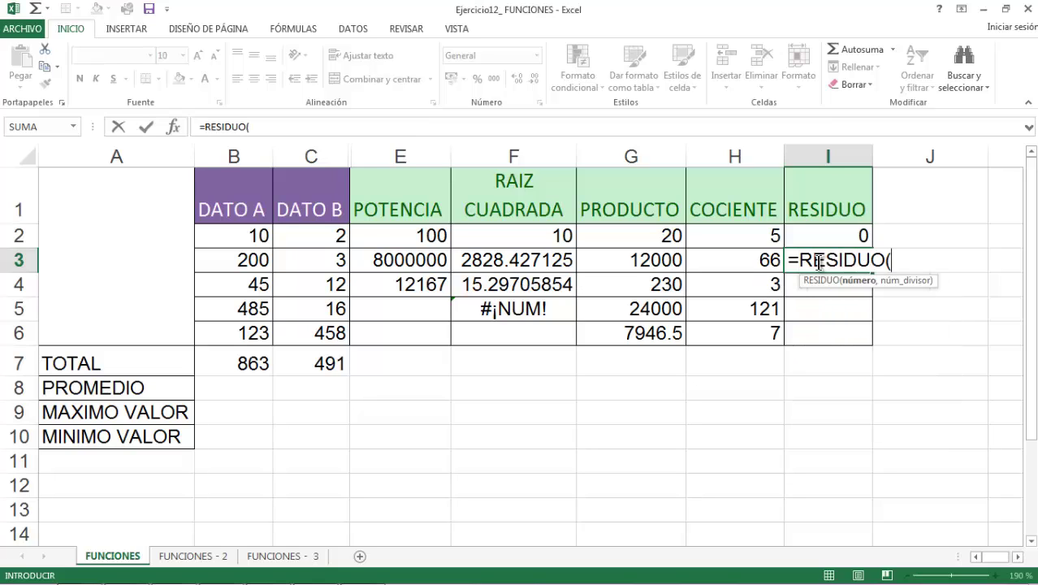
{"action": "left_click", "coordinate": [258, 260]}
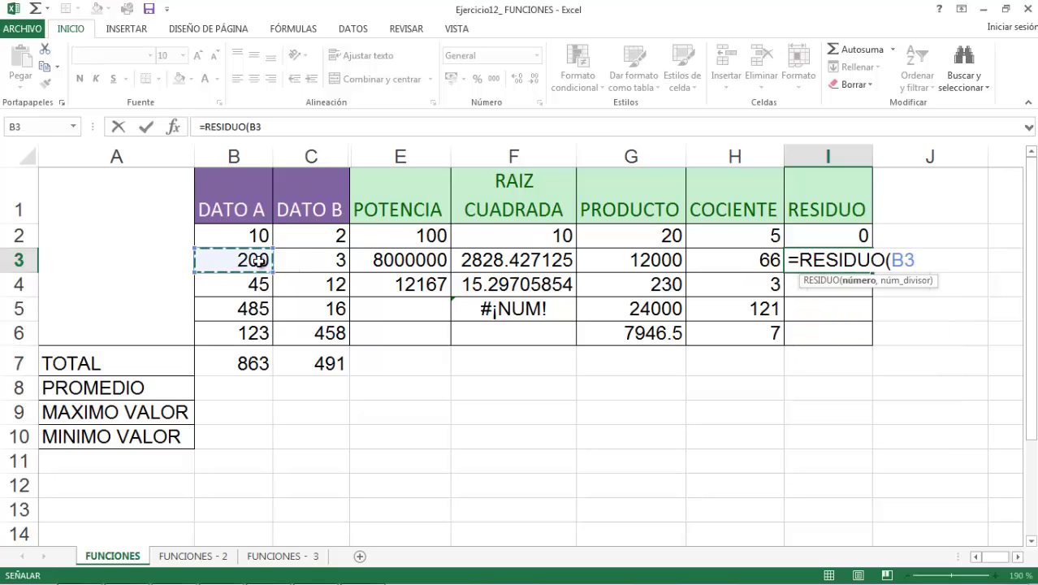
{"action": "type", "text": ","}
{"action": "left_click", "coordinate": [309, 263]}
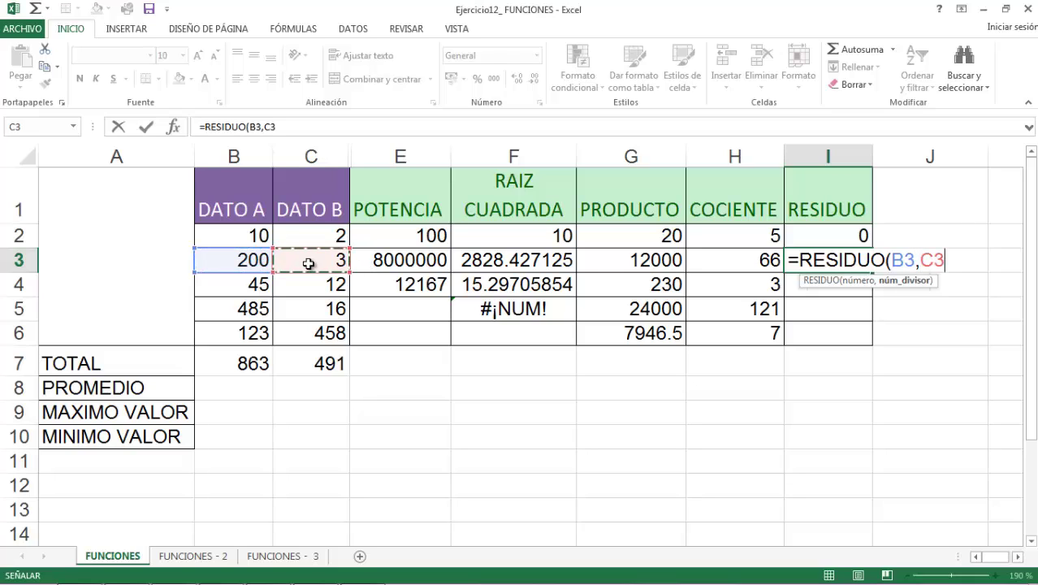
{"action": "type", "text": ")"}
{"action": "key", "text": "Return"}
{"action": "left_click", "coordinate": [833, 260]}
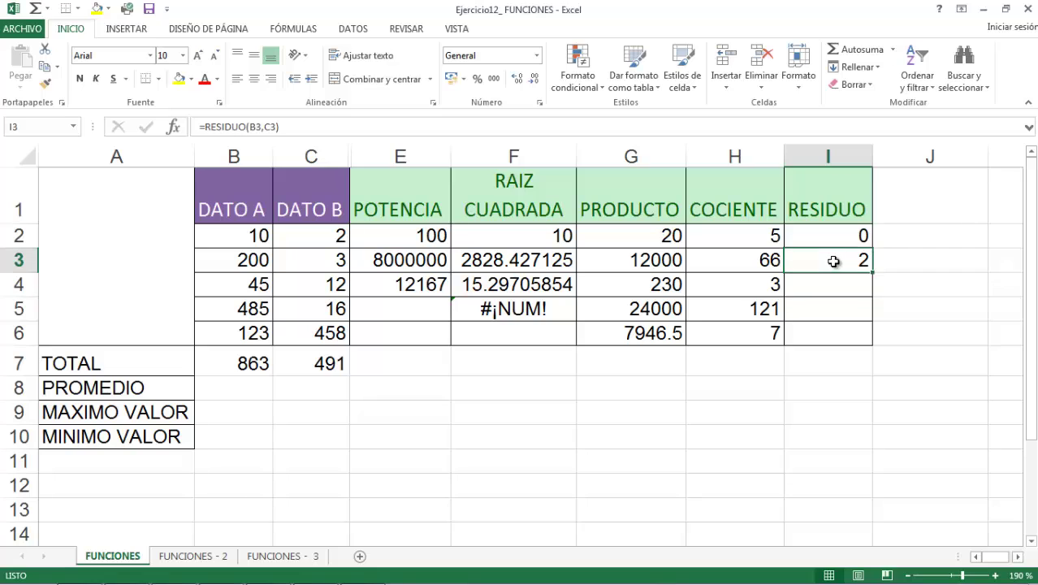
{"action": "left_click", "coordinate": [766, 260]}
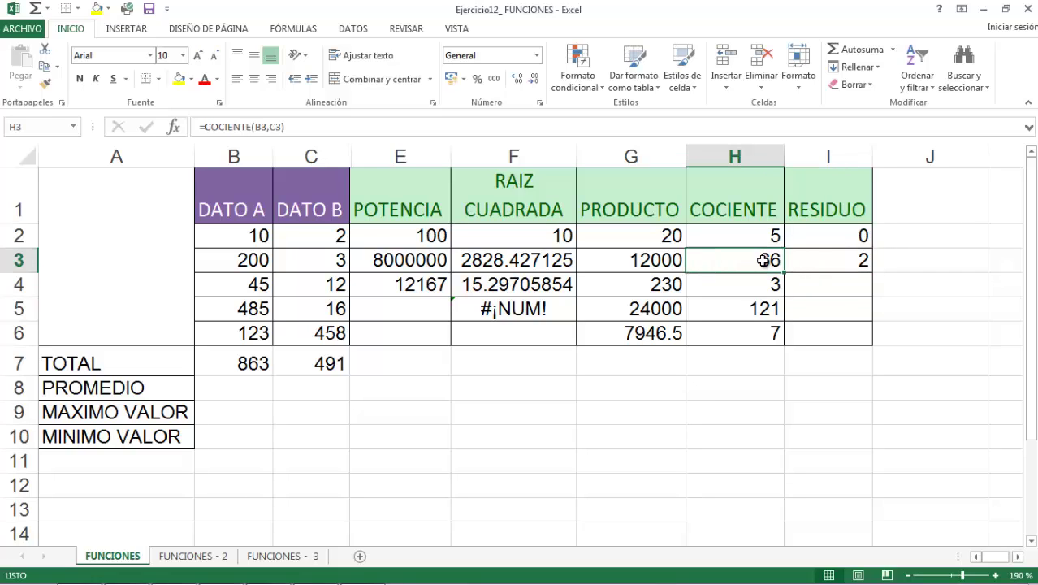
{"action": "left_click", "coordinate": [843, 259]}
Enter the formula =RESIDUO(B4,3) in cell I4, combining a cell reference with a constant divisor.
{"action": "left_click", "coordinate": [831, 289]}
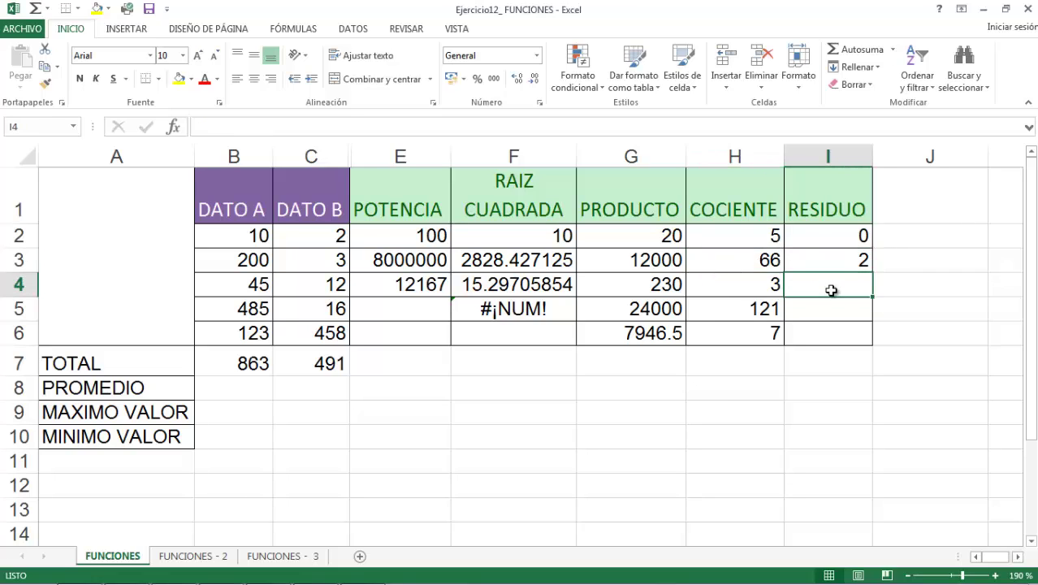
{"action": "type", "text": "=RESI"}
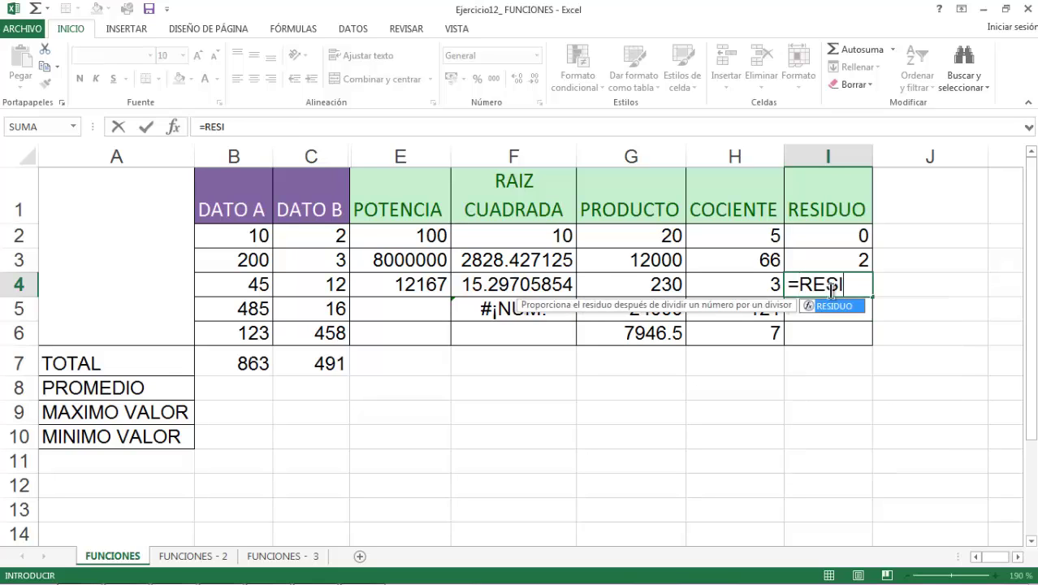
{"action": "type", "text": "DUO("}
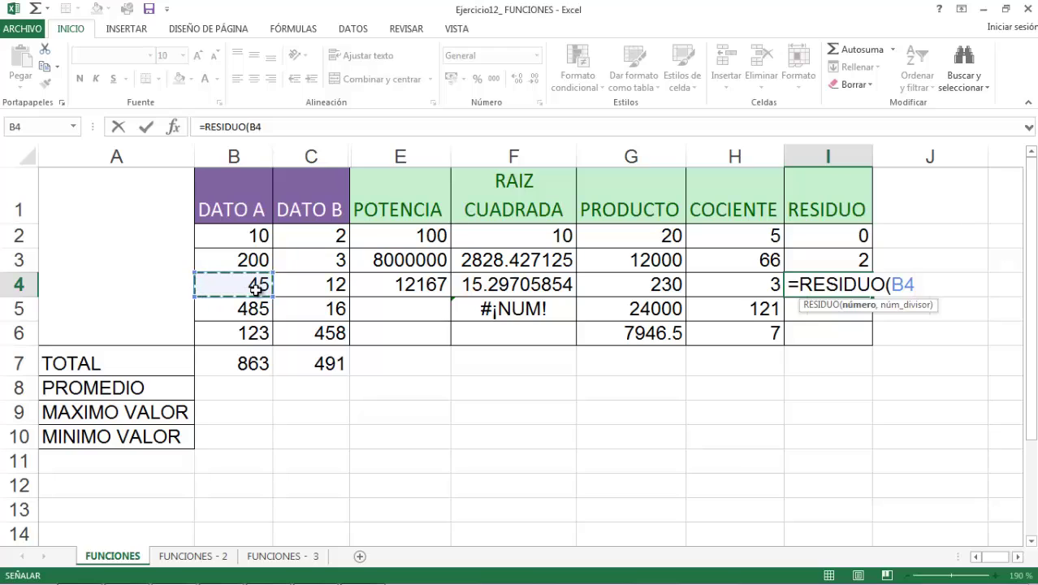
{"action": "type", "text": ","}
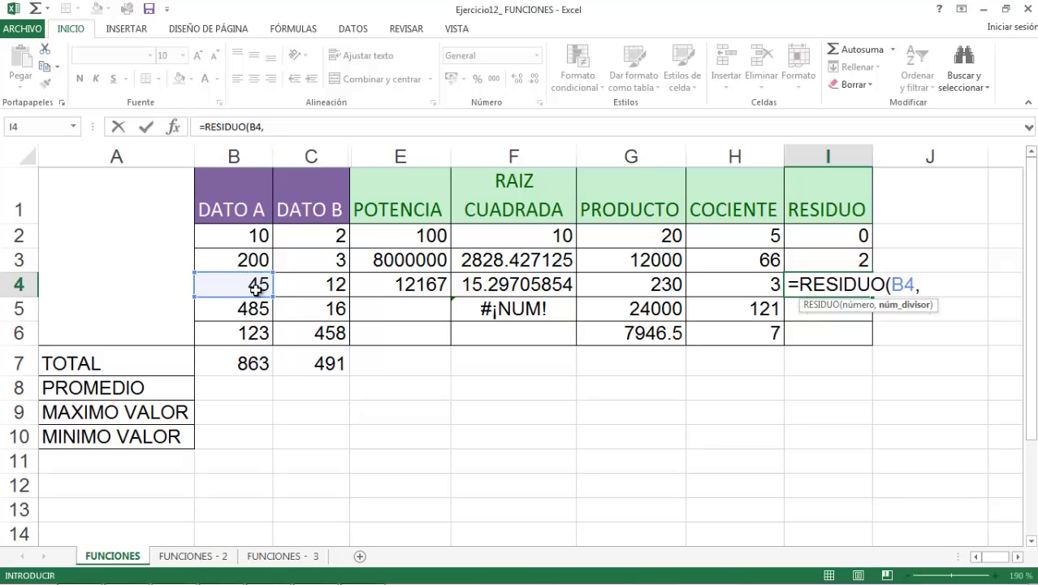
{"action": "type", "text": "3)"}
{"action": "key", "text": "Return"}
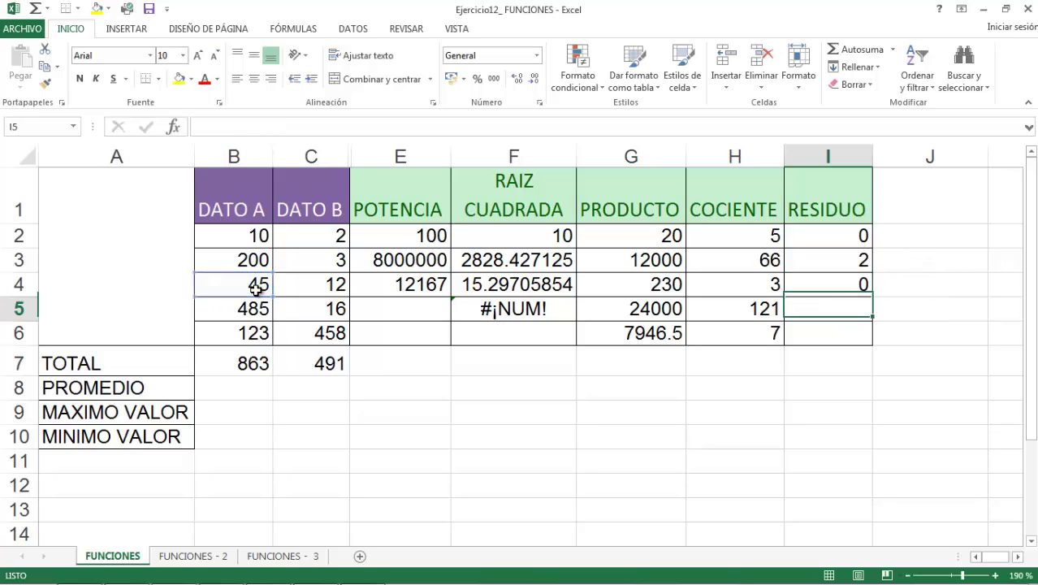
{"action": "left_click", "coordinate": [841, 288]}
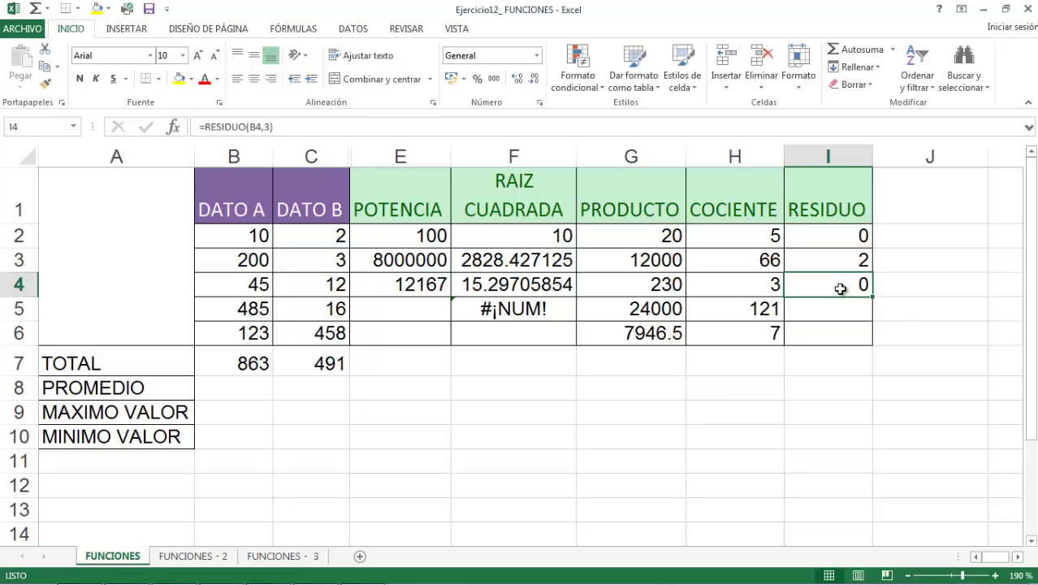
Change the divisor in cell I4's RESIDUO formula to 4 and review its arguments.
{"action": "double_click", "coordinate": [841, 289]}
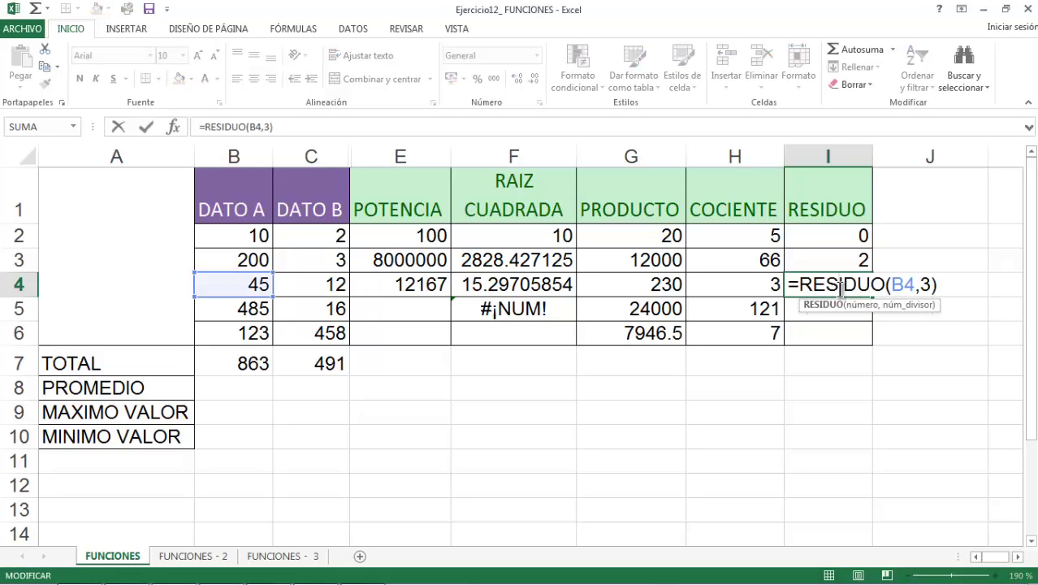
{"action": "left_click", "coordinate": [935, 285]}
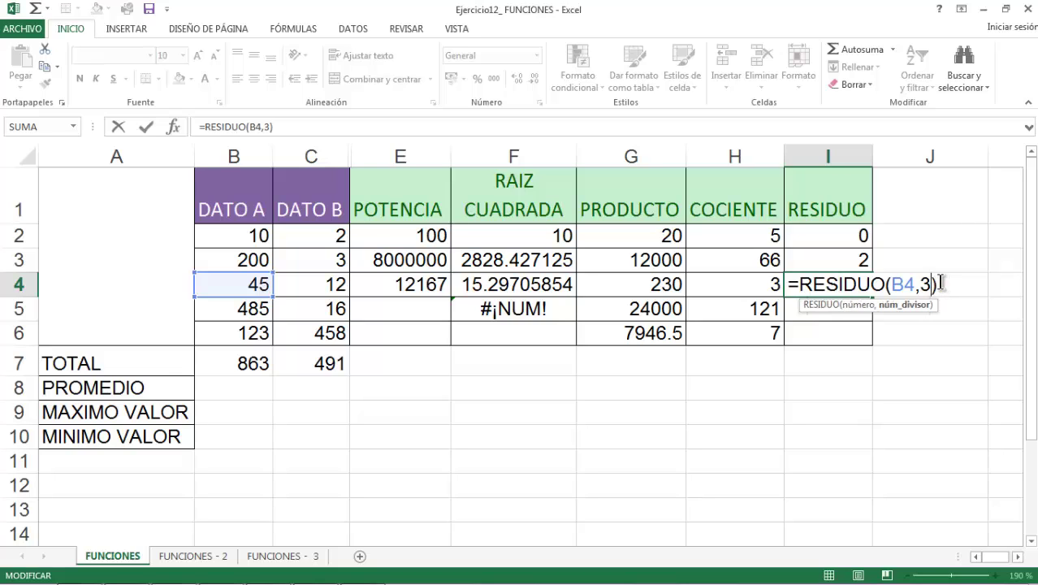
{"action": "key", "text": "BackSpace"}
{"action": "type", "text": "4"}
{"action": "key", "text": "Return"}
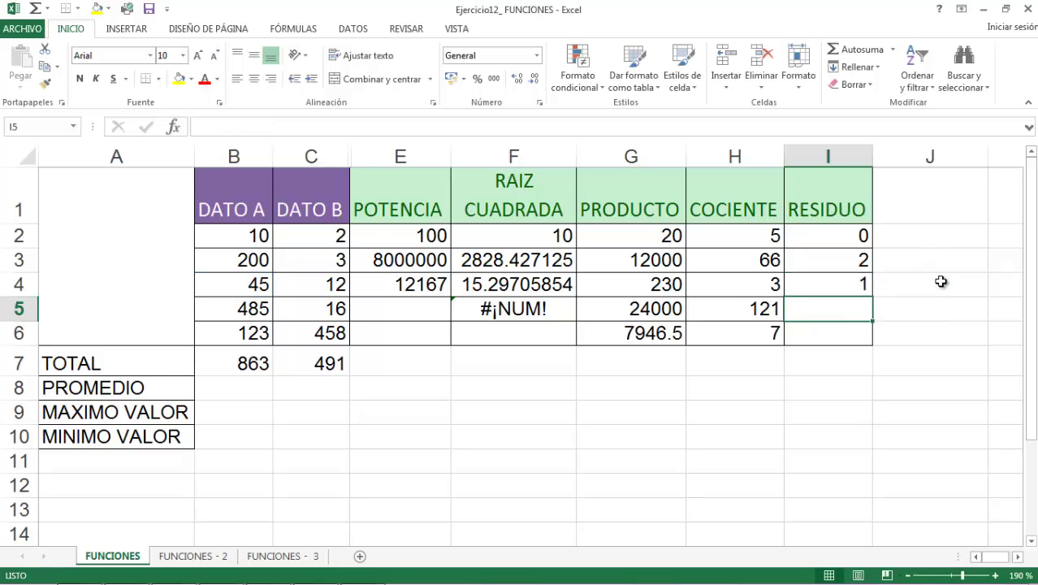
{"action": "left_click", "coordinate": [836, 285]}
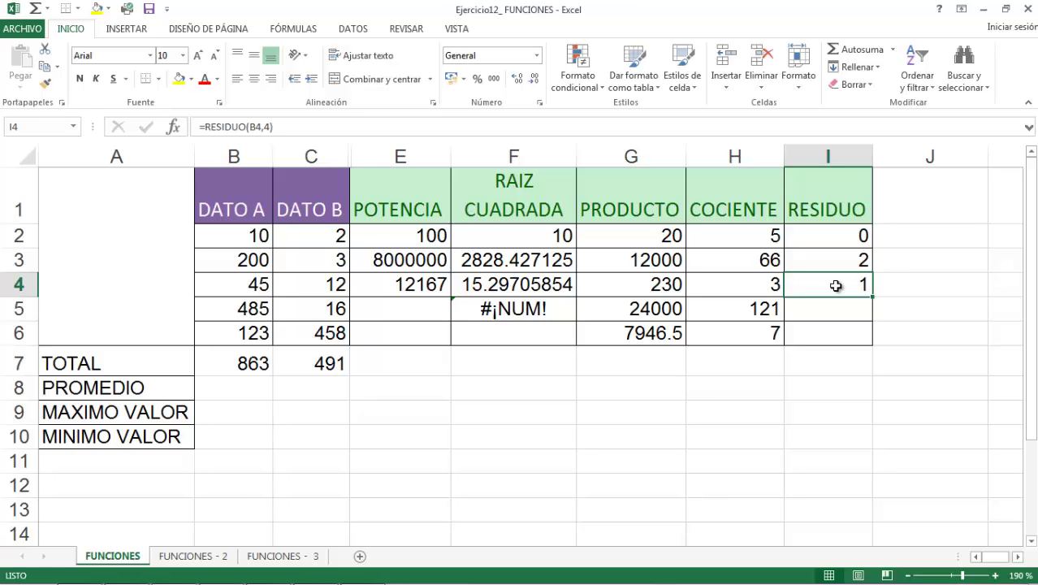
{"action": "double_click", "coordinate": [836, 285]}
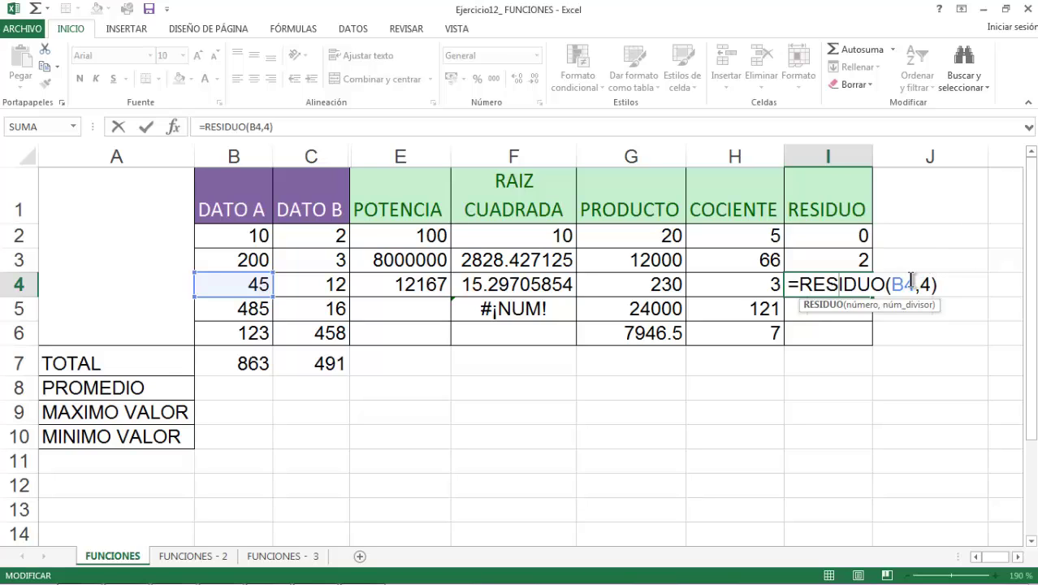
{"action": "key", "text": "Return"}
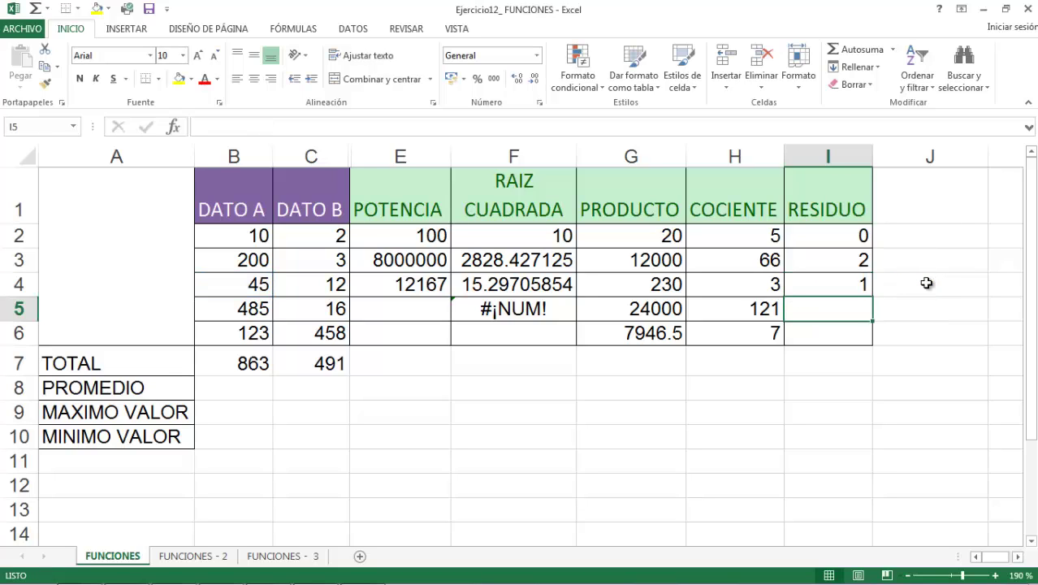
Make the divisor in cell I4's RESIDUO formula negative, giving =RESIDUO(B4,-4), and save the workbook.
{"action": "double_click", "coordinate": [845, 285]}
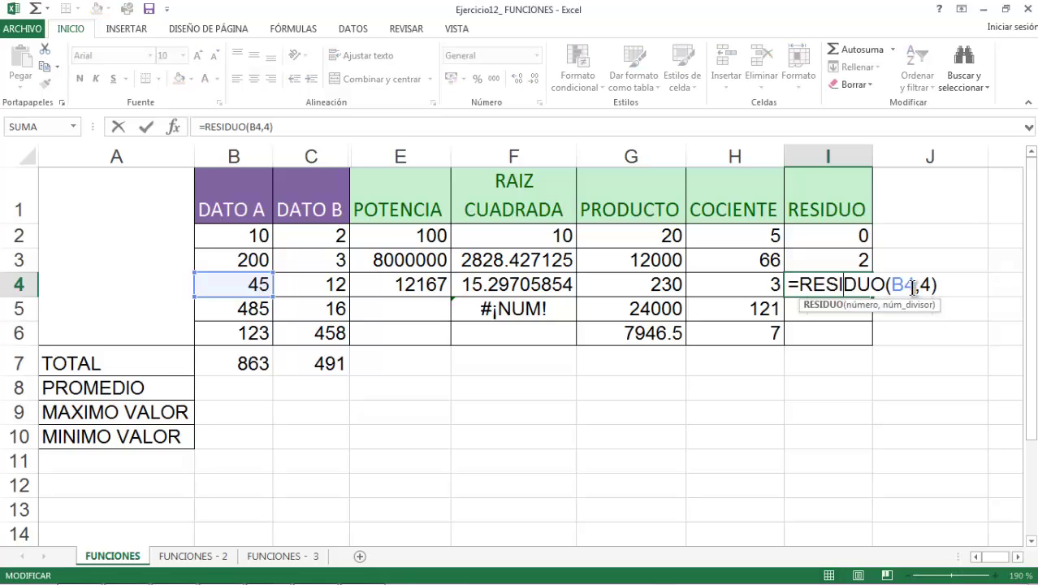
{"action": "left_click", "coordinate": [923, 285]}
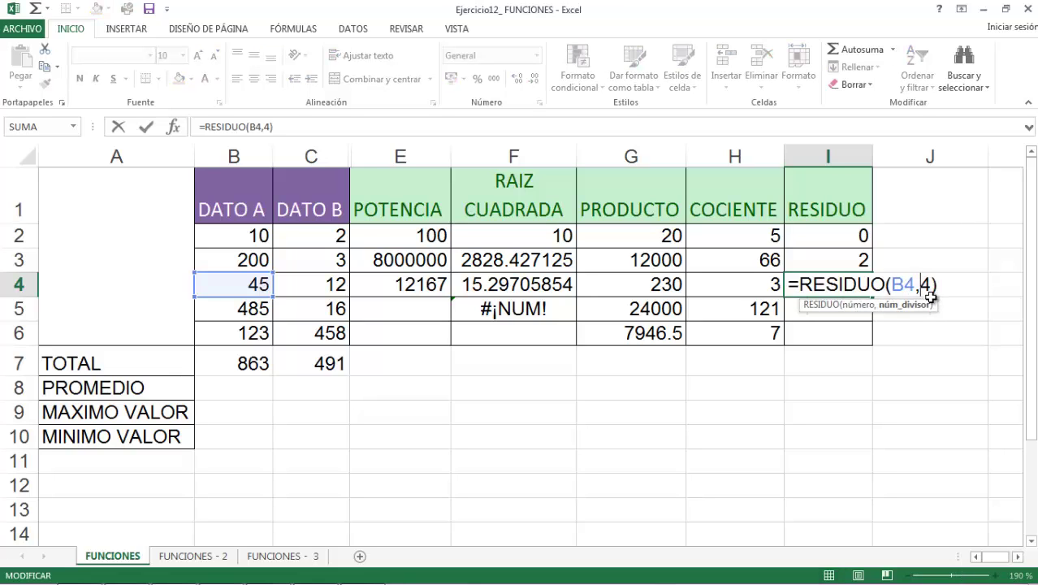
{"action": "type", "text": "-"}
{"action": "key", "text": "Return"}
{"action": "left_click", "coordinate": [838, 284]}
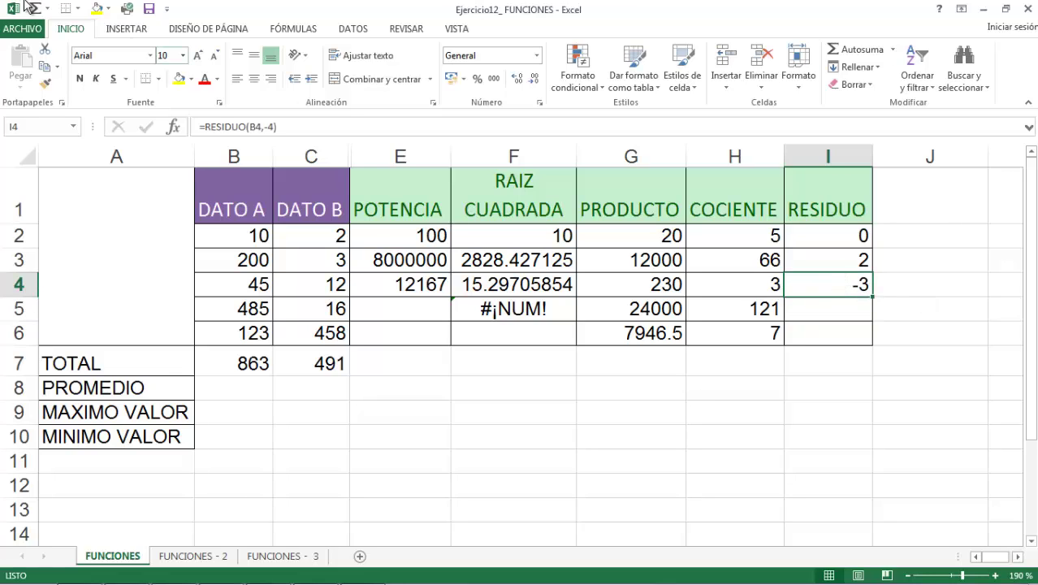
{"action": "left_click", "coordinate": [149, 9]}
Enter the formula =RESIDUO(23,5) in cell I5, using only constants as arguments, and review it.
{"action": "left_click", "coordinate": [842, 310]}
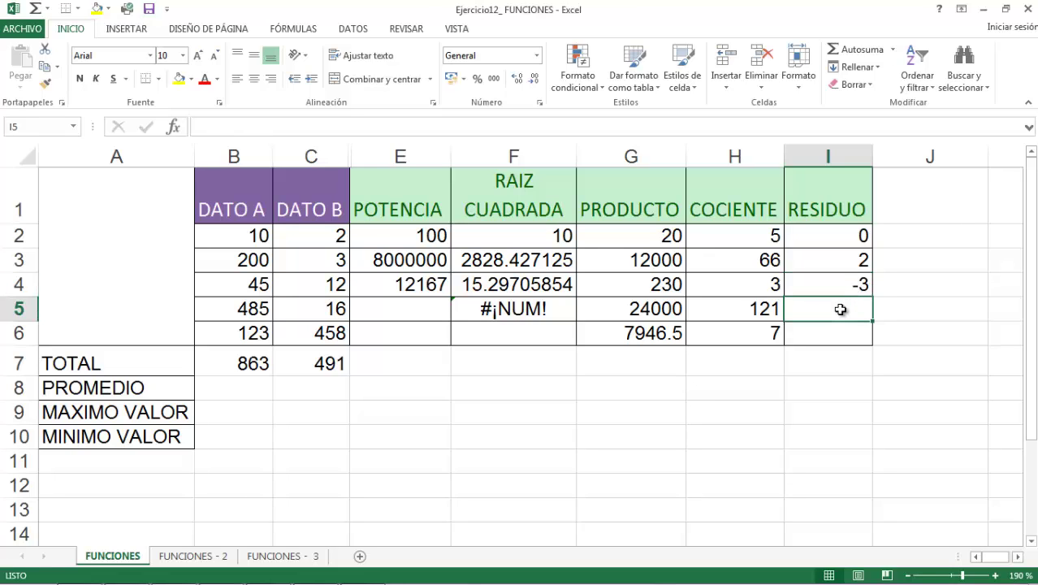
{"action": "type", "text": "=RES"}
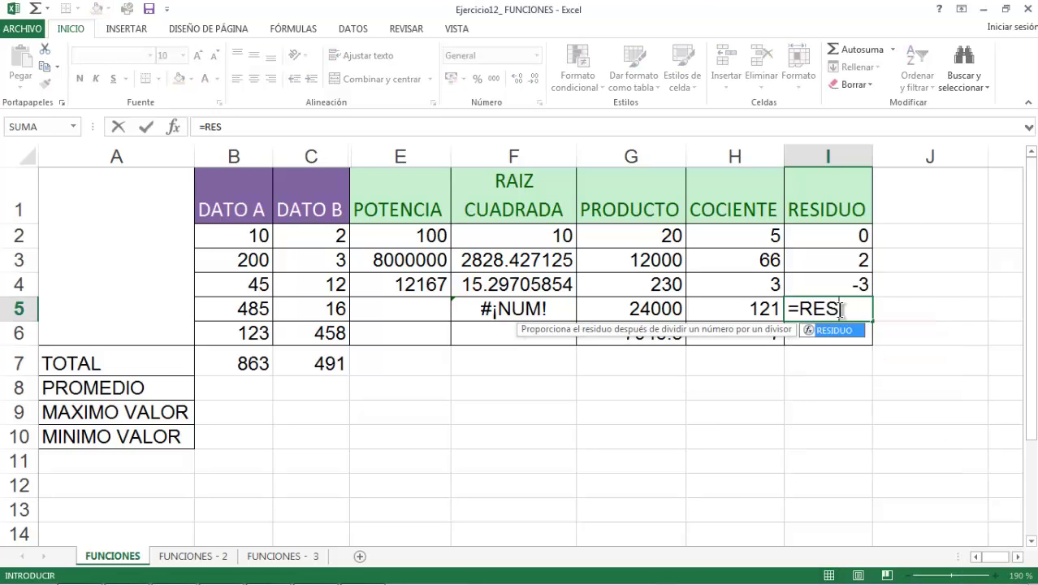
{"action": "type", "text": "IDUO"}
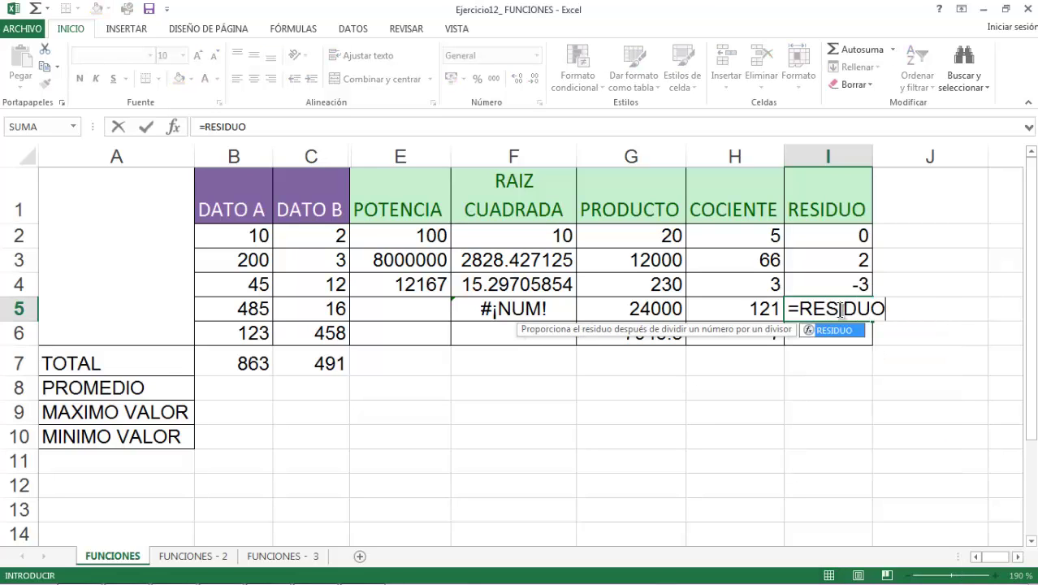
{"action": "type", "text": "("}
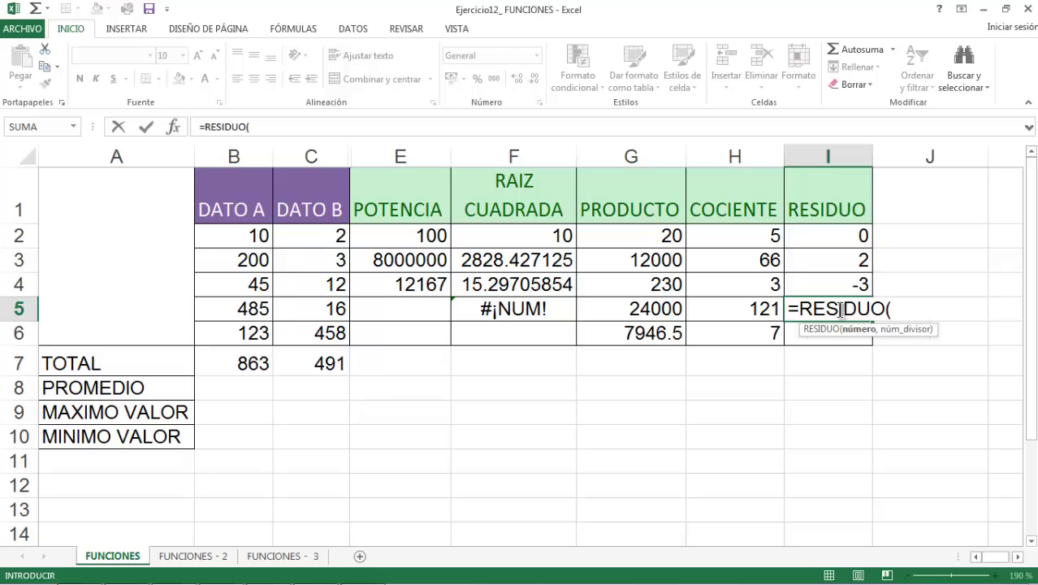
{"action": "type", "text": "23"}
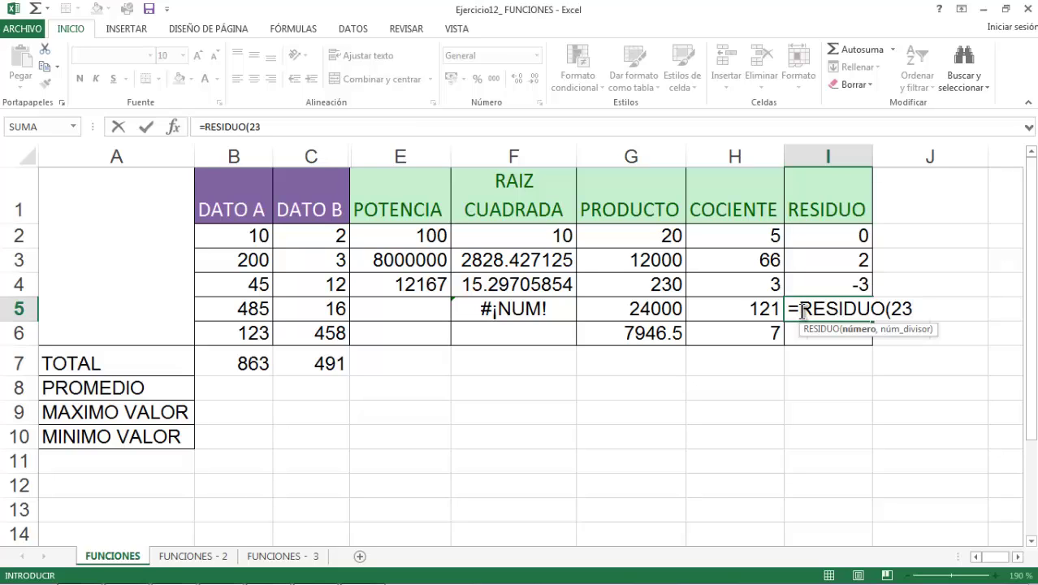
{"action": "type", "text": ",5"}
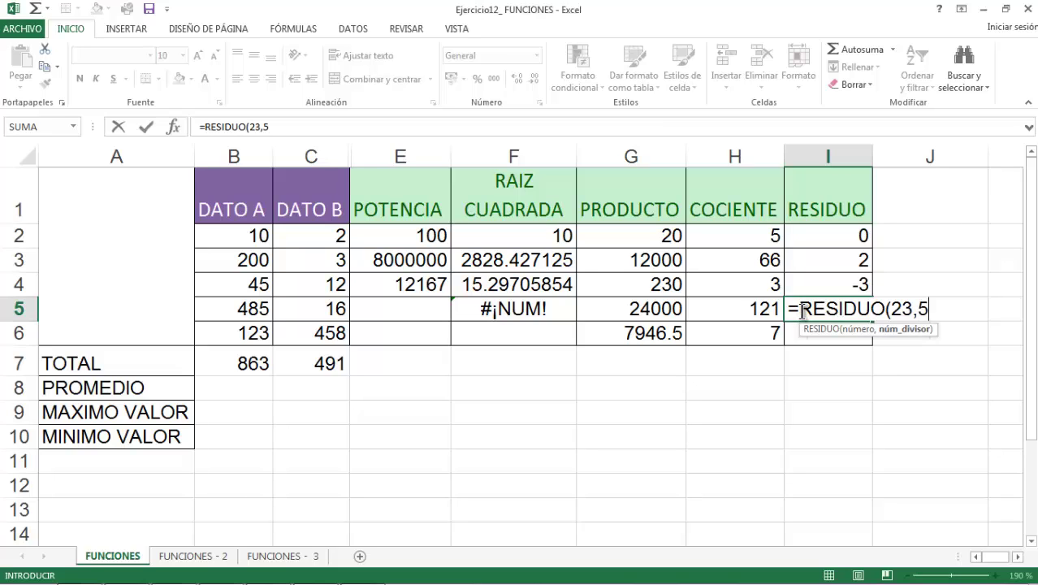
{"action": "type", "text": ")"}
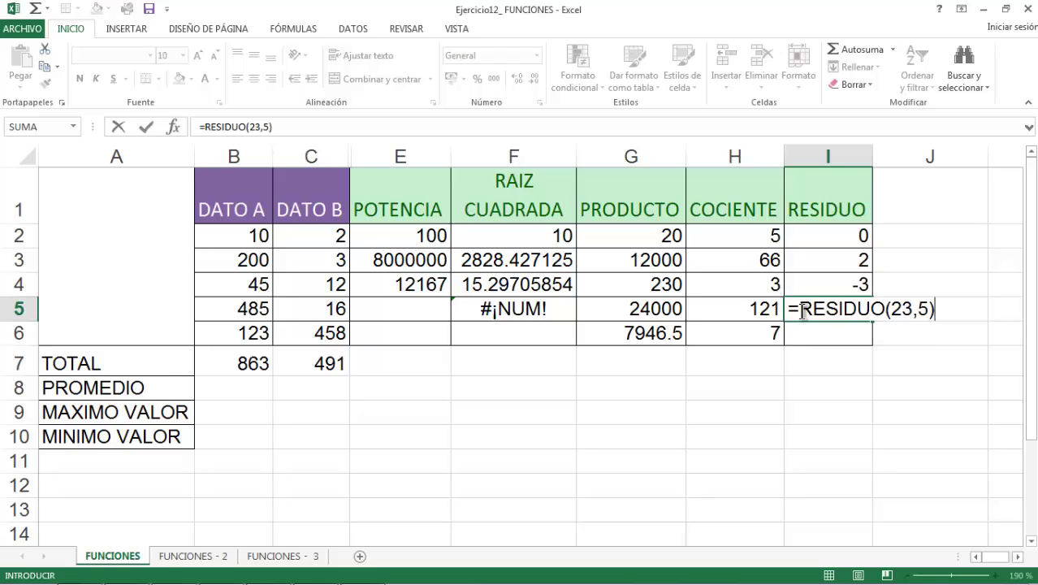
{"action": "key", "text": "Return"}
{"action": "left_click", "coordinate": [822, 310]}
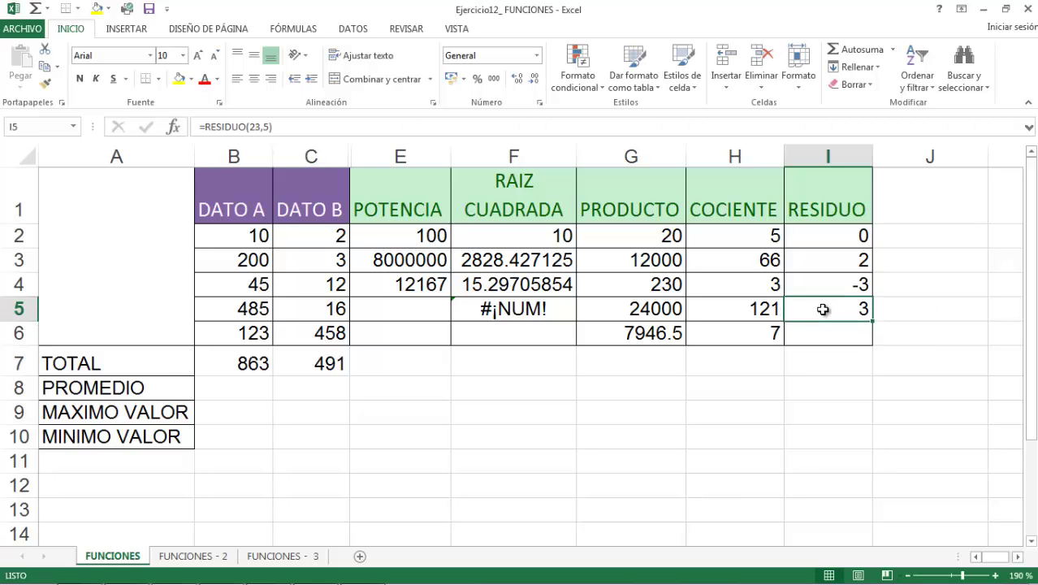
{"action": "double_click", "coordinate": [822, 309]}
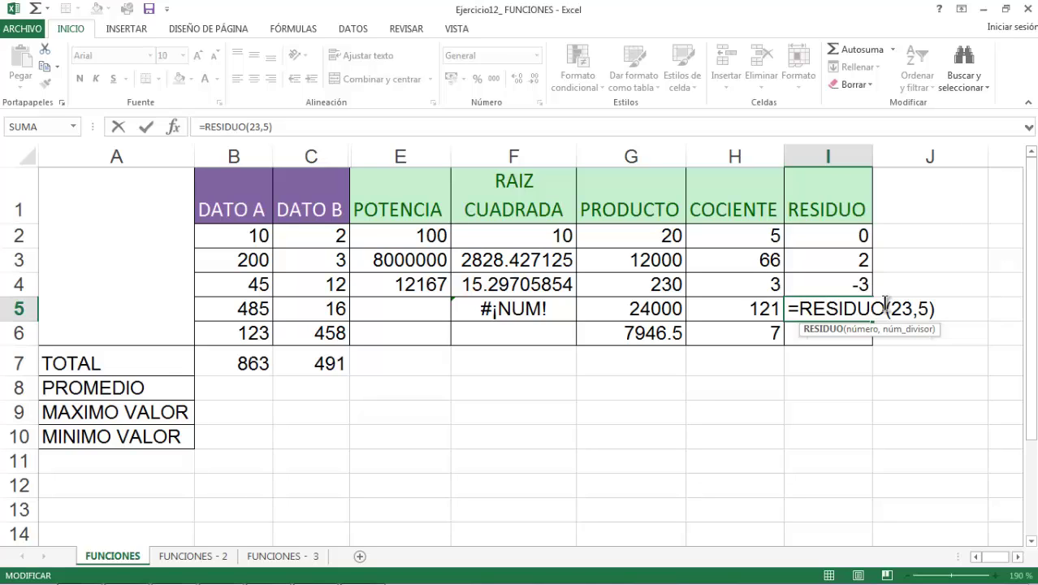
{"action": "key", "text": "Return"}
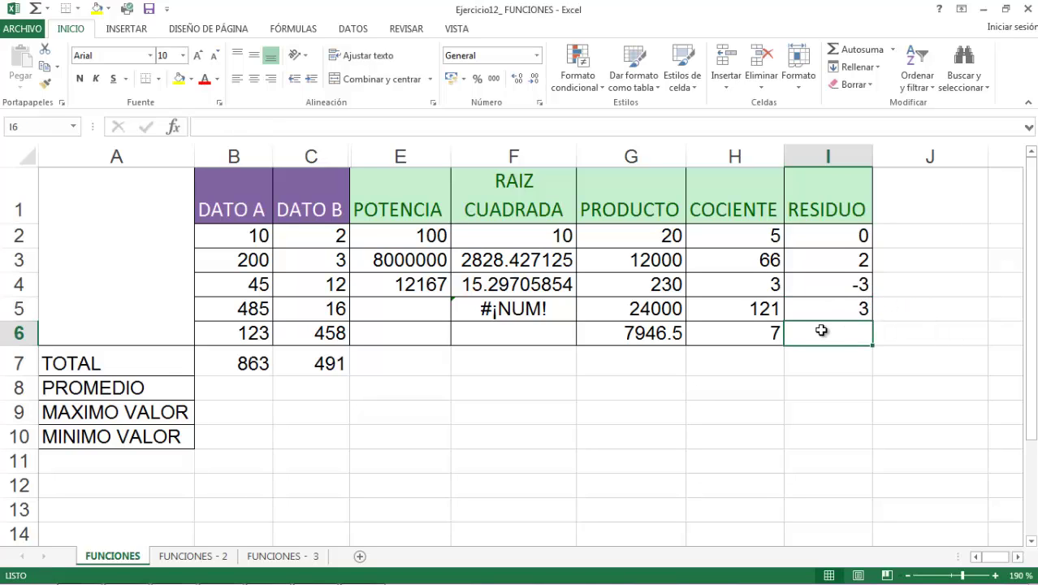
{"action": "left_click", "coordinate": [832, 310]}
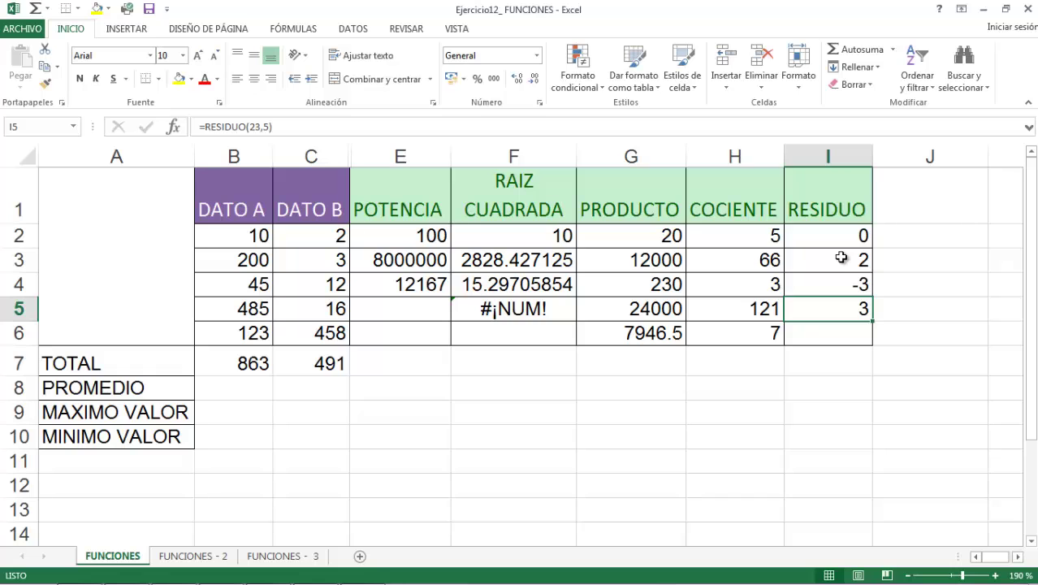
Switch to the PowerPoint presentation to read the MAX function's description, syntax and example, and return to the Excel workbook.
{"action": "left_click", "coordinate": [224, 572]}
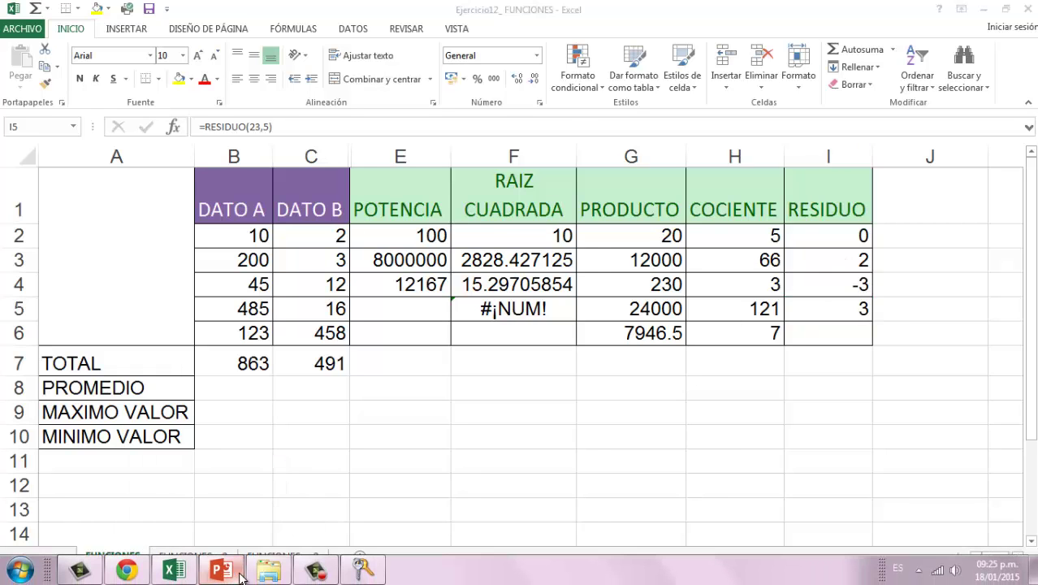
{"action": "left_click", "coordinate": [1033, 519]}
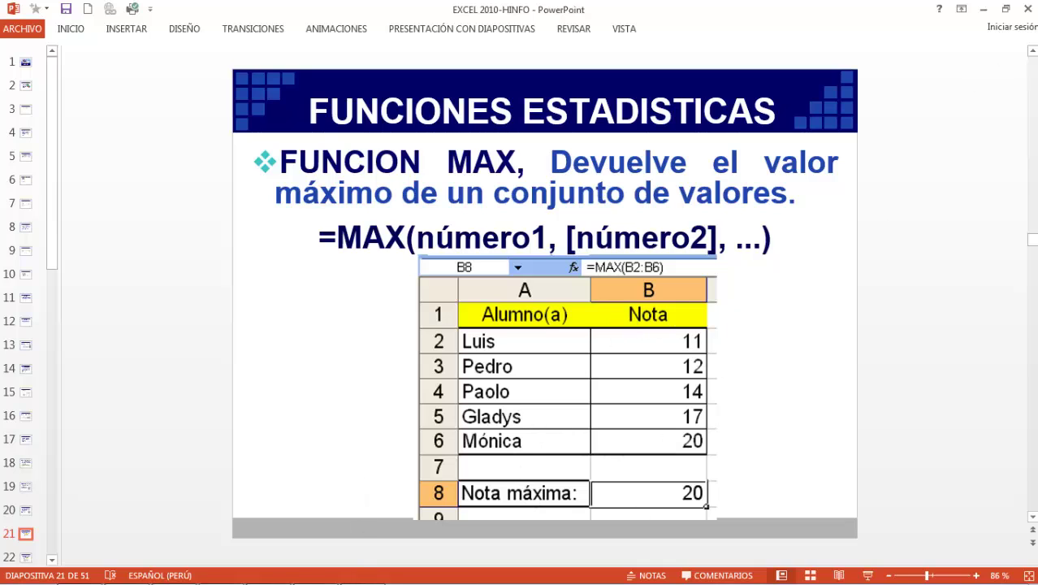
{"action": "mouse_move", "coordinate": [226, 578]}
{"action": "left_click", "coordinate": [174, 570]}
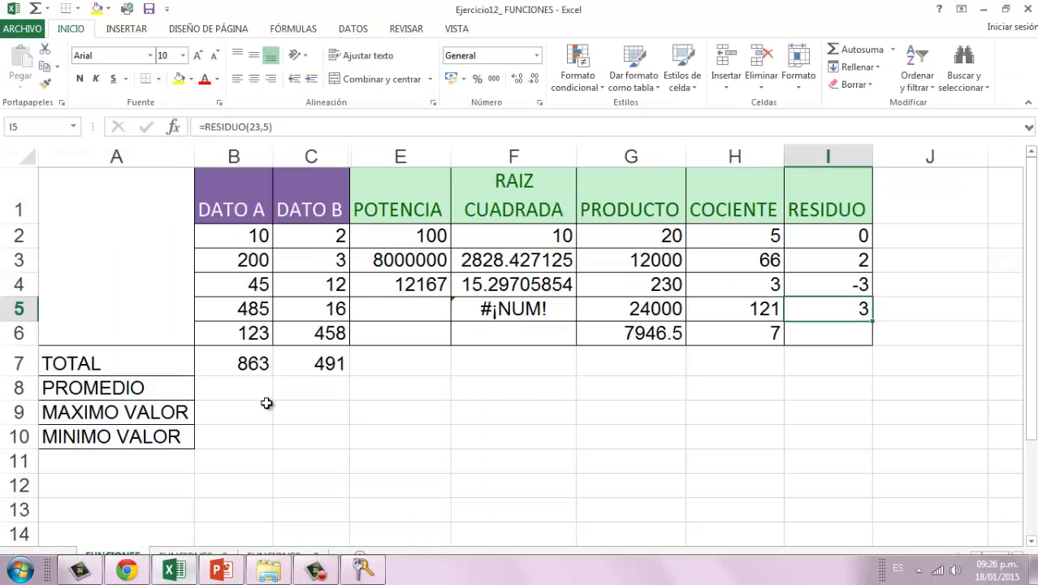
Select the MAXIMO VALOR cell B9 and highlight the DATO A range B1:B6 to examine its values.
{"action": "left_click", "coordinate": [242, 418]}
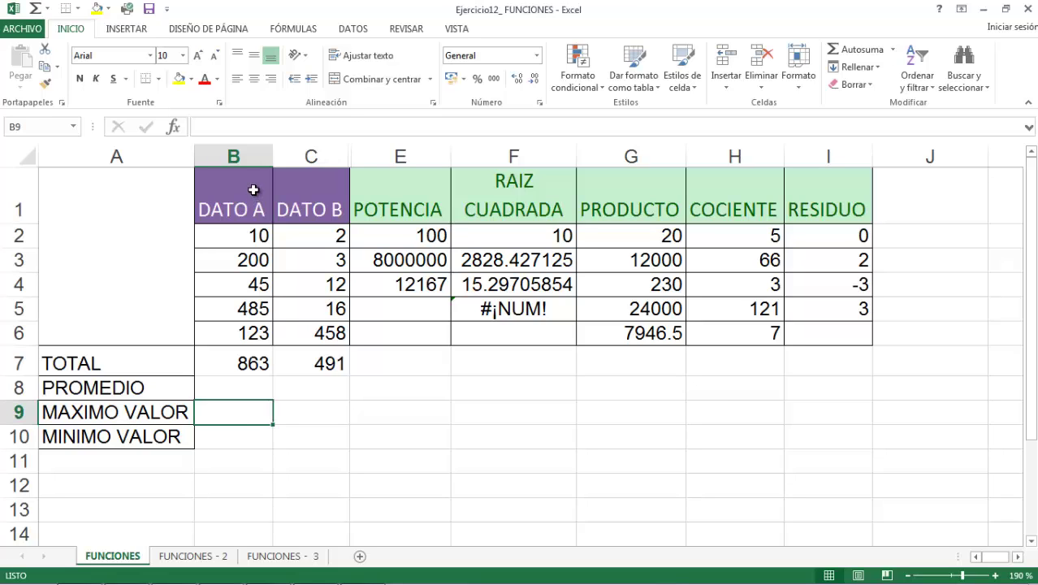
{"action": "left_click_drag", "start_coordinate": [253, 190], "coordinate": [255, 326]}
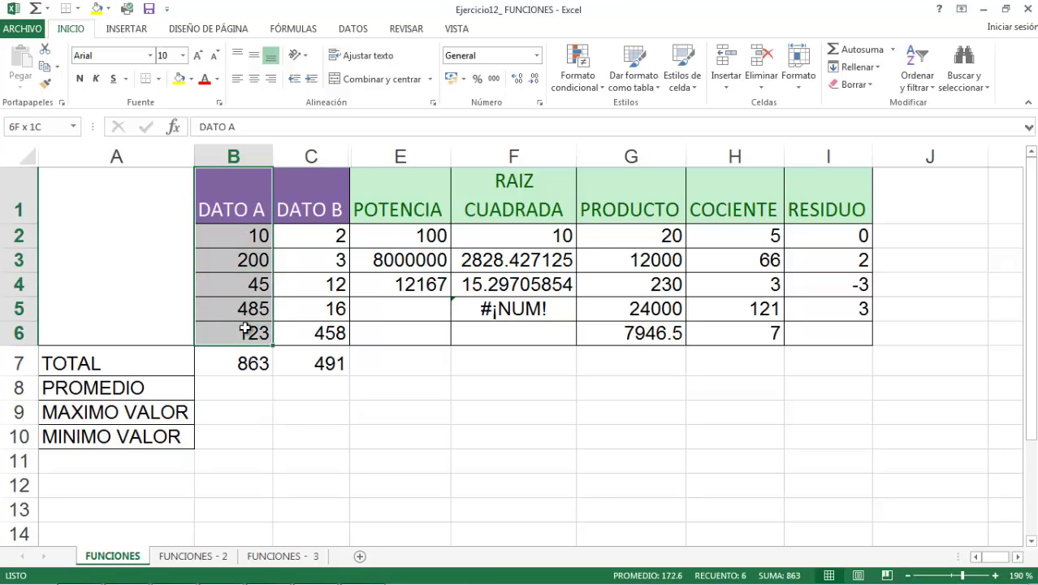
Enter =MAX(B2:B6) in cell B9 to get the maximum value of DATO A.
{"action": "left_click", "coordinate": [246, 415]}
{"action": "type", "text": "="}
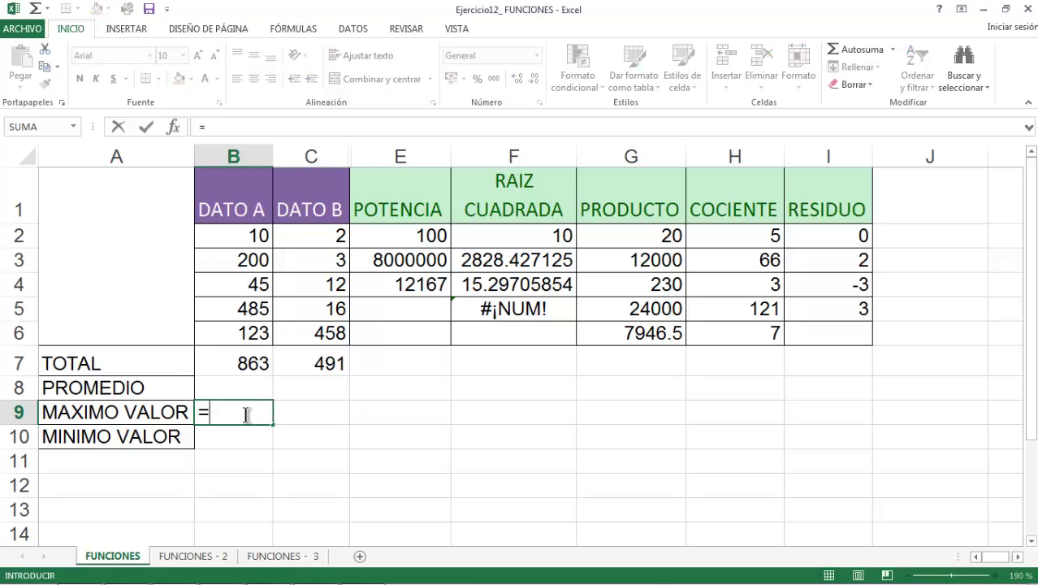
{"action": "type", "text": "MAX"}
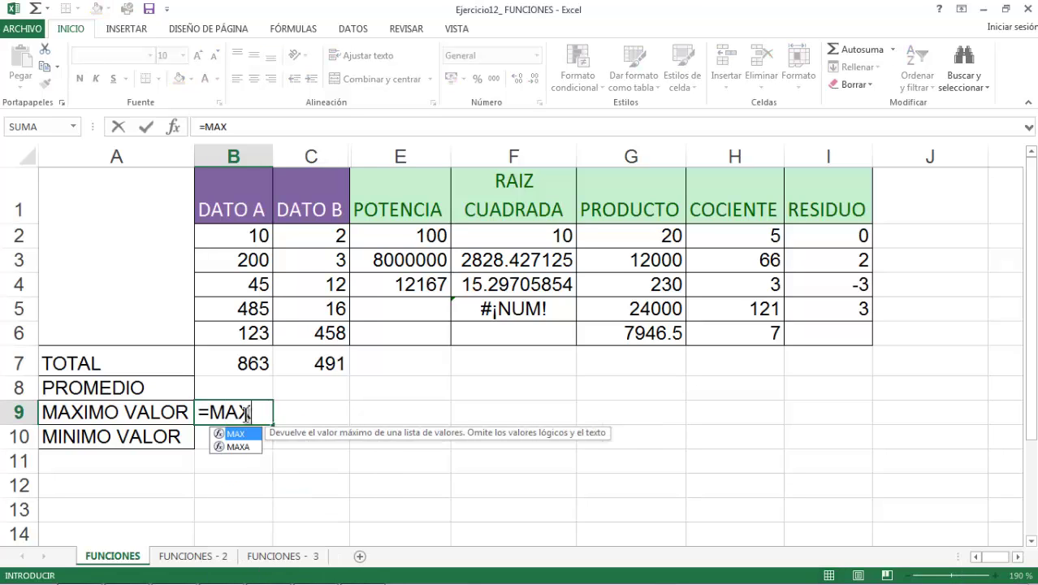
{"action": "type", "text": "("}
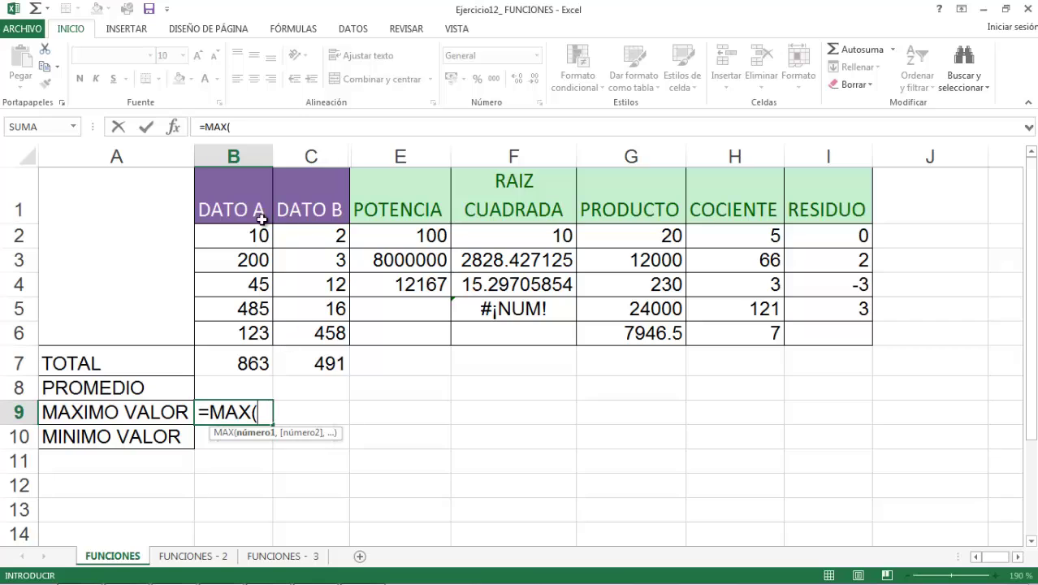
{"action": "left_click_drag", "start_coordinate": [240, 233], "coordinate": [241, 330]}
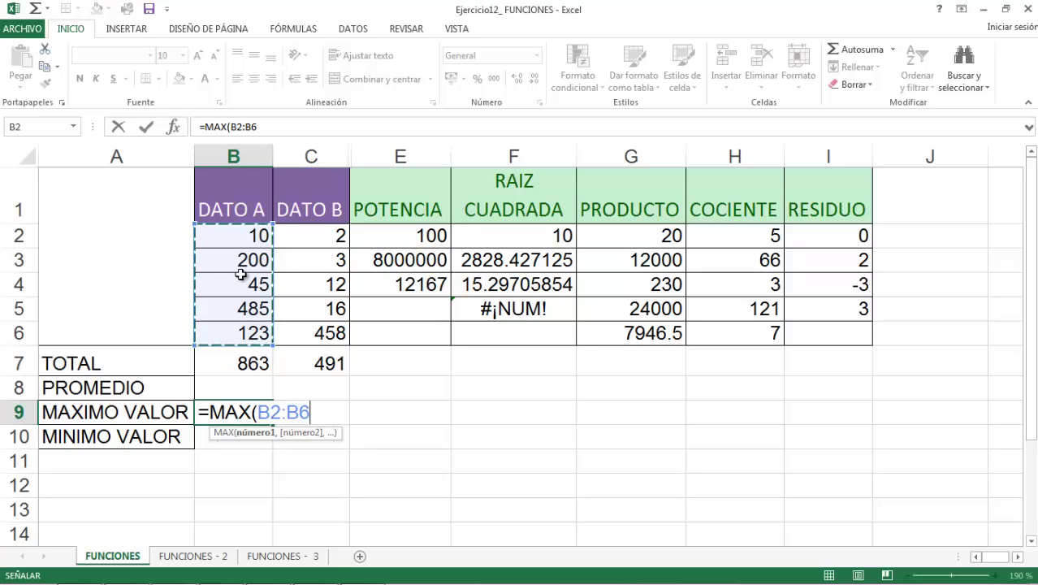
{"action": "type", "text": ")"}
{"action": "key", "text": "Return"}
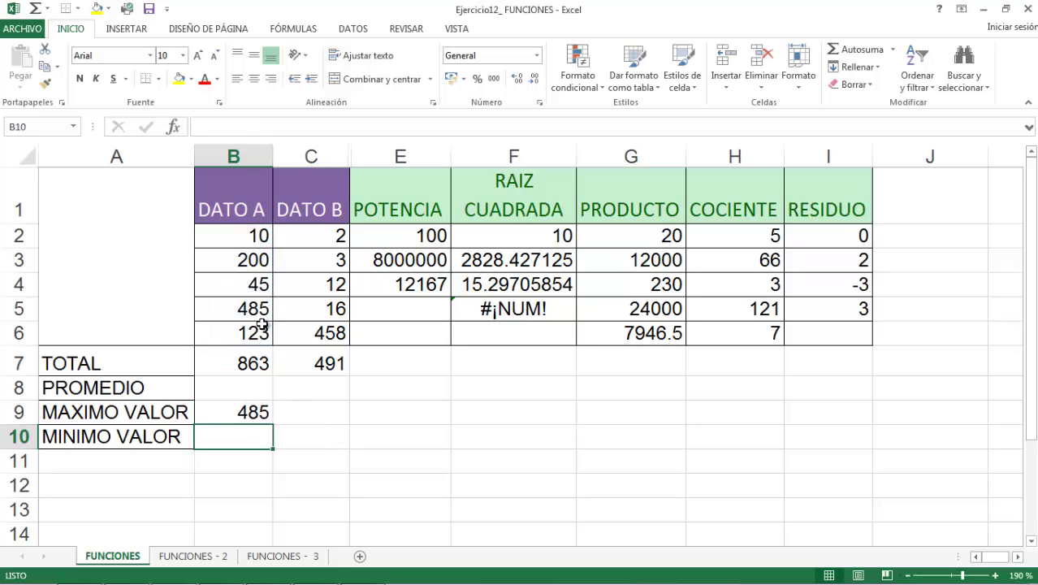
{"action": "left_click", "coordinate": [242, 412]}
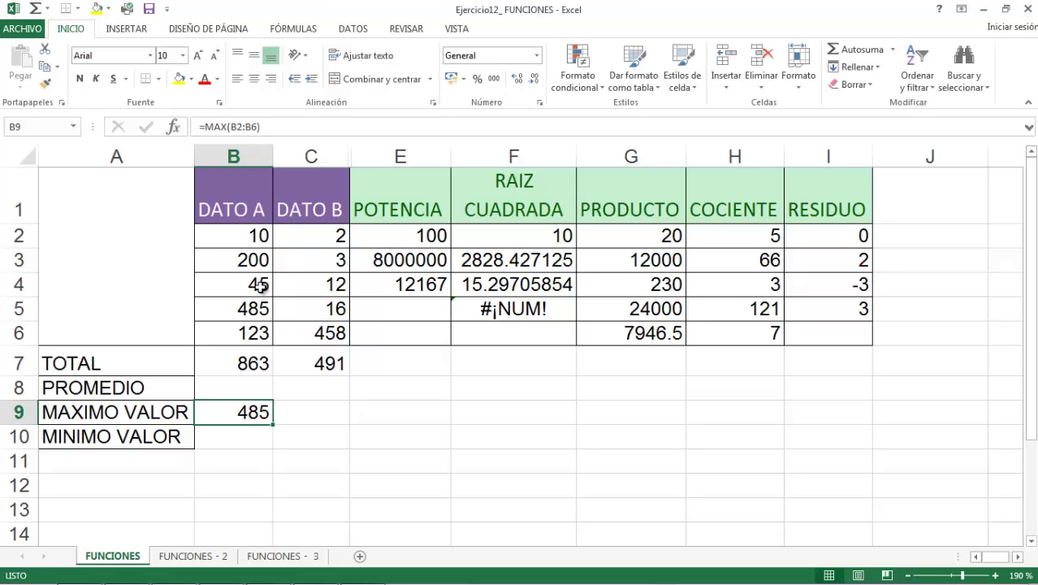
Enter =MAX(C2,C4,23) in cell C9, combining two DATO B cells with a constant, and review the formula.
{"action": "left_click", "coordinate": [297, 417]}
{"action": "type", "text": "="}
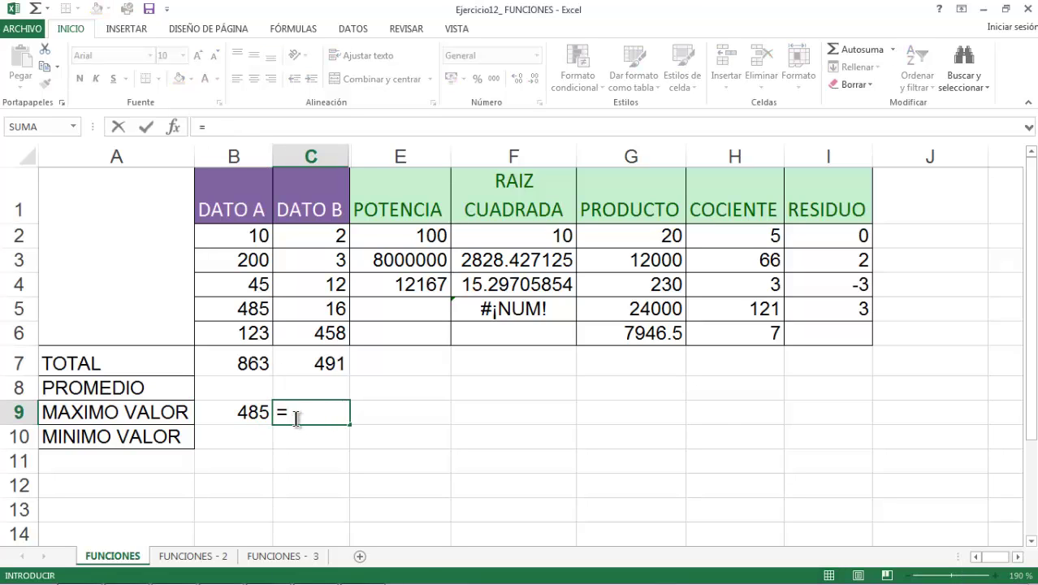
{"action": "type", "text": "MAX("}
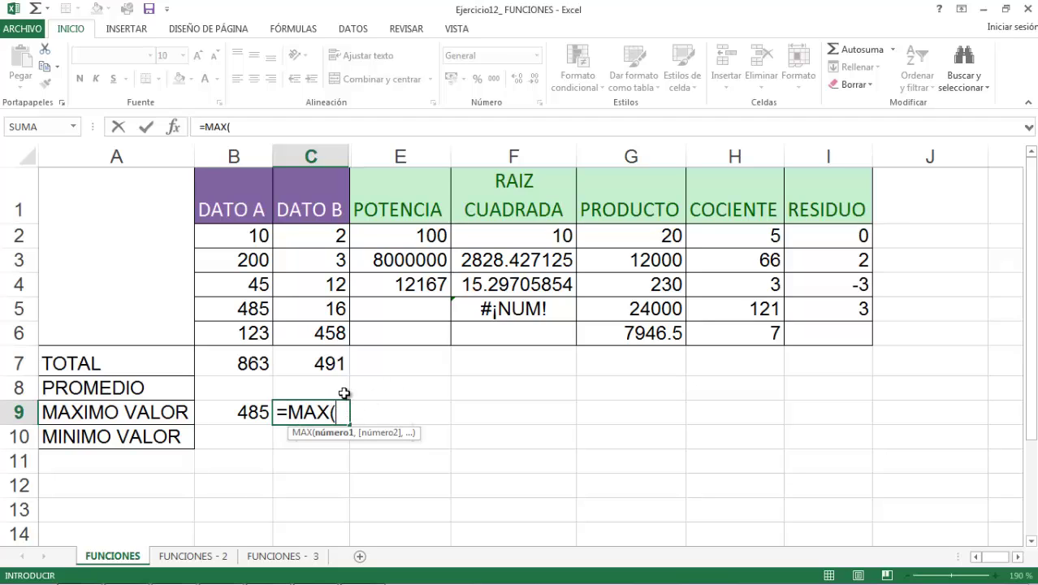
{"action": "left_click", "coordinate": [320, 233]}
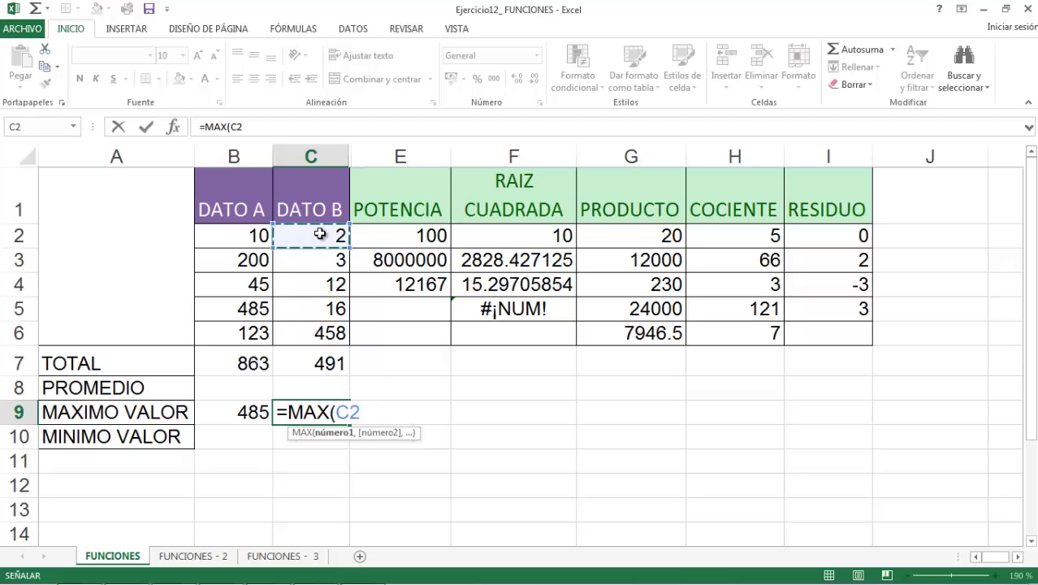
{"action": "type", "text": ","}
{"action": "left_click", "coordinate": [336, 292]}
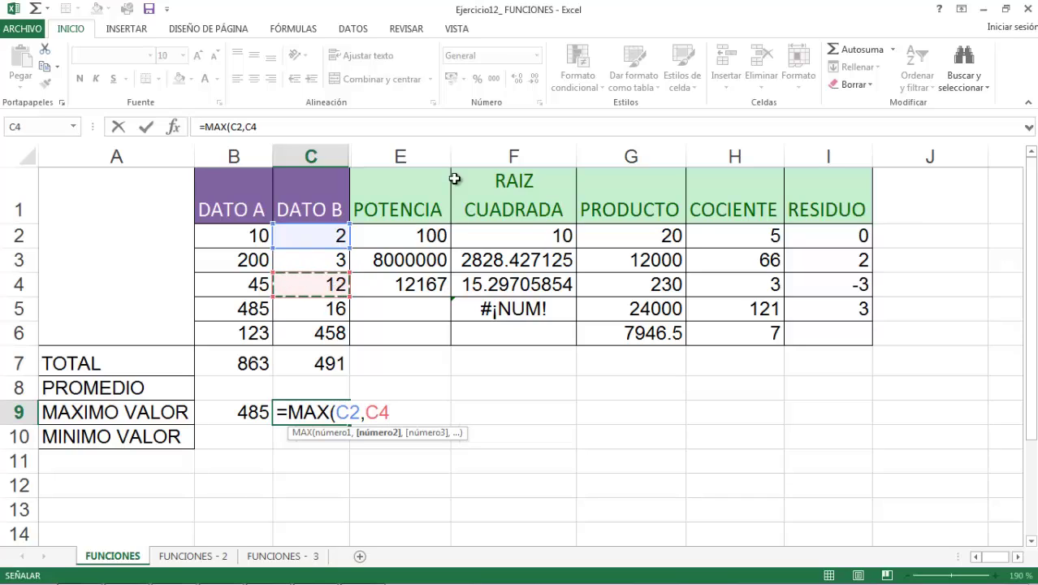
{"action": "type", "text": ","}
{"action": "type", "text": "2"}
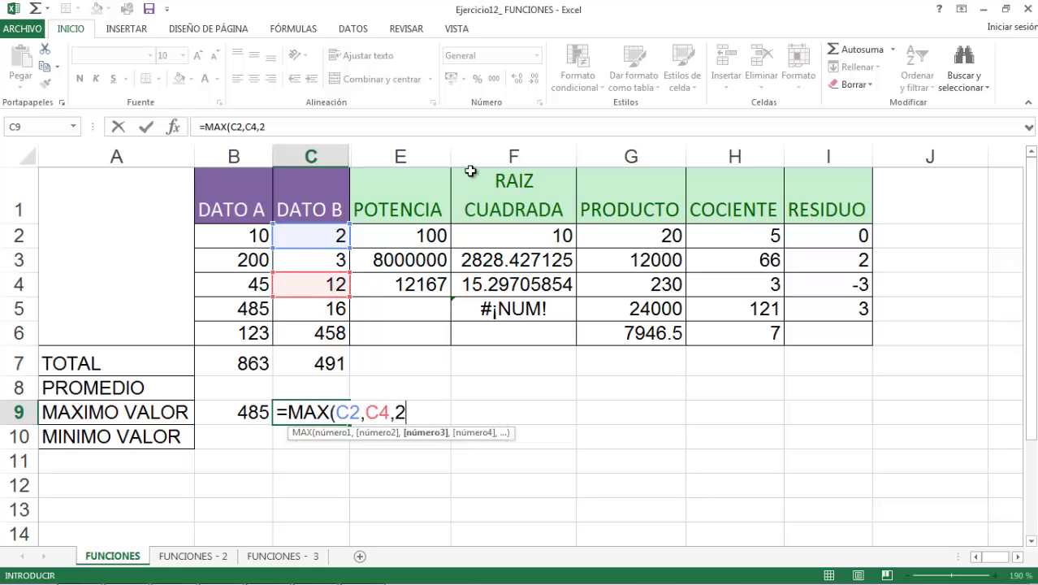
{"action": "type", "text": "3)"}
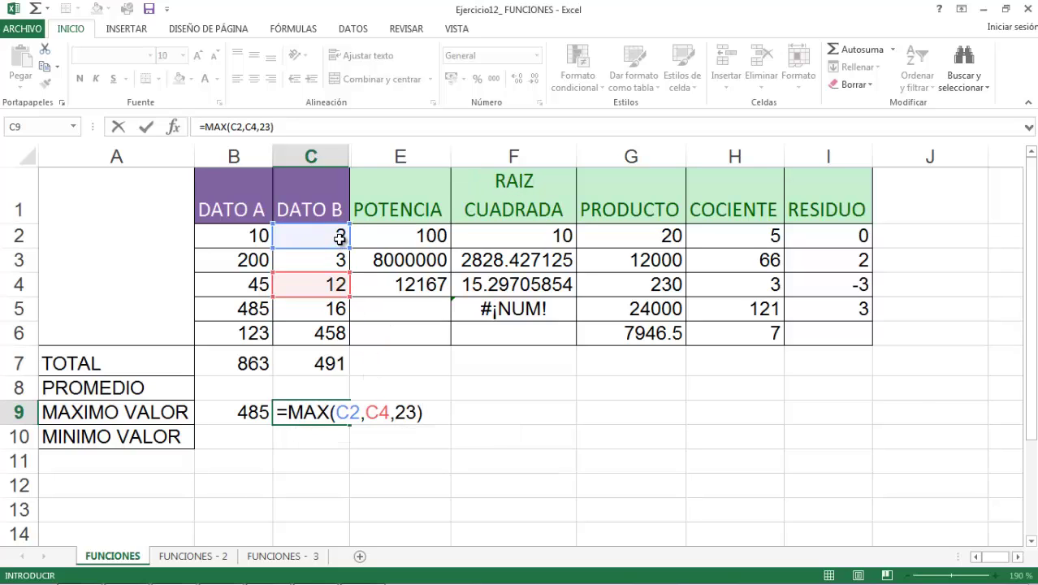
{"action": "key", "text": "Return"}
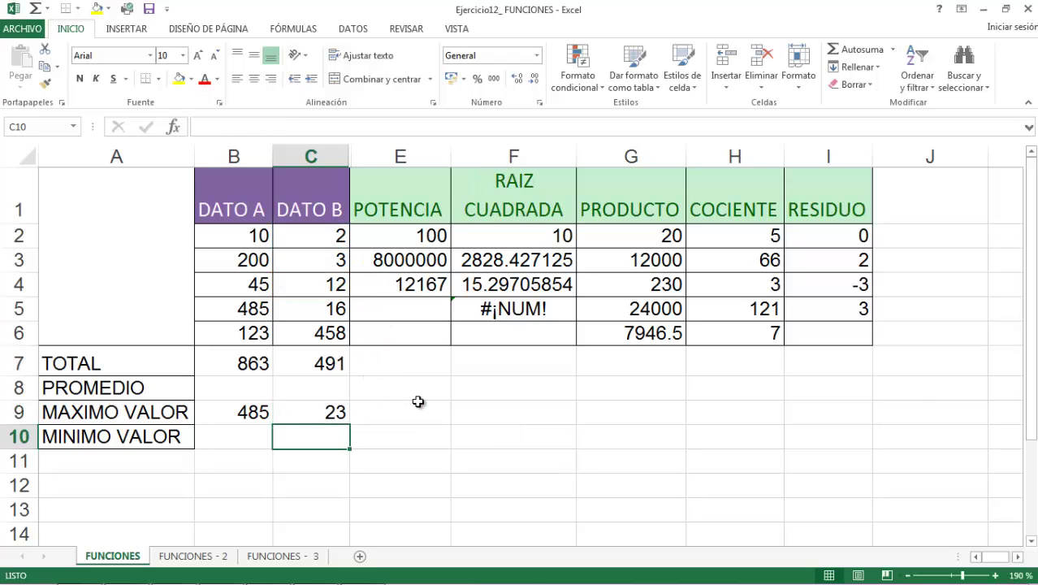
{"action": "left_click", "coordinate": [325, 418]}
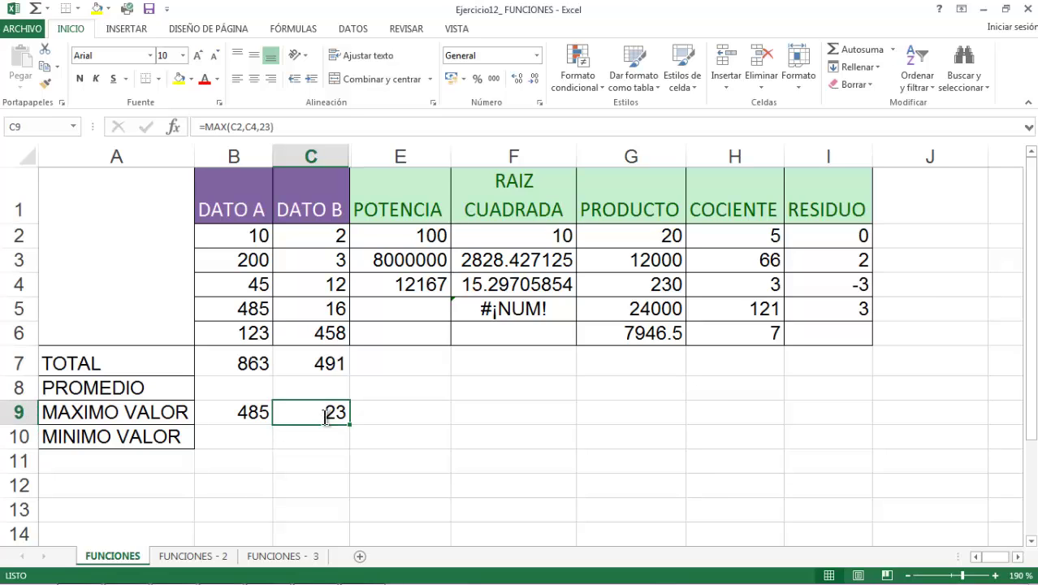
{"action": "double_click", "coordinate": [332, 410]}
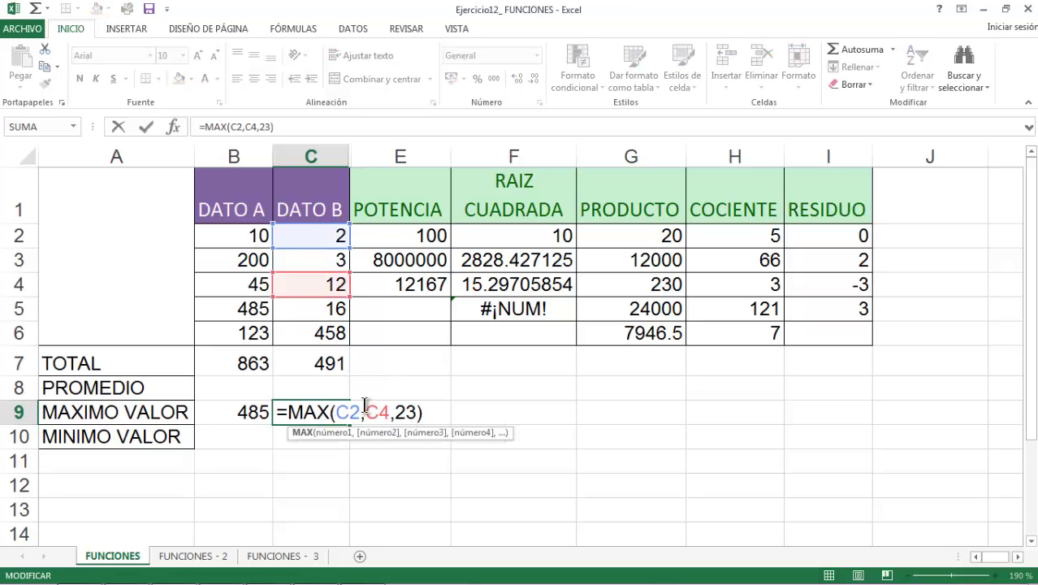
{"action": "key", "text": "Return"}
Enter =MAX(234,34,45) in cell E9, using only constant numbers, and review the formula.
{"action": "left_click", "coordinate": [421, 404]}
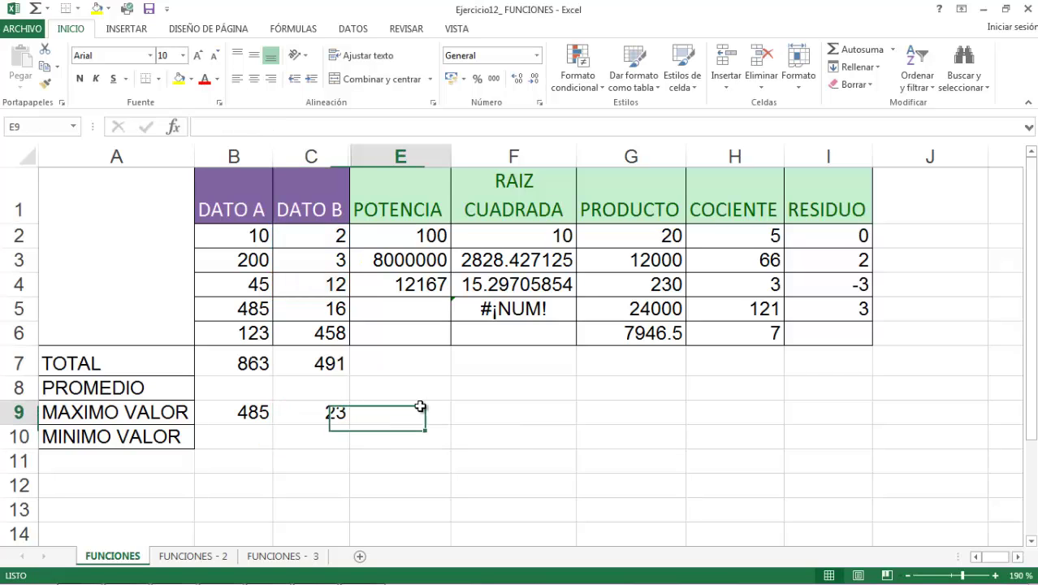
{"action": "type", "text": "=M"}
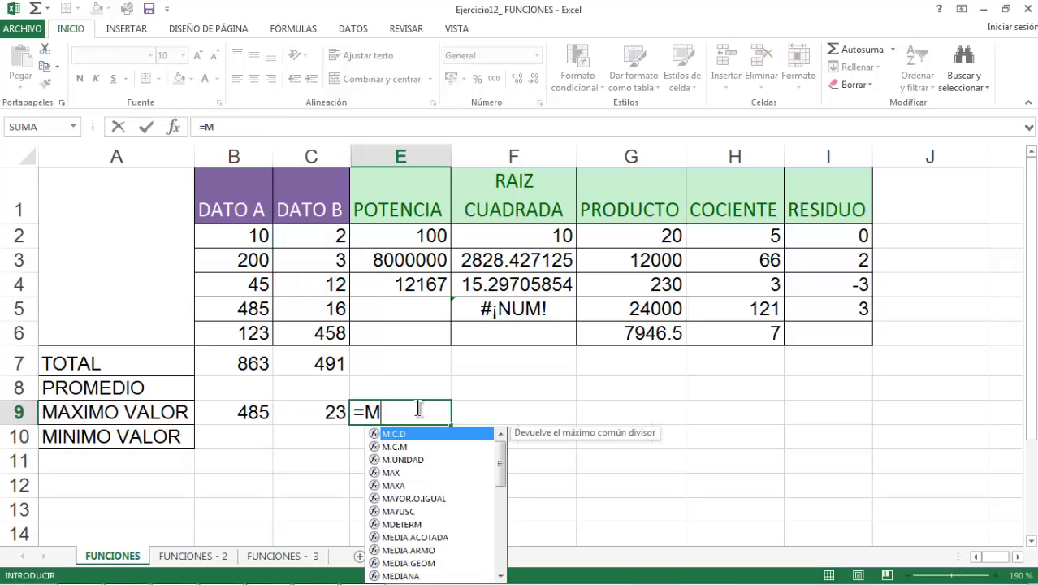
{"action": "type", "text": "AX("}
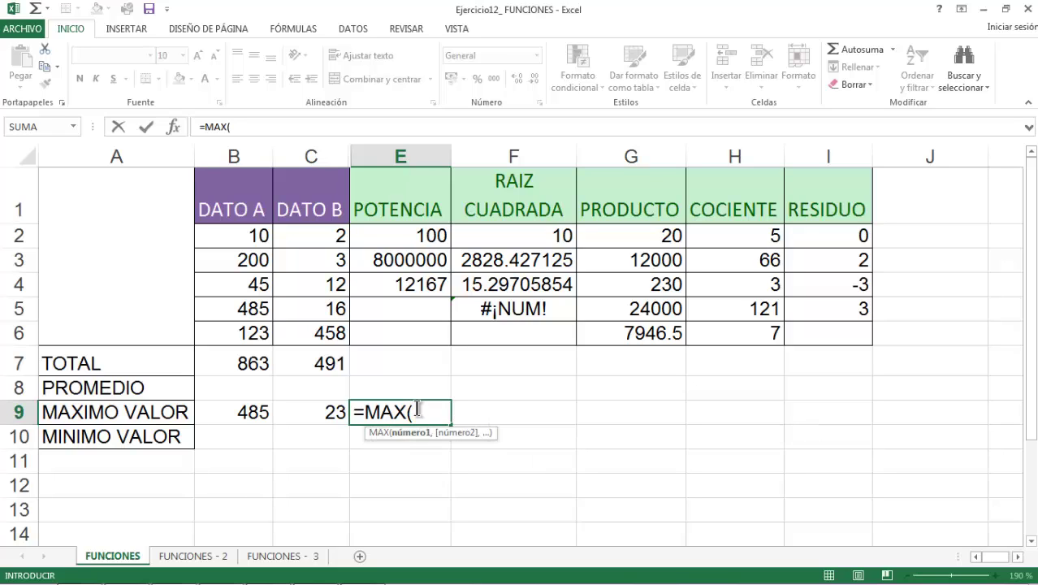
{"action": "type", "text": "234,"}
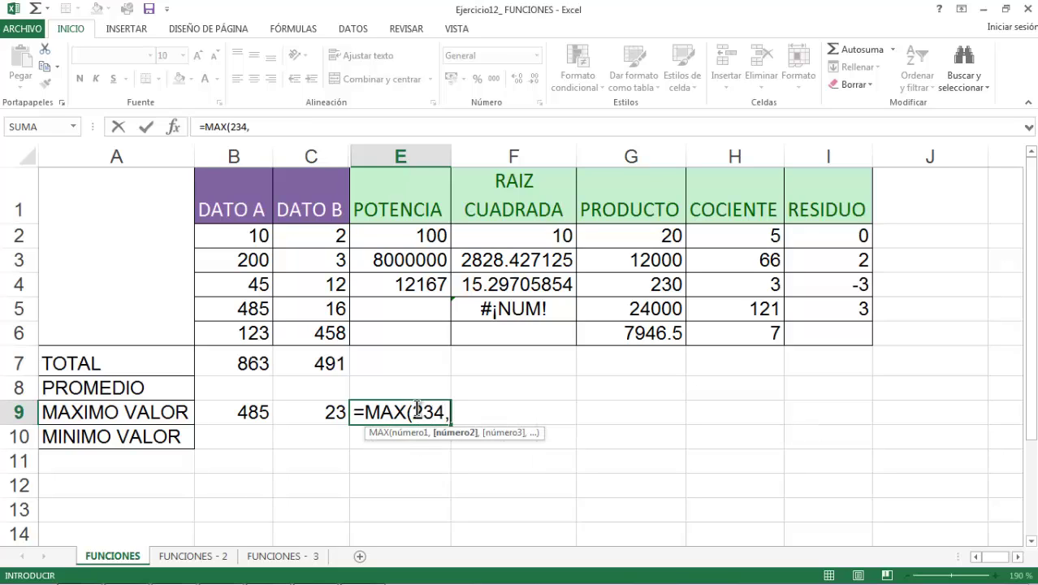
{"action": "type", "text": "34,45"}
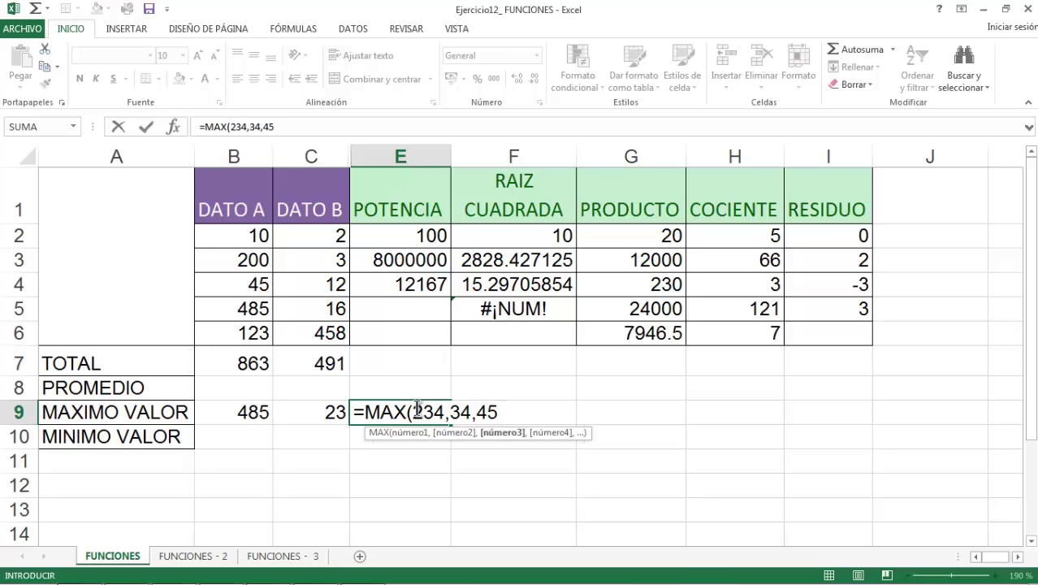
{"action": "type", "text": ")"}
{"action": "key", "text": "Return"}
{"action": "left_click", "coordinate": [414, 408]}
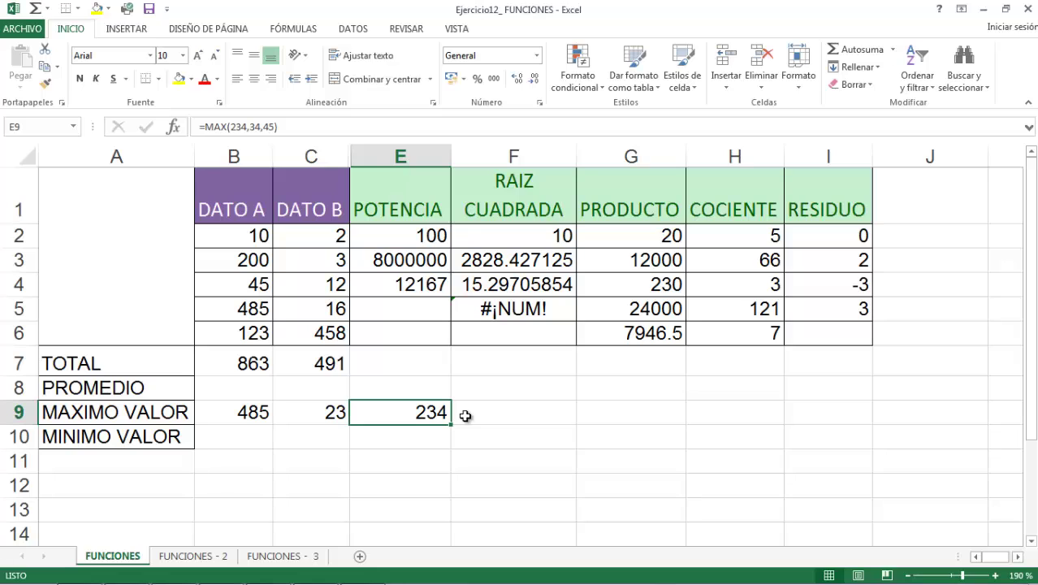
{"action": "double_click", "coordinate": [417, 415]}
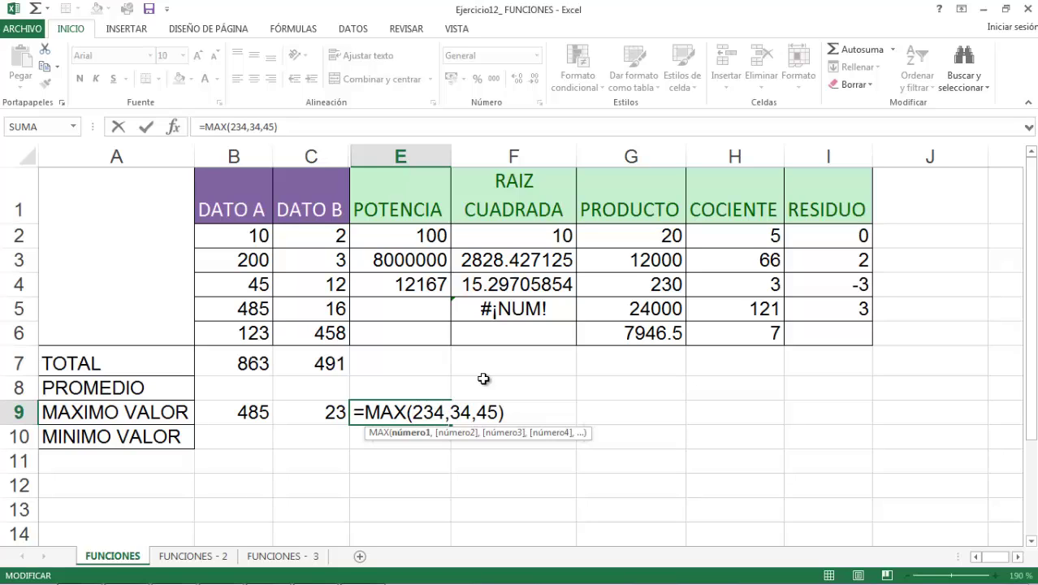
{"action": "key", "text": "Return"}
{"action": "left_click", "coordinate": [418, 410]}
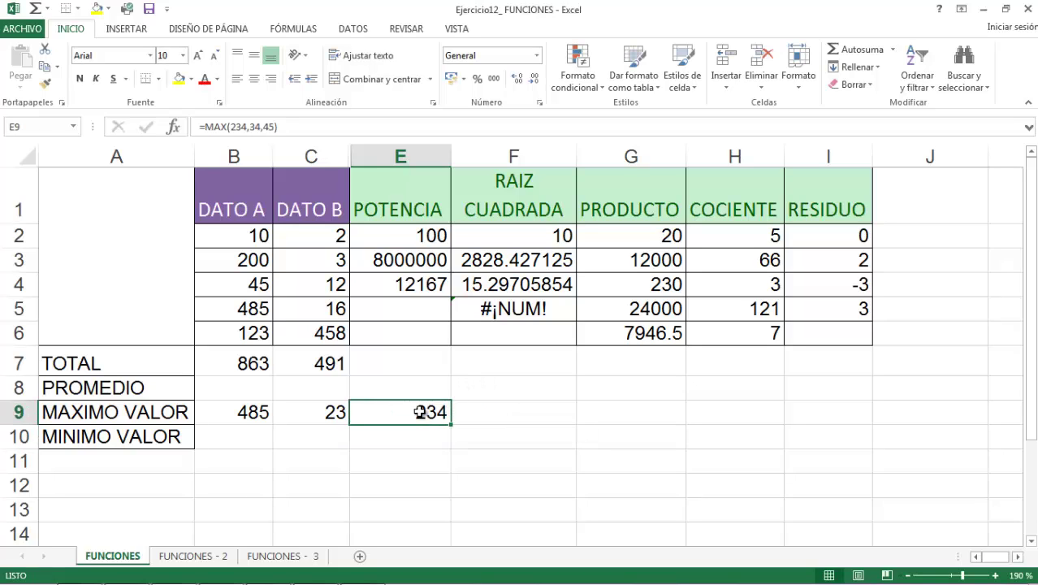
Switch to the PowerPoint presentation and read the slide explaining the MIN function's syntax.
{"action": "left_click", "coordinate": [231, 414]}
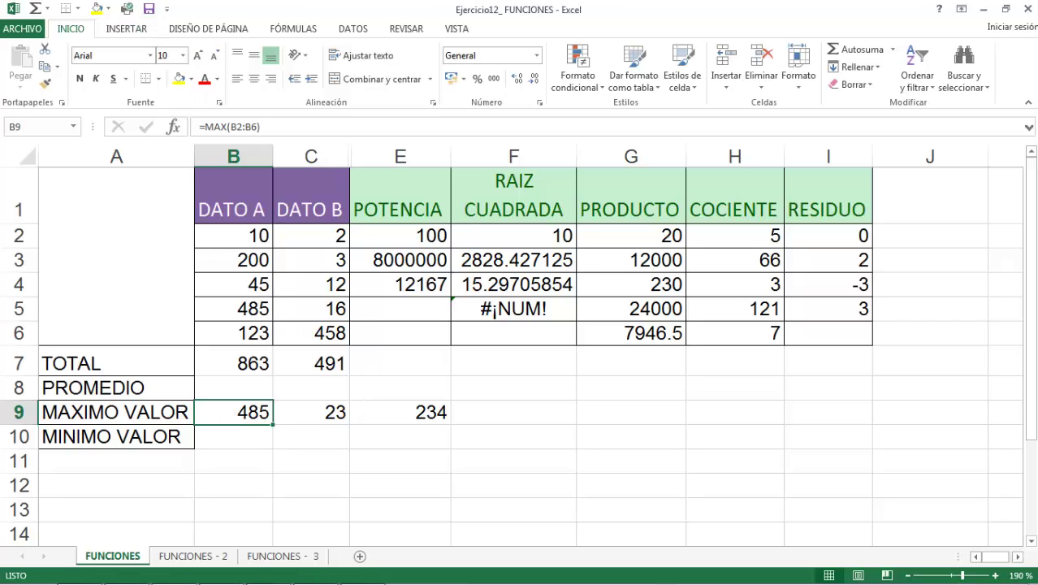
{"action": "left_click", "coordinate": [230, 568]}
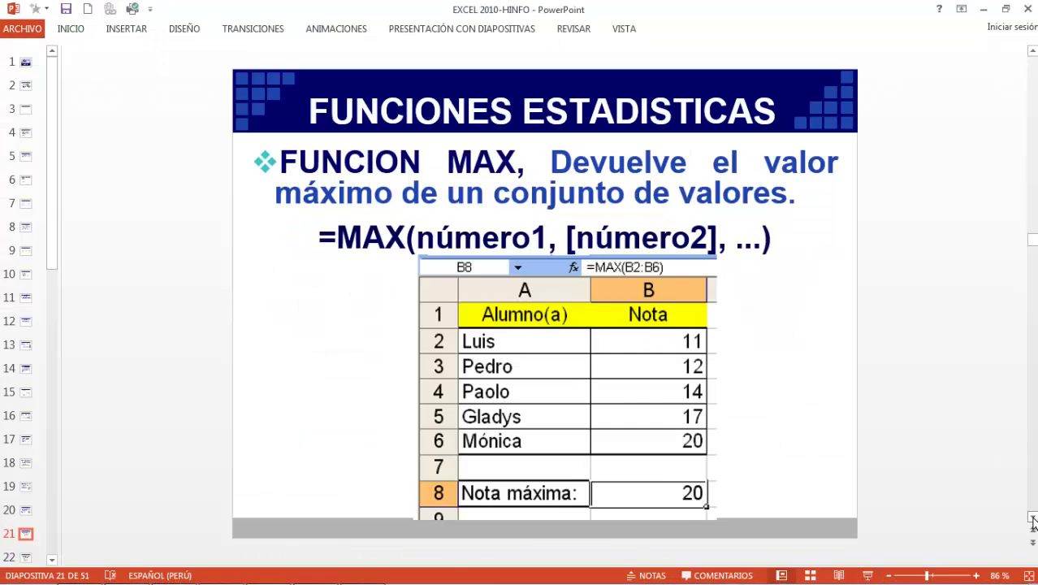
{"action": "scroll", "coordinate": [830, 156], "scroll_direction": "down", "scroll_amount": 1}
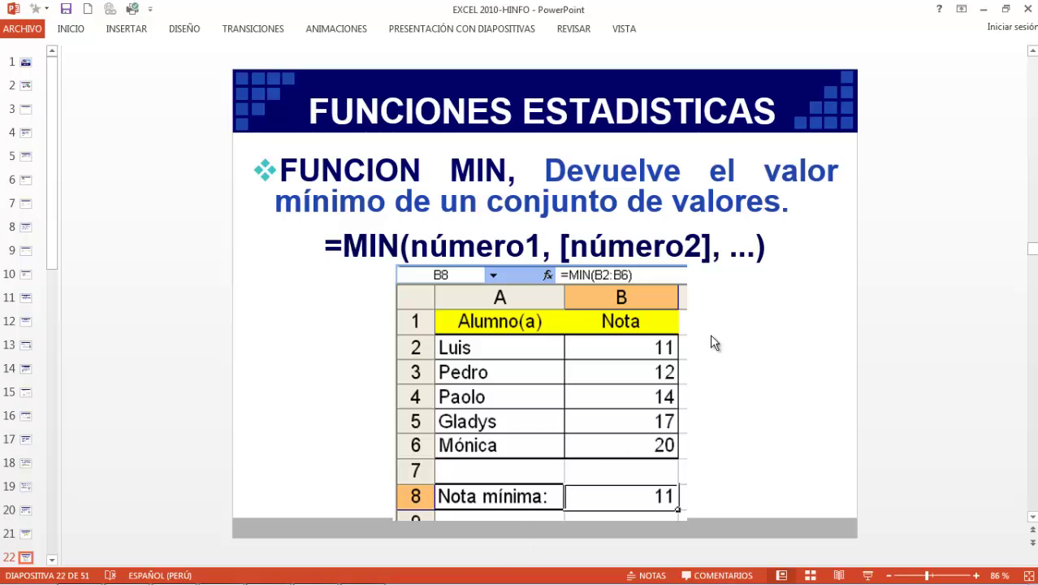
Switch back to the Excel workbook, enter =MIN(B2:B6) in cell B10, and check it against the DATO A values.
{"action": "mouse_move", "coordinate": [203, 579]}
{"action": "left_click", "coordinate": [174, 569]}
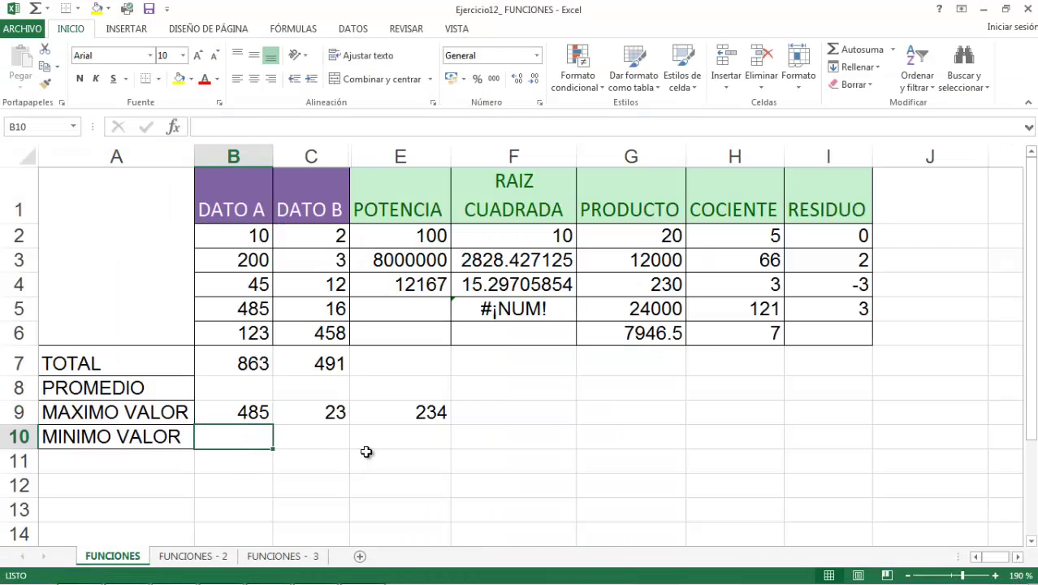
{"action": "type", "text": "=MIN("}
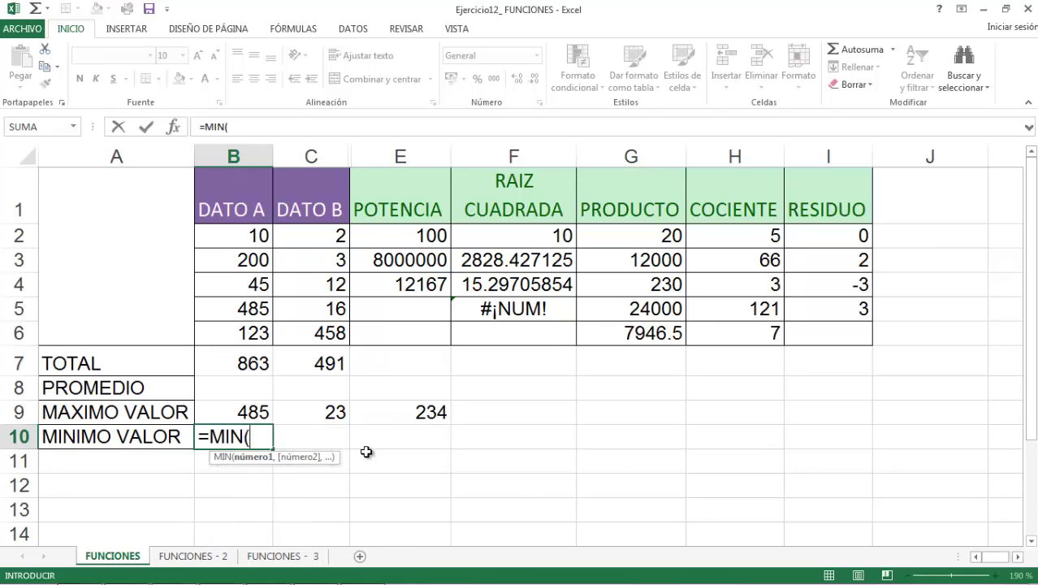
{"action": "left_click_drag", "start_coordinate": [252, 235], "coordinate": [250, 333]}
{"action": "type", "text": ")"}
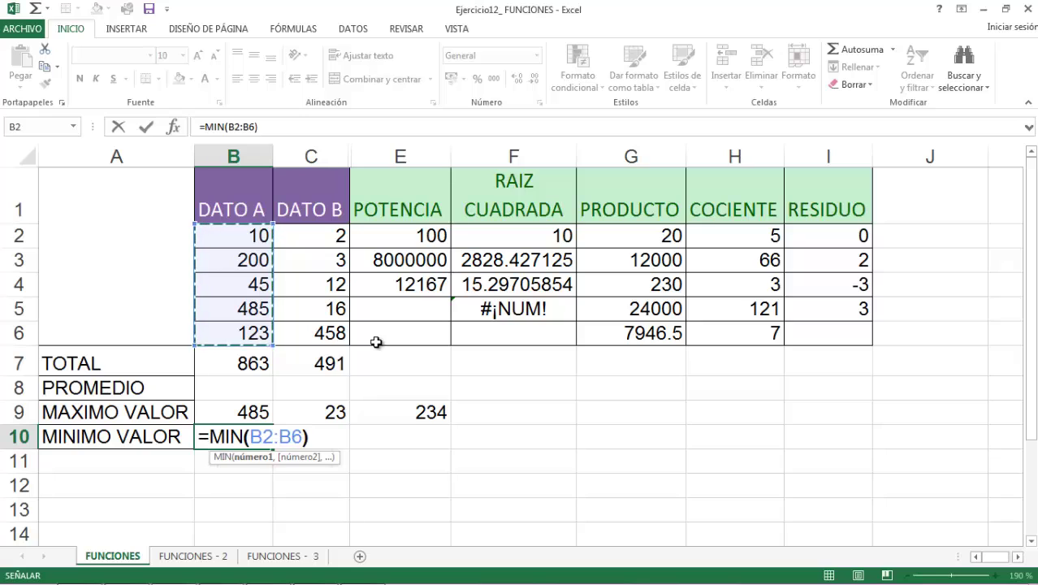
{"action": "key", "text": "Return"}
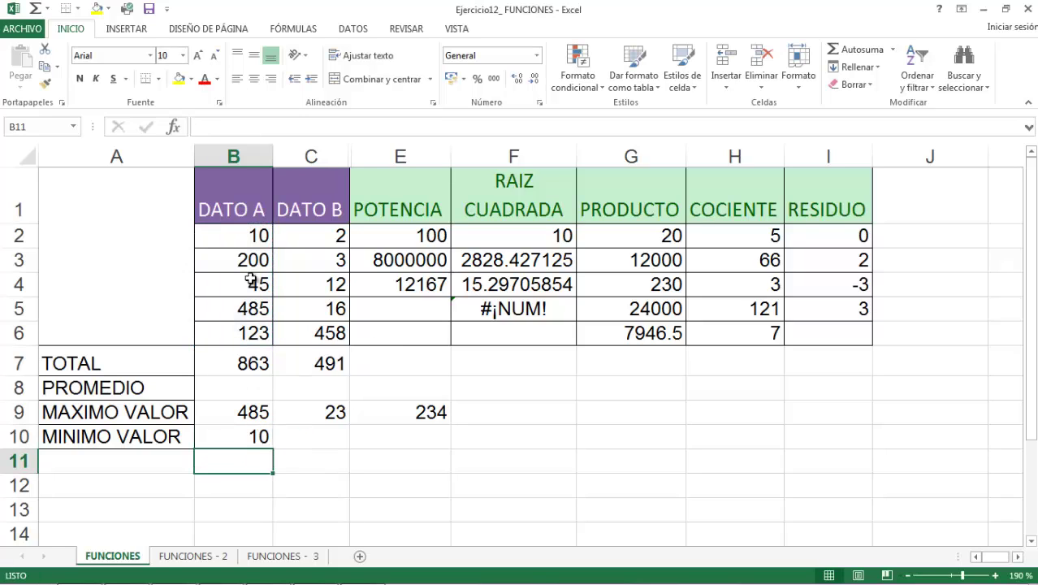
{"action": "left_click_drag", "start_coordinate": [250, 235], "coordinate": [250, 329]}
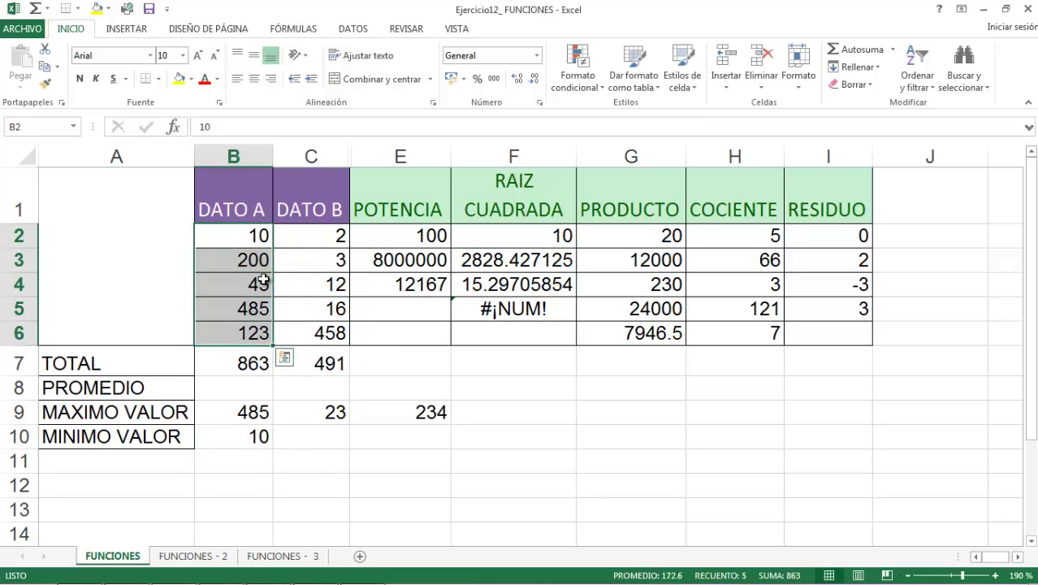
{"action": "left_click", "coordinate": [243, 235]}
{"action": "left_click", "coordinate": [262, 433]}
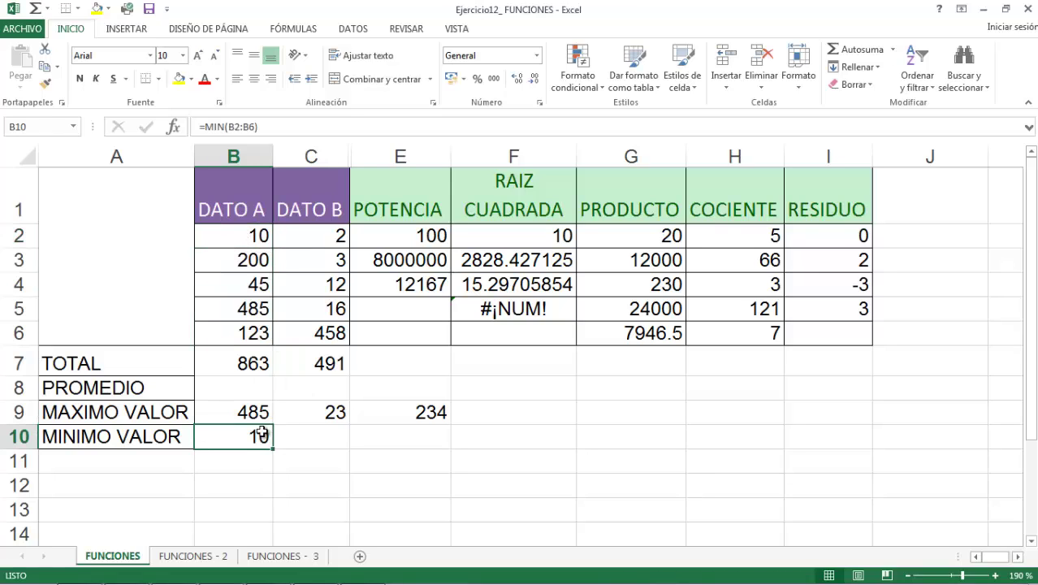
Enter =MIN(B3,B5,C4,2) in cell C10, combining three cell references with a constant, and review the formula.
{"action": "left_click", "coordinate": [306, 436]}
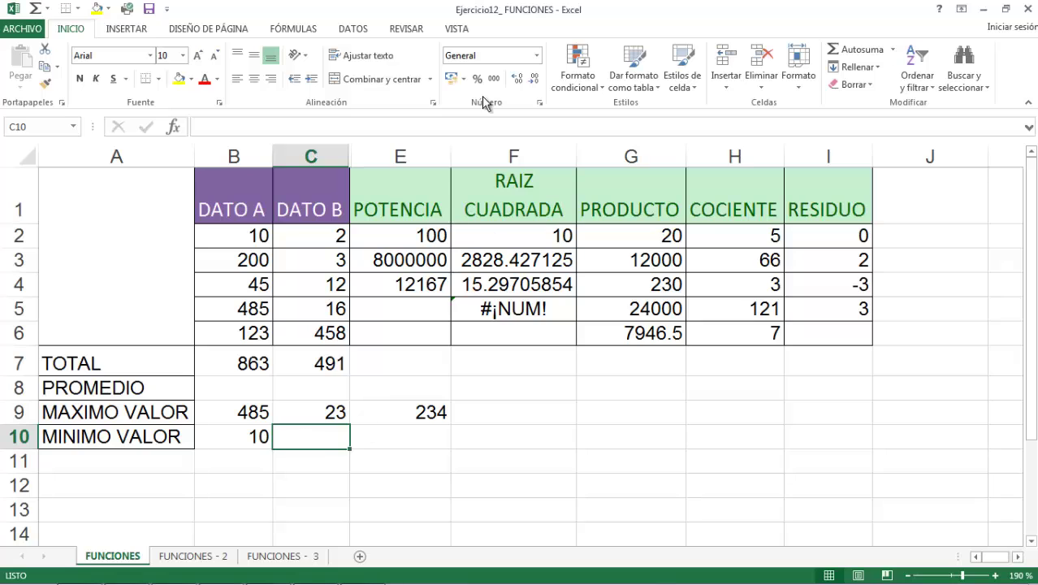
{"action": "type", "text": "="}
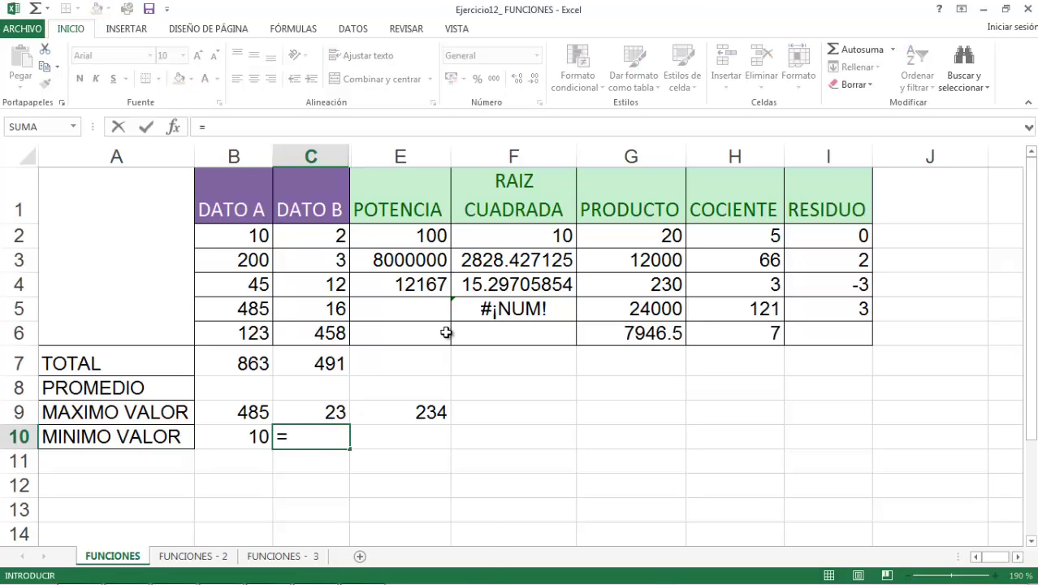
{"action": "type", "text": "MIN("}
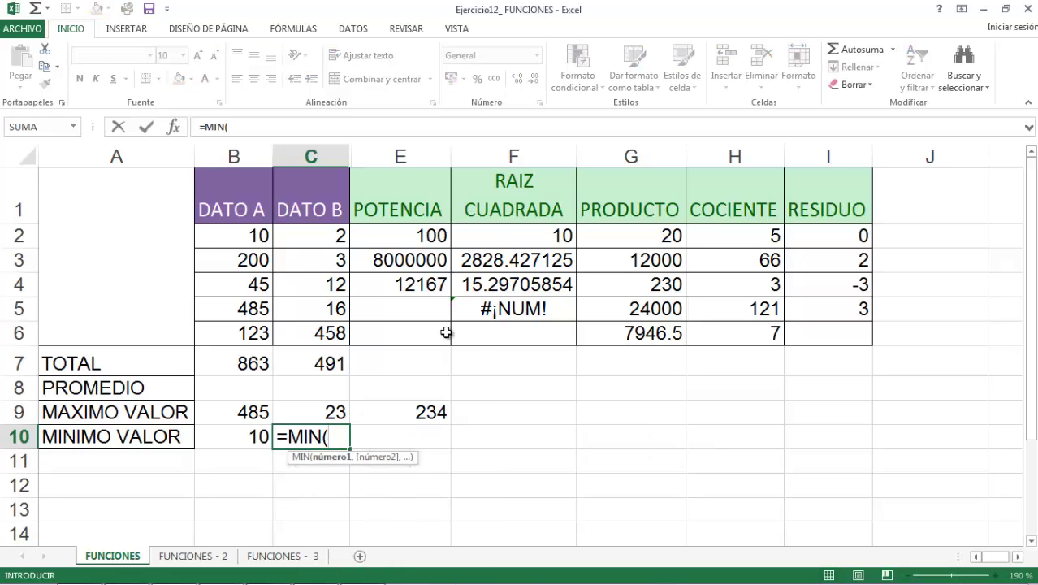
{"action": "left_click", "coordinate": [260, 260]}
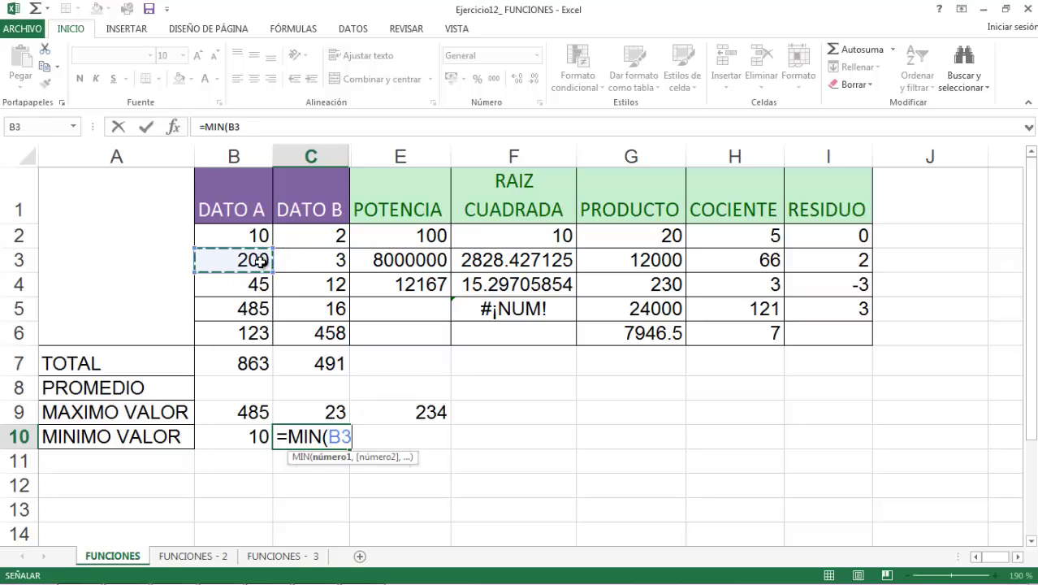
{"action": "type", "text": ","}
{"action": "left_click", "coordinate": [258, 309]}
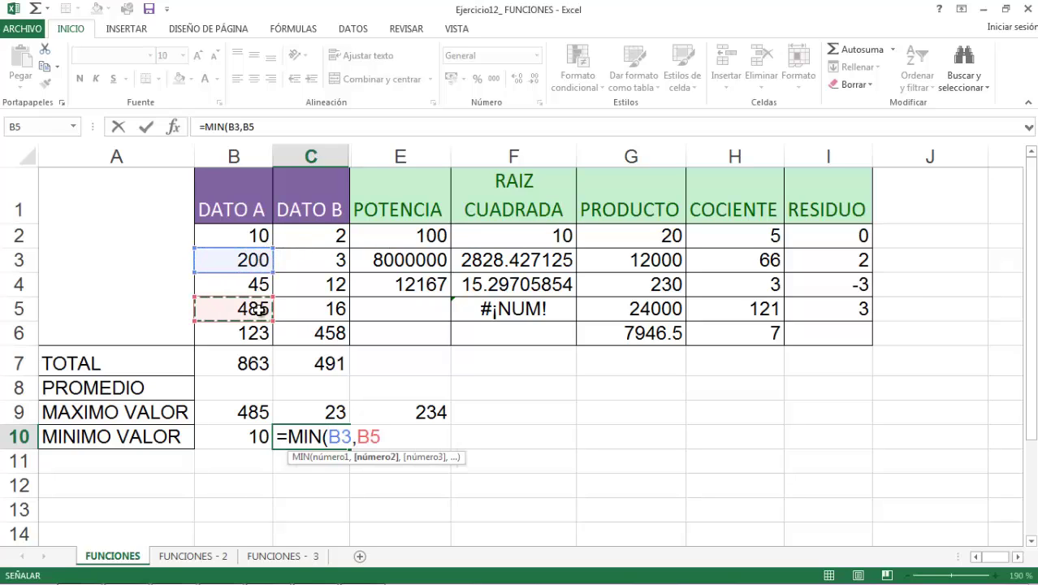
{"action": "type", "text": ","}
{"action": "left_click", "coordinate": [341, 284]}
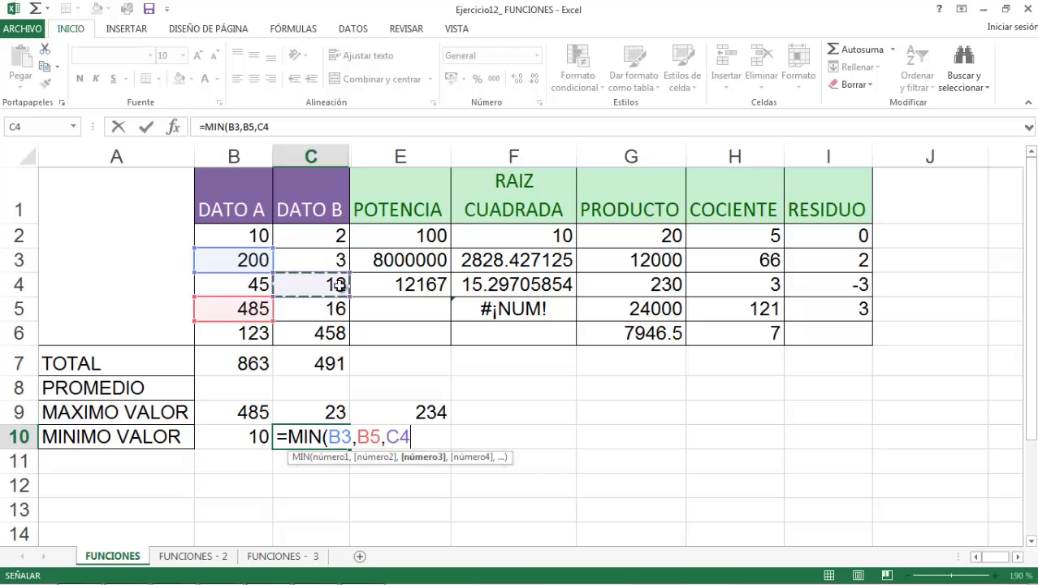
{"action": "type", "text": ","}
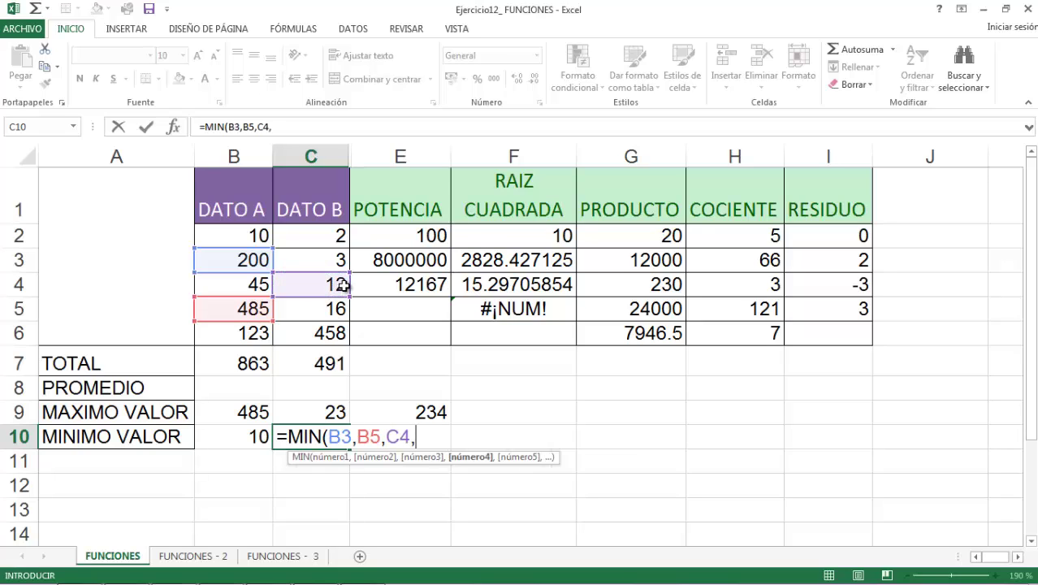
{"action": "type", "text": "2)"}
{"action": "key", "text": "Return"}
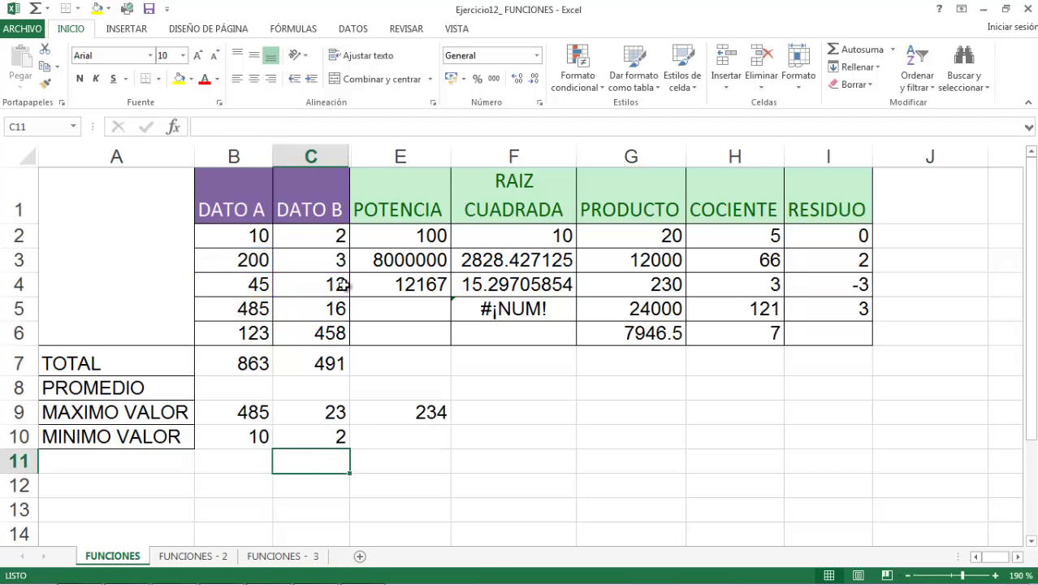
{"action": "left_click", "coordinate": [317, 434]}
{"action": "double_click", "coordinate": [318, 434]}
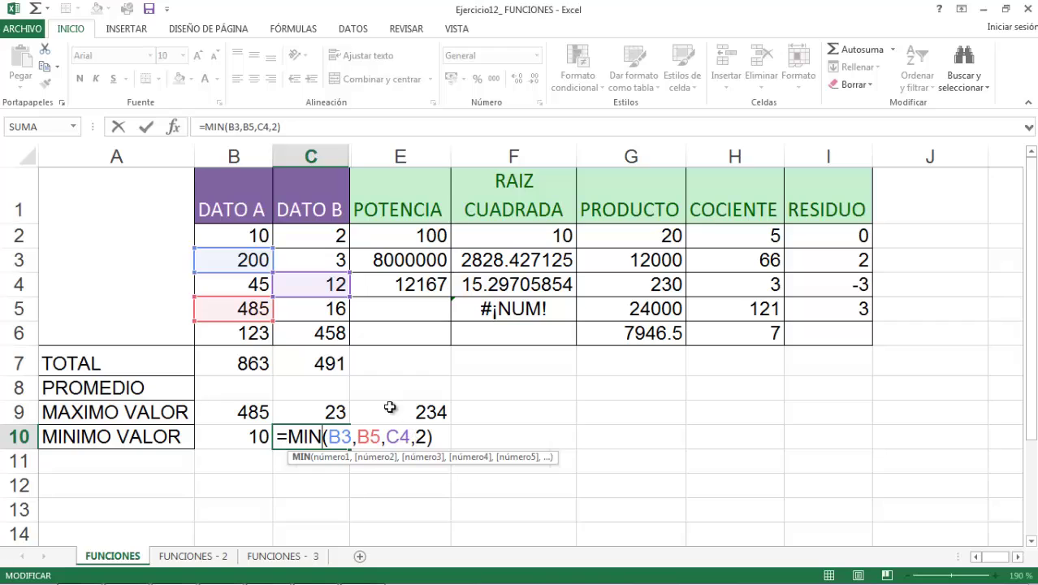
{"action": "key", "text": "Return"}
Enter =MIN(23,3.5,3) in cell E10, using only constant numbers.
{"action": "left_click", "coordinate": [433, 435]}
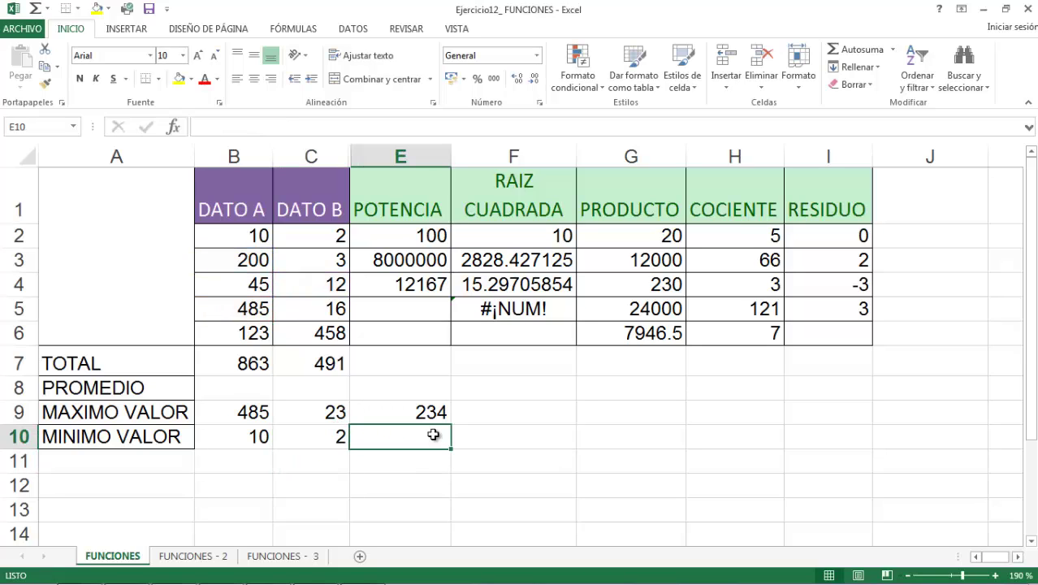
{"action": "type", "text": "="}
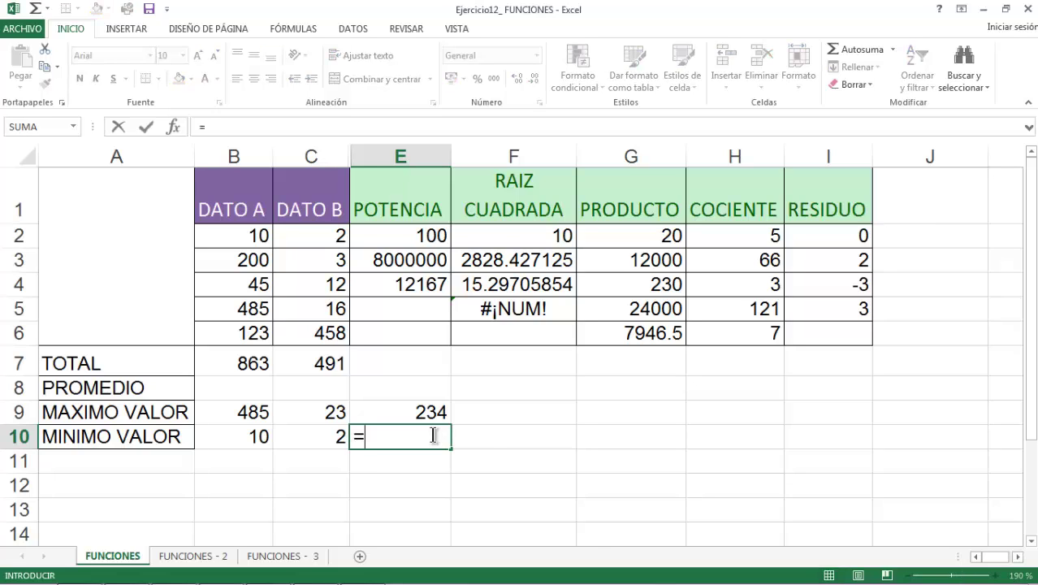
{"action": "type", "text": "MIN("}
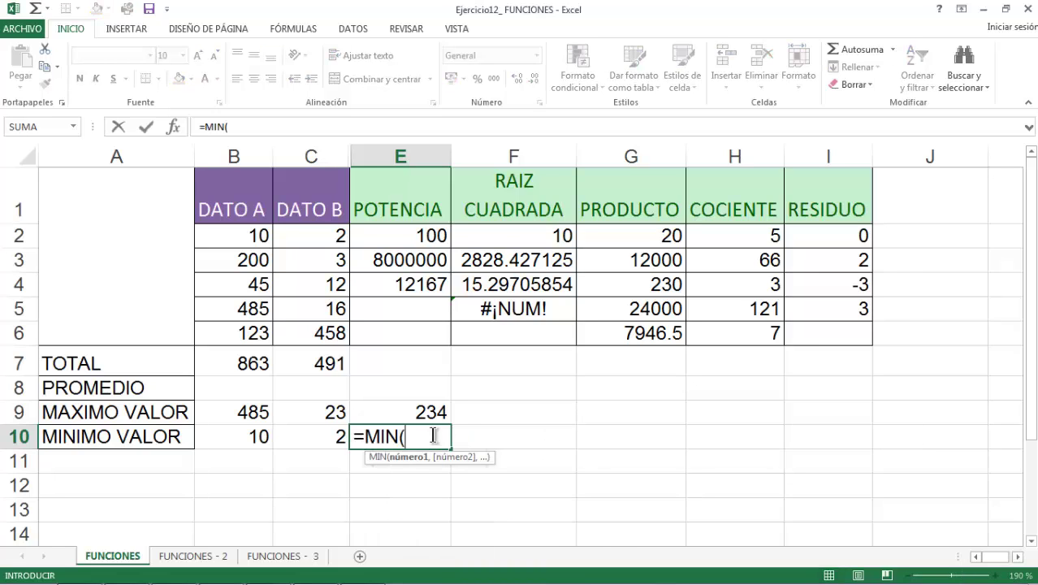
{"action": "type", "text": "23,"}
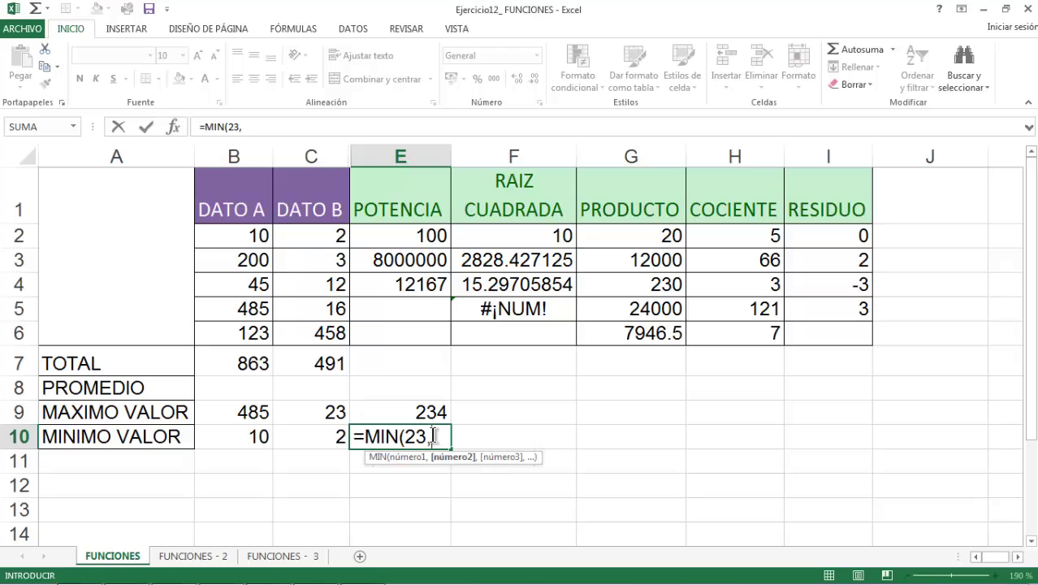
{"action": "type", "text": "3.5,3"}
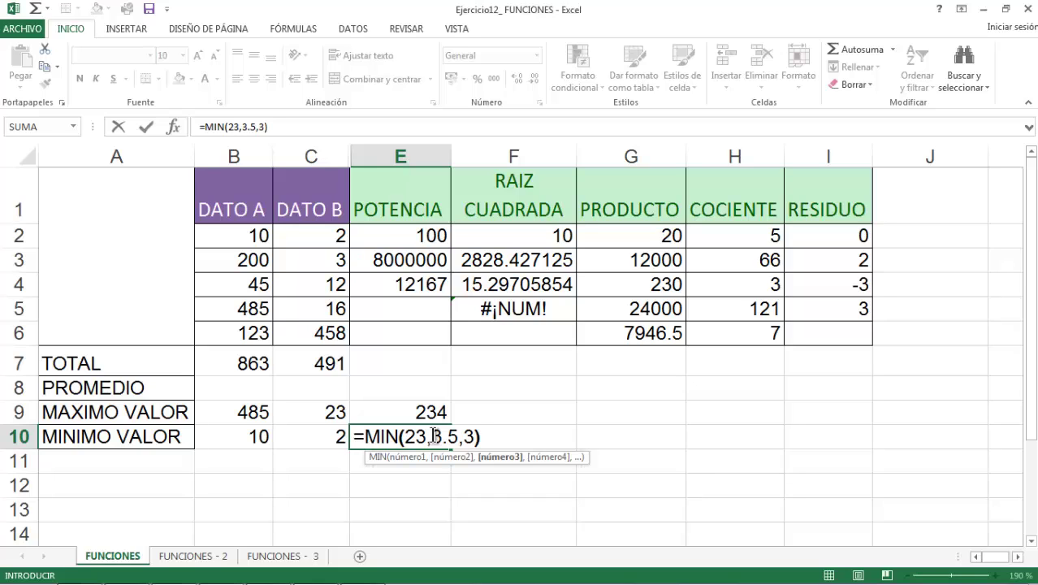
{"action": "key", "text": "Return"}
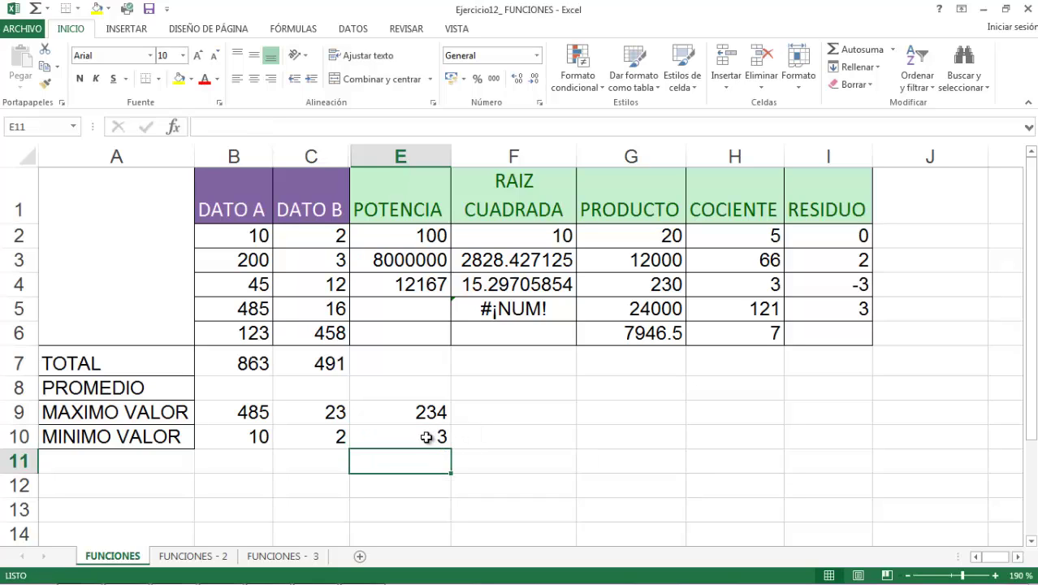
Change the last constant of the MIN formula in cell E10 to 4 and review the formula.
{"action": "left_click", "coordinate": [429, 438]}
{"action": "double_click", "coordinate": [438, 437]}
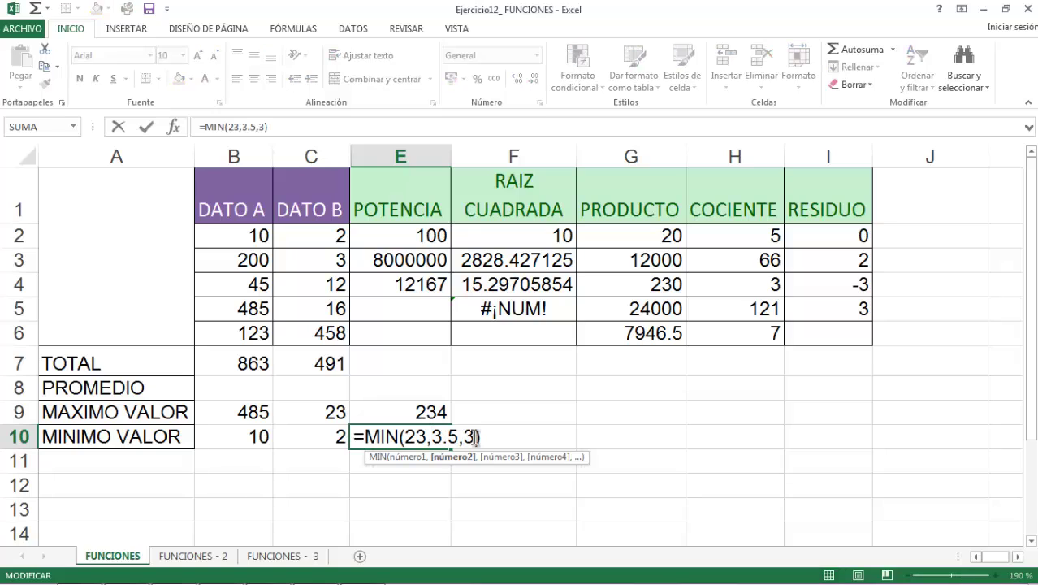
{"action": "left_click", "coordinate": [475, 437]}
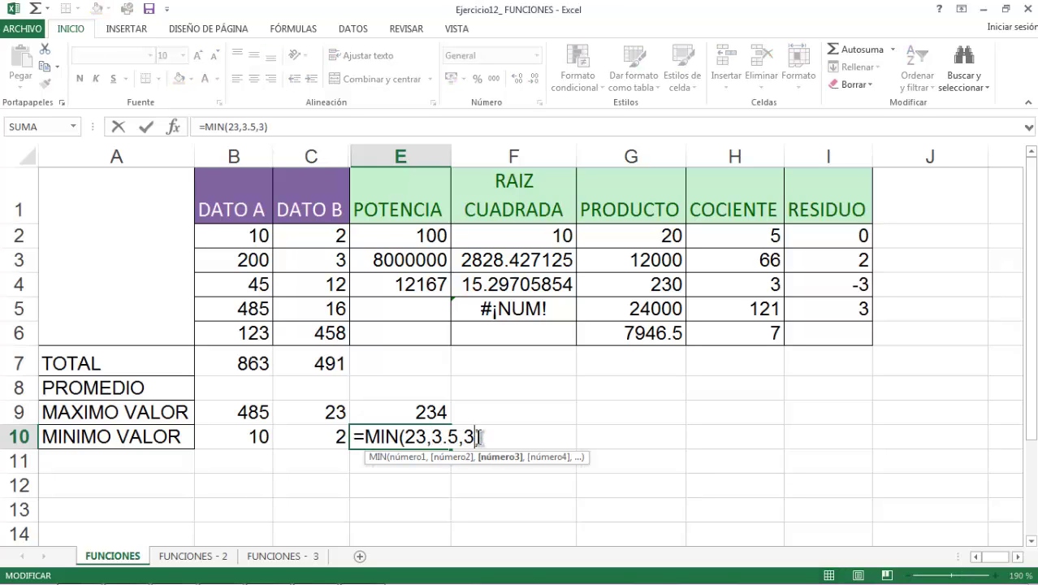
{"action": "key", "text": "BackSpace"}
{"action": "type", "text": "4"}
{"action": "key", "text": "Return"}
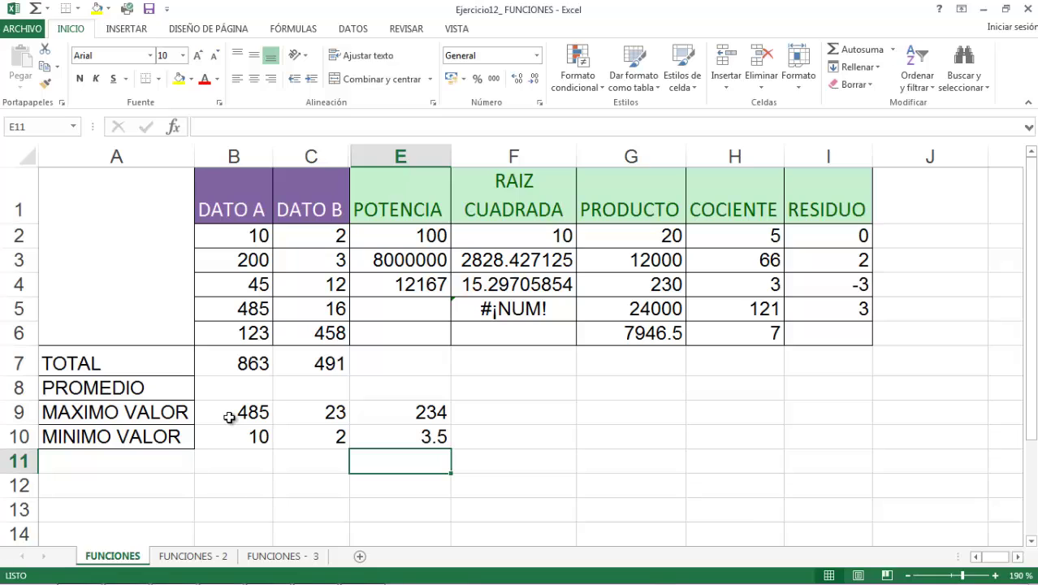
{"action": "double_click", "coordinate": [420, 436]}
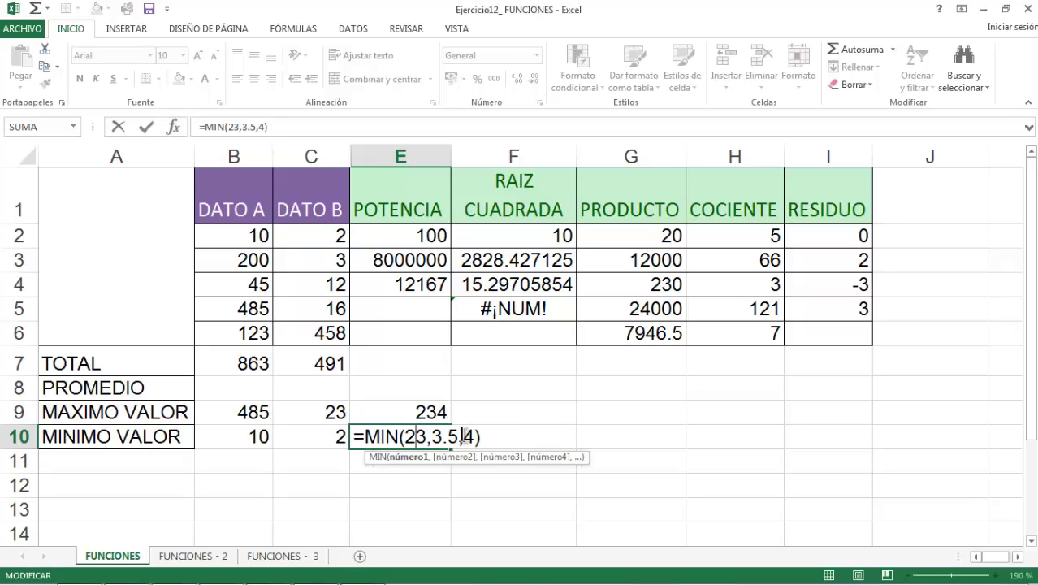
{"action": "key", "text": "Return"}
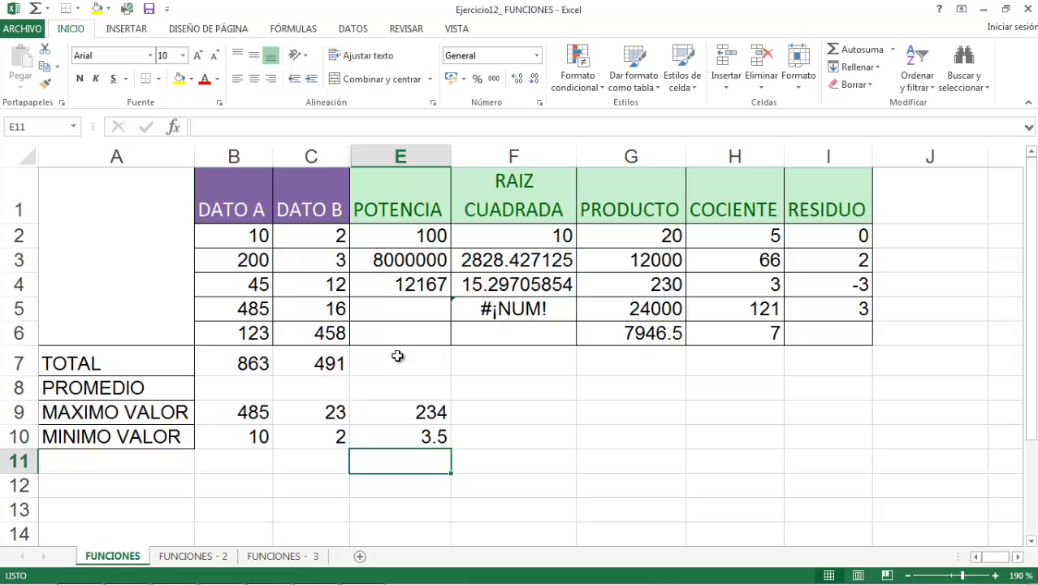
Review the MAX formula in cell E9 and look over the functions offered by AutoSum.
{"action": "left_click", "coordinate": [370, 417]}
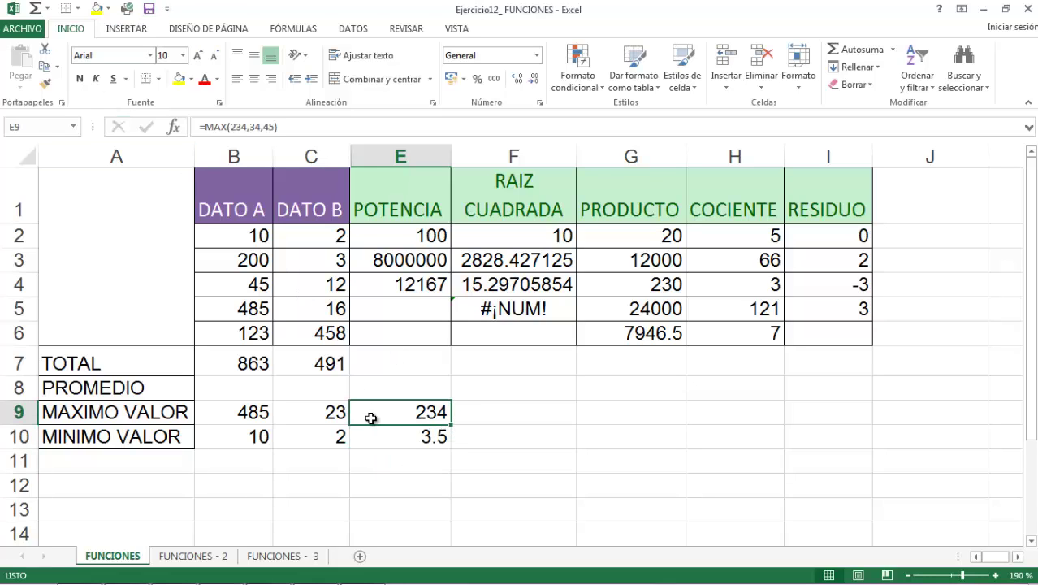
{"action": "left_click", "coordinate": [478, 417]}
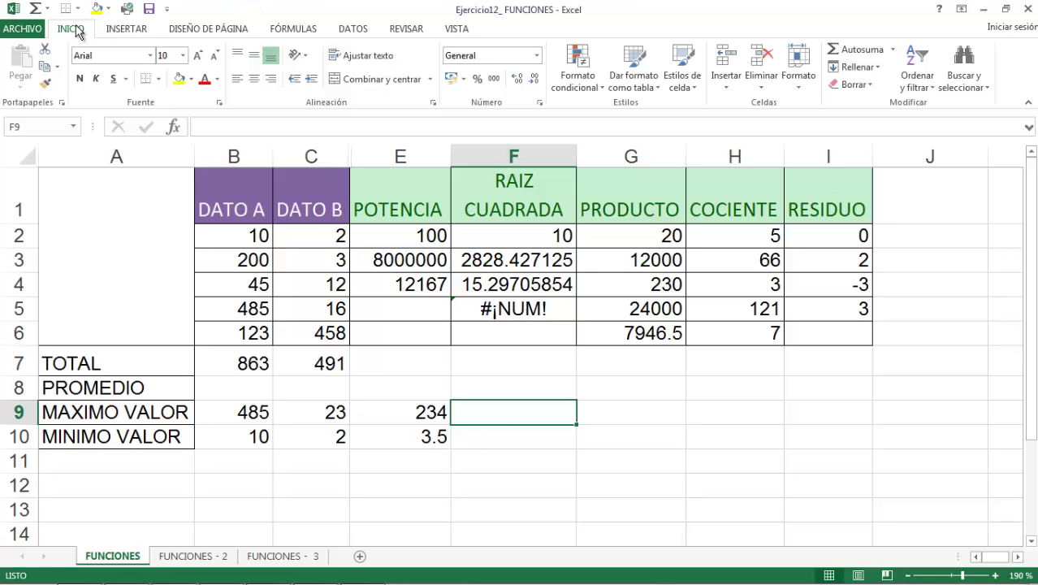
{"action": "left_click", "coordinate": [893, 51]}
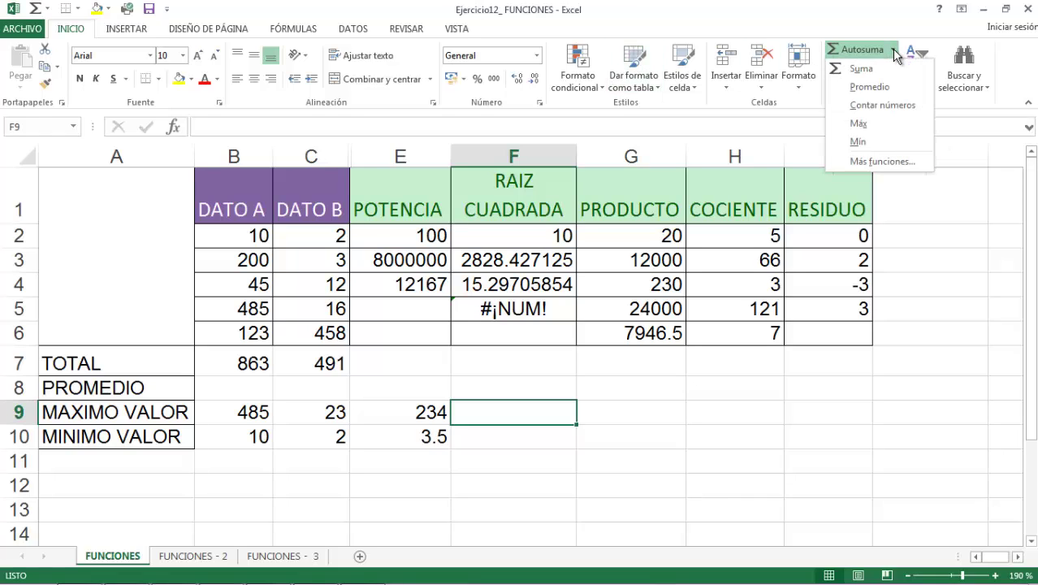
{"action": "left_click", "coordinate": [624, 414]}
Insert the AutoSum Max function in cell G9 over the PRODUCTO range G2:G6 and review the formula.
{"action": "left_click", "coordinate": [654, 409]}
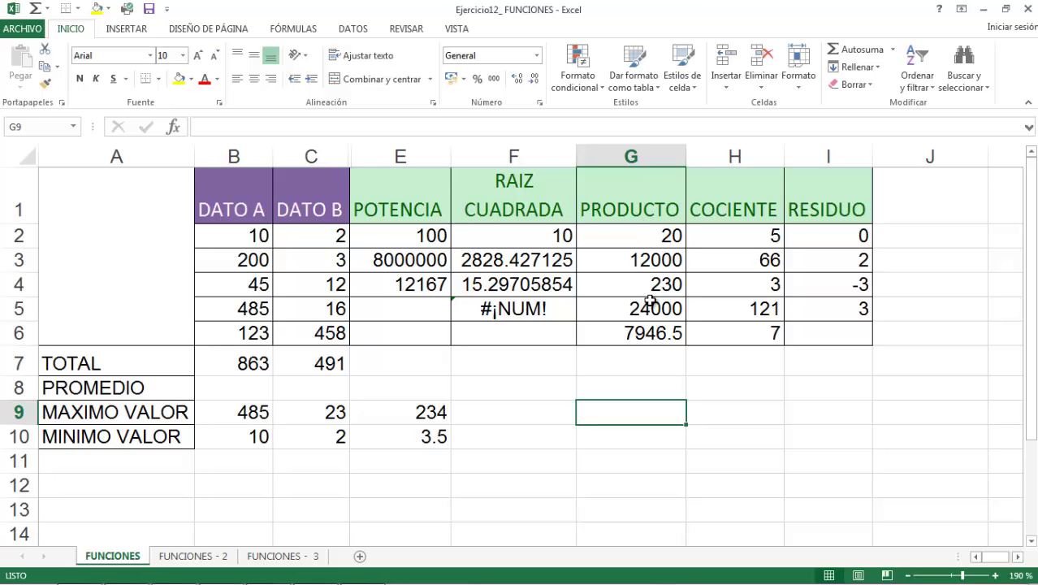
{"action": "left_click", "coordinate": [891, 50]}
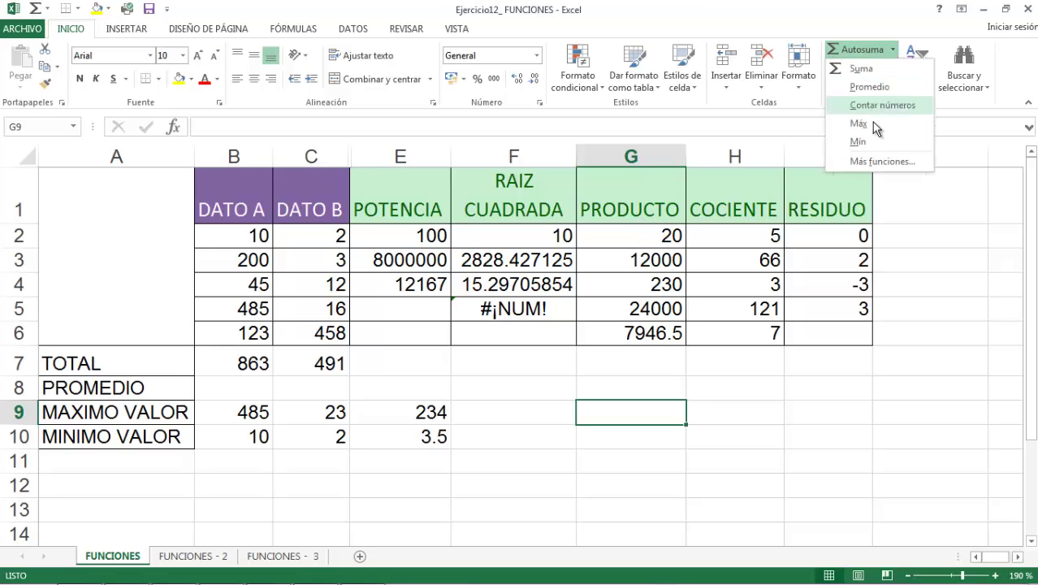
{"action": "left_click", "coordinate": [871, 123]}
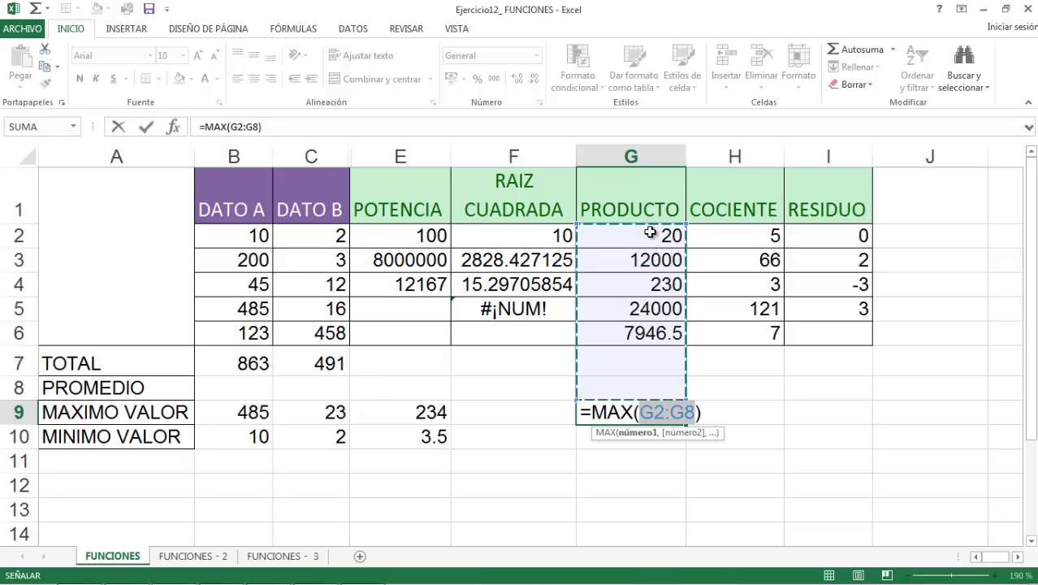
{"action": "left_click_drag", "start_coordinate": [651, 234], "coordinate": [654, 323]}
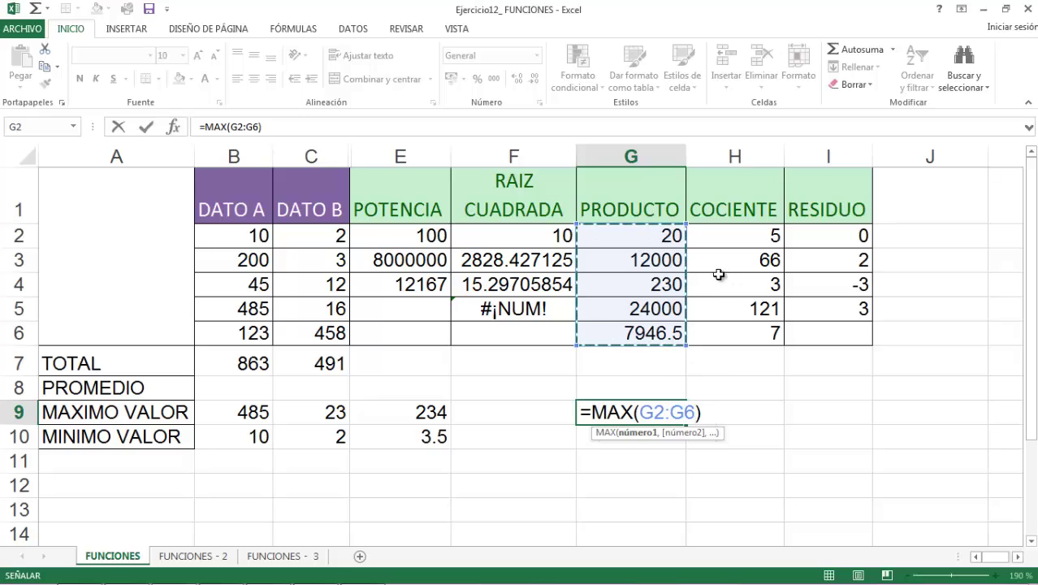
{"action": "key", "text": "Return"}
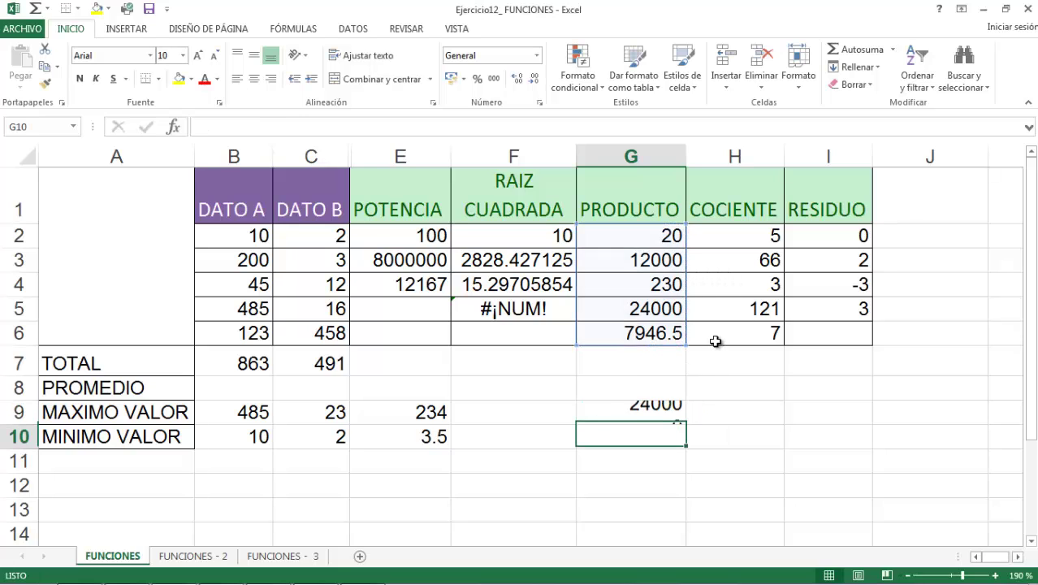
{"action": "left_click", "coordinate": [659, 413]}
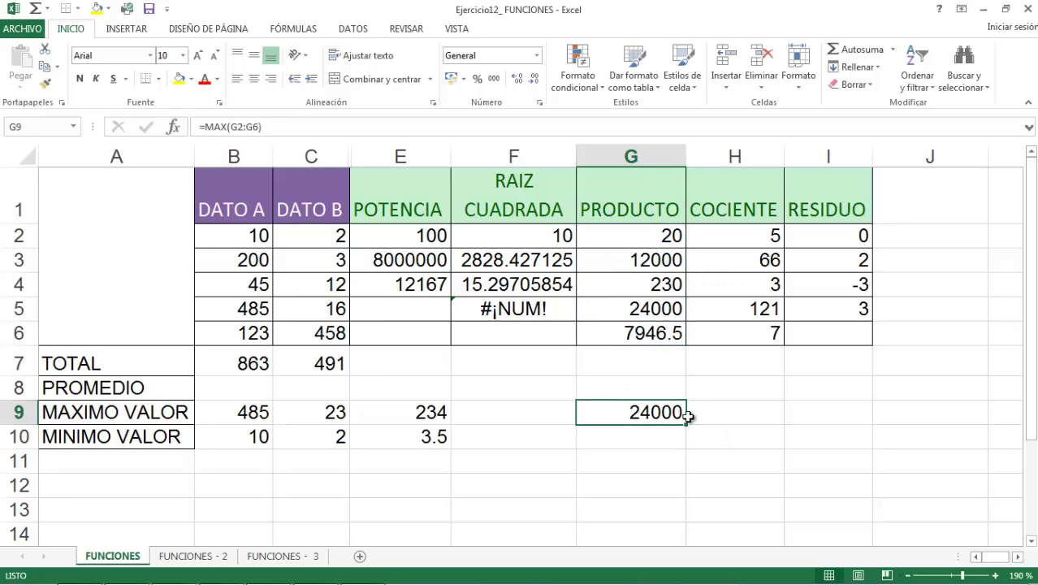
Insert the AutoSum Min function in cell G10 over the PRODUCTO range G2:G6 and review the formula.
{"action": "left_click", "coordinate": [657, 434]}
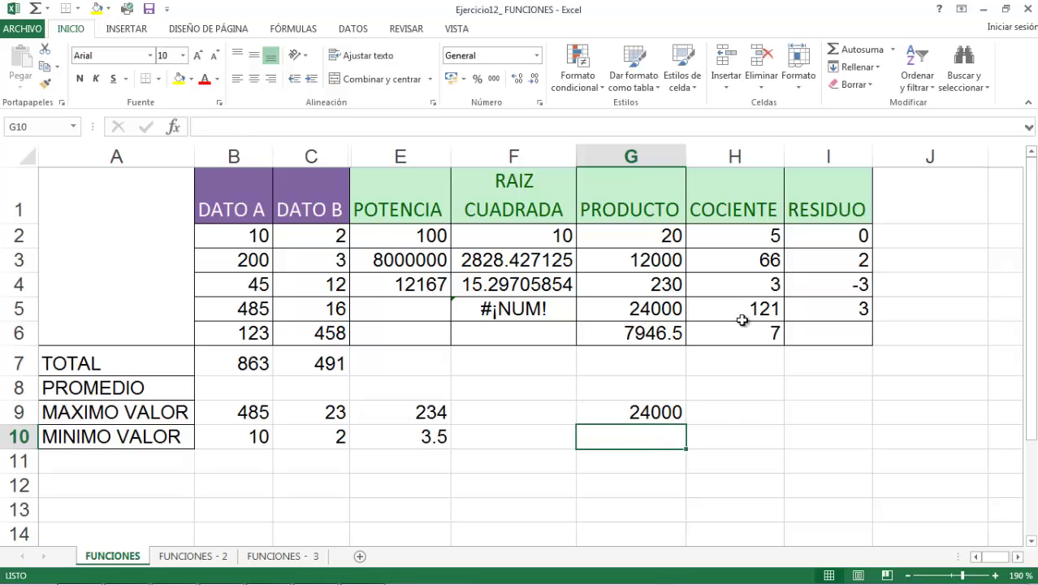
{"action": "left_click", "coordinate": [893, 52]}
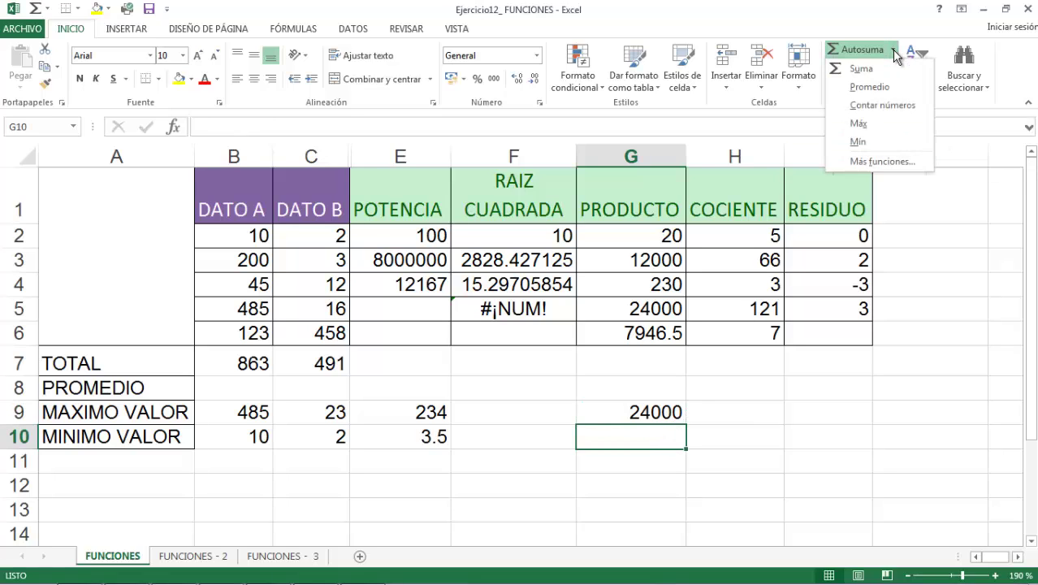
{"action": "left_click", "coordinate": [861, 142]}
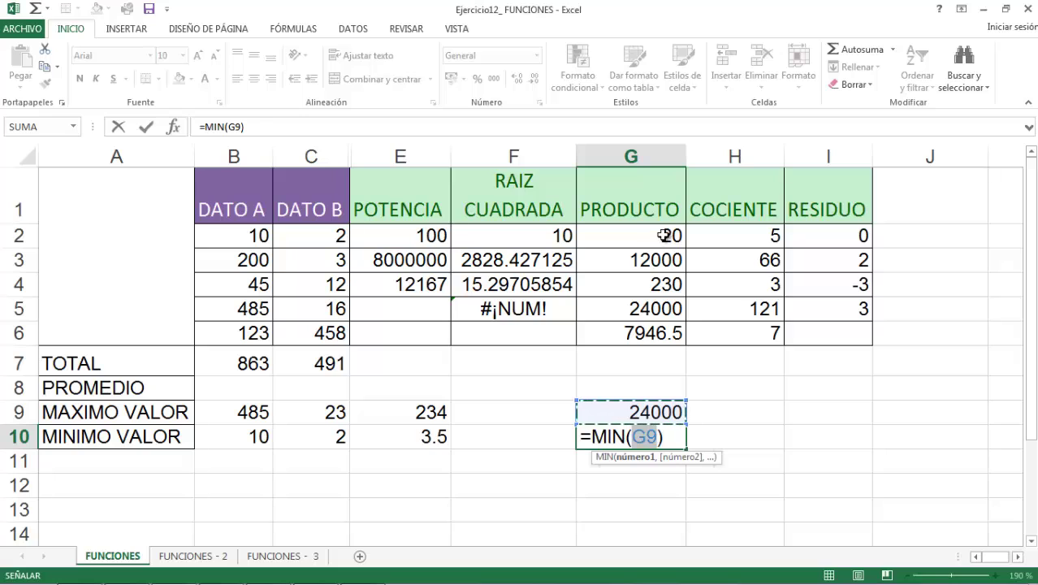
{"action": "left_click_drag", "start_coordinate": [670, 236], "coordinate": [665, 329]}
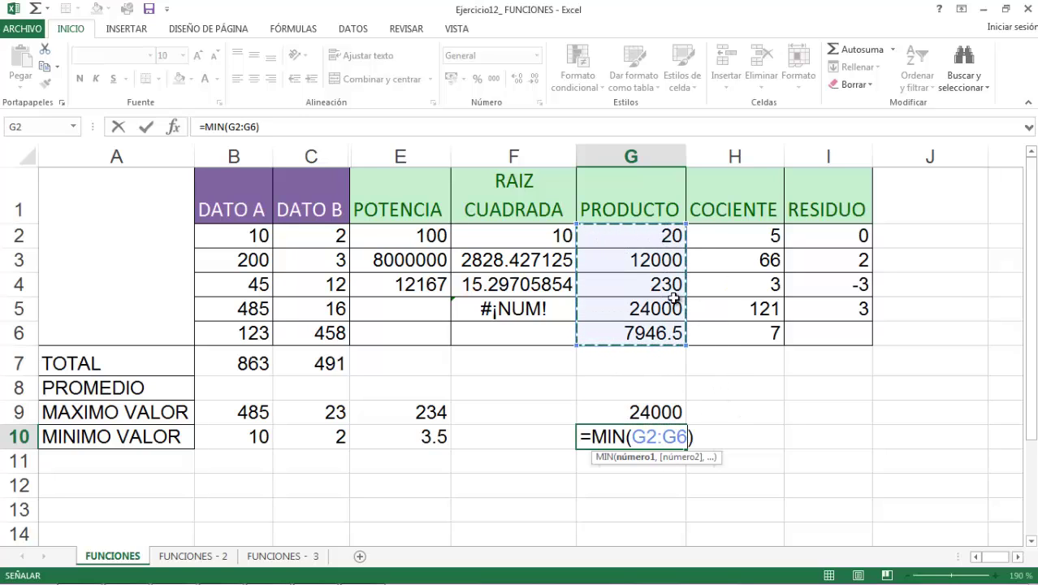
{"action": "key", "text": "Return"}
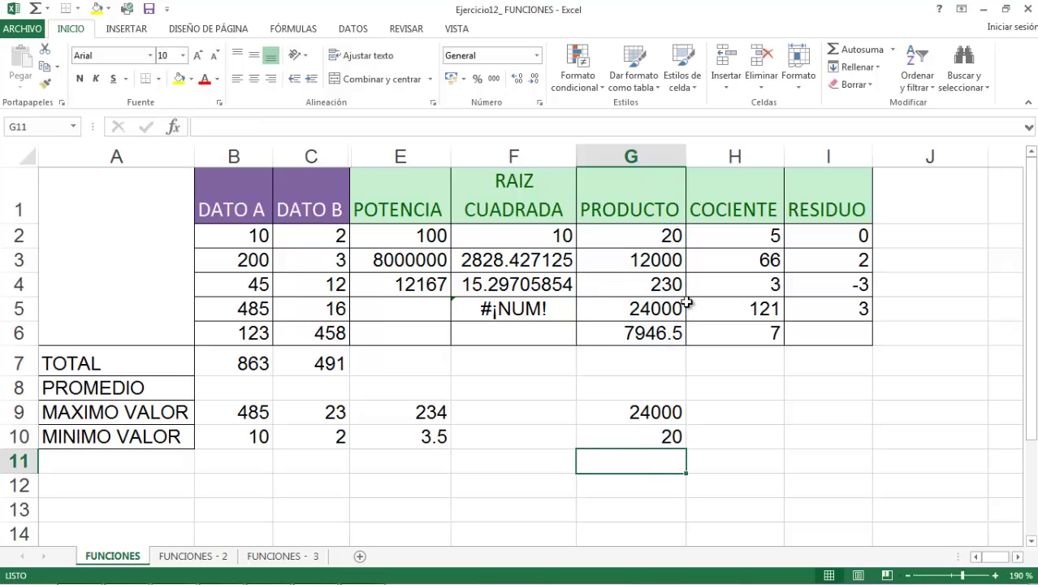
{"action": "left_click", "coordinate": [643, 437]}
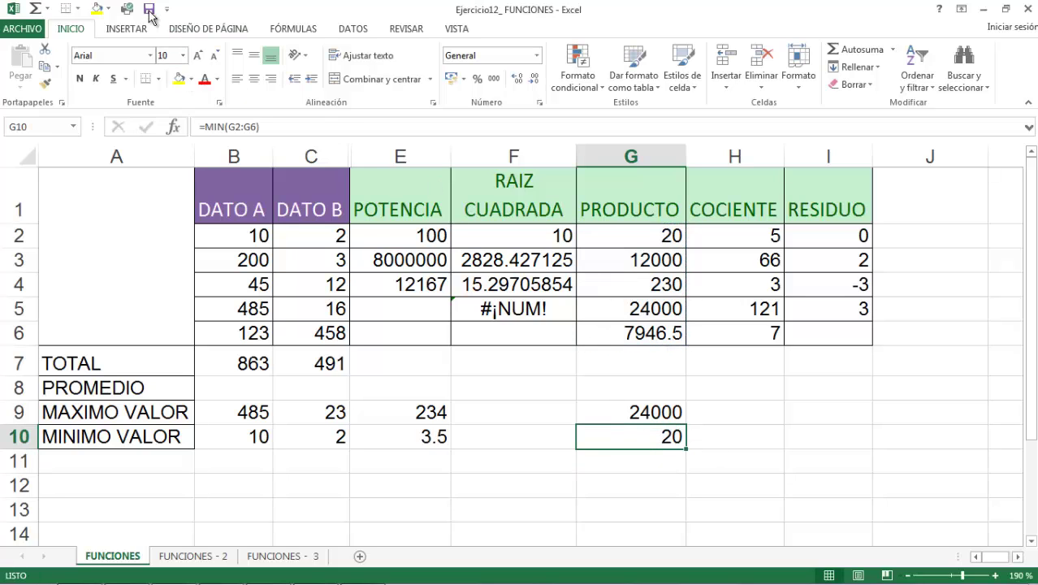
Save the workbook and review the MAX and MIN formulas in cells G9 and G10 against the AutoSum functions.
{"action": "key", "text": "ctrl+s"}
{"action": "left_click", "coordinate": [667, 412]}
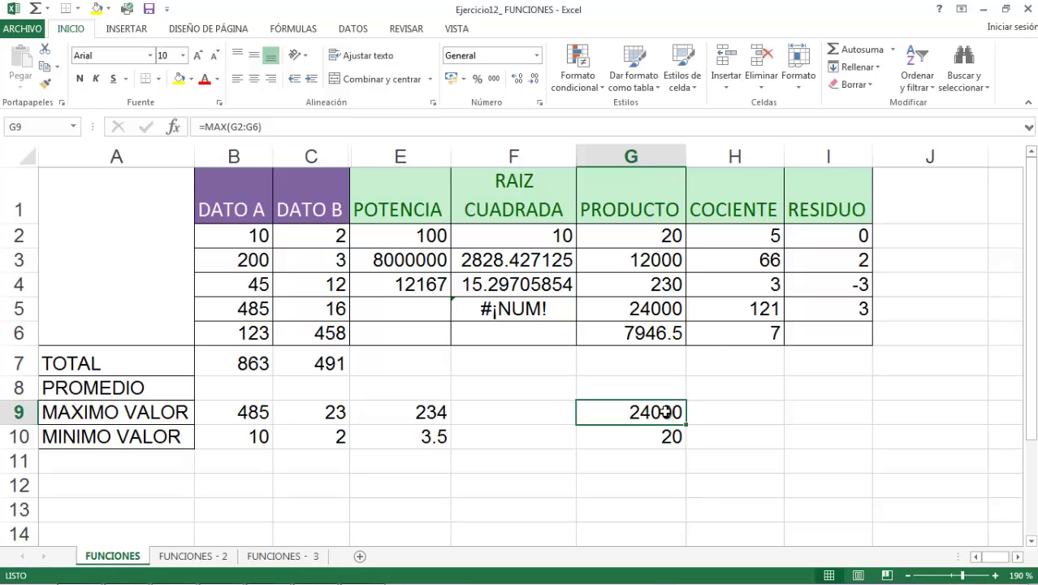
{"action": "left_click", "coordinate": [892, 51]}
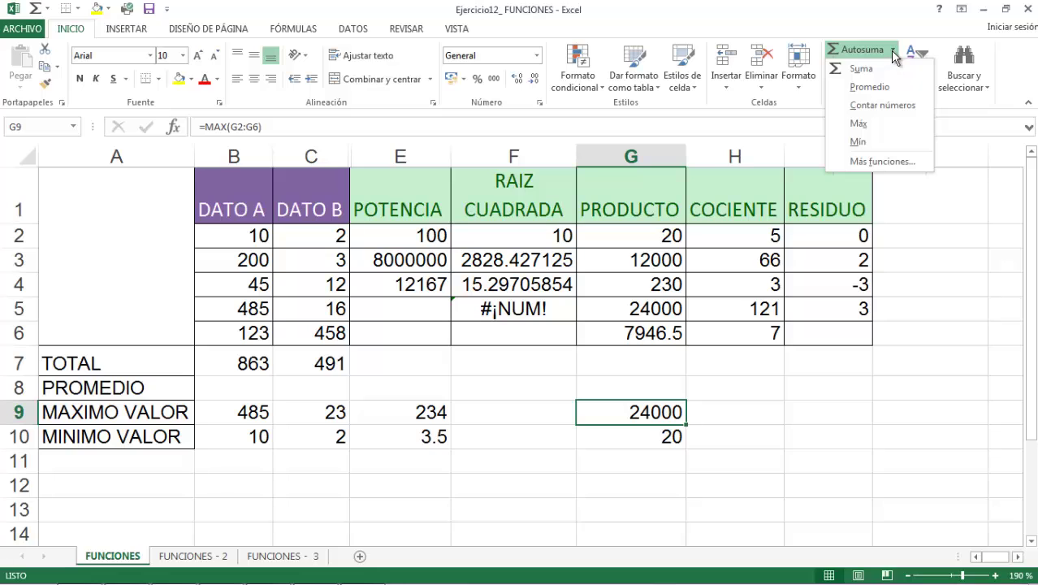
{"action": "left_click", "coordinate": [665, 455]}
{"action": "left_click", "coordinate": [665, 436]}
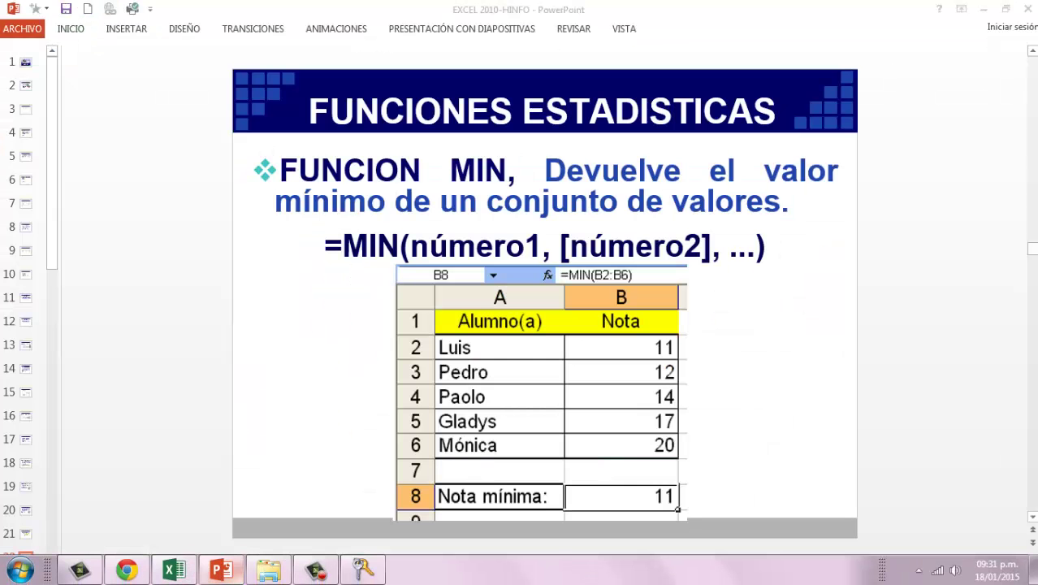
Switch to the PowerPoint presentation, read the slide on the PROMEDIO function, and return to the Excel workbook.
{"action": "left_click", "coordinate": [221, 577]}
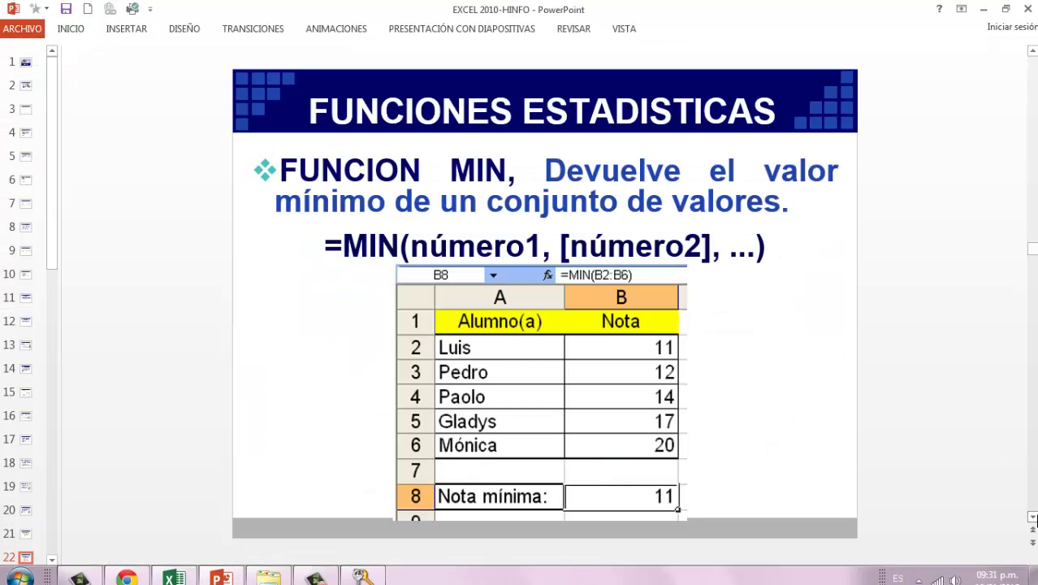
{"action": "left_click", "coordinate": [1033, 518]}
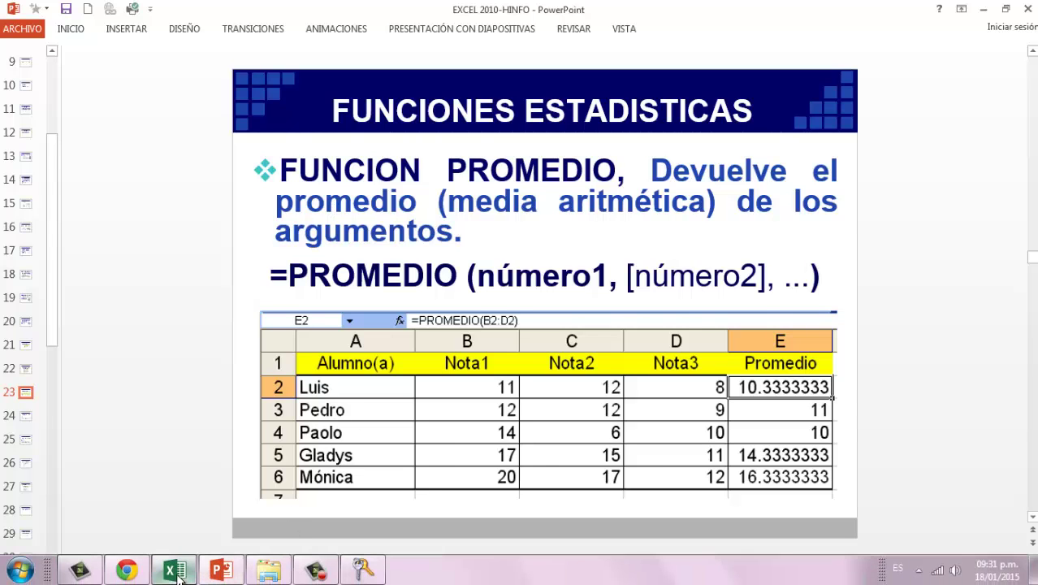
{"action": "left_click", "coordinate": [175, 569]}
Enter =PROMEDIO(B2:B6) in cell B8 to average the DATO A values, and review the formula.
{"action": "left_click", "coordinate": [228, 389]}
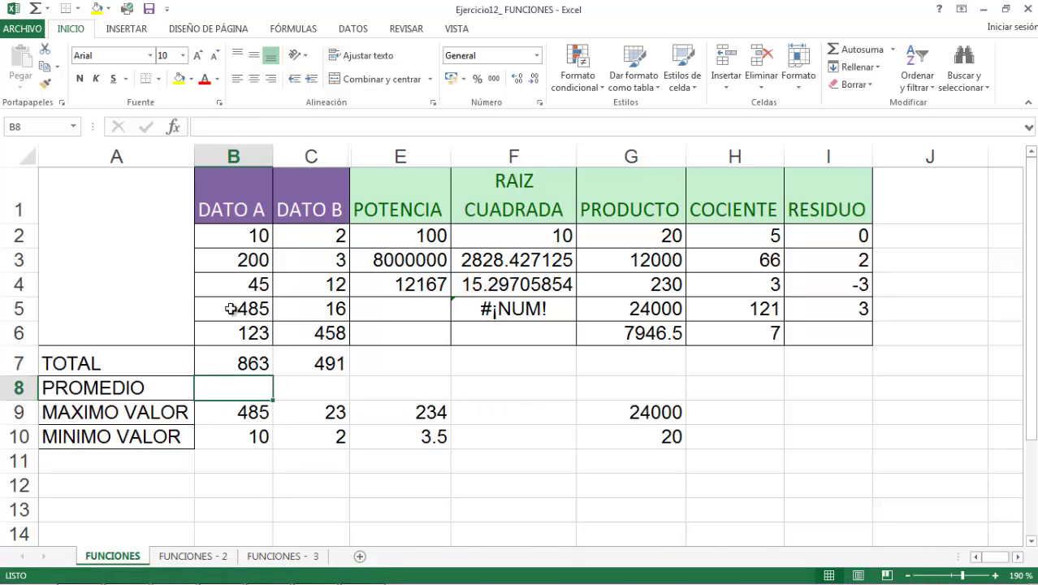
{"action": "left_click", "coordinate": [260, 239]}
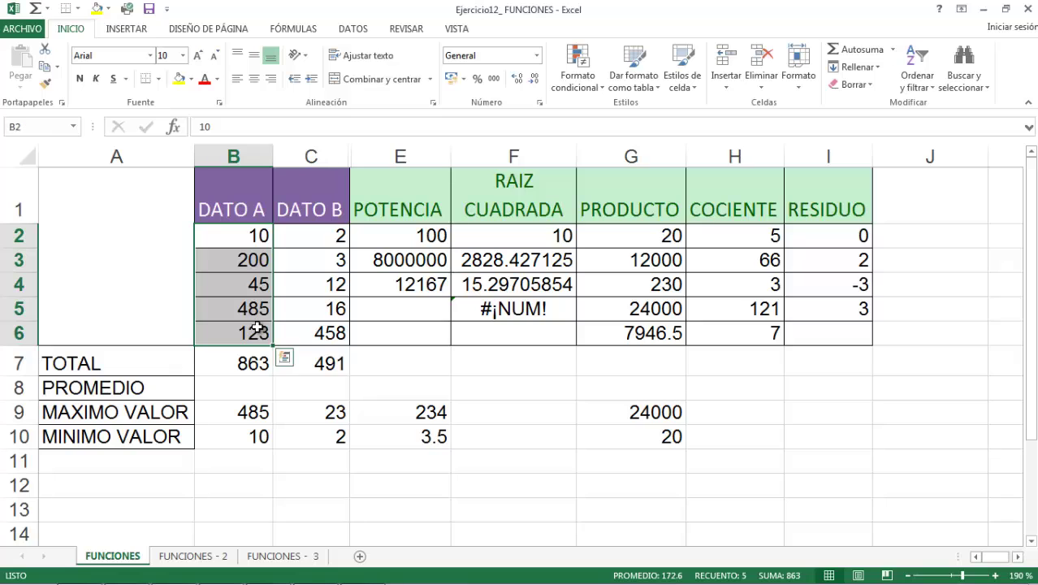
{"action": "left_click", "coordinate": [250, 387]}
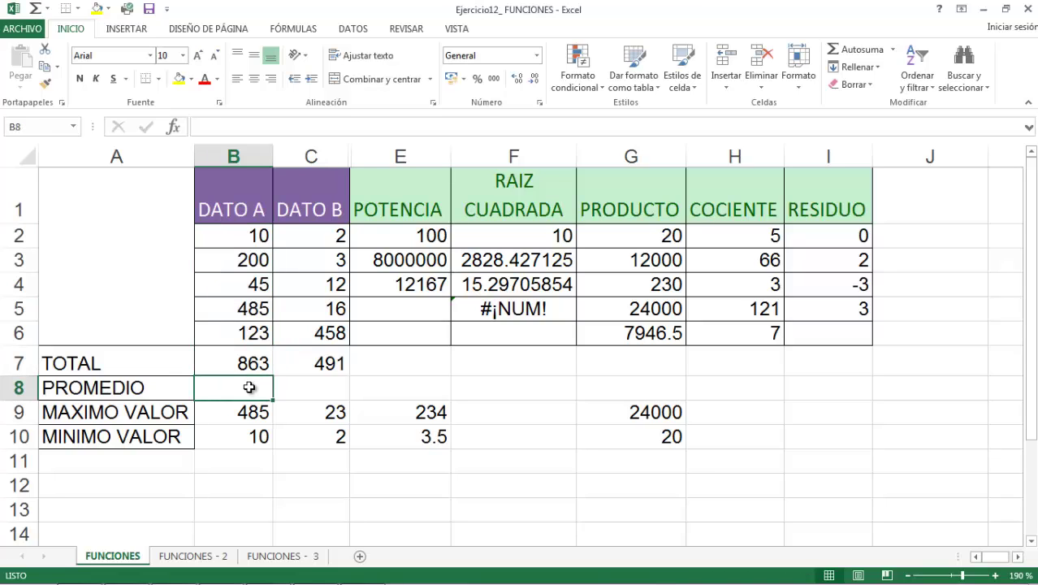
{"action": "type", "text": "=PROM"}
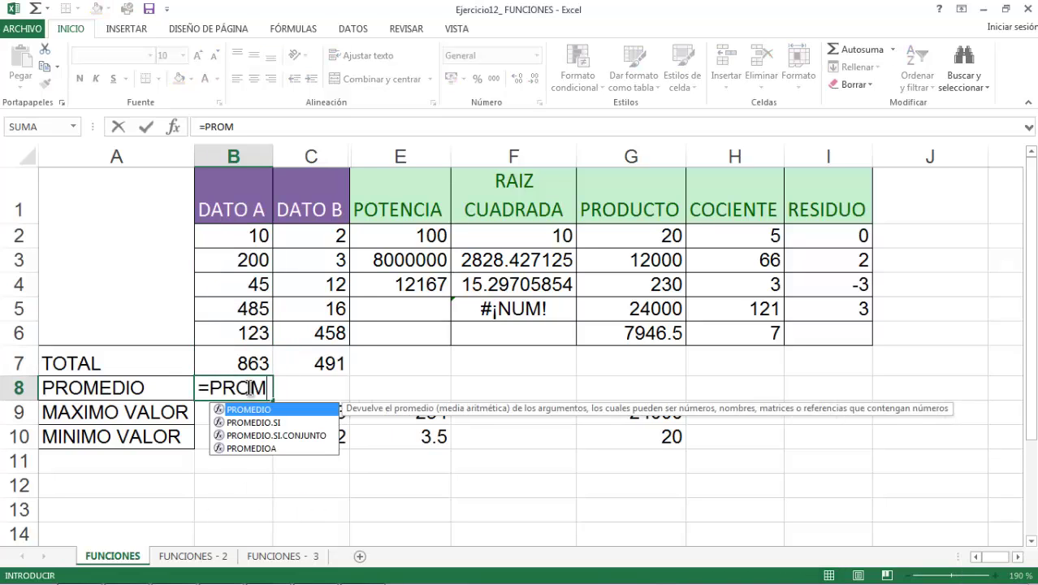
{"action": "type", "text": "EDIO("}
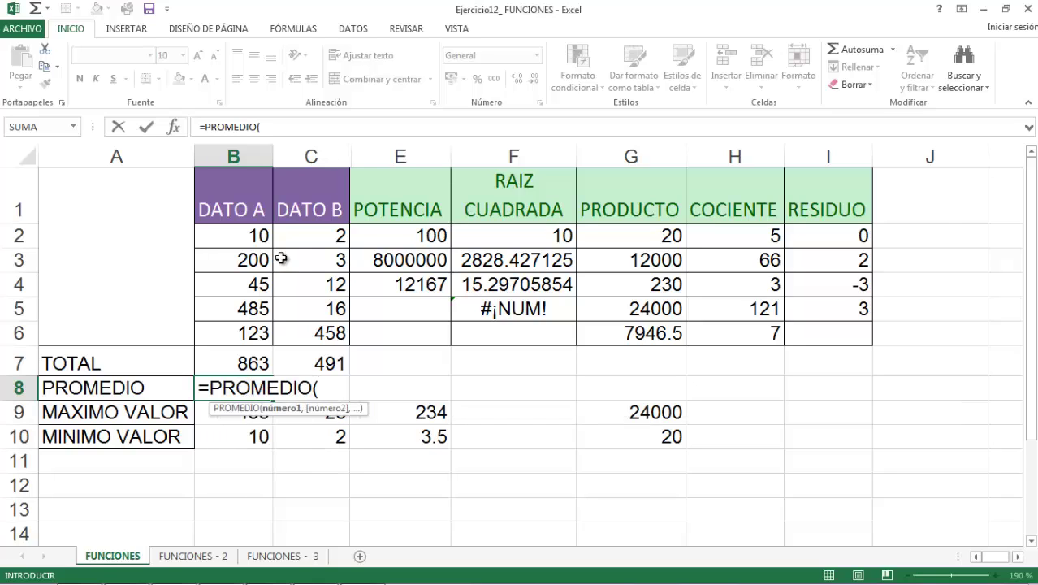
{"action": "left_click_drag", "start_coordinate": [255, 234], "coordinate": [252, 331]}
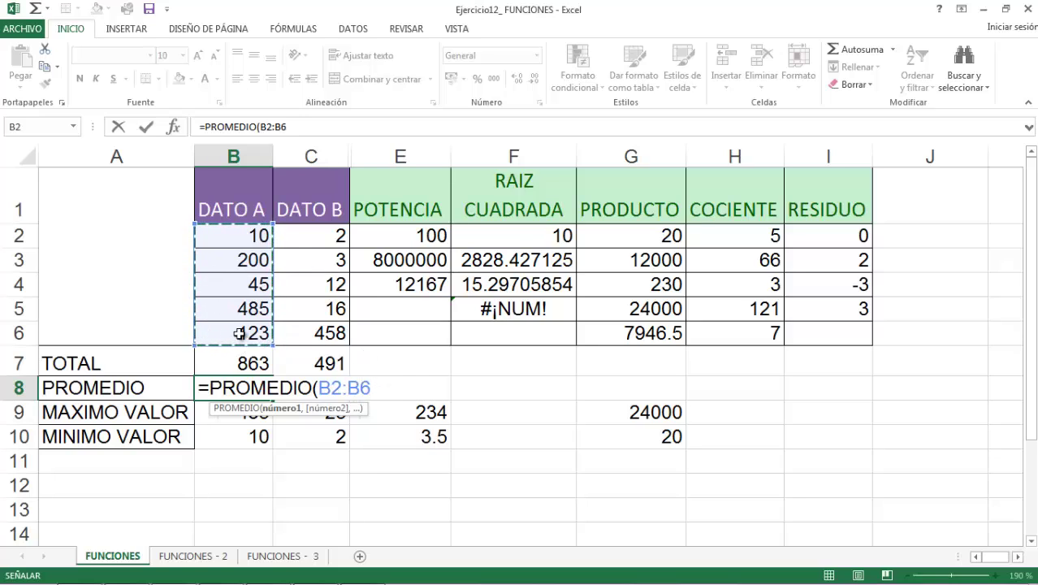
{"action": "type", "text": ")"}
{"action": "key", "text": "Return"}
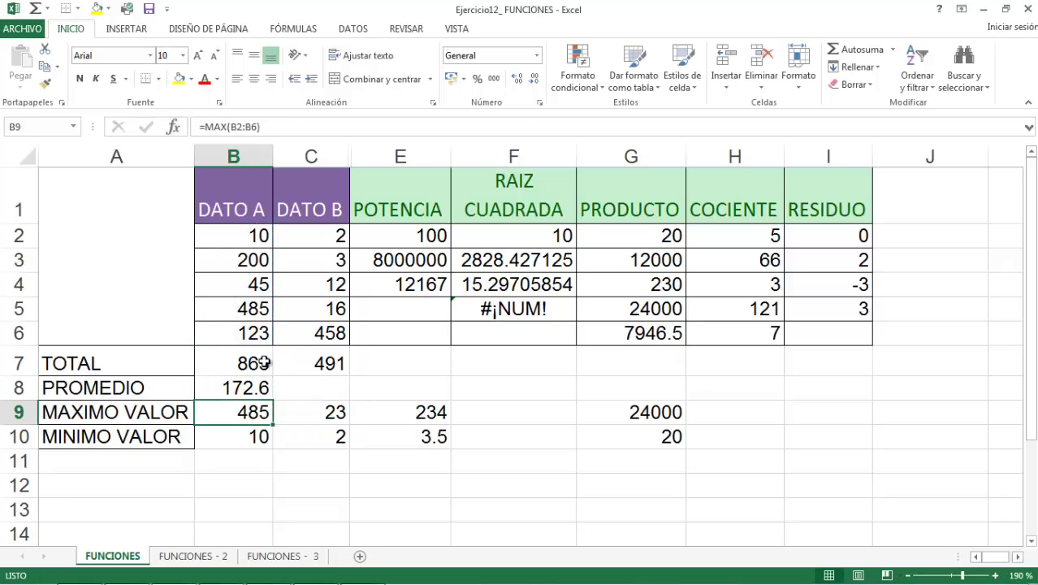
{"action": "left_click", "coordinate": [260, 390]}
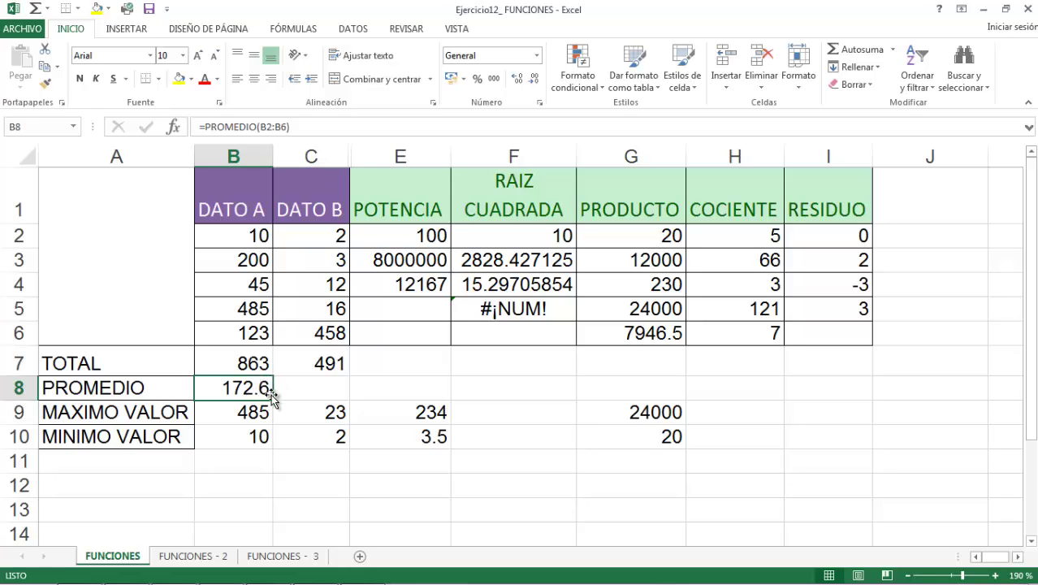
Enter =PROMEDIO(B2:C3,B5,345) in cell C8, review the formula and save the workbook.
{"action": "left_click", "coordinate": [313, 388]}
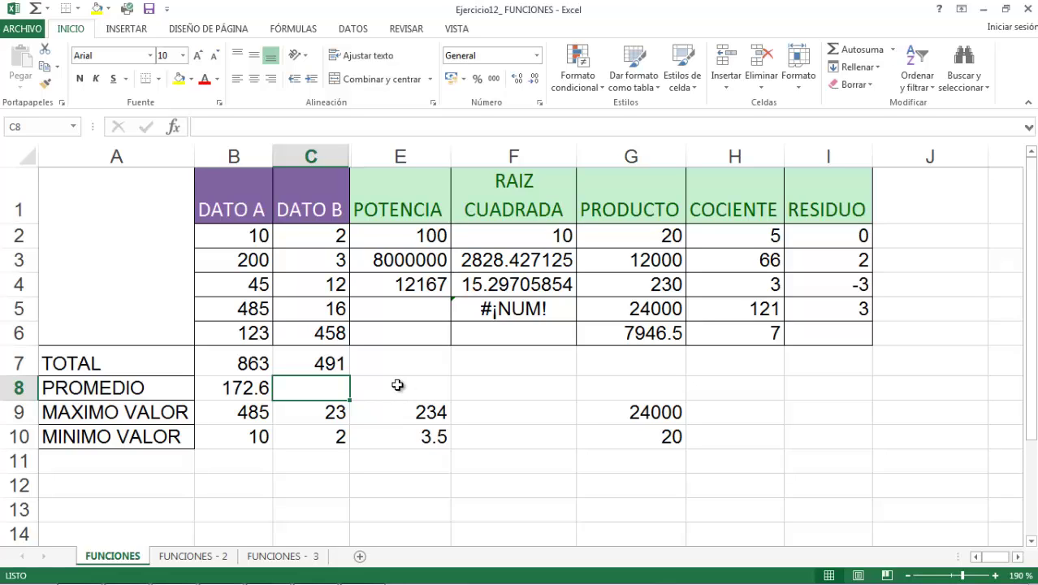
{"action": "type", "text": "=PRO"}
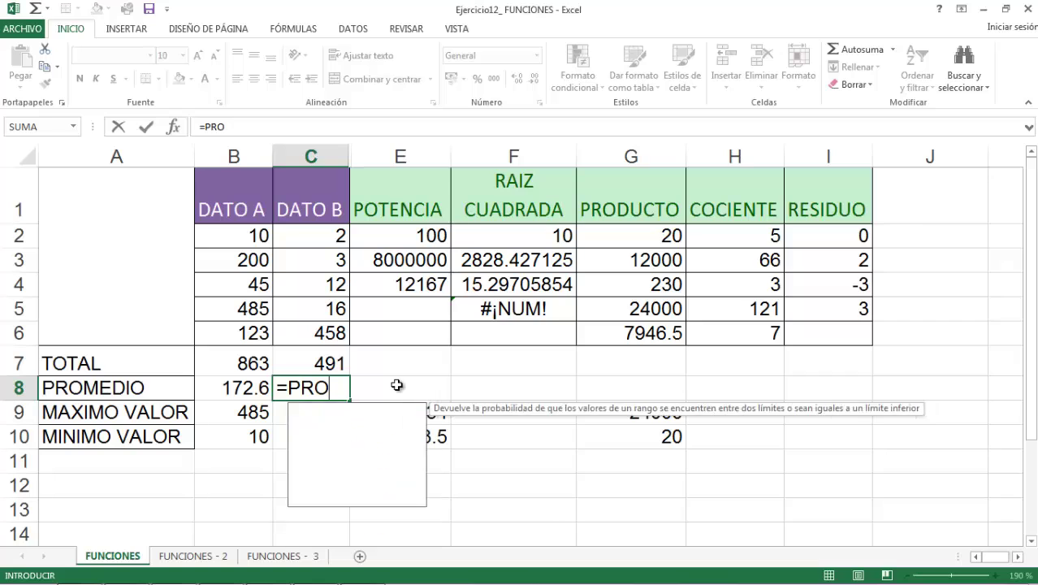
{"action": "type", "text": "MEDIO("}
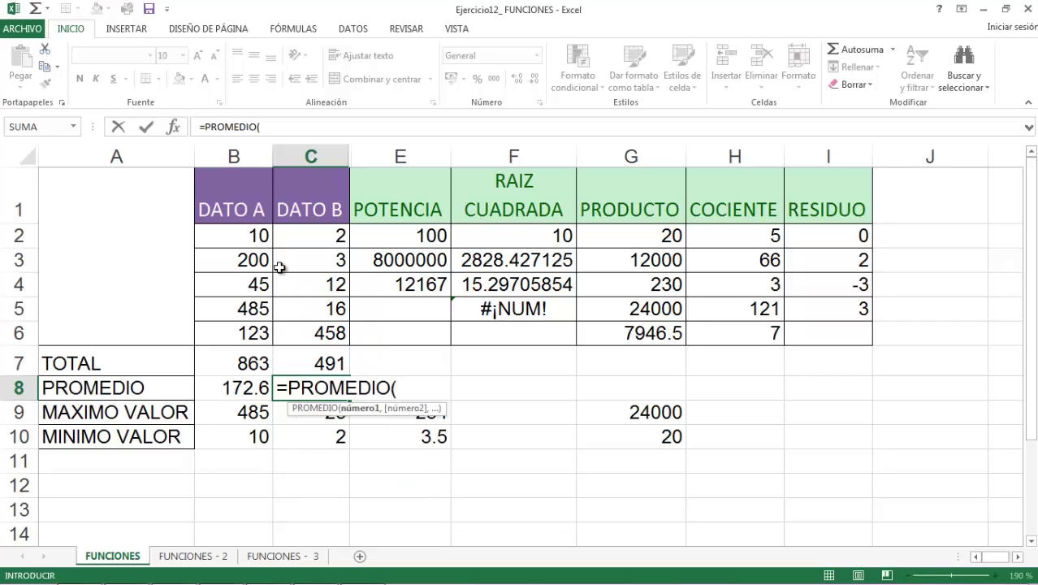
{"action": "left_click_drag", "start_coordinate": [243, 235], "coordinate": [282, 263]}
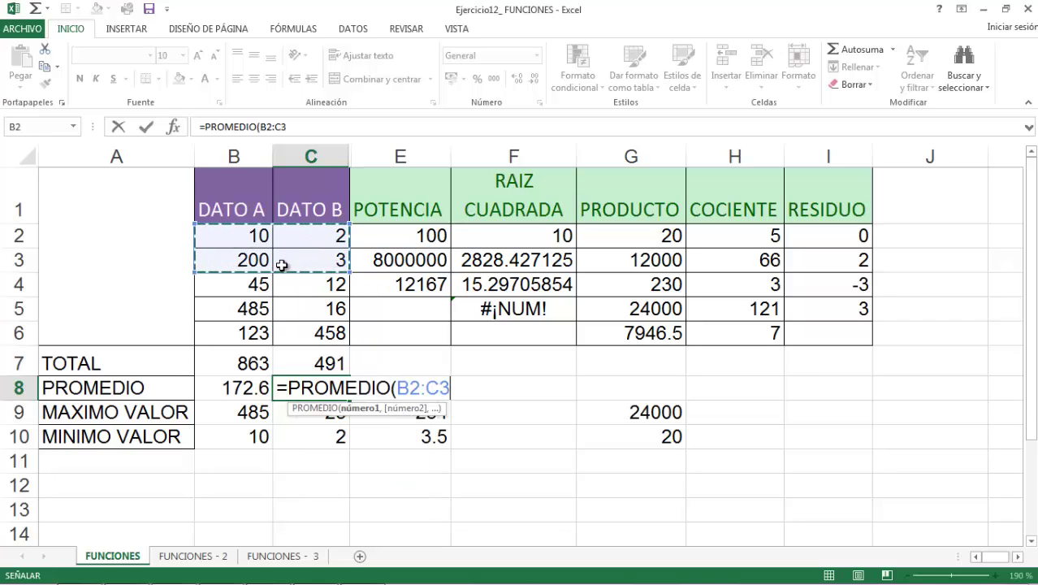
{"action": "type", "text": ","}
{"action": "left_click", "coordinate": [252, 311]}
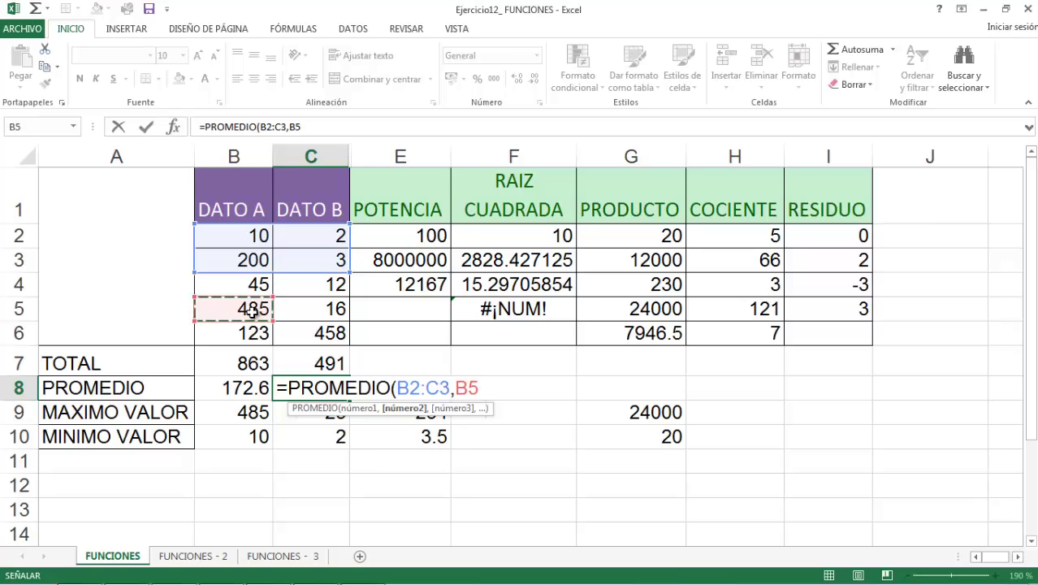
{"action": "type", "text": ","}
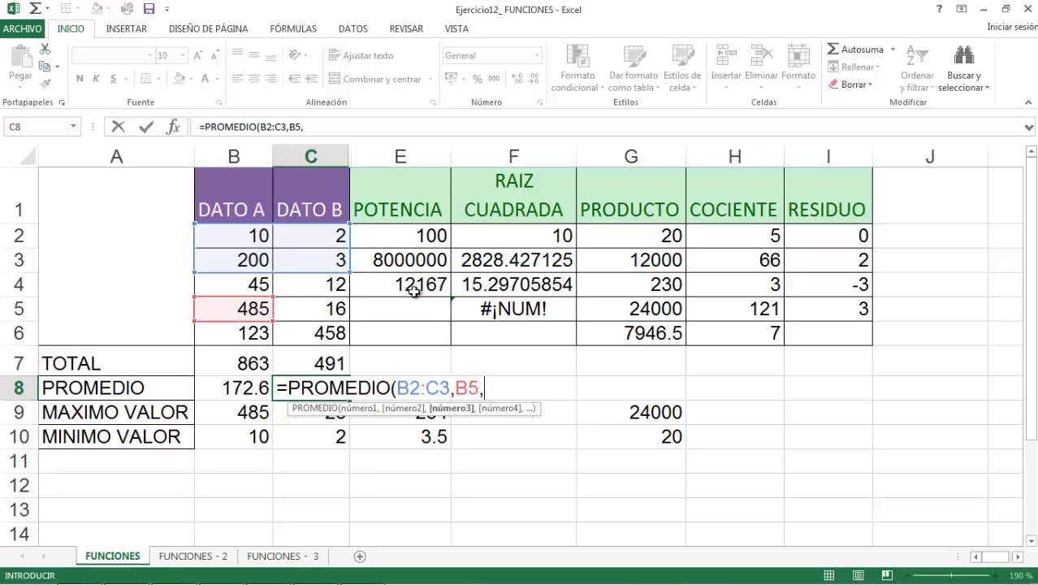
{"action": "type", "text": "345"}
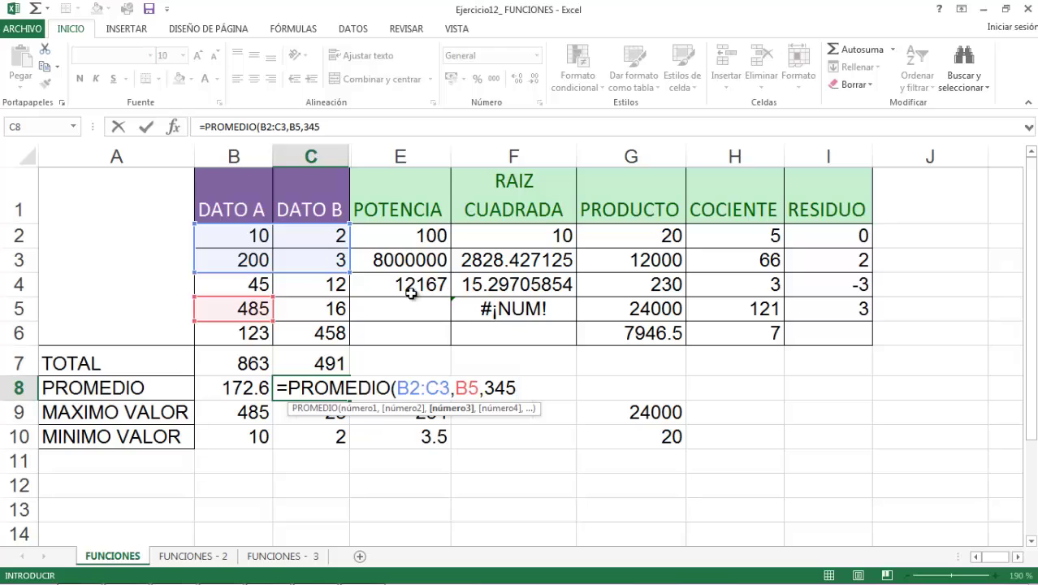
{"action": "type", "text": ")"}
{"action": "key", "text": "Return"}
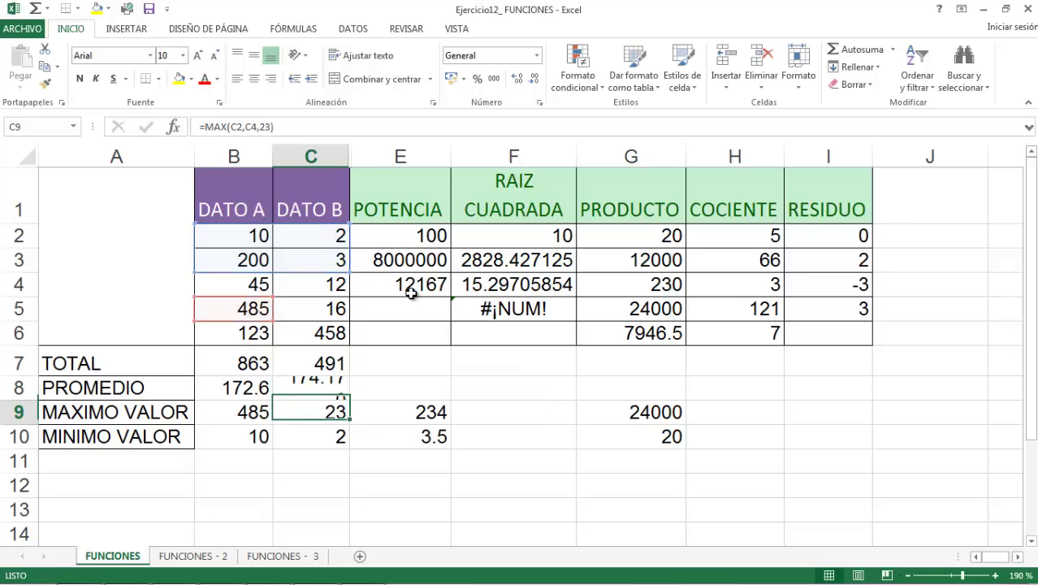
{"action": "left_click", "coordinate": [324, 388]}
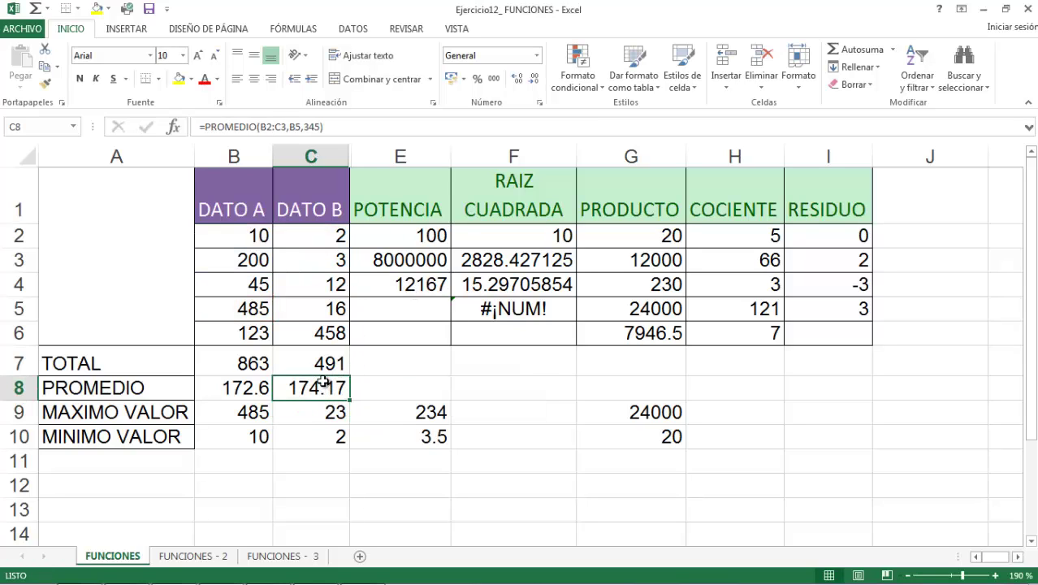
{"action": "left_click", "coordinate": [149, 9]}
Enter =PROMEDIO(23,45,6.7,6) in cell E8, review the formula and save the workbook.
{"action": "left_click", "coordinate": [380, 388]}
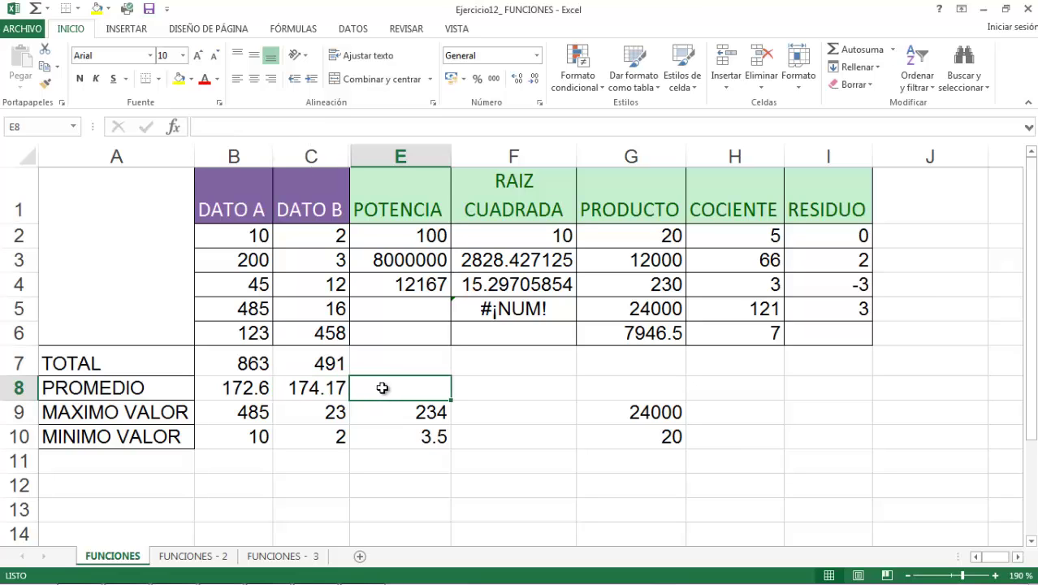
{"action": "type", "text": "=PRO"}
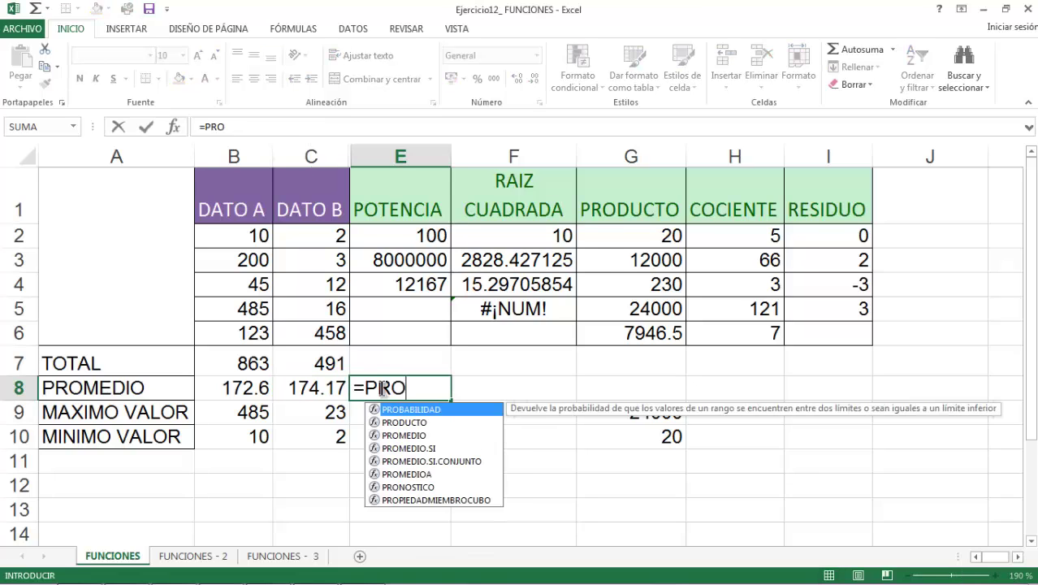
{"action": "type", "text": "MEDIO(2"}
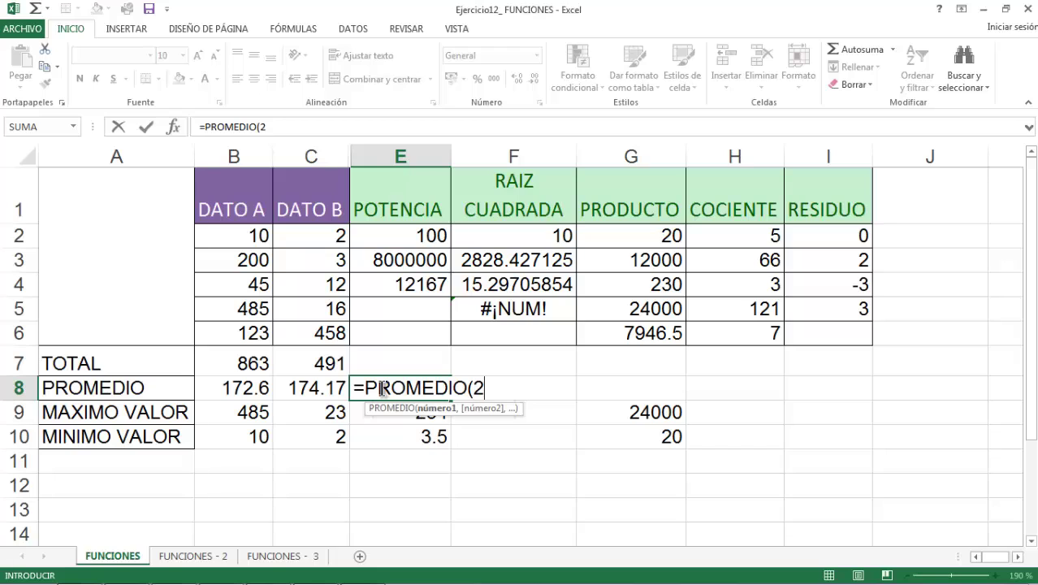
{"action": "type", "text": "3,45,"}
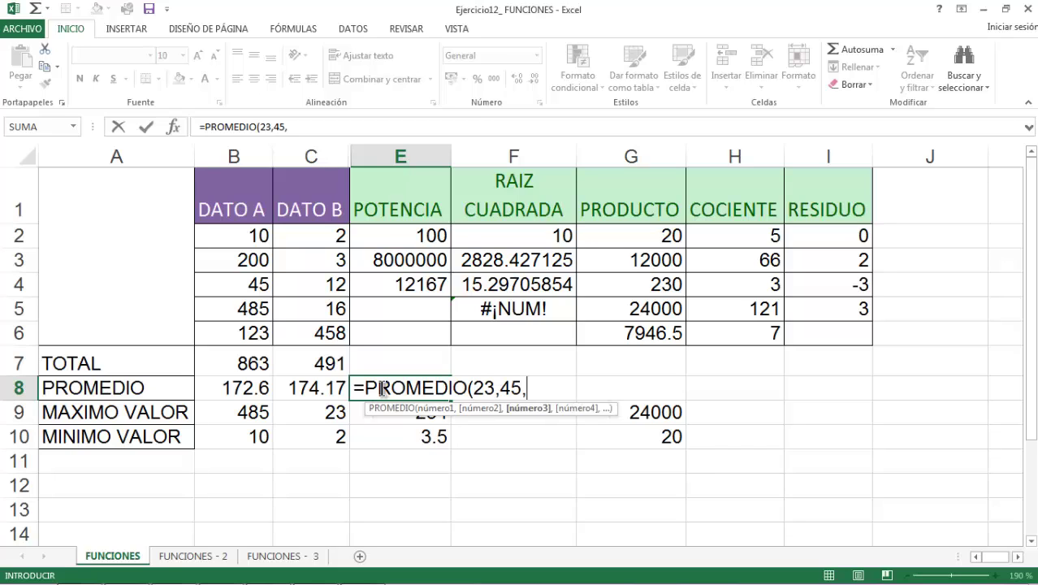
{"action": "type", "text": "6.7,6"}
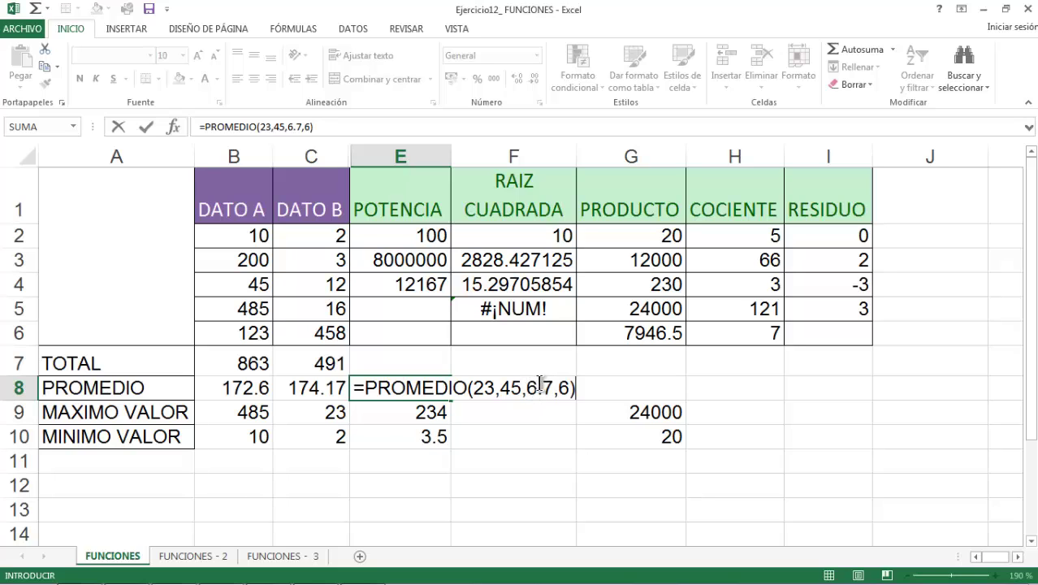
{"action": "key", "text": "Return"}
{"action": "left_click", "coordinate": [417, 387]}
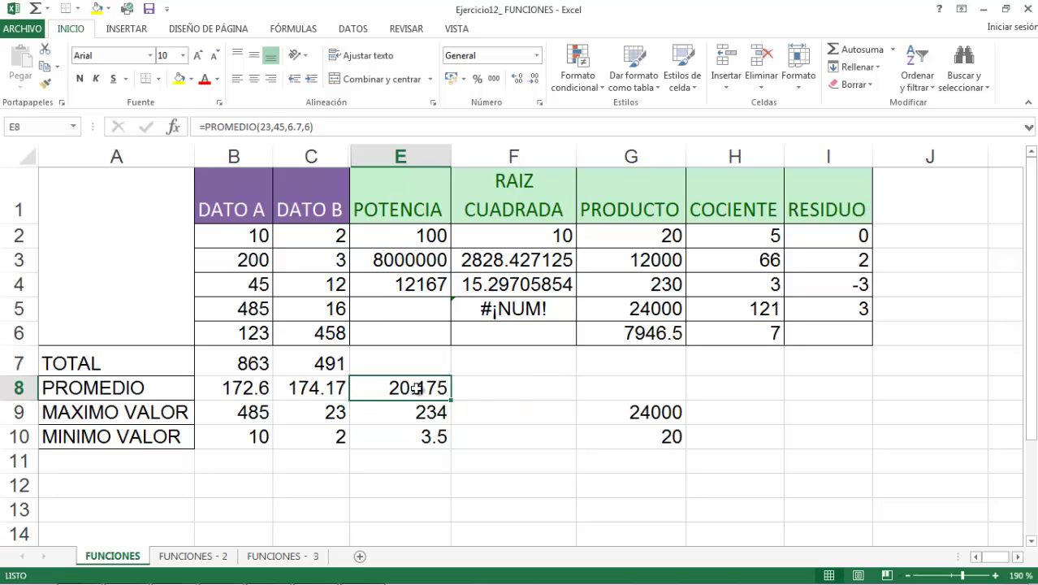
{"action": "left_click", "coordinate": [149, 10]}
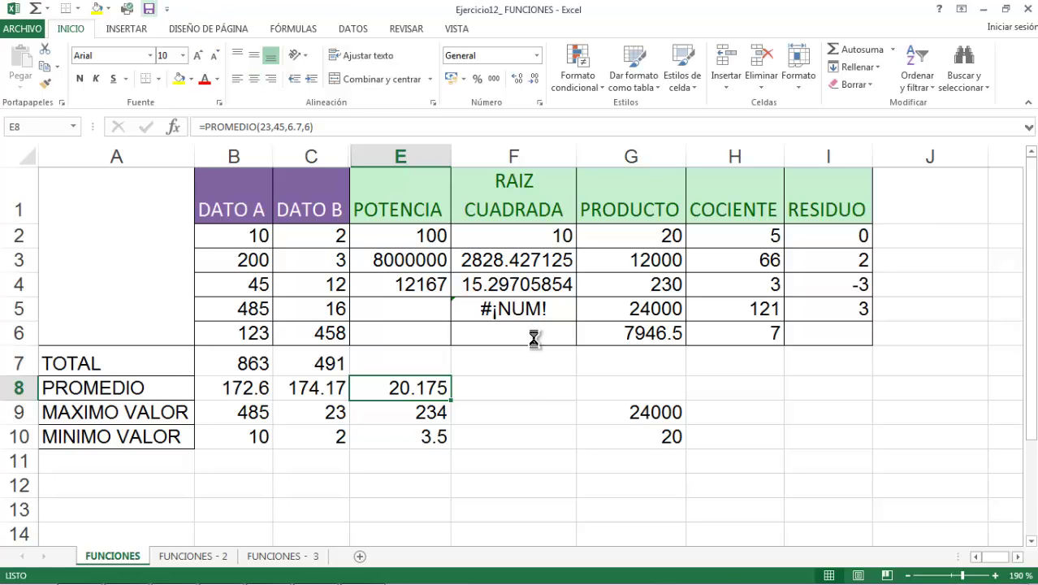
Insert the AutoSum Promedio function in cell G8 over the PRODUCTO range G2:G6 and review the formula.
{"action": "left_click", "coordinate": [521, 388]}
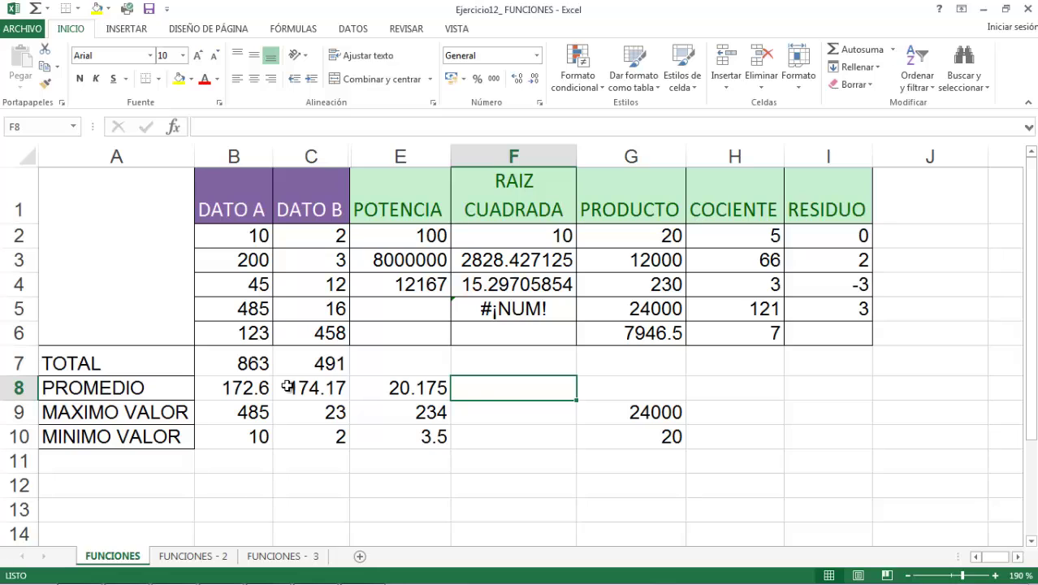
{"action": "left_click", "coordinate": [611, 389]}
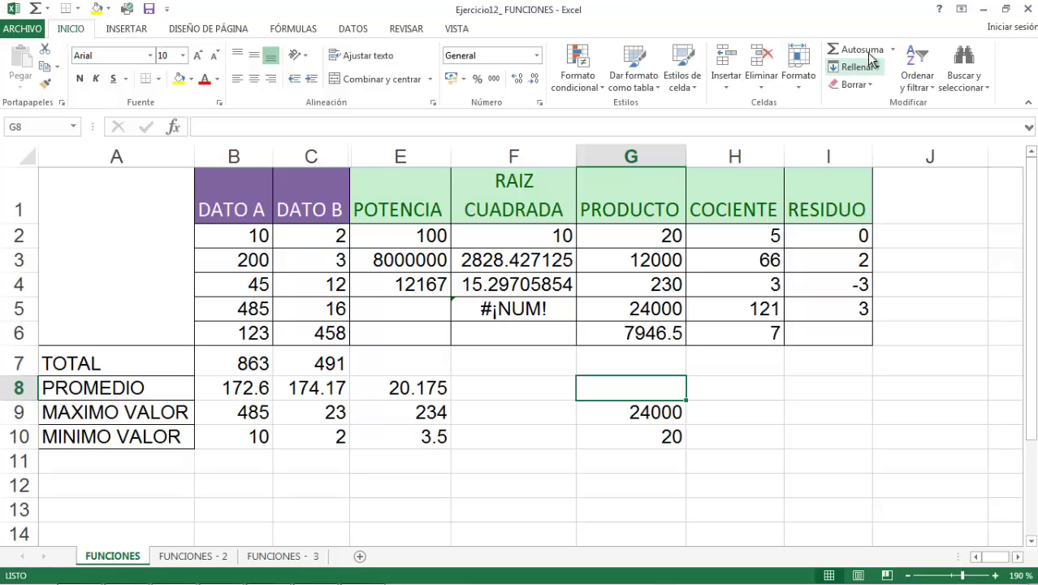
{"action": "left_click", "coordinate": [893, 50]}
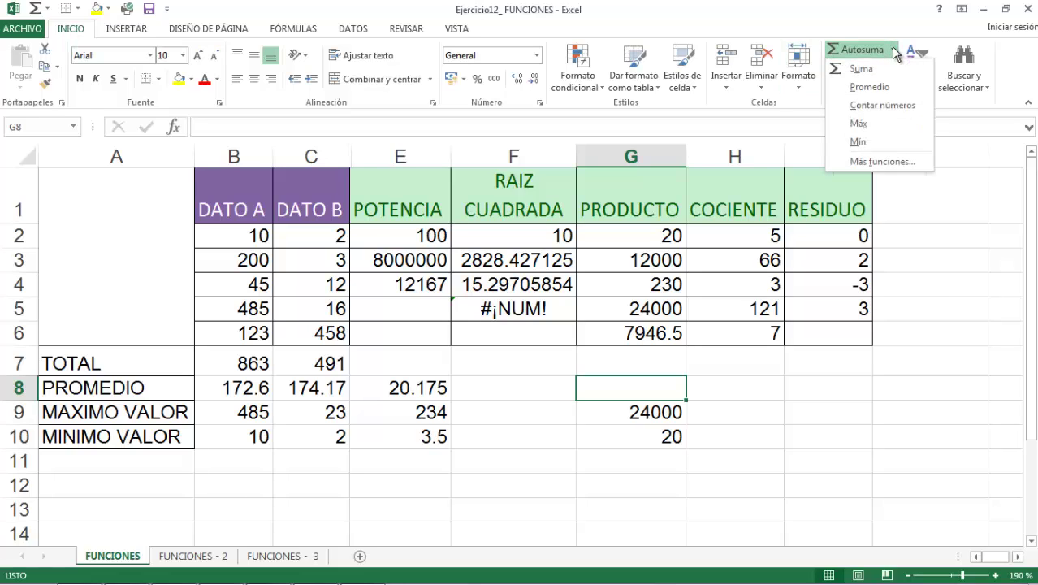
{"action": "left_click", "coordinate": [869, 87]}
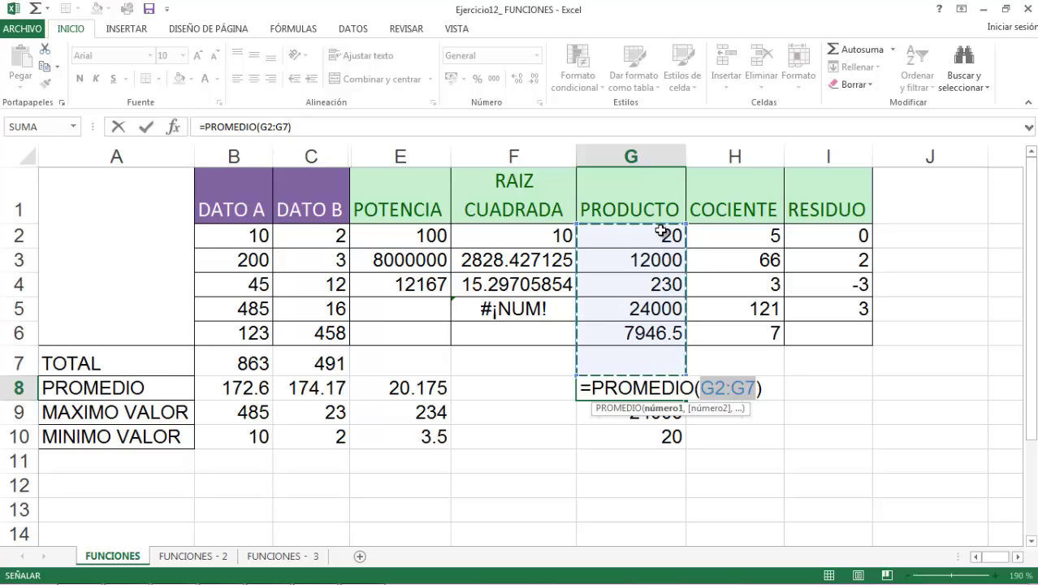
{"action": "left_click_drag", "start_coordinate": [644, 235], "coordinate": [640, 331]}
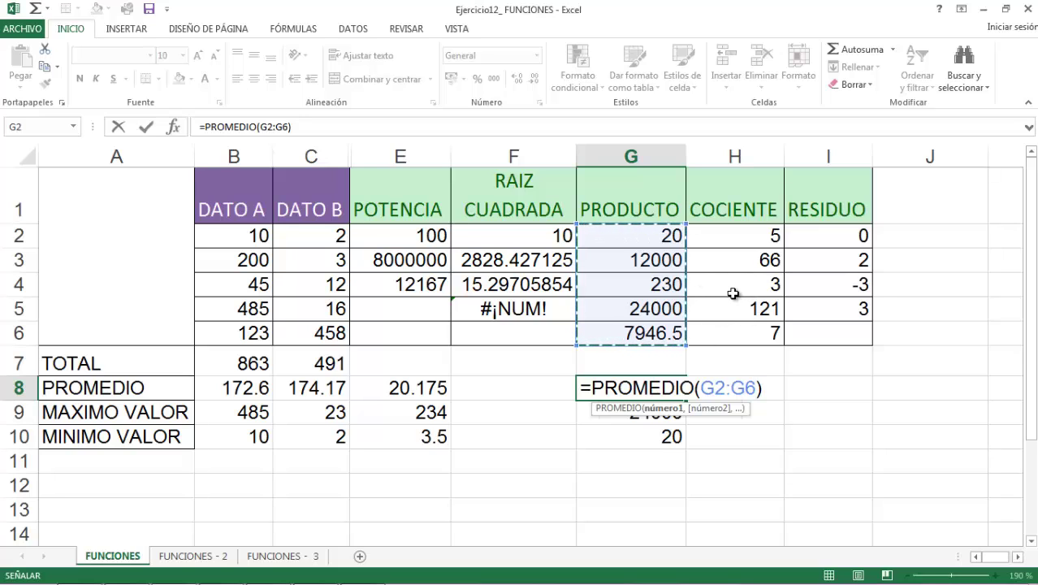
{"action": "key", "text": "Return"}
{"action": "left_click", "coordinate": [663, 381]}
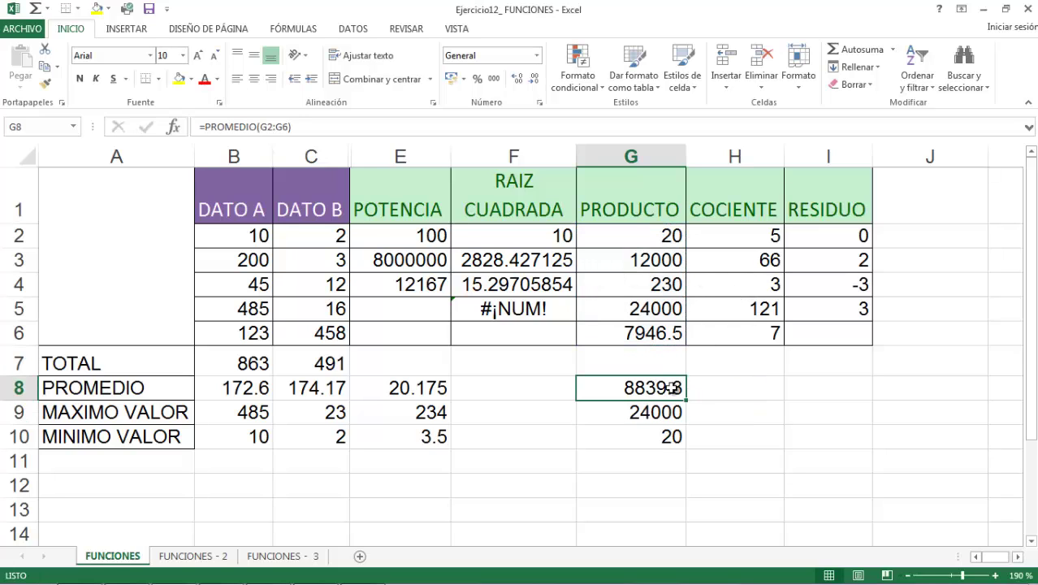
Save the workbook and review the average formula in cell E8.
{"action": "left_click", "coordinate": [149, 10]}
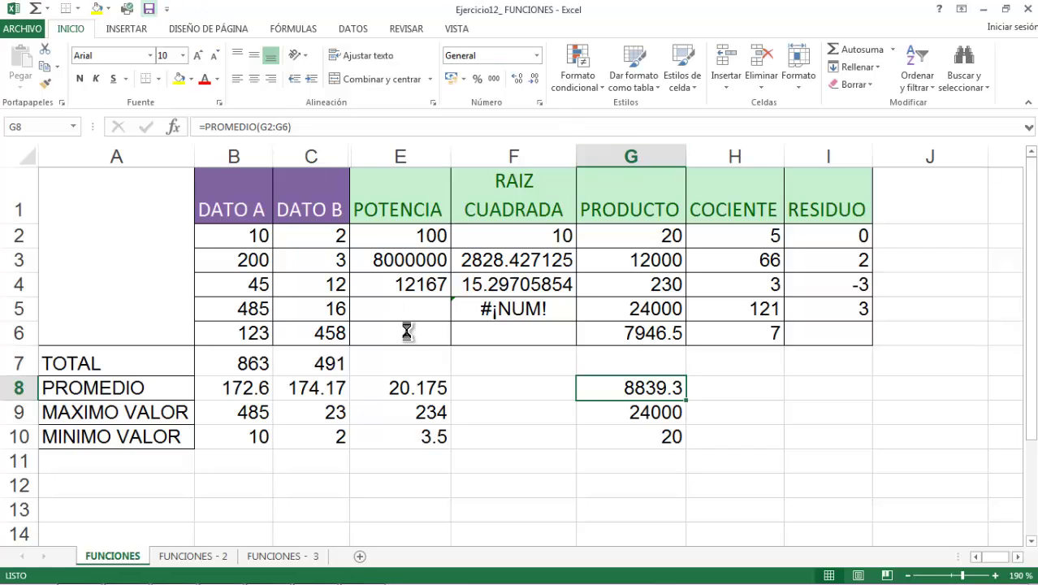
{"action": "left_click", "coordinate": [435, 388]}
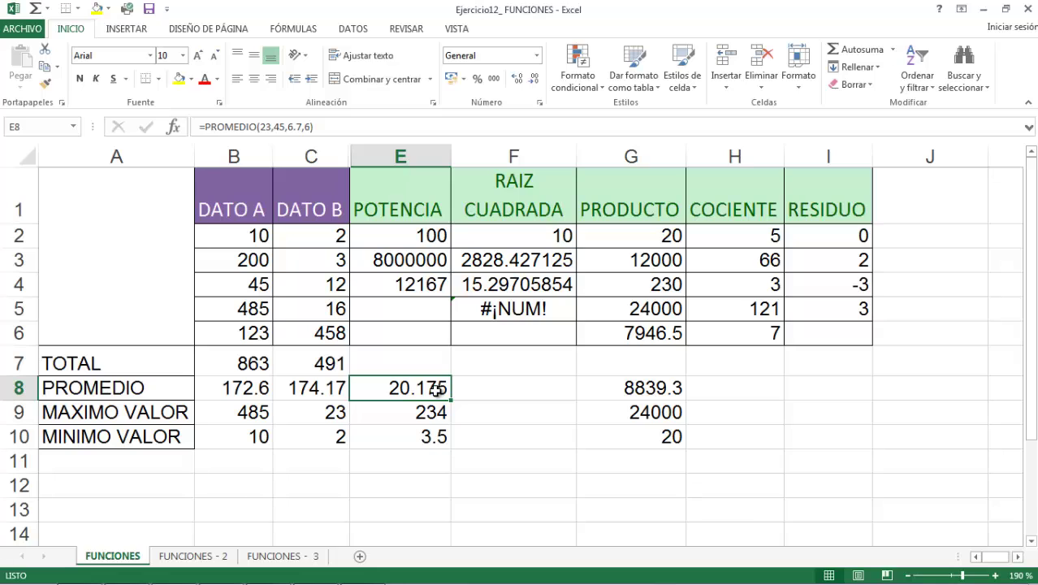
{"action": "left_click", "coordinate": [304, 483]}
{"action": "left_click", "coordinate": [260, 486]}
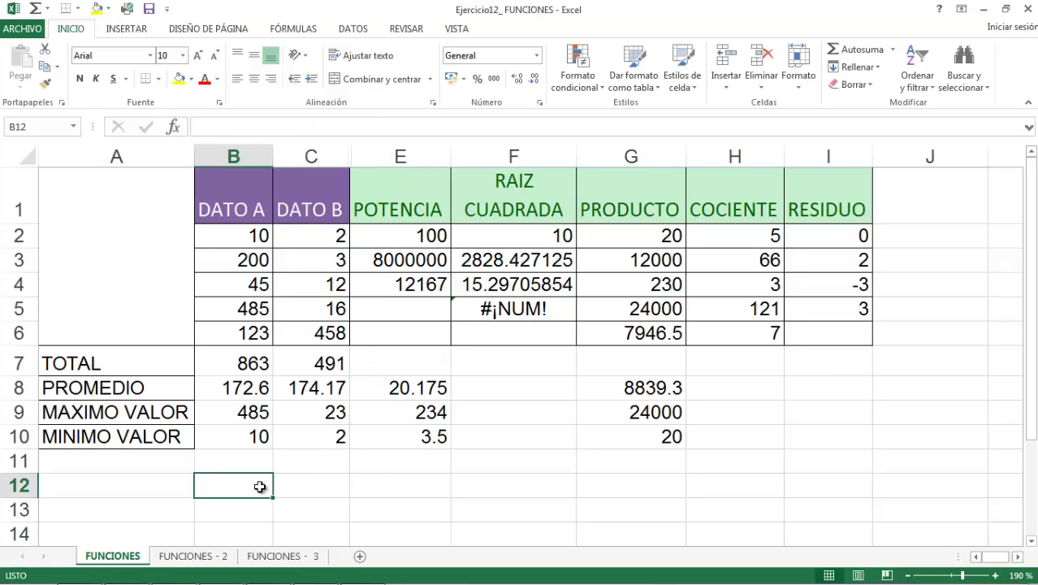
Open the Insert Function dialog for cell F11 from AutoSum's additional functions.
{"action": "left_click", "coordinate": [314, 485]}
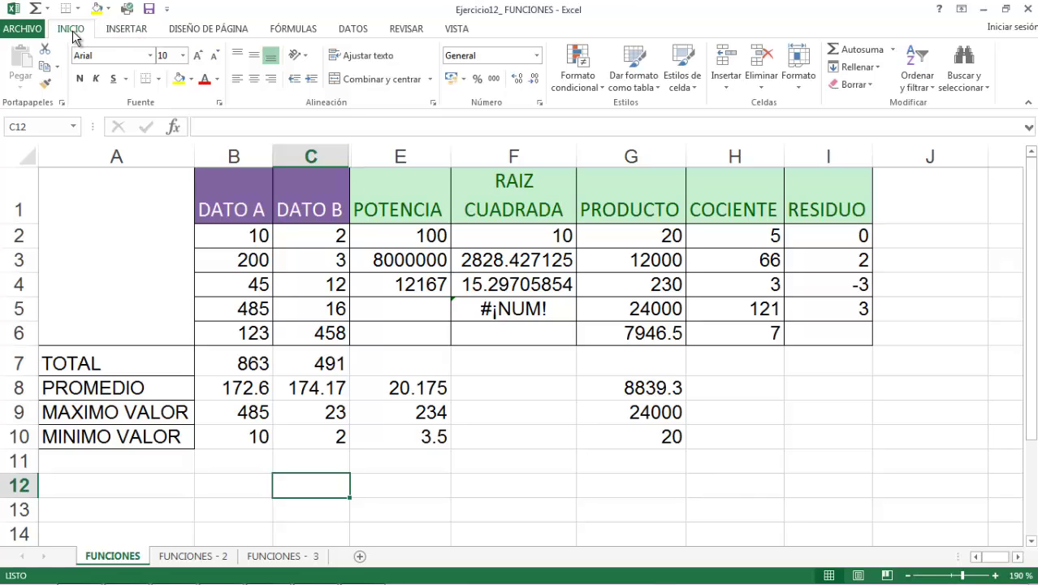
{"action": "left_click", "coordinate": [894, 50]}
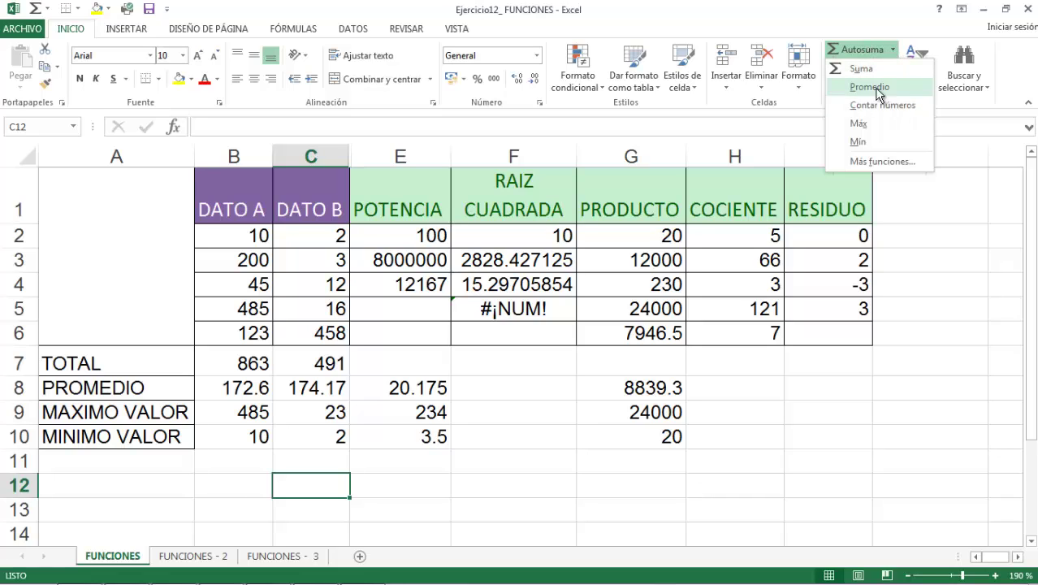
{"action": "left_click", "coordinate": [891, 164]}
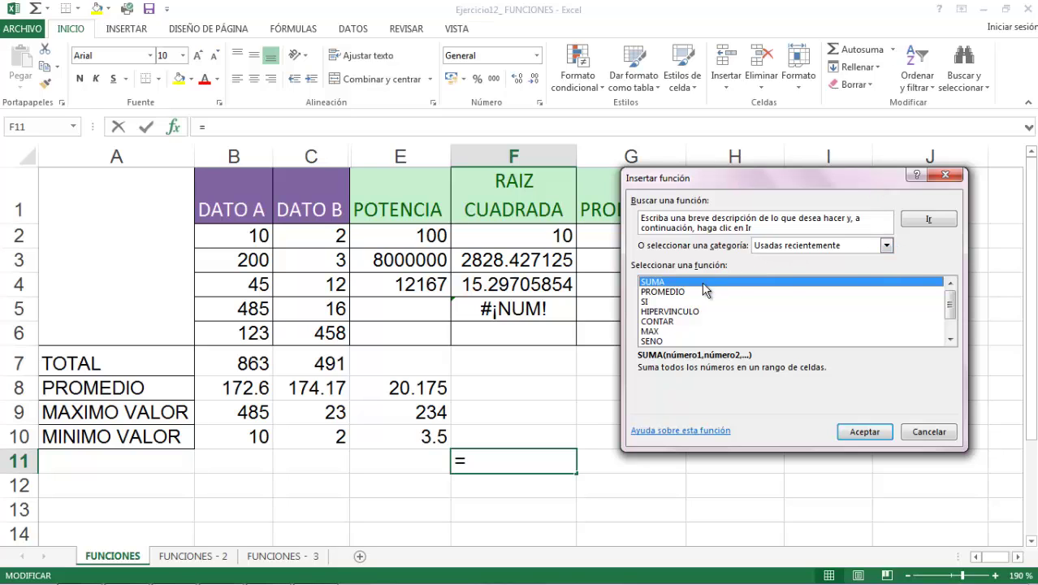
Browse the functions in the Financiera, Fecha y hora and Texto categories.
{"action": "left_click", "coordinate": [887, 246]}
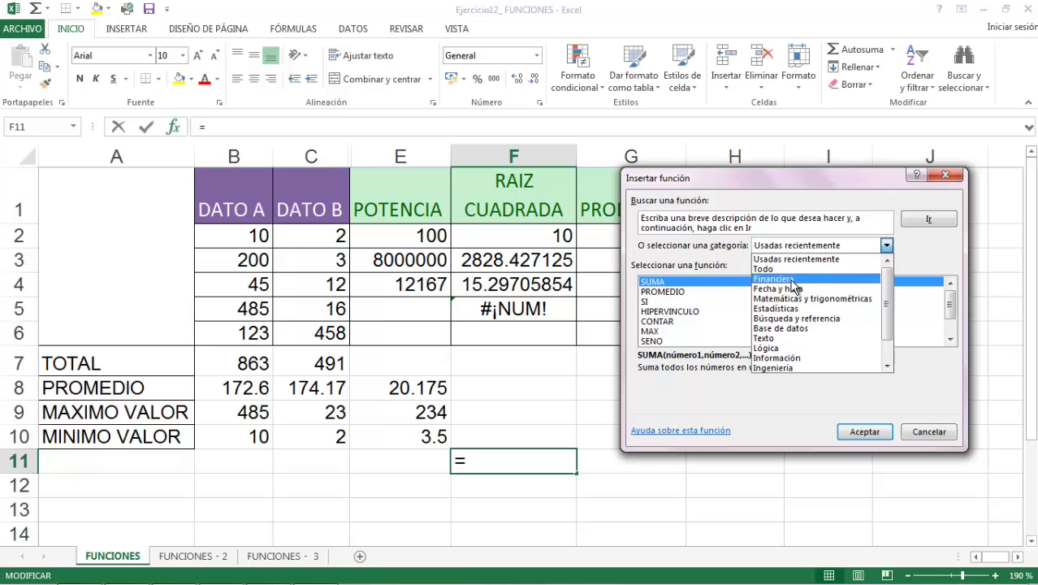
{"action": "left_click", "coordinate": [794, 280]}
{"action": "left_click", "coordinate": [887, 246]}
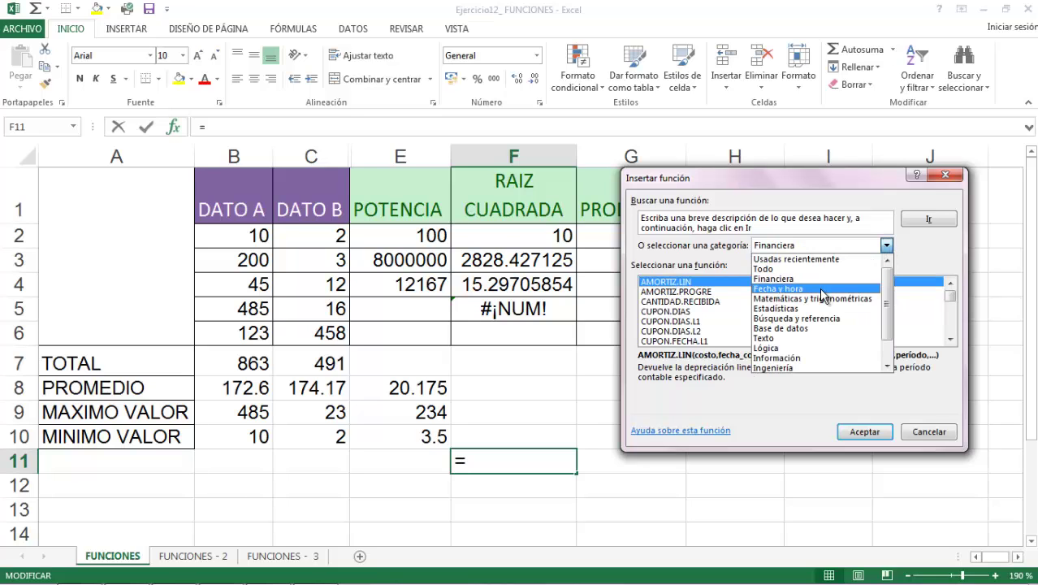
{"action": "left_click", "coordinate": [822, 290]}
{"action": "left_click", "coordinate": [887, 245]}
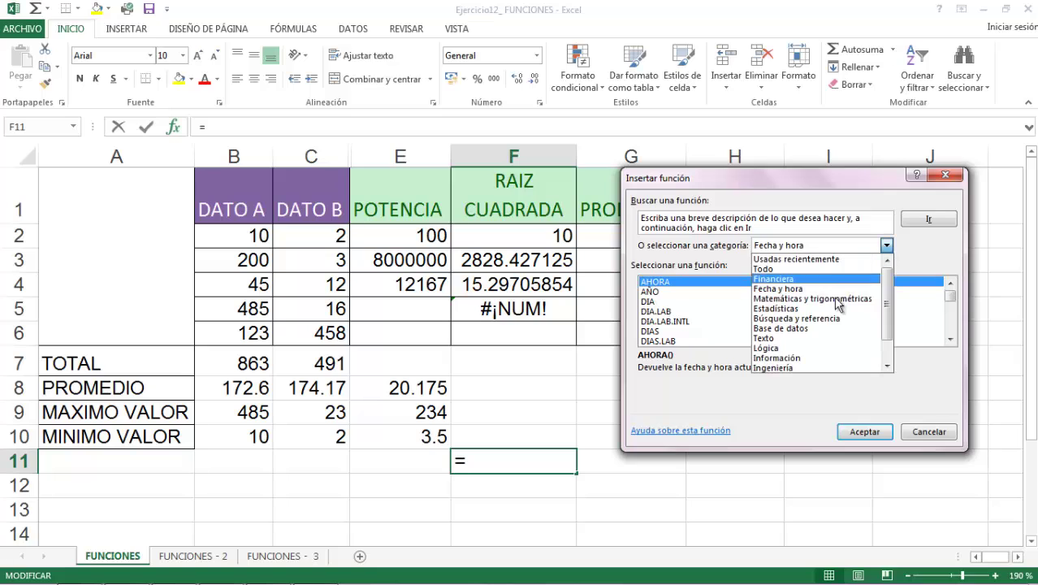
{"action": "left_click", "coordinate": [793, 338]}
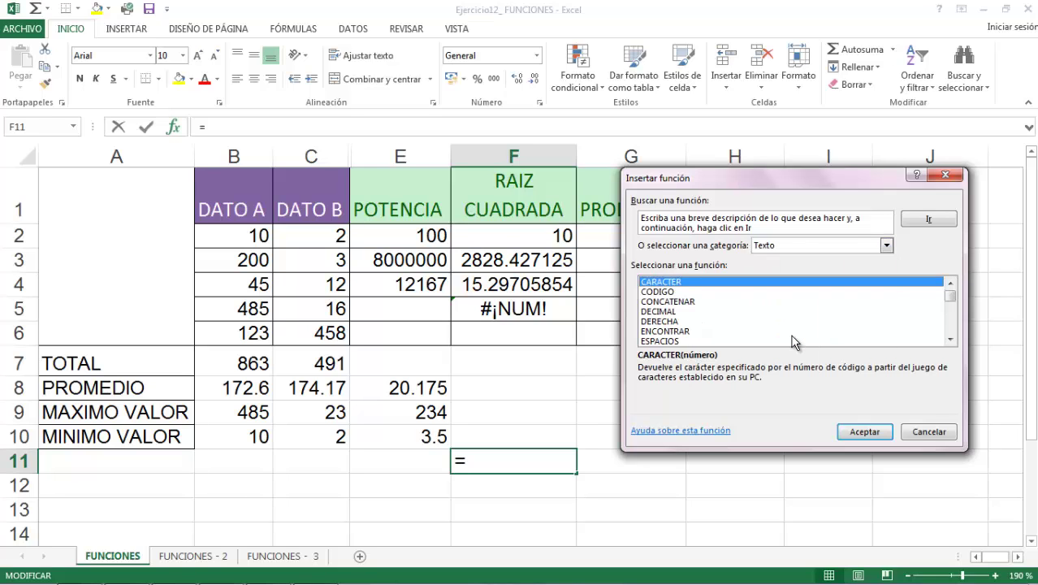
Search for the SUMA function by name and choose it for cell F11.
{"action": "left_click", "coordinate": [764, 226]}
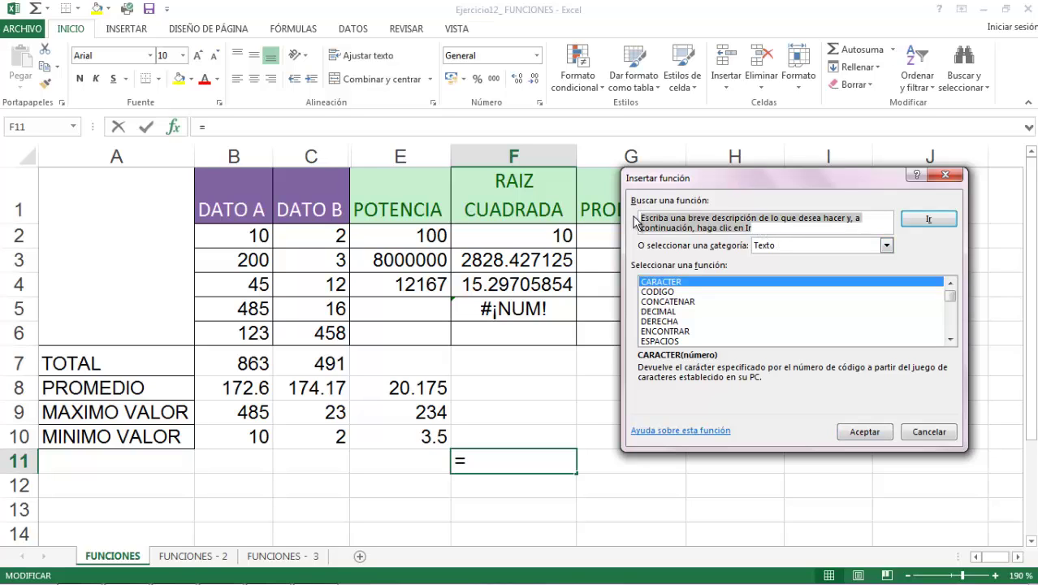
{"action": "type", "text": "s"}
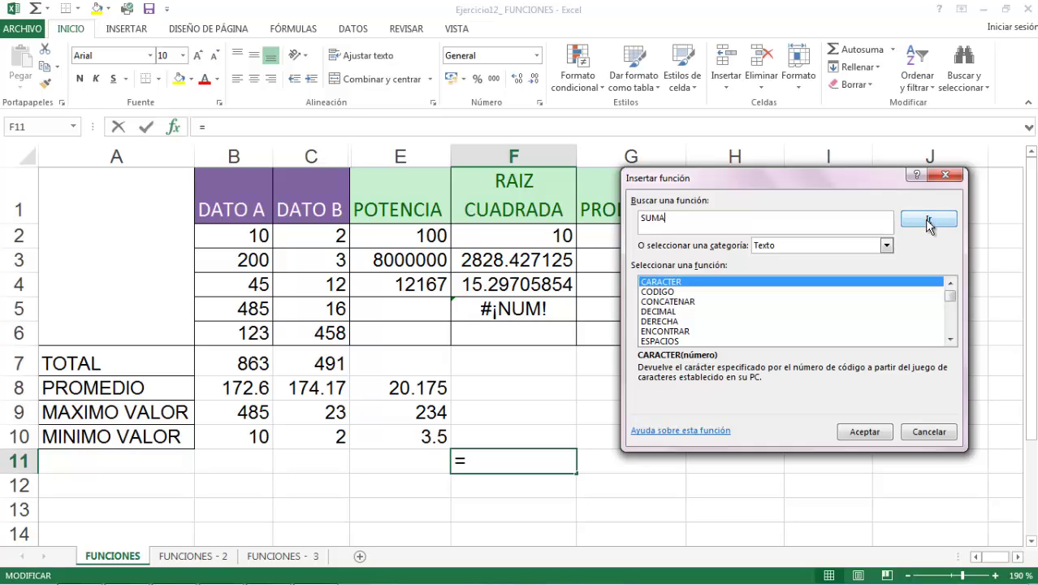
{"action": "left_click", "coordinate": [929, 225]}
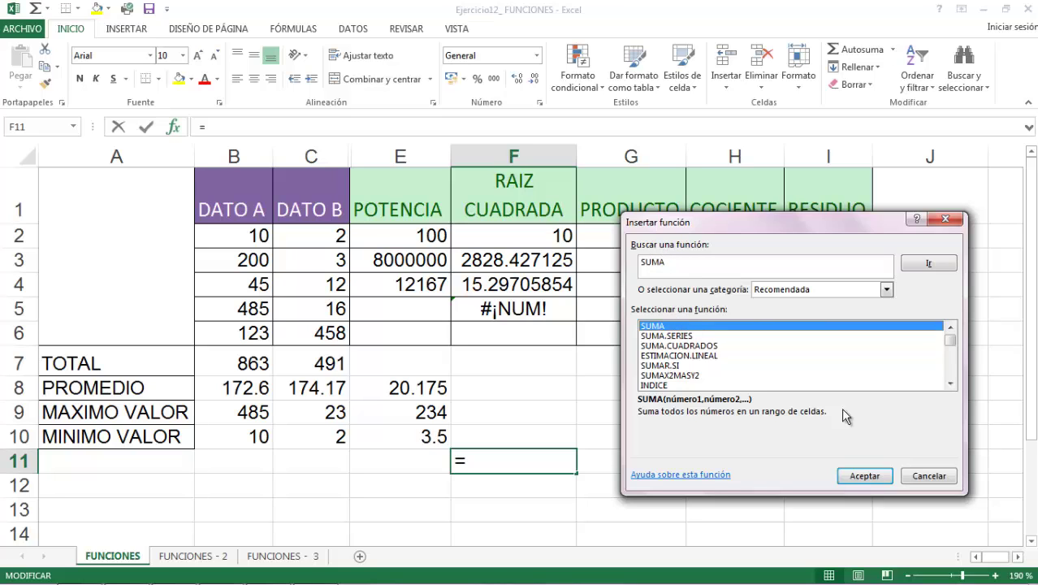
{"action": "left_click", "coordinate": [859, 478]}
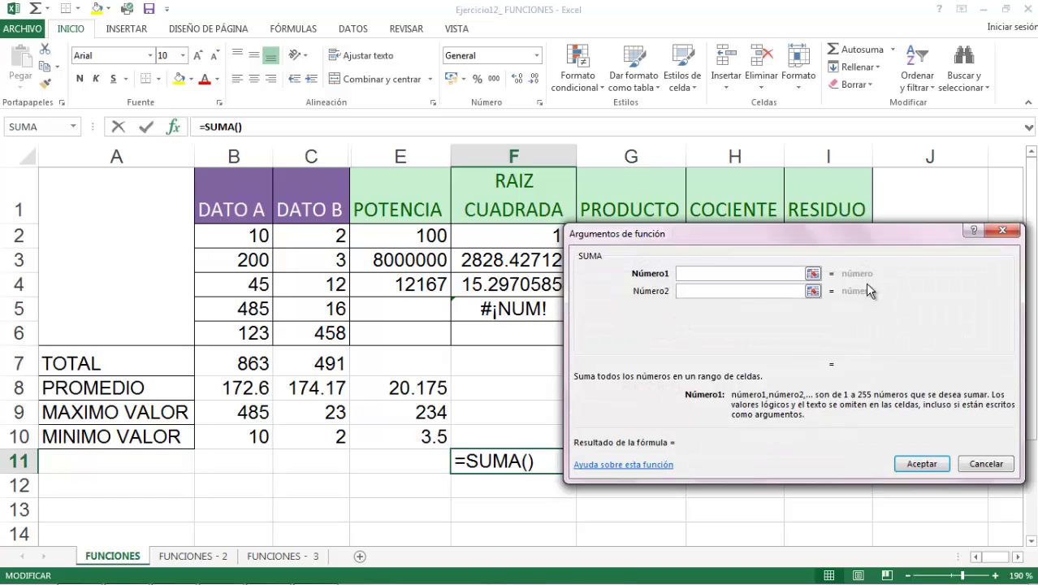
Set the first three SUMA arguments to cells B2, C2 and C4.
{"action": "left_click_drag", "start_coordinate": [803, 239], "coordinate": [832, 297]}
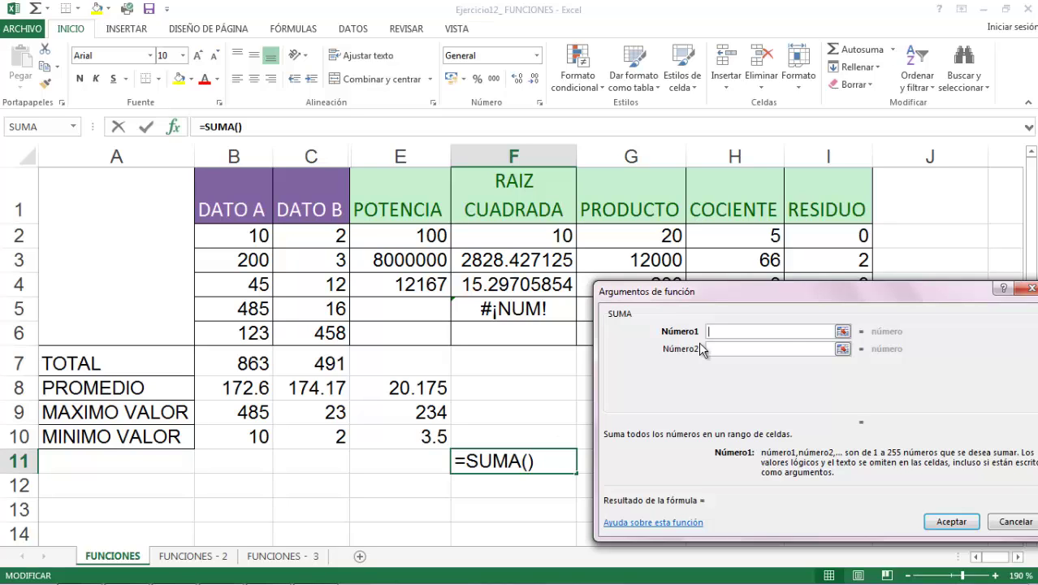
{"action": "left_click", "coordinate": [756, 331]}
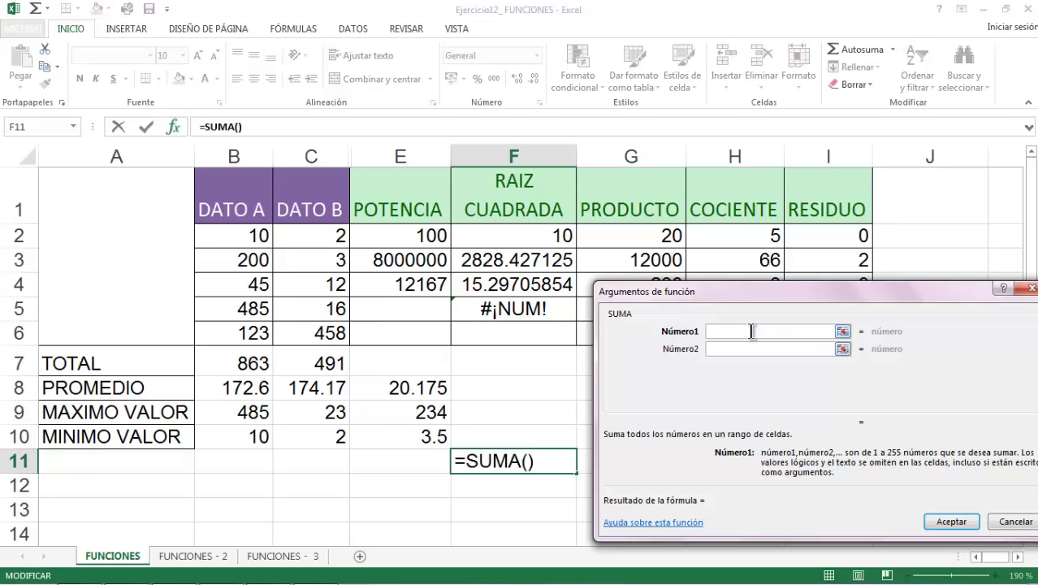
{"action": "left_click", "coordinate": [245, 237]}
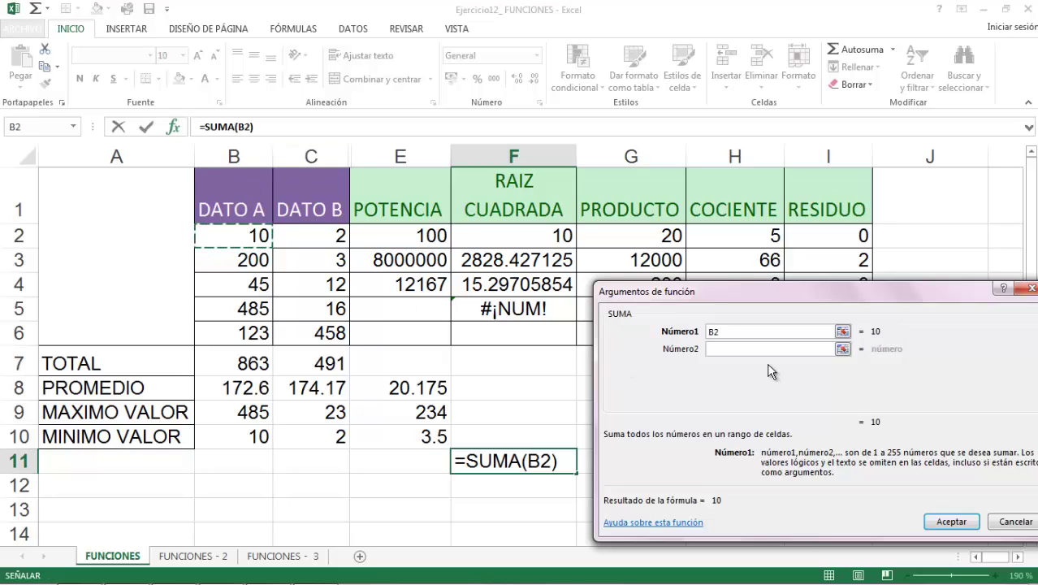
{"action": "left_click", "coordinate": [753, 349]}
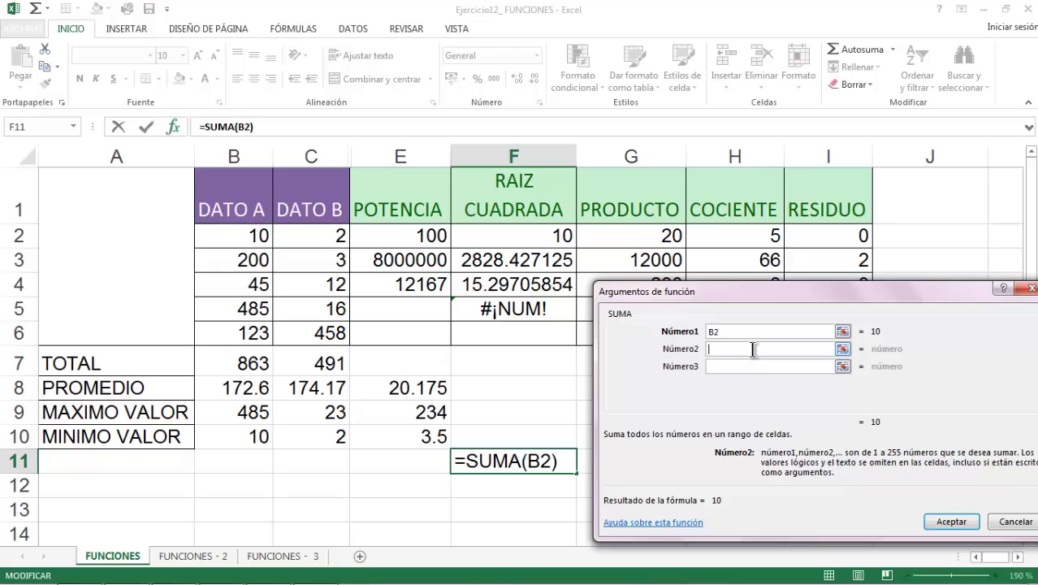
{"action": "left_click", "coordinate": [297, 237]}
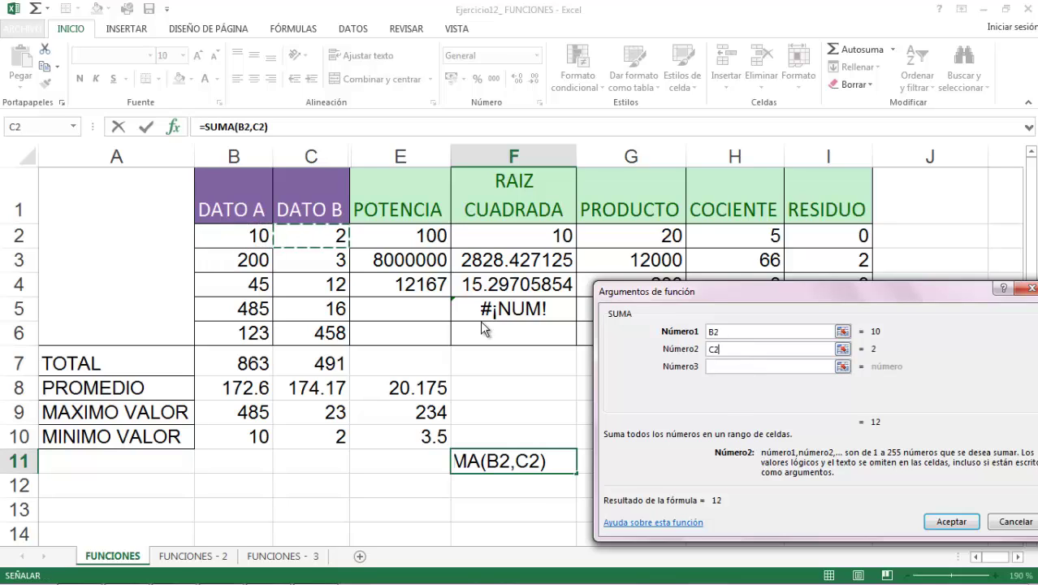
{"action": "left_click", "coordinate": [723, 366]}
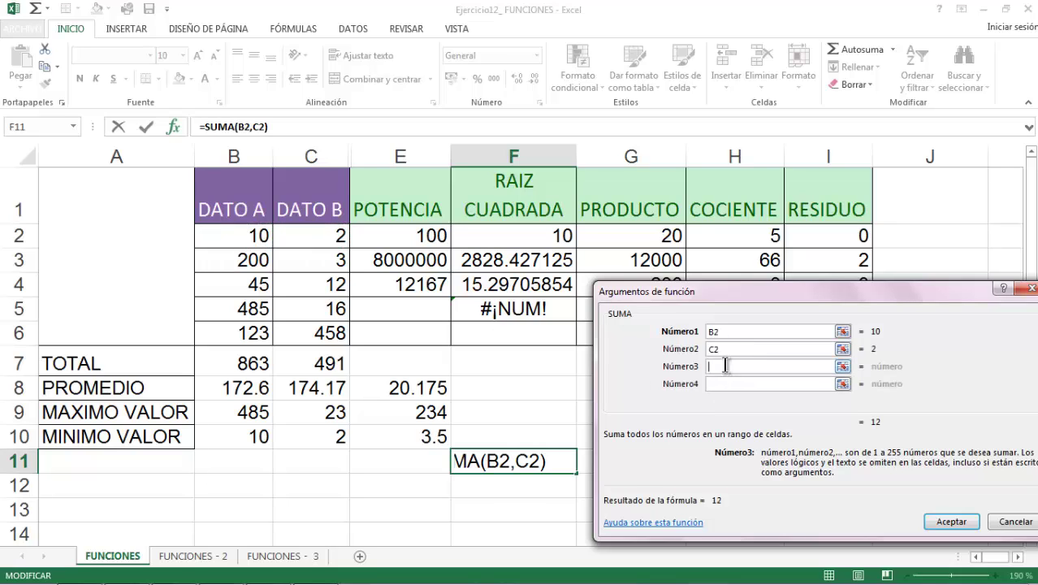
{"action": "left_click", "coordinate": [318, 290]}
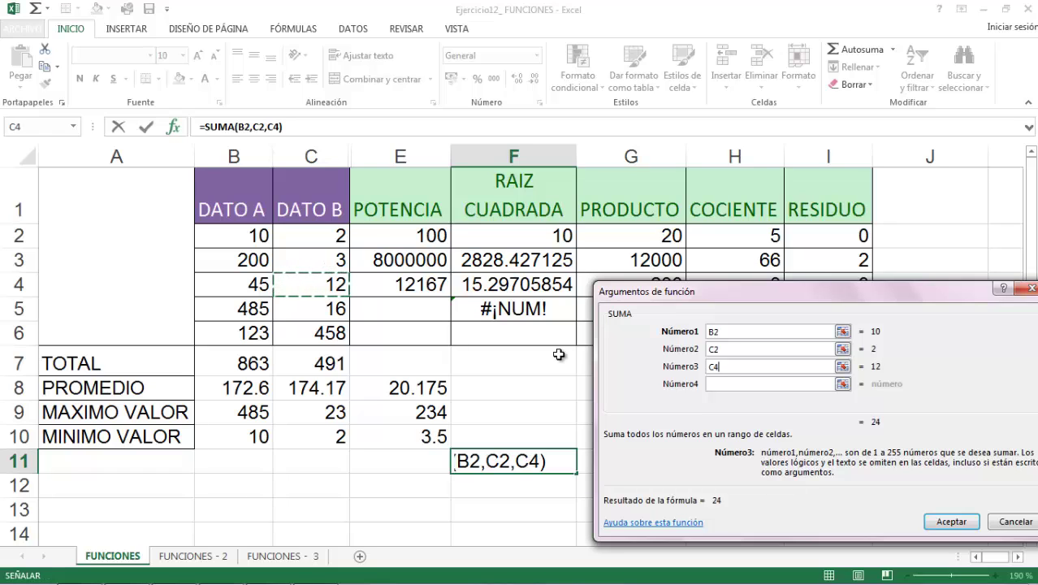
Add the range B4:C5 and the number 345 as the fourth and fifth SUMA arguments, insert the formula and review cell F11.
{"action": "left_click", "coordinate": [746, 384]}
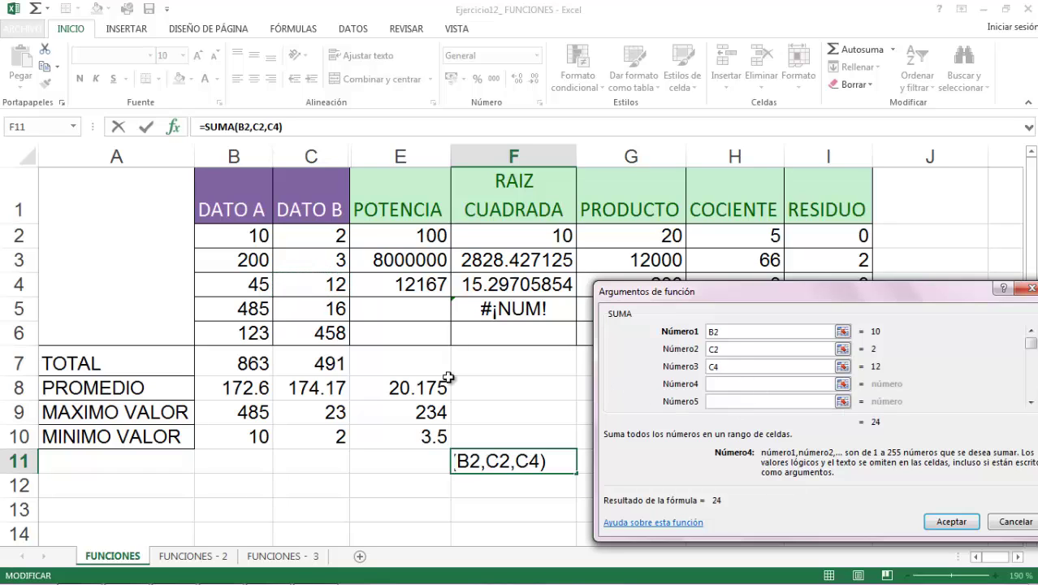
{"action": "left_click_drag", "start_coordinate": [240, 286], "coordinate": [305, 298]}
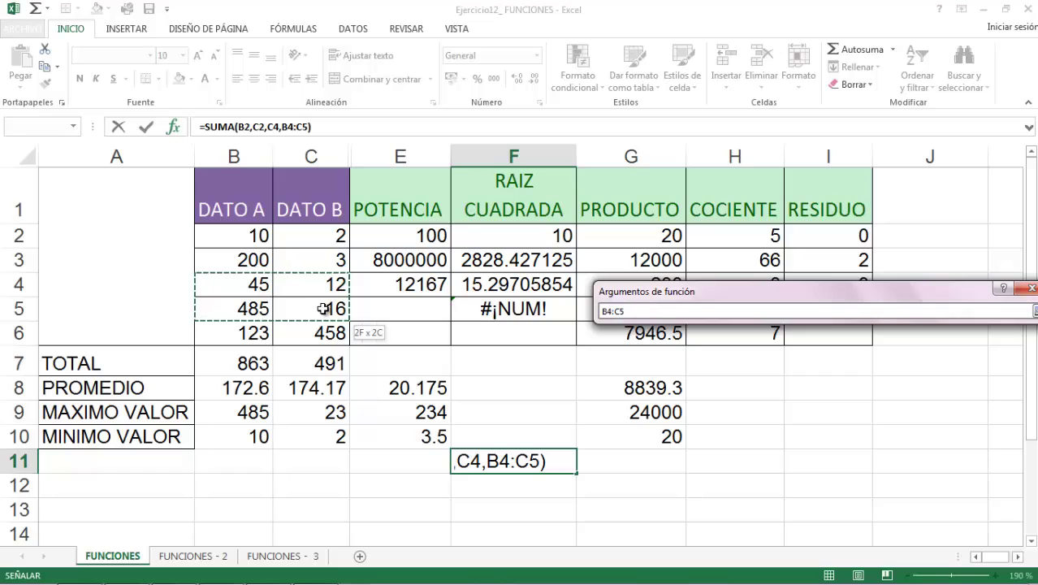
{"action": "left_click_drag", "start_coordinate": [324, 308], "coordinate": [324, 308]}
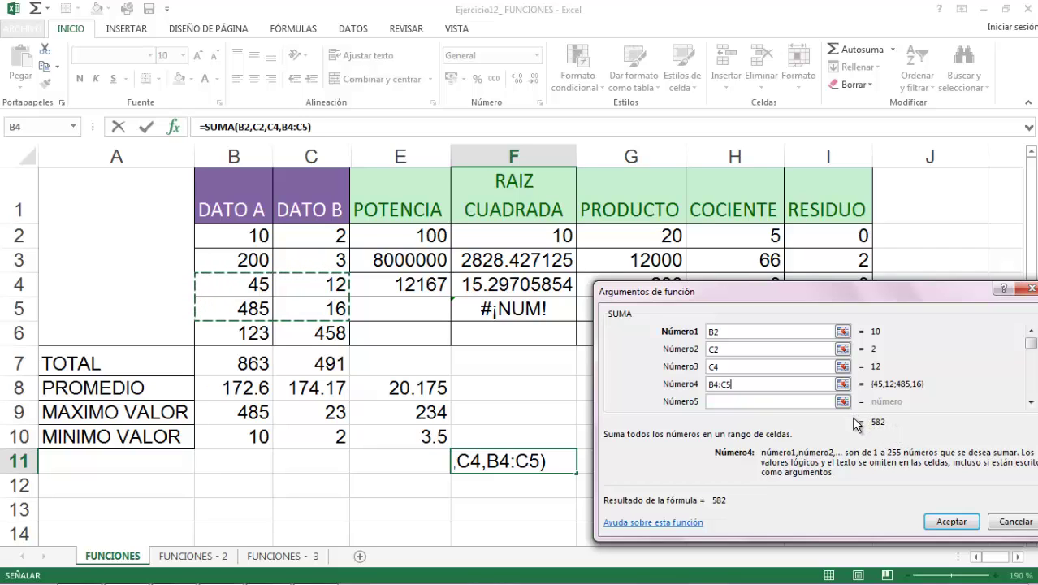
{"action": "left_click", "coordinate": [814, 401]}
{"action": "type", "text": "34"}
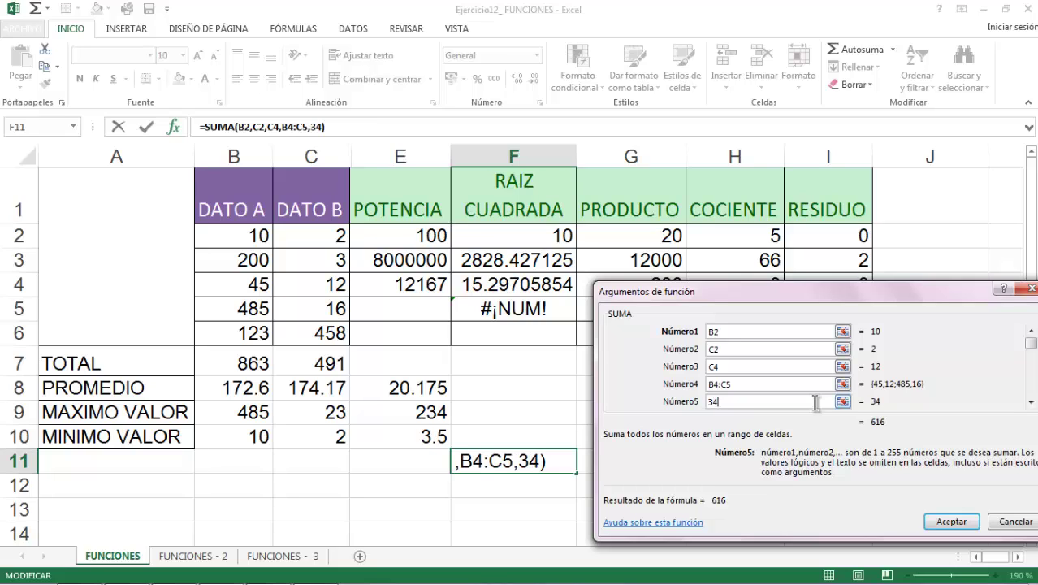
{"action": "type", "text": "5"}
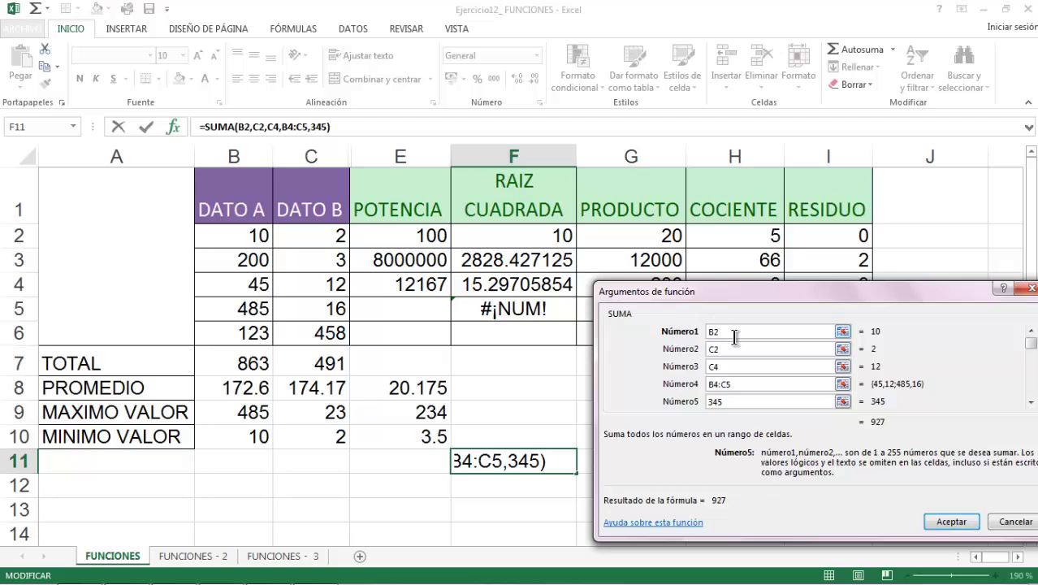
{"action": "left_click", "coordinate": [952, 523]}
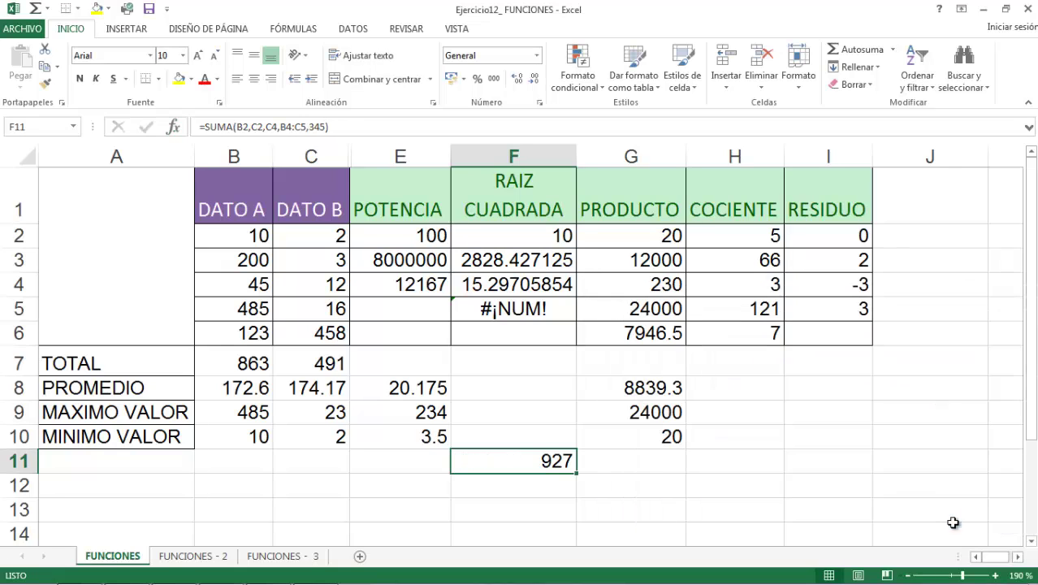
{"action": "left_click", "coordinate": [562, 485]}
{"action": "left_click", "coordinate": [551, 461]}
Open the Insert Function dialog for cell G11 and search for MAX.
{"action": "left_click", "coordinate": [650, 463]}
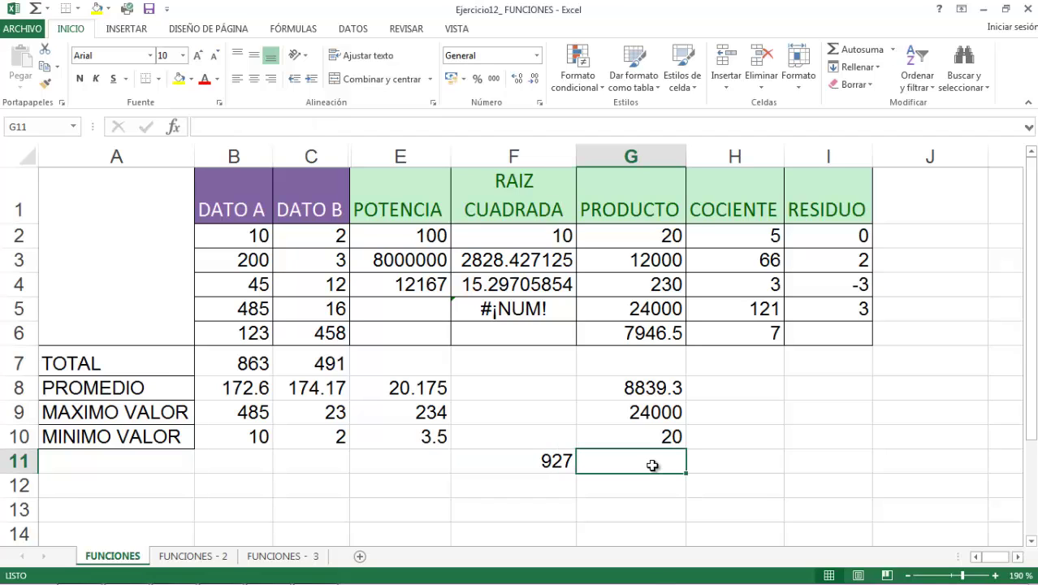
{"action": "left_click", "coordinate": [891, 49]}
{"action": "left_click", "coordinate": [884, 161]}
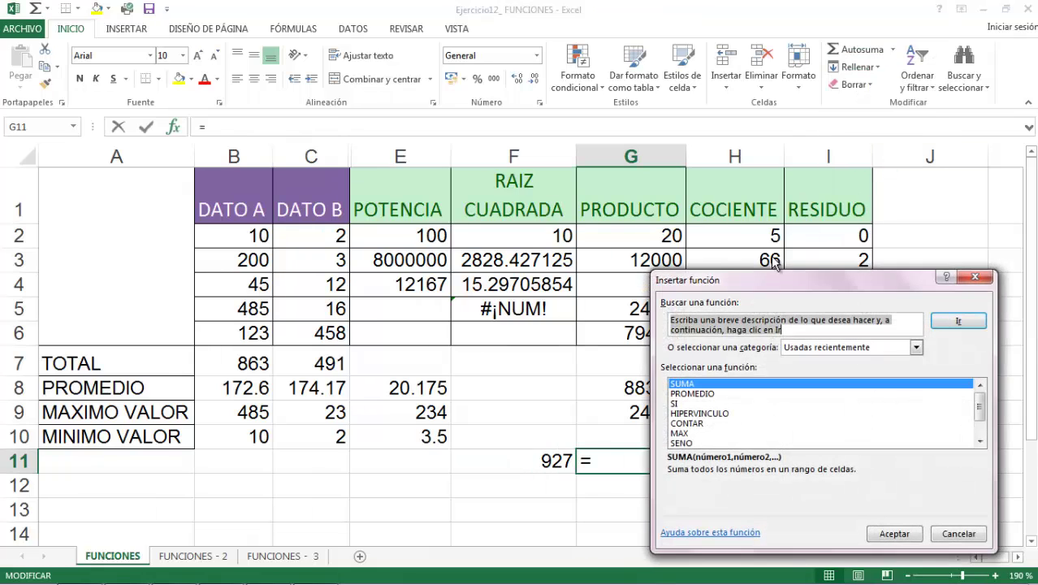
{"action": "left_click_drag", "start_coordinate": [780, 274], "coordinate": [222, 209]}
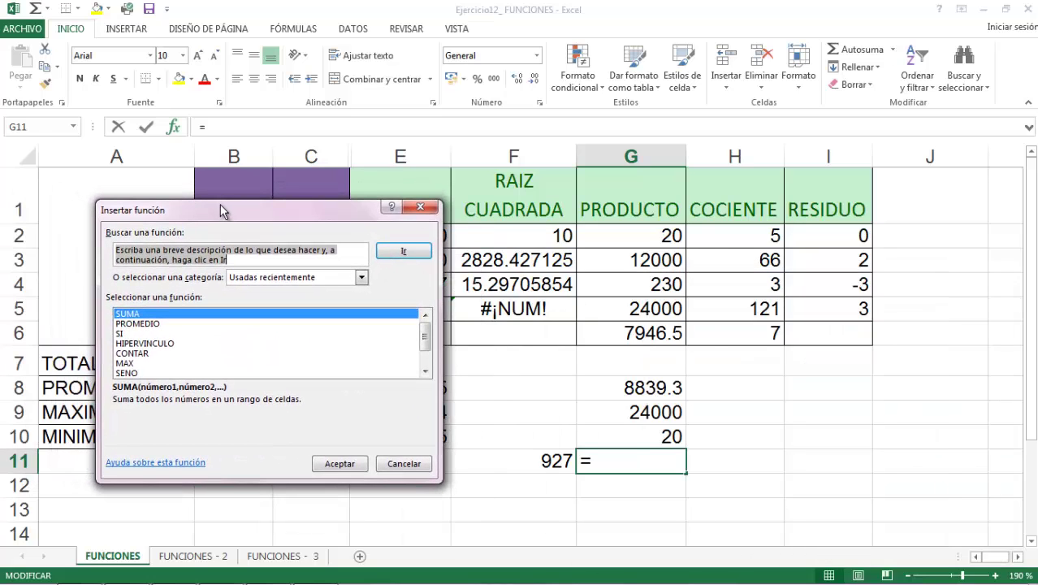
{"action": "type", "text": "MAX"}
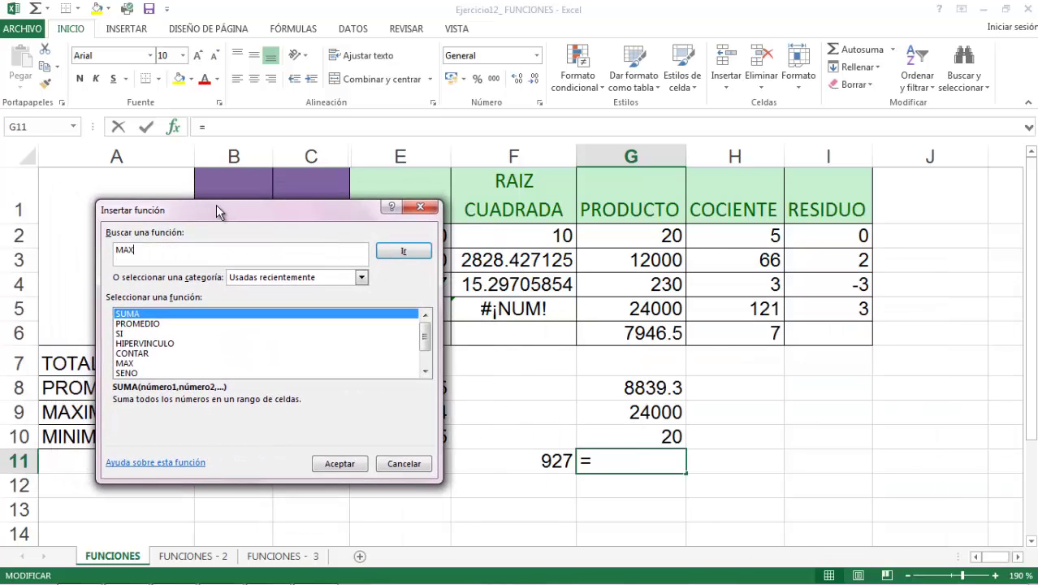
{"action": "left_click", "coordinate": [406, 253]}
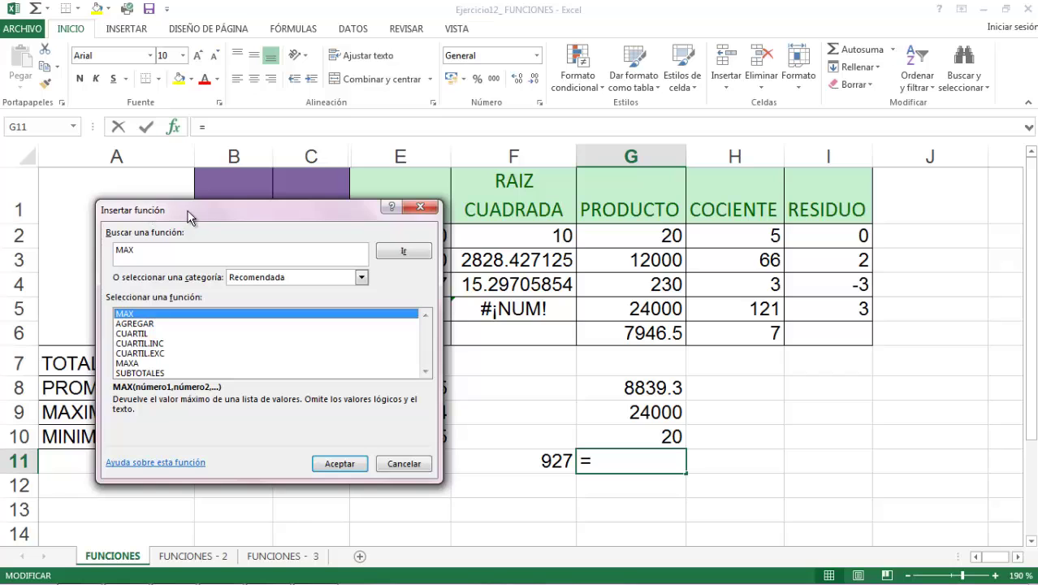
Review the descriptions of AGREGAR and MAXA in the search results, and choose the MAX function for cell G11.
{"action": "left_click_drag", "start_coordinate": [192, 214], "coordinate": [240, 262]}
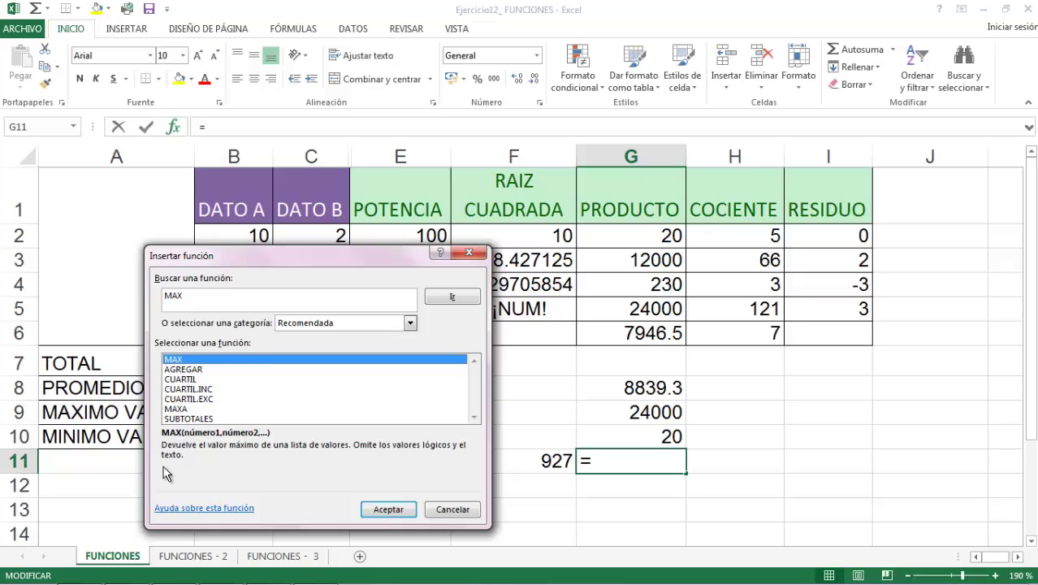
{"action": "left_click", "coordinate": [187, 372]}
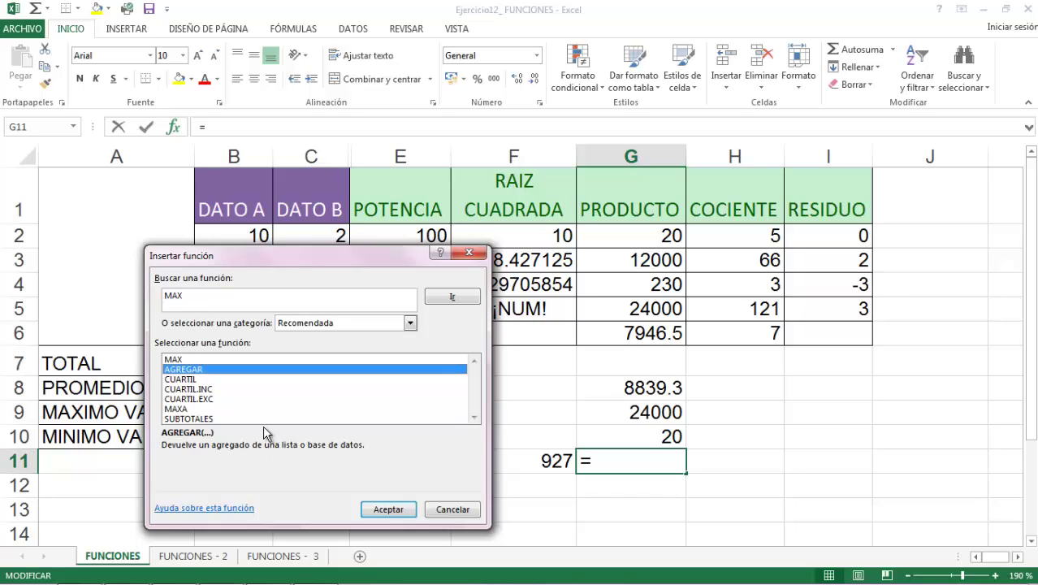
{"action": "left_click", "coordinate": [181, 409]}
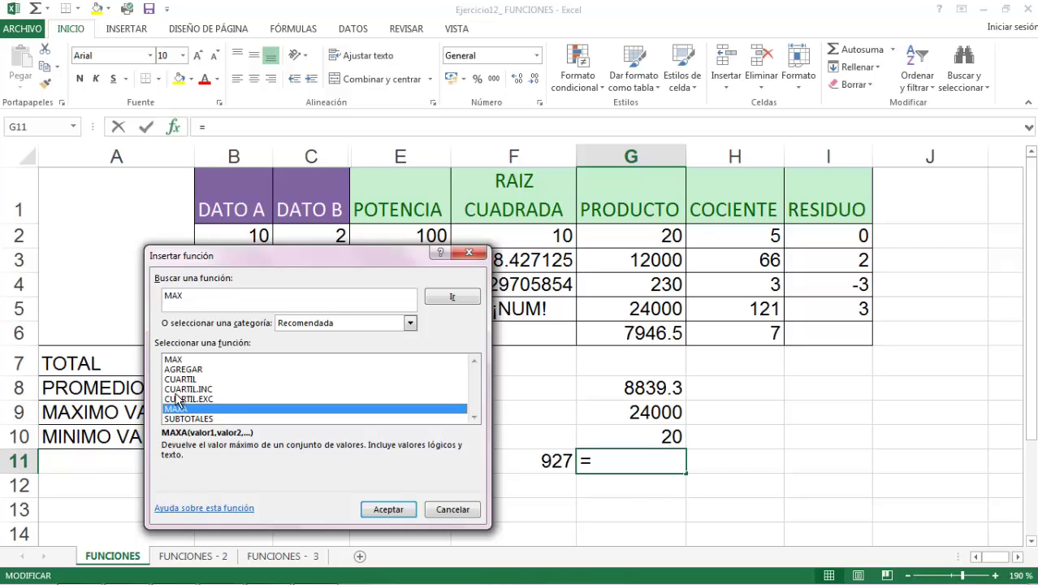
{"action": "left_click", "coordinate": [181, 359]}
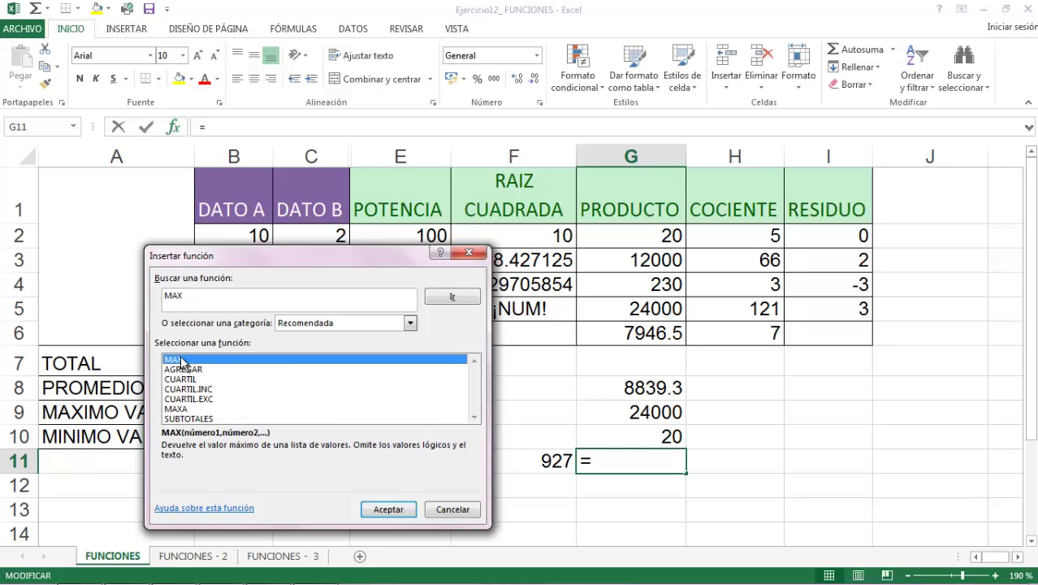
{"action": "left_click", "coordinate": [387, 510]}
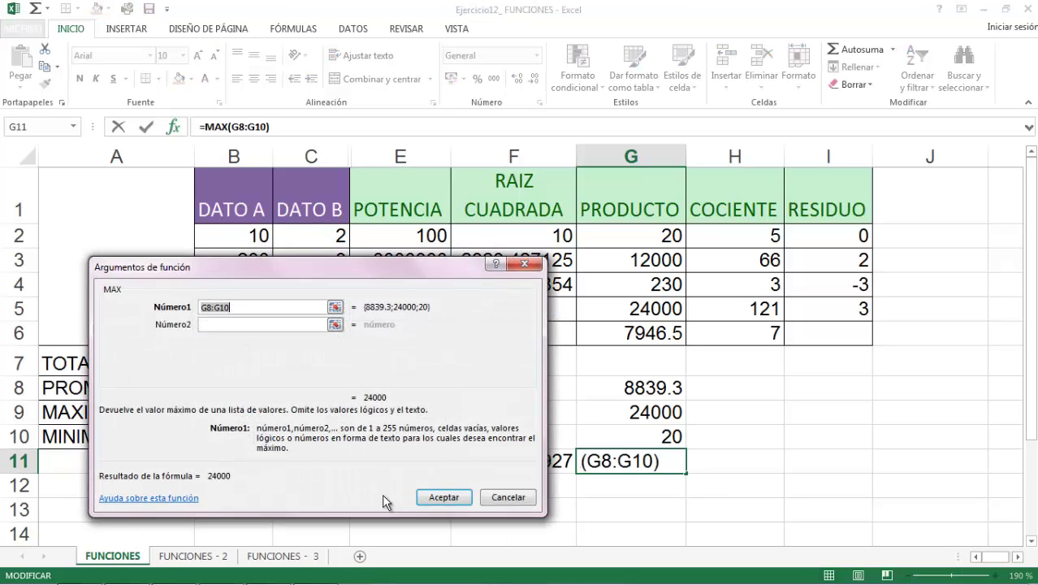
Set the four MAX arguments to cells G2, G4, H4 and I4, and insert the formula in G11.
{"action": "left_click_drag", "start_coordinate": [376, 274], "coordinate": [336, 274]}
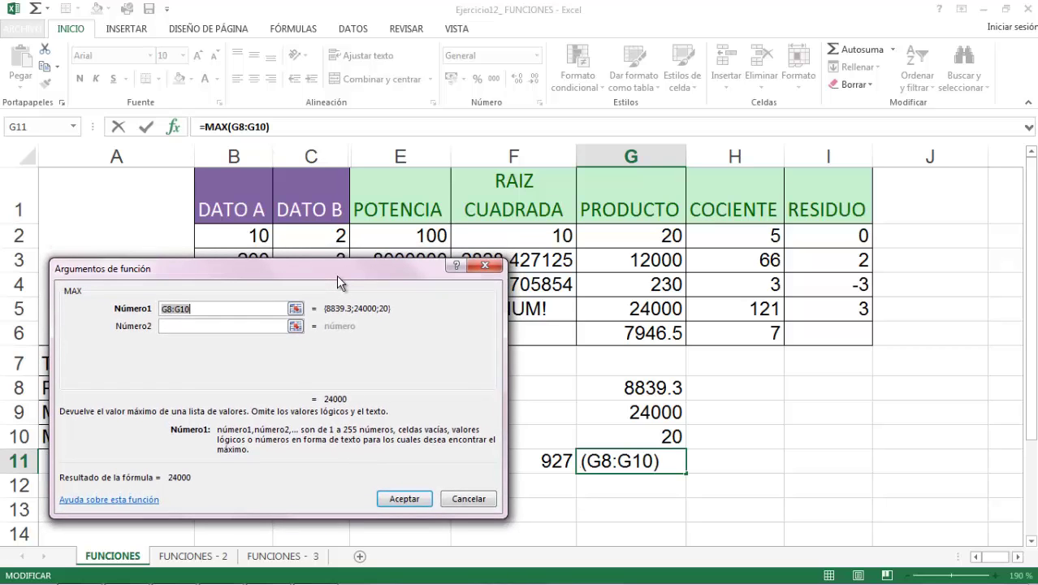
{"action": "left_click_drag", "start_coordinate": [336, 275], "coordinate": [344, 301]}
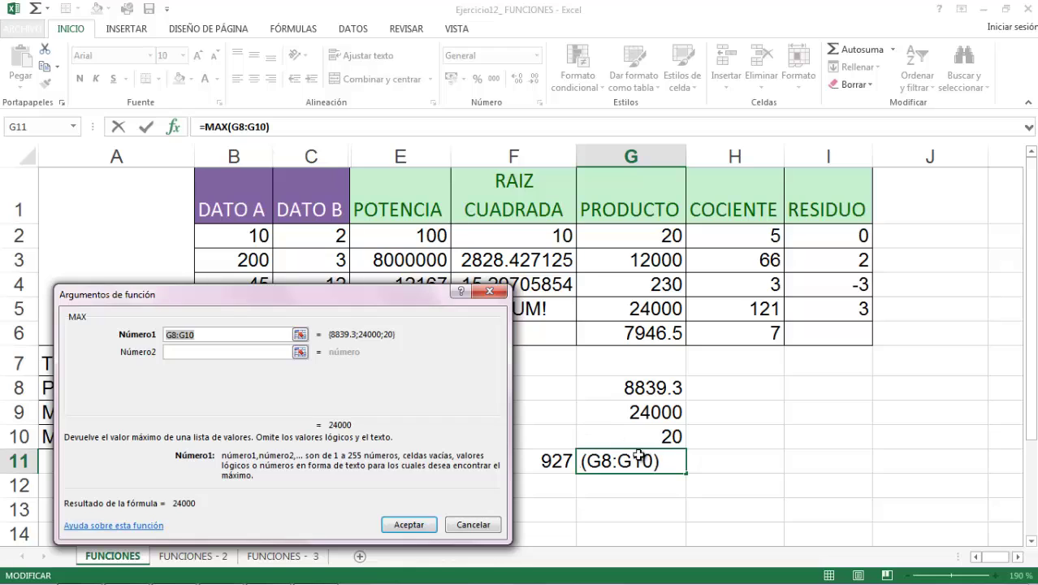
{"action": "left_click", "coordinate": [645, 236]}
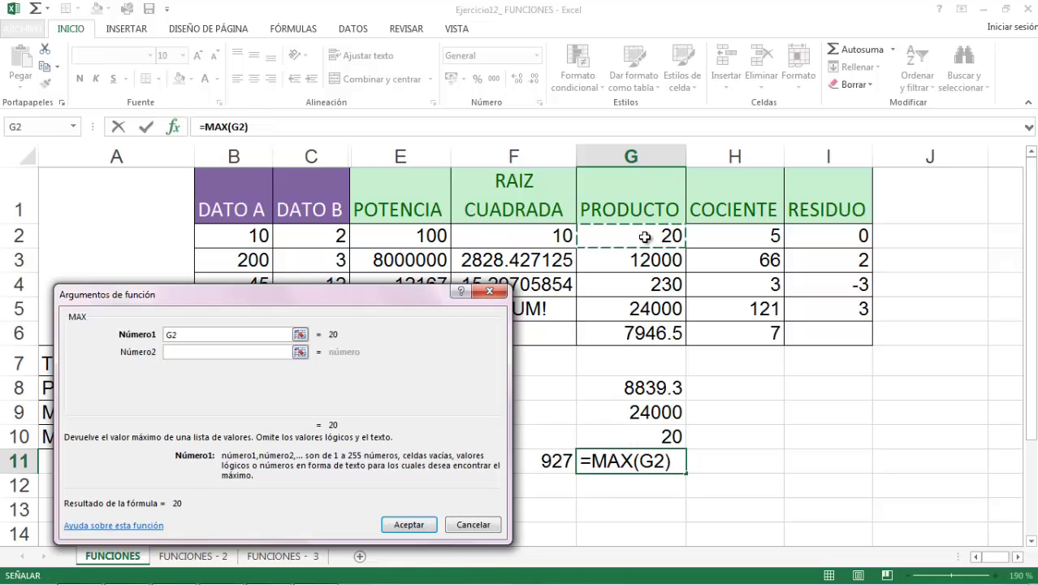
{"action": "left_click", "coordinate": [208, 352]}
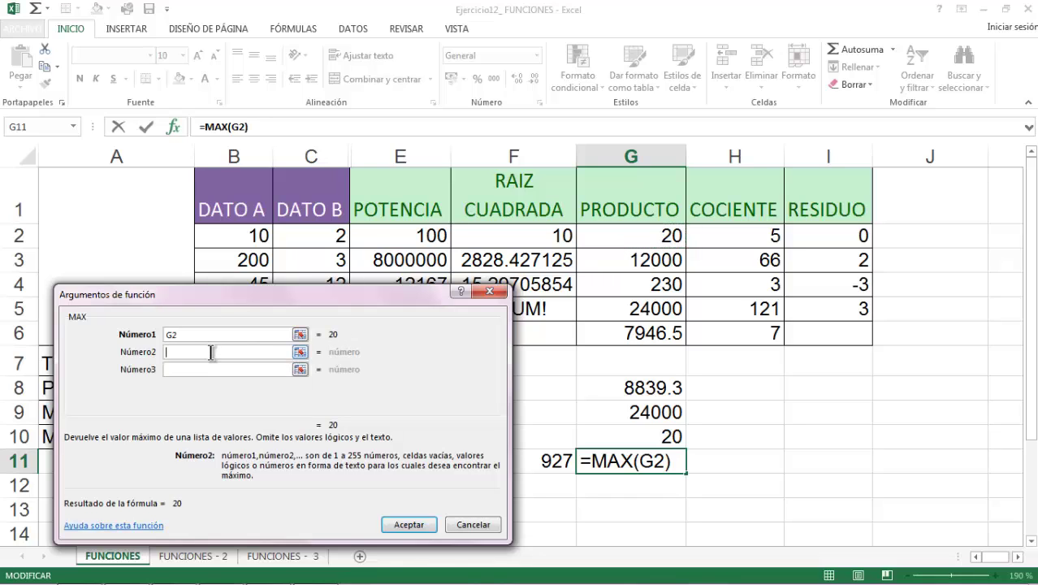
{"action": "left_click", "coordinate": [652, 286]}
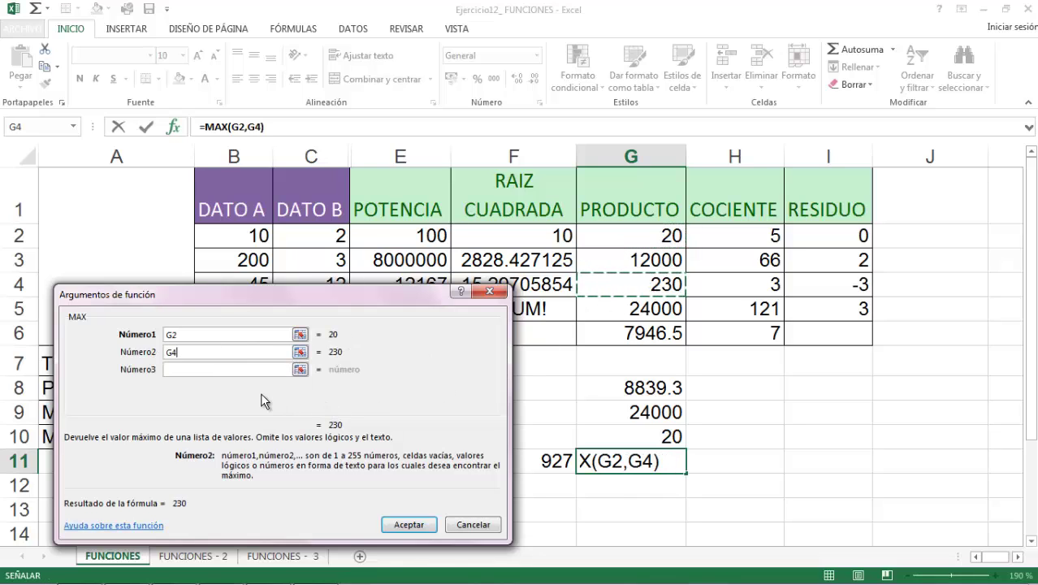
{"action": "left_click", "coordinate": [222, 369]}
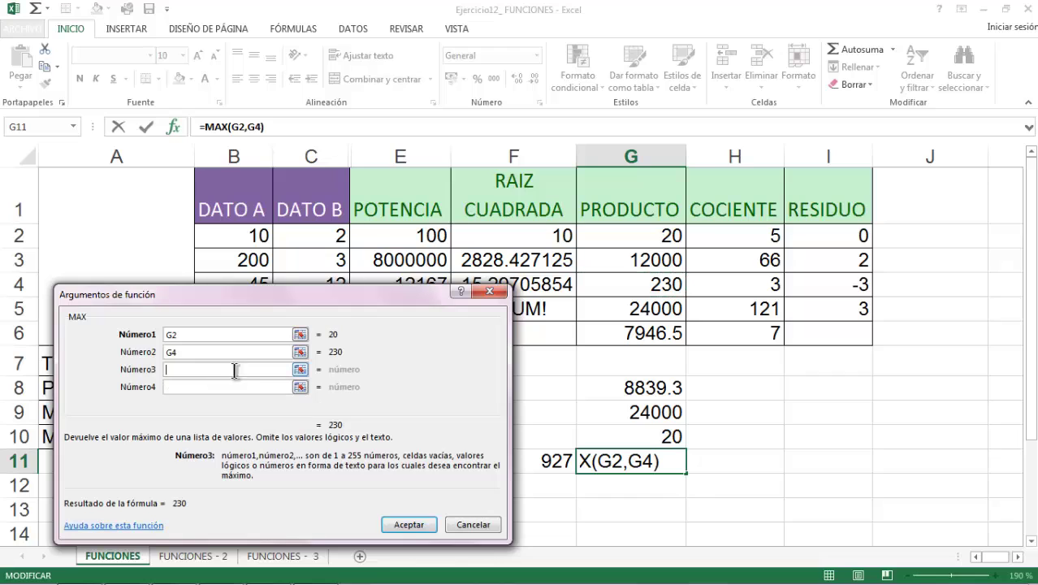
{"action": "left_click", "coordinate": [761, 283]}
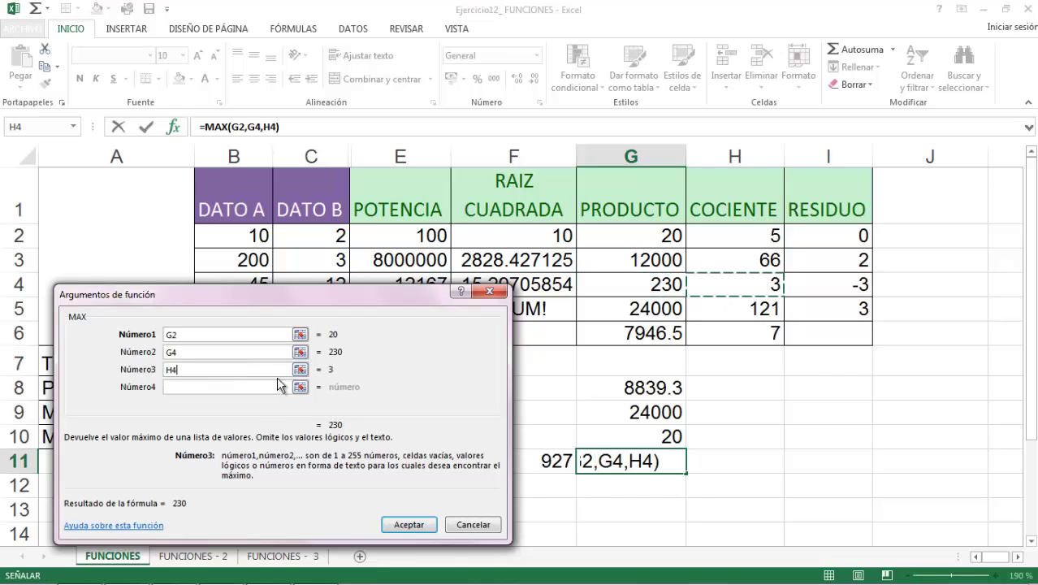
{"action": "left_click", "coordinate": [231, 387]}
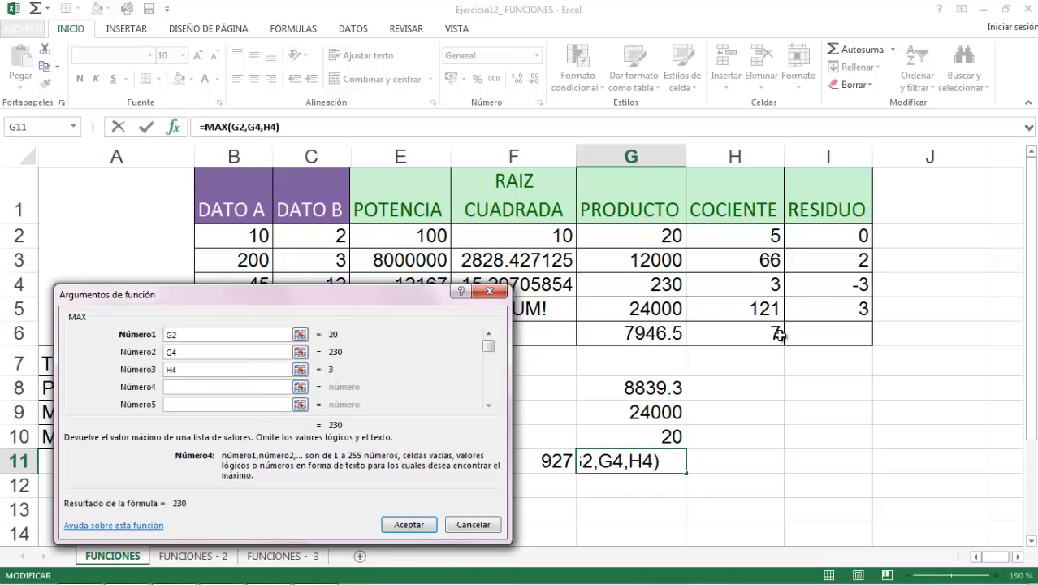
{"action": "left_click", "coordinate": [831, 284]}
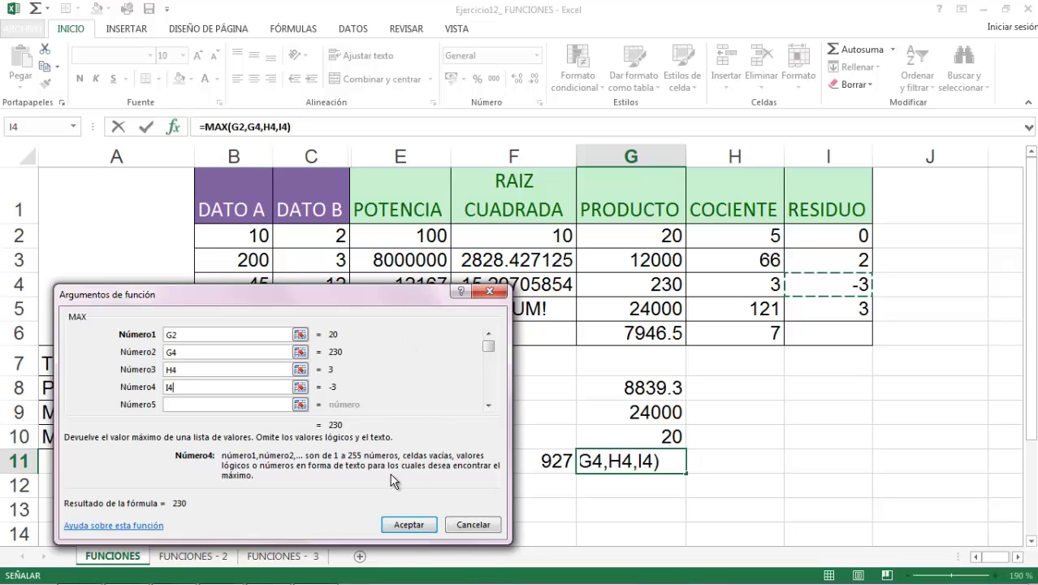
{"action": "left_click", "coordinate": [408, 525]}
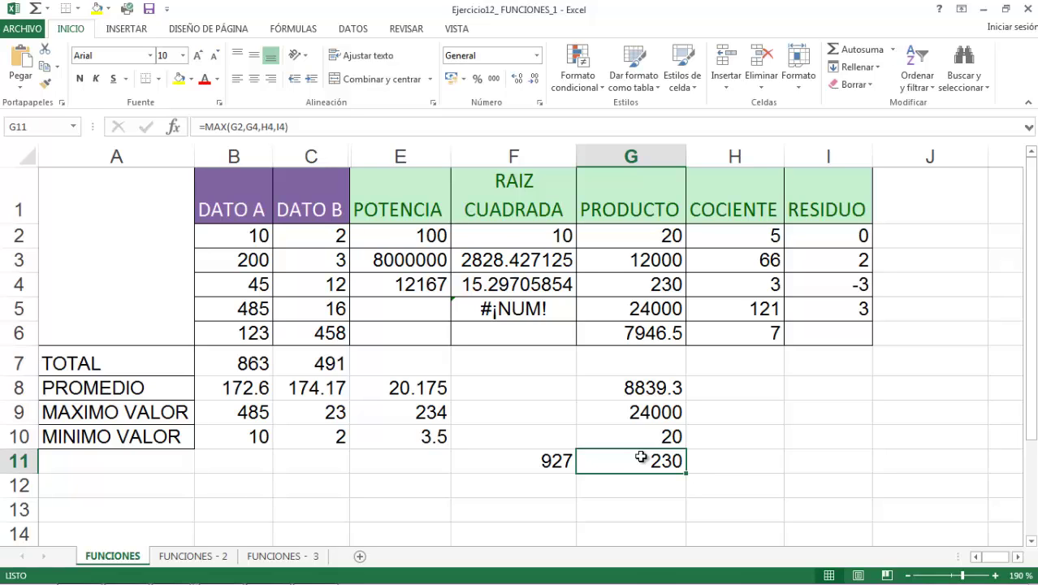
On the FUNCIONES - 2 sheet, enter =suma(C3:F3) in cell G3 as the annual quantity of Casa 2 dormitorios.
{"action": "left_click", "coordinate": [193, 555]}
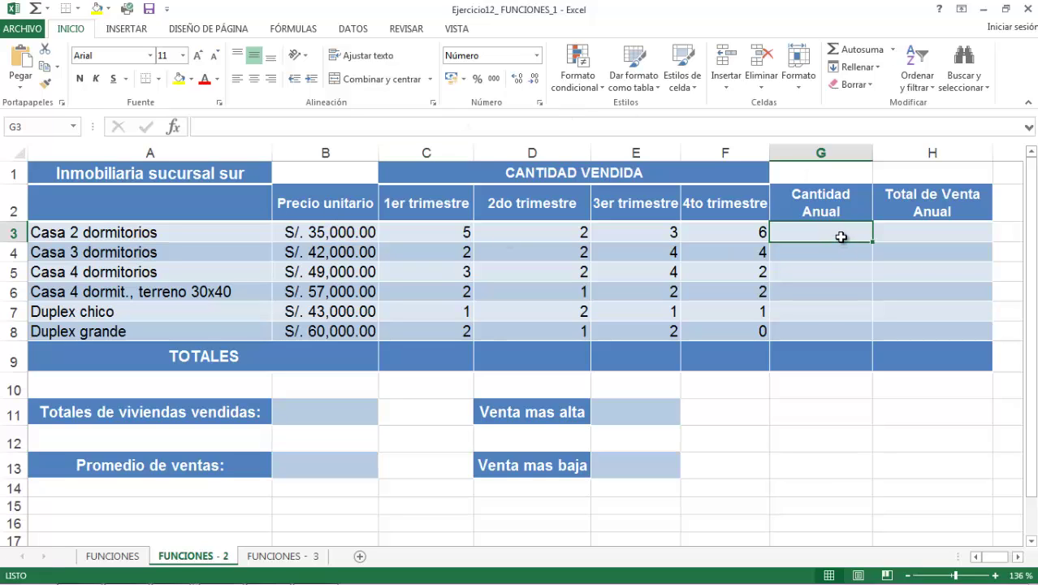
{"action": "type", "text": "="}
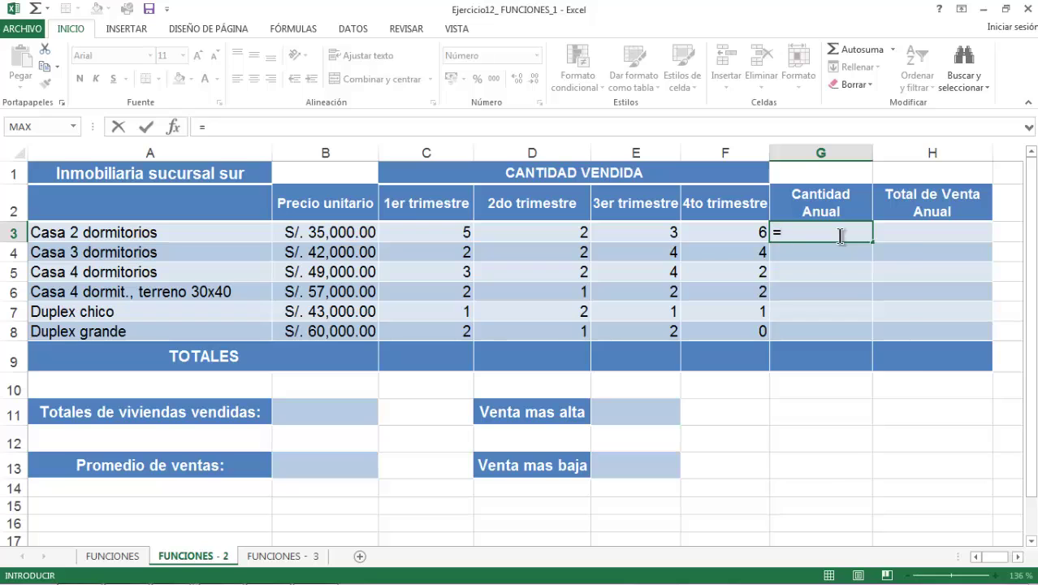
{"action": "type", "text": "suma("}
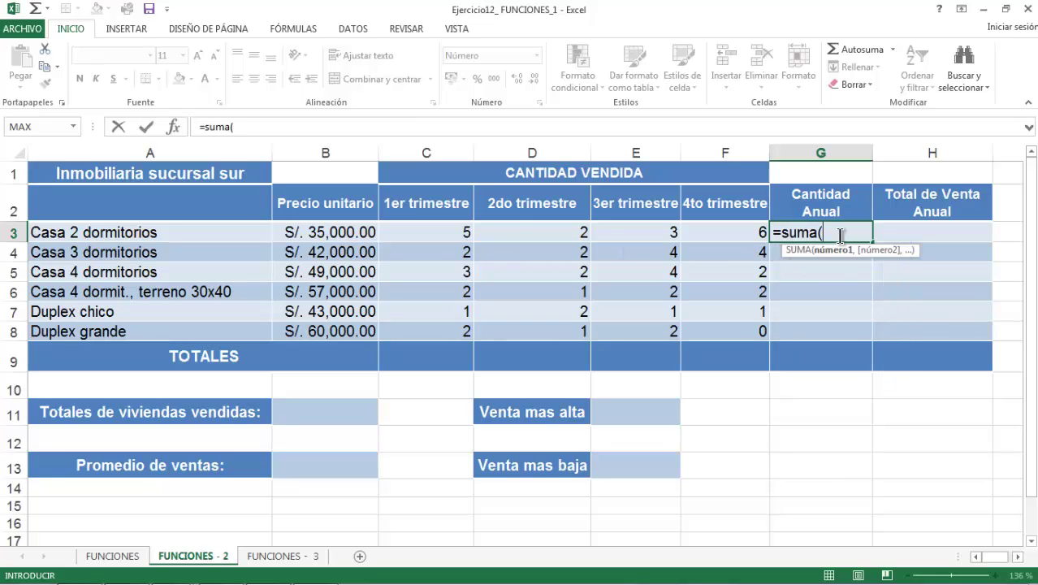
{"action": "left_click_drag", "start_coordinate": [448, 231], "coordinate": [701, 239]}
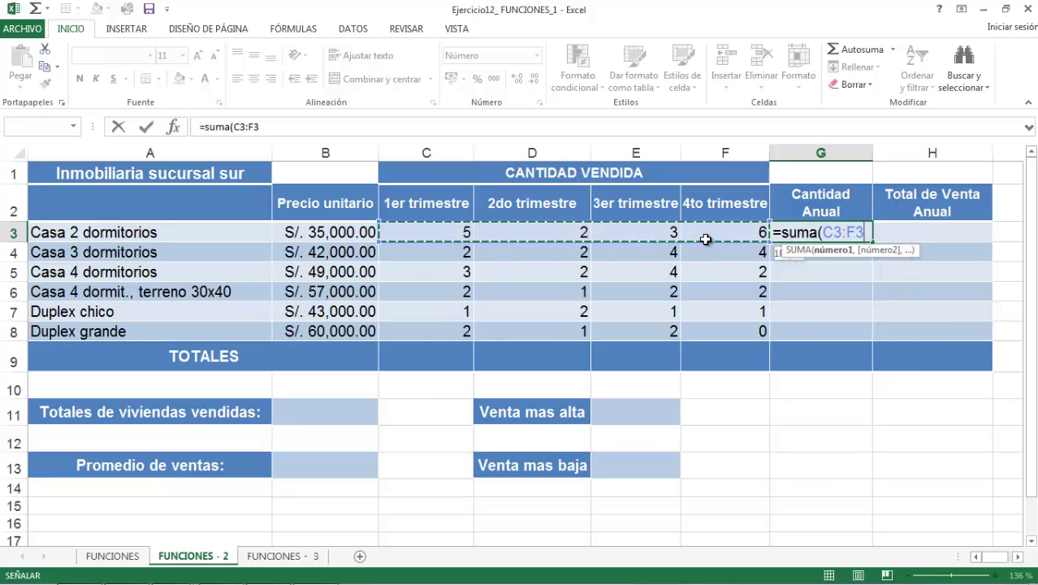
{"action": "type", "text": ")"}
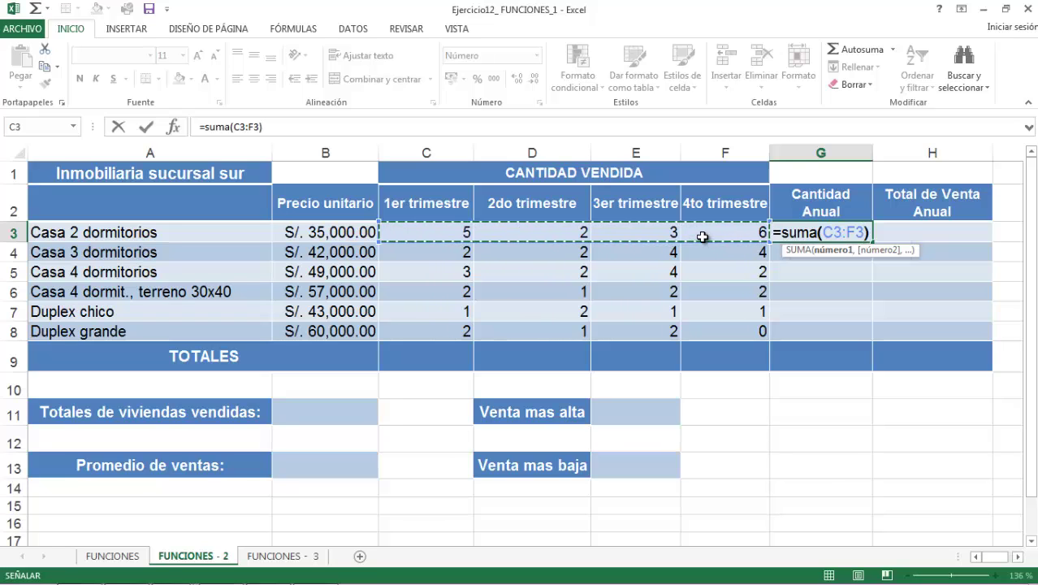
{"action": "key", "text": "Return"}
Enter =PRODUCTO(G3,B3) in cell H3 to multiply the annual quantity by the unit price.
{"action": "left_click", "coordinate": [944, 231]}
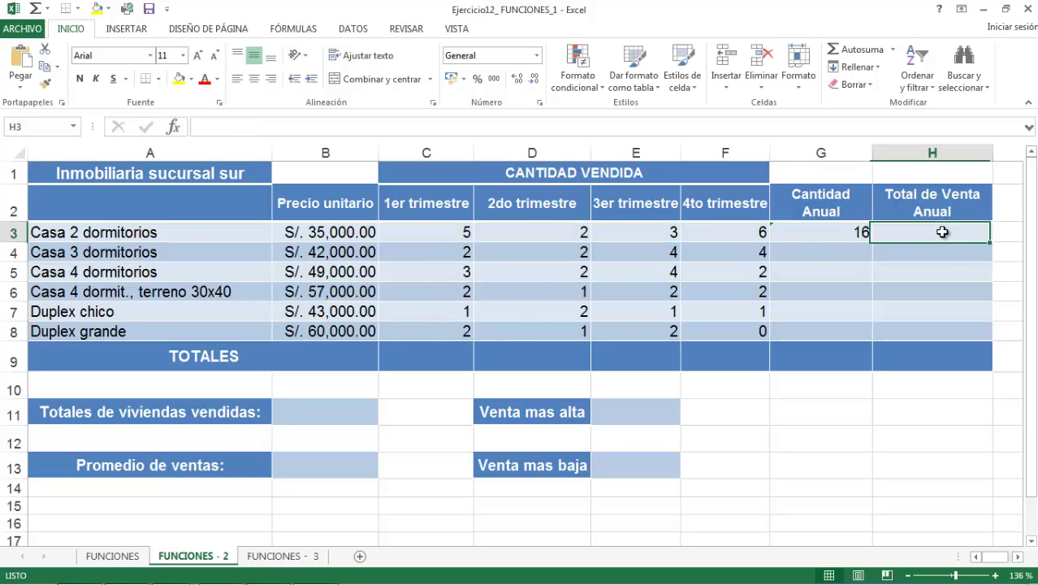
{"action": "type", "text": "="}
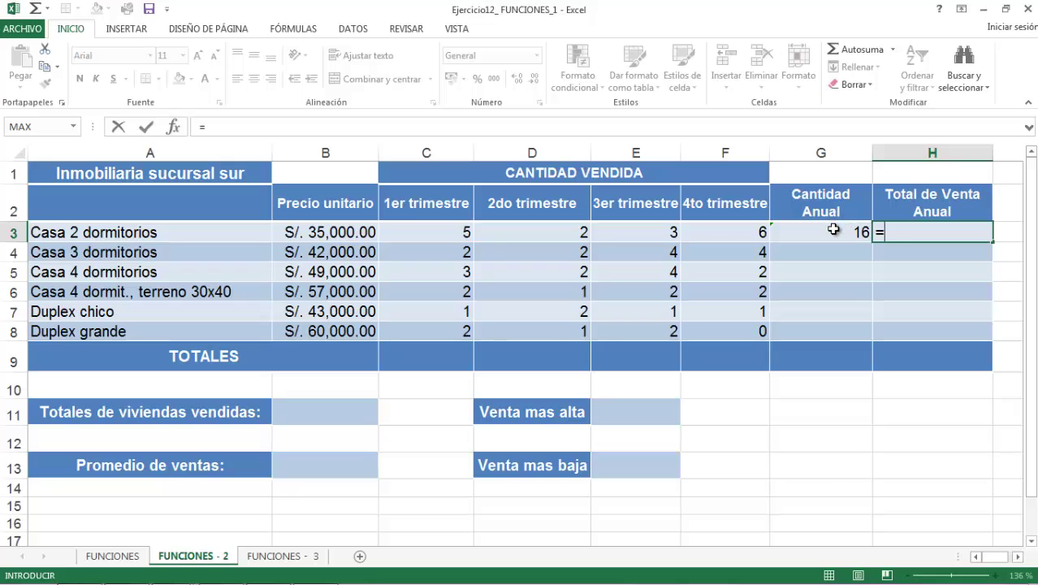
{"action": "type", "text": "p"}
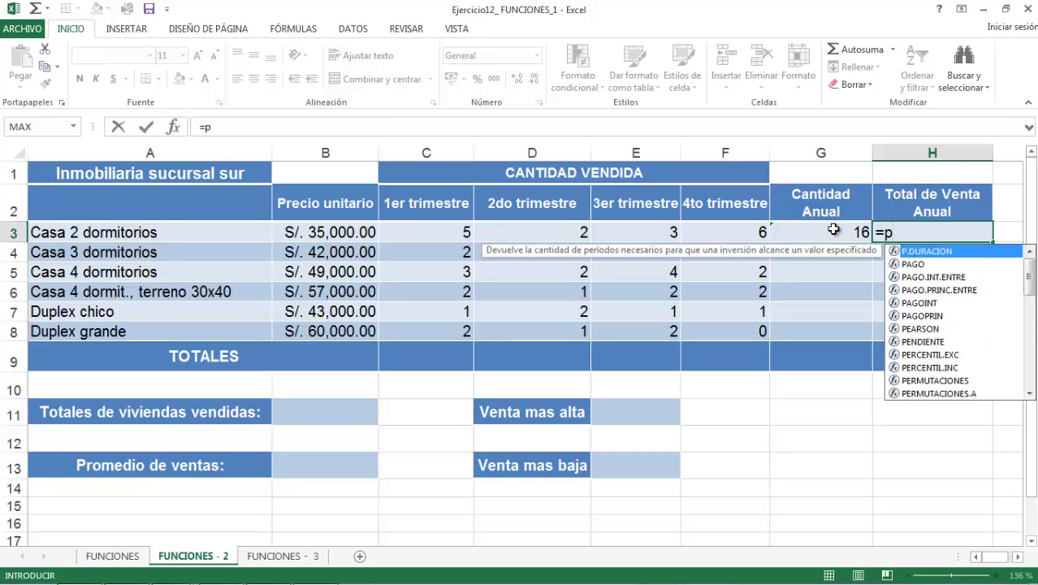
{"action": "type", "text": "rodsu"}
{"action": "key", "text": "BackSpace"}
{"action": "key", "text": "BackSpace"}
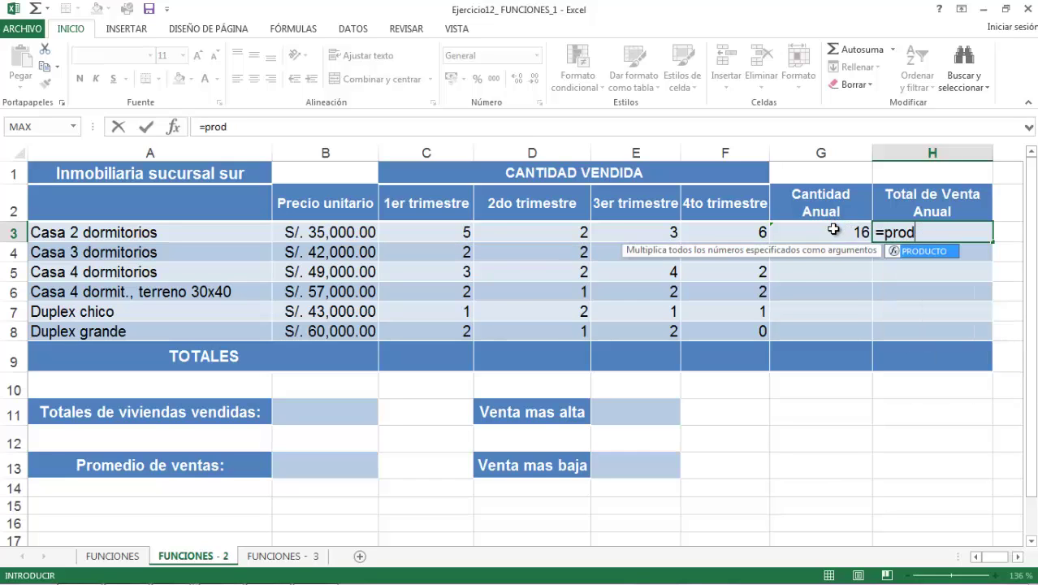
{"action": "double_click", "coordinate": [920, 252]}
{"action": "left_click", "coordinate": [837, 234]}
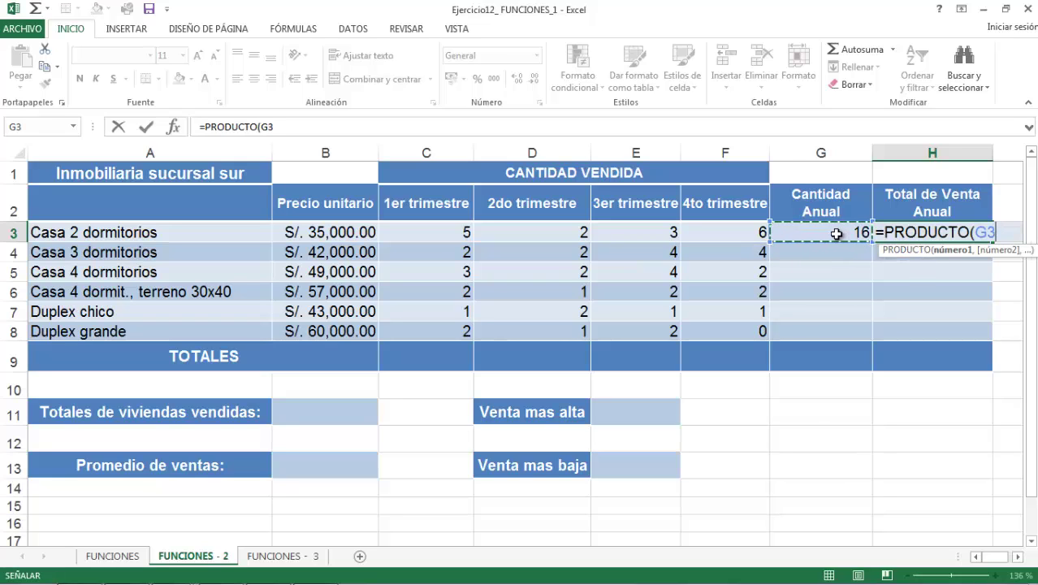
{"action": "type", "text": ","}
{"action": "left_click", "coordinate": [328, 232]}
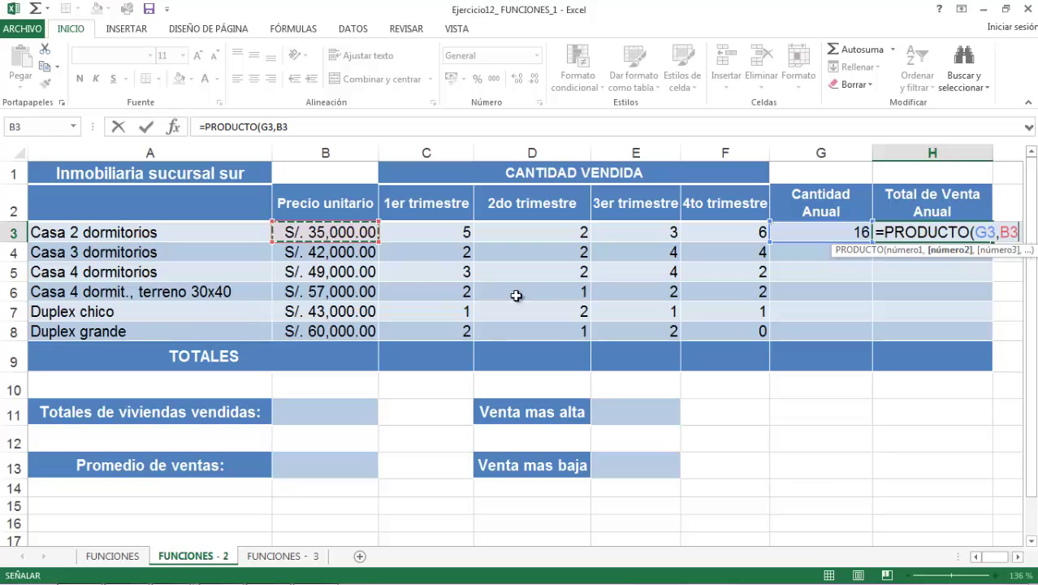
{"action": "type", "text": ")"}
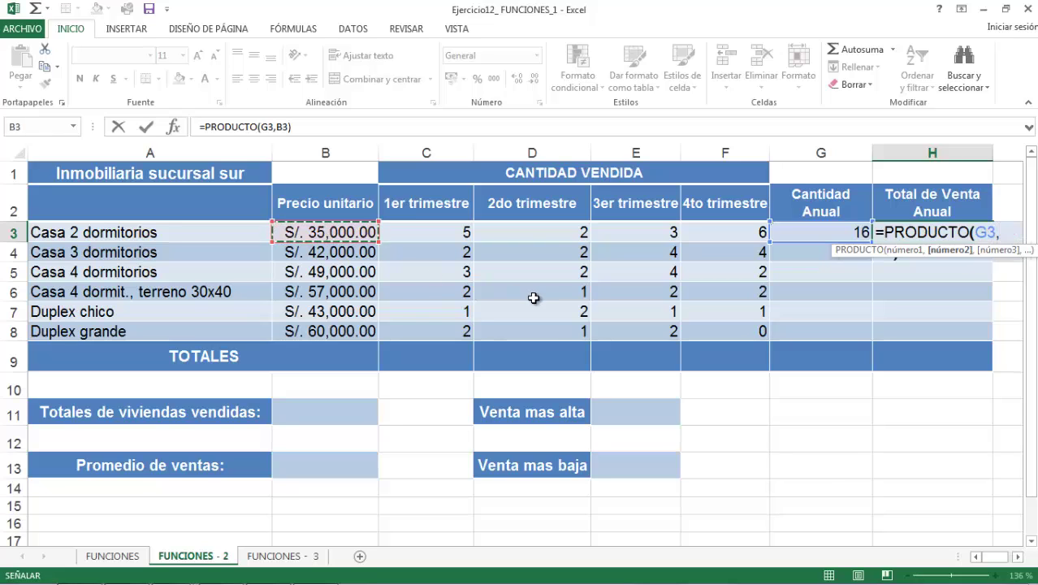
{"action": "key", "text": "Return"}
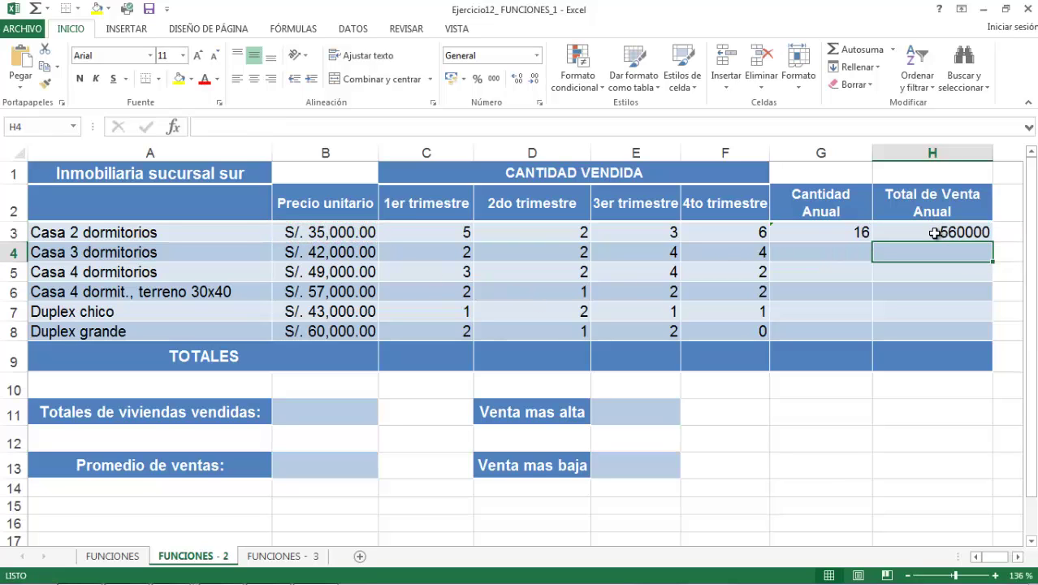
Fill the formulas of G3:H3 down to row 8 for the remaining property types.
{"action": "left_click", "coordinate": [931, 234]}
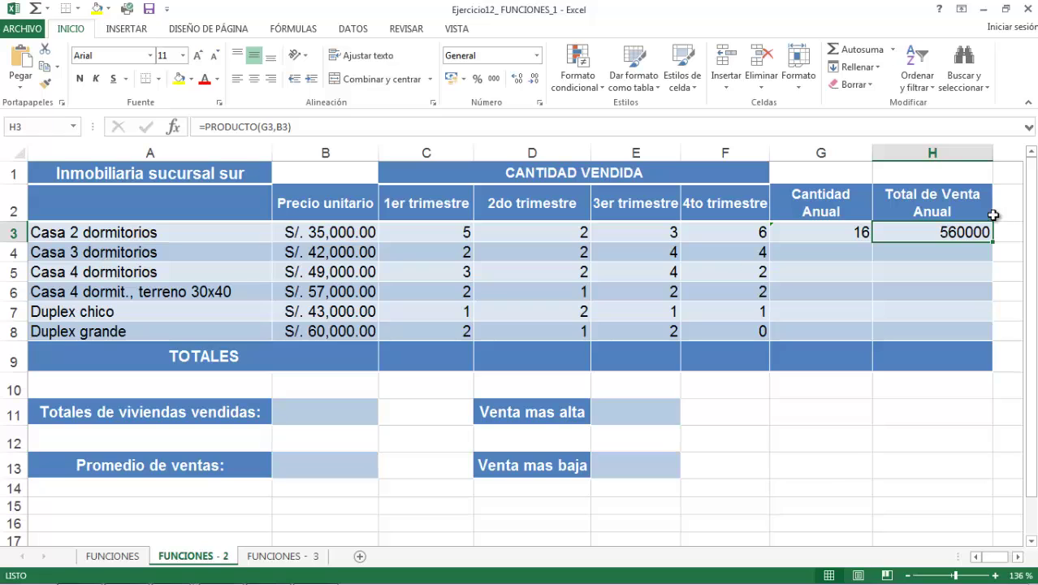
{"action": "left_click_drag", "start_coordinate": [845, 229], "coordinate": [914, 229]}
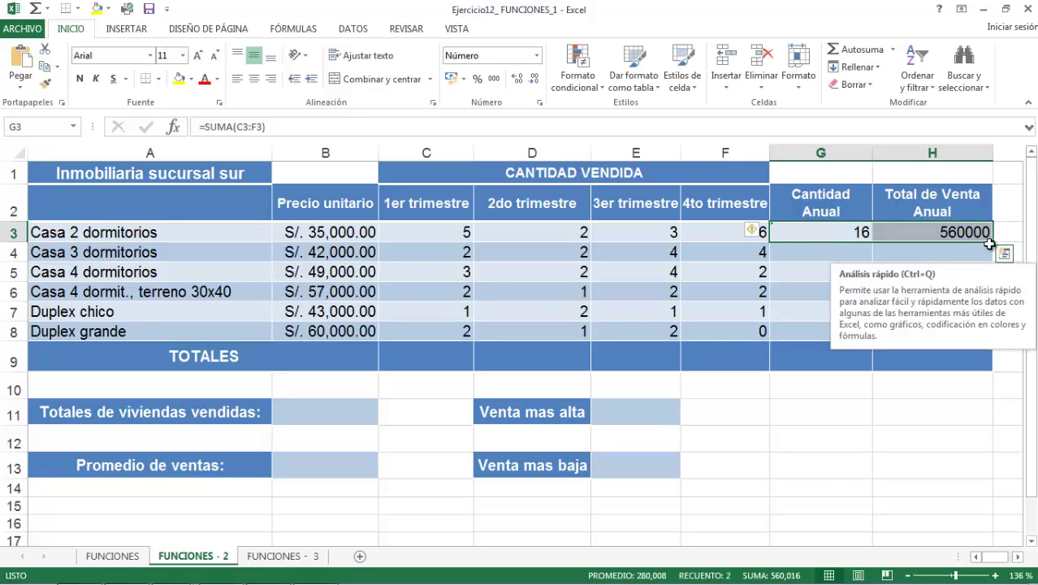
{"action": "left_click_drag", "start_coordinate": [993, 244], "coordinate": [973, 339]}
{"action": "left_click", "coordinate": [843, 273]}
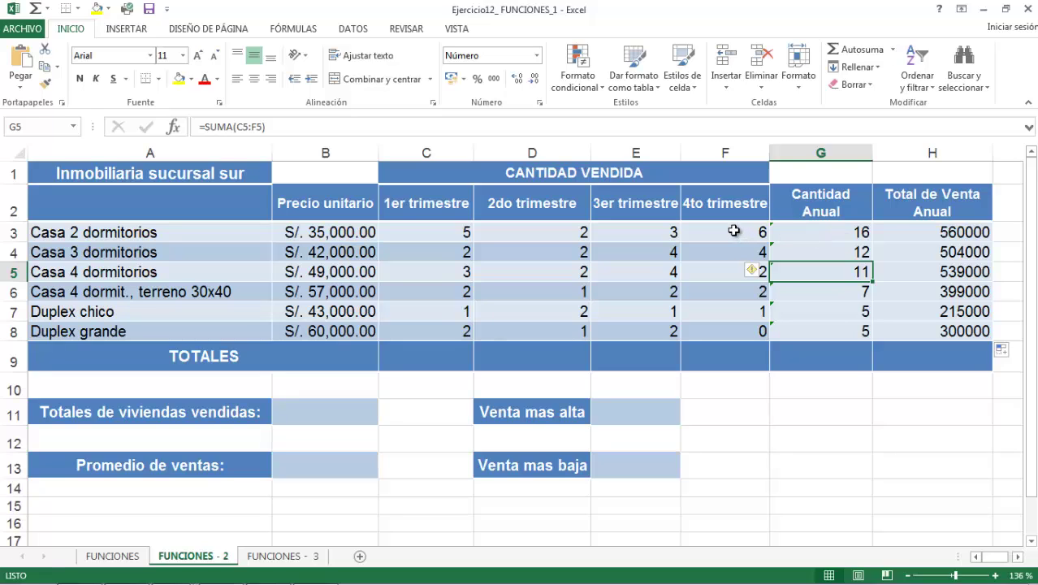
Copy the formatting of the fourth-quarter cells F3:F8 onto the annual quantity and sales cells G3:H8.
{"action": "left_click_drag", "start_coordinate": [733, 231], "coordinate": [736, 331]}
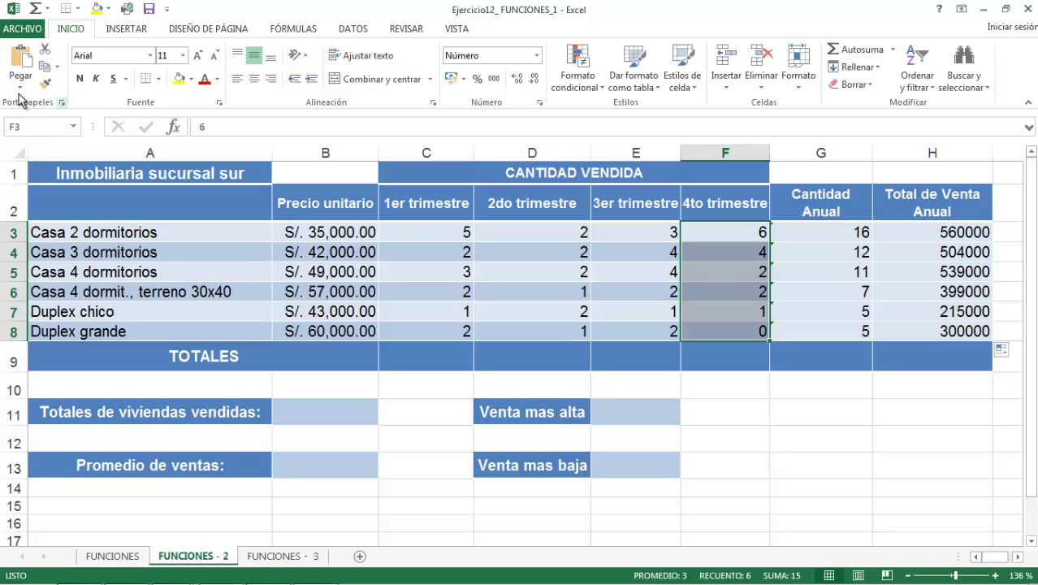
{"action": "left_click", "coordinate": [46, 82]}
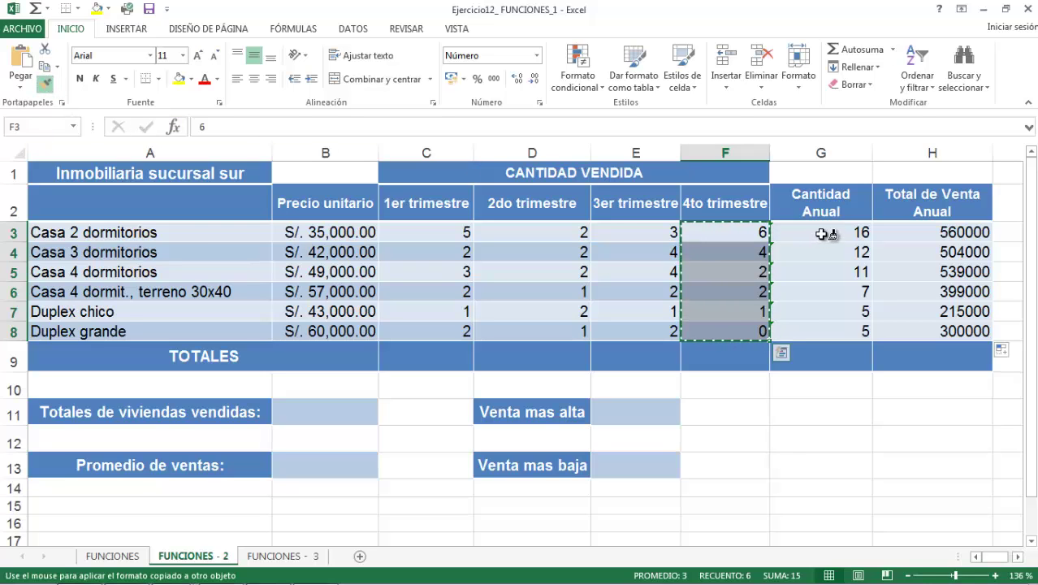
{"action": "mouse_move", "coordinate": [822, 234]}
{"action": "left_mouse_down"}
{"action": "mouse_move", "coordinate": [869, 243]}
{"action": "mouse_move", "coordinate": [841, 329]}
{"action": "mouse_move", "coordinate": [900, 325]}
{"action": "left_mouse_up"}
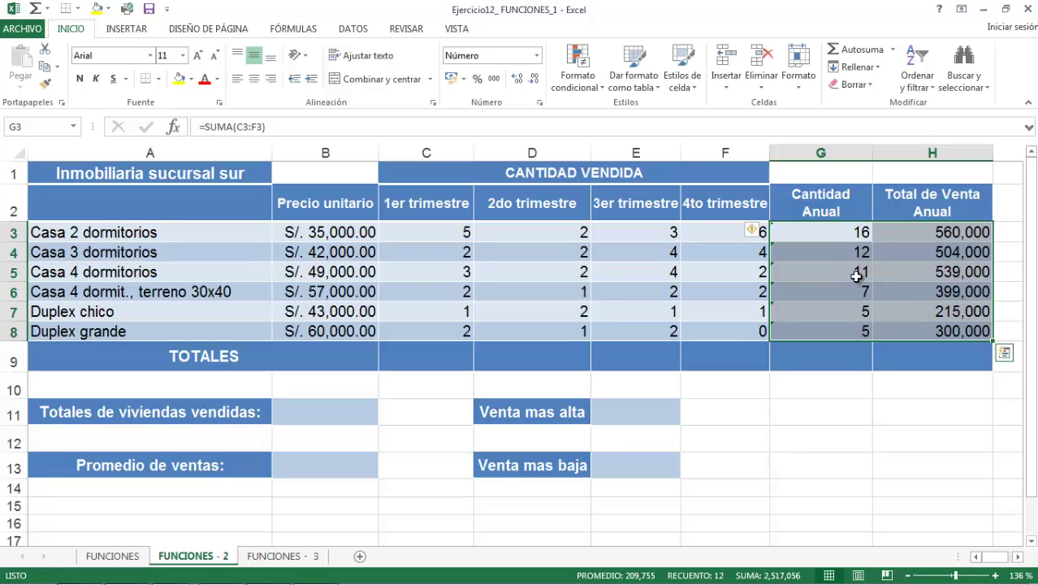
{"action": "left_click", "coordinate": [856, 277]}
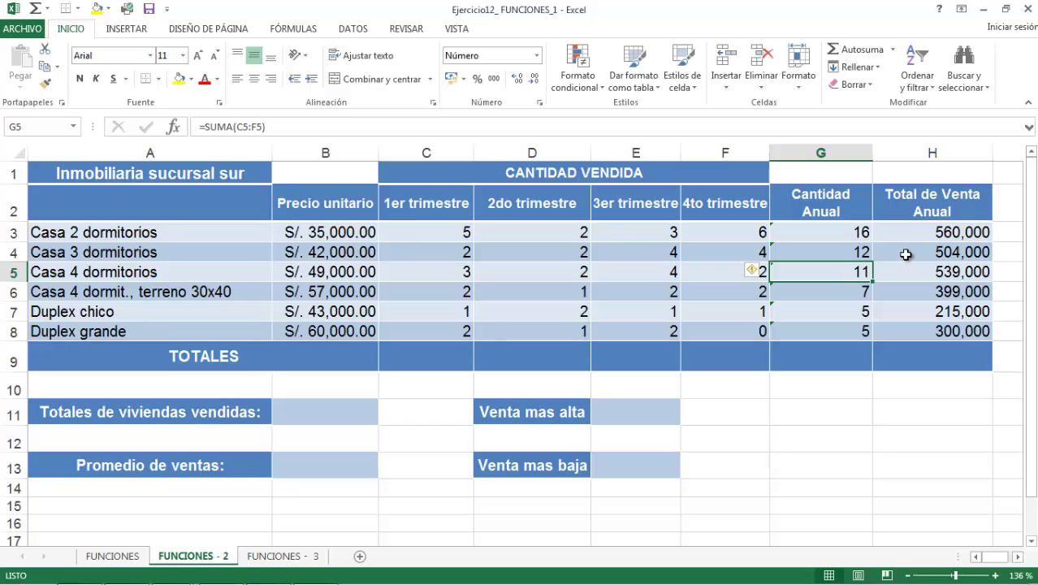
Format the annual sales cells H3:H8 with the Moneda number format.
{"action": "left_click_drag", "start_coordinate": [952, 233], "coordinate": [952, 331]}
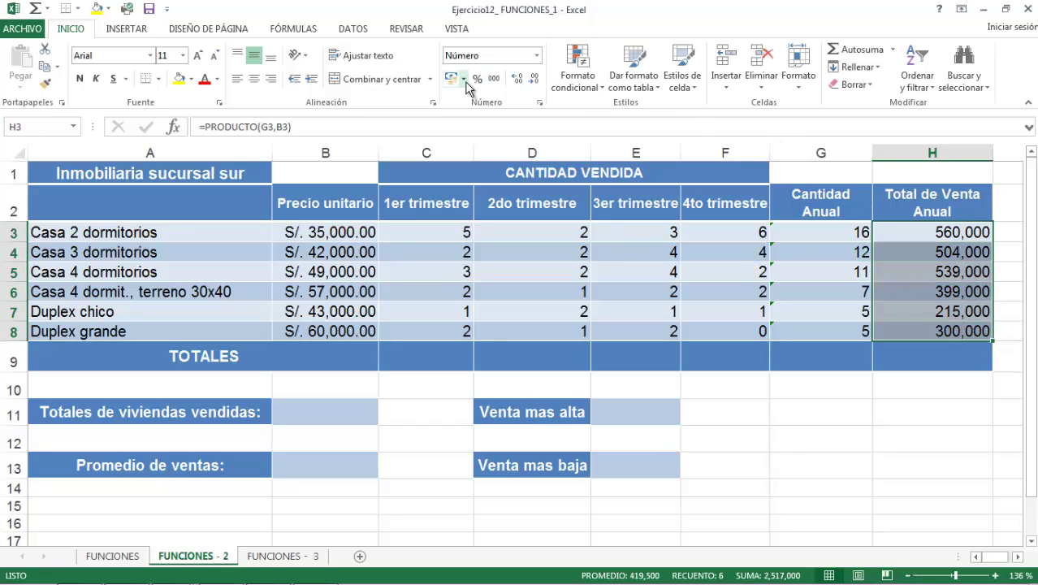
{"action": "left_click", "coordinate": [536, 55]}
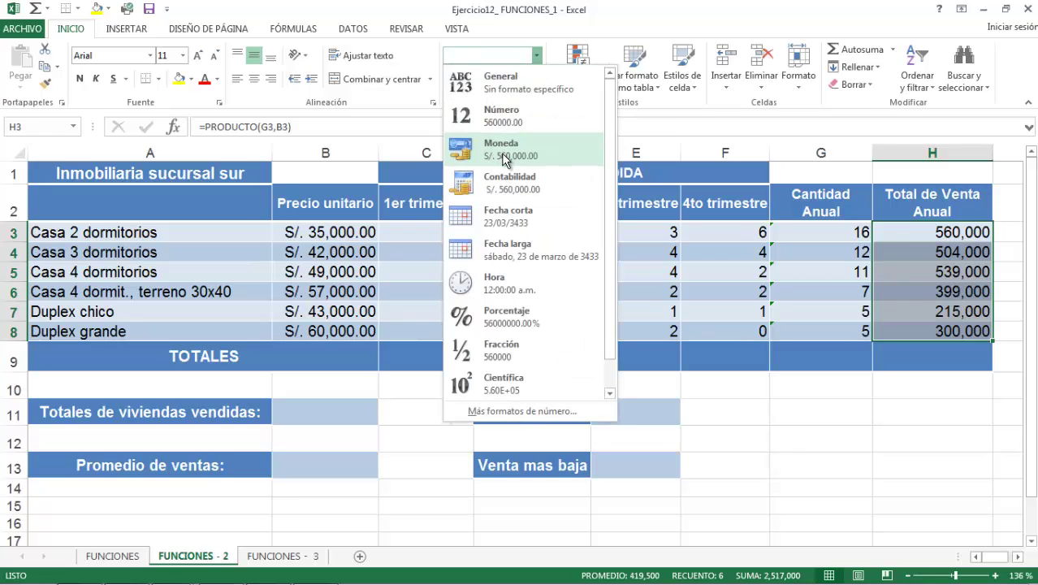
{"action": "left_click", "coordinate": [556, 154]}
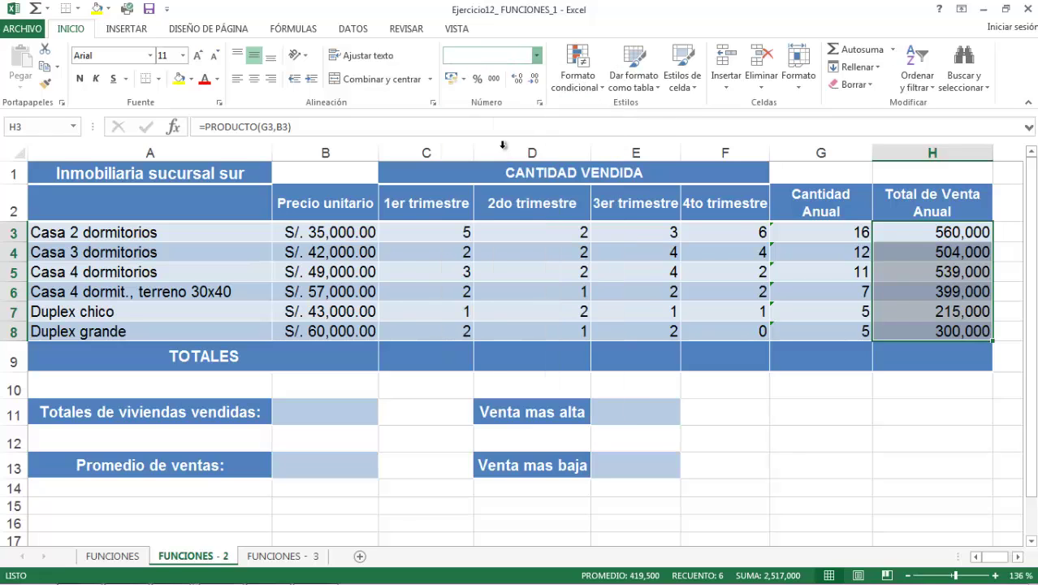
{"action": "left_click", "coordinate": [338, 233]}
{"action": "left_click", "coordinate": [903, 267]}
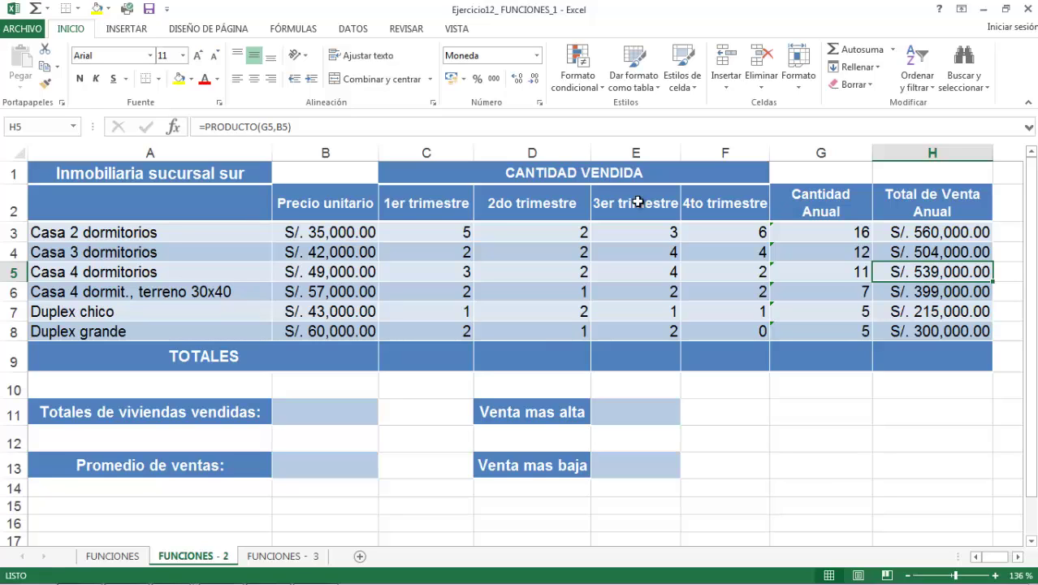
Enter =SUMA(C3:C8) with AutoSum in C9 as the first-quarter total and check the range it adds.
{"action": "left_click", "coordinate": [435, 357]}
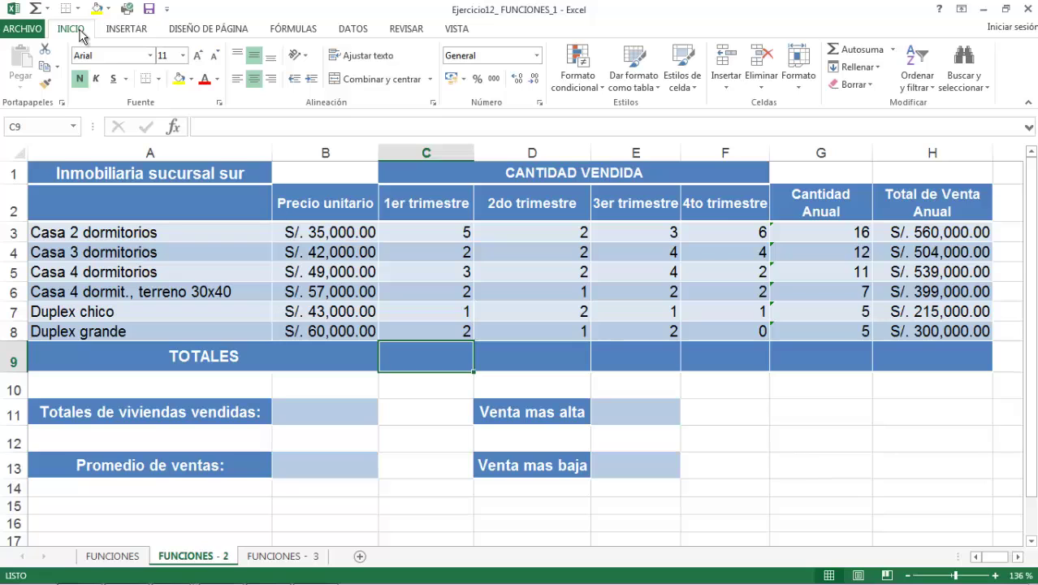
{"action": "left_click", "coordinate": [849, 49]}
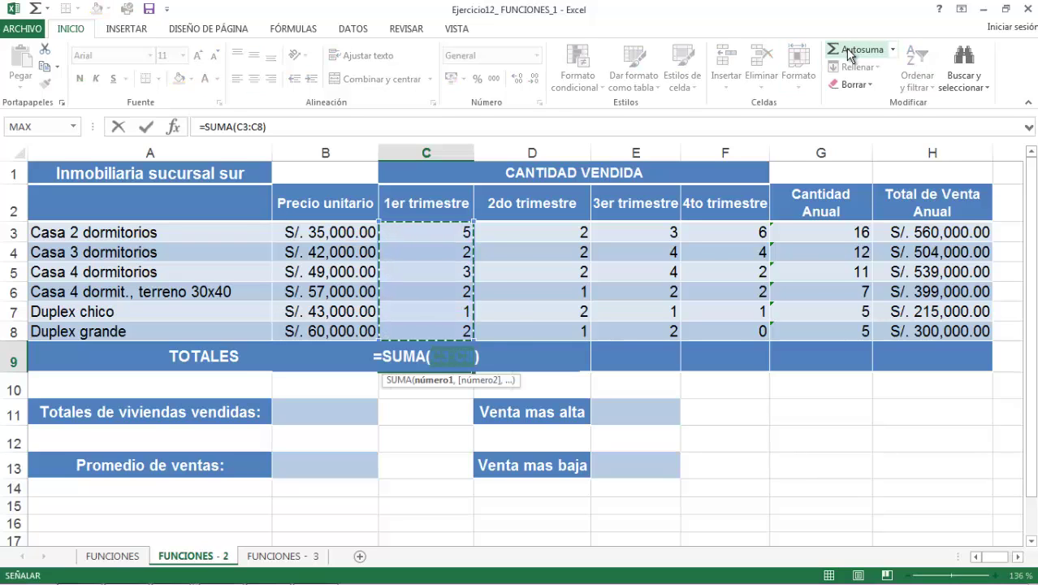
{"action": "key", "text": "Return"}
{"action": "left_click", "coordinate": [566, 353]}
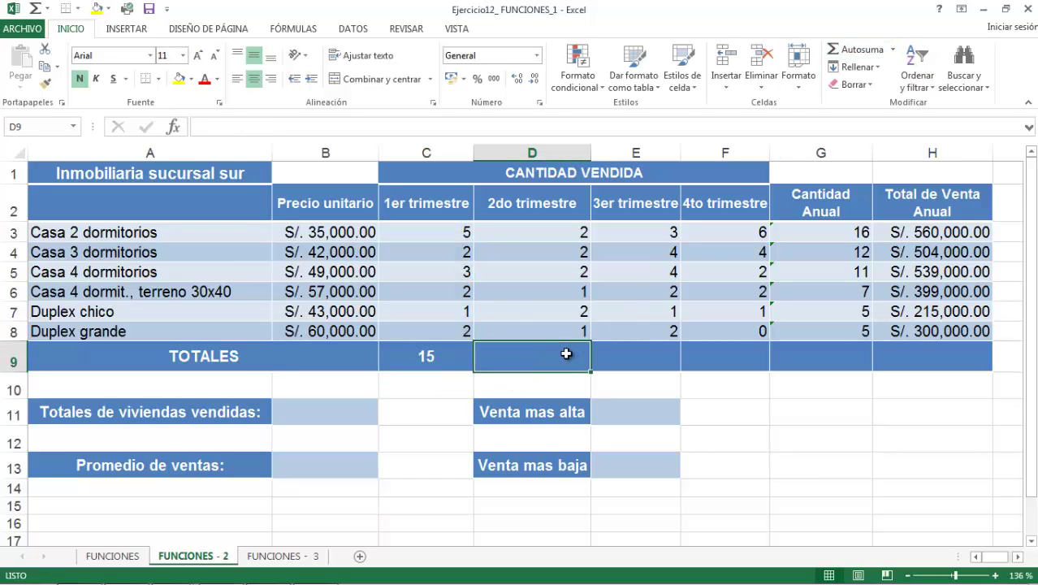
{"action": "left_click", "coordinate": [438, 355]}
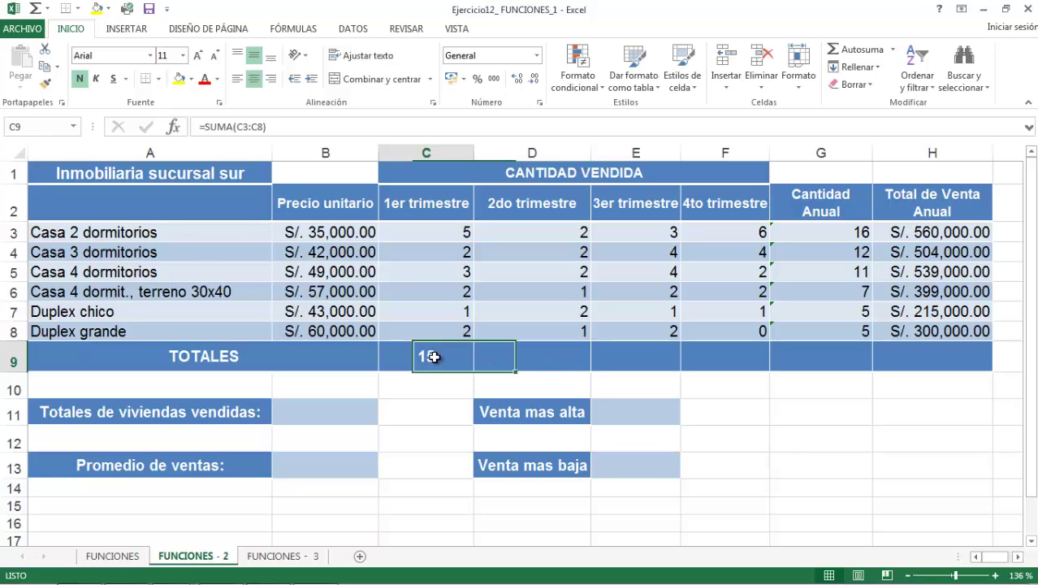
{"action": "double_click", "coordinate": [430, 355]}
{"action": "key", "text": "Return"}
Total the second, third and fourth quarters with a separate AutoSum in each of cells D9, E9 and F9.
{"action": "left_click", "coordinate": [524, 358]}
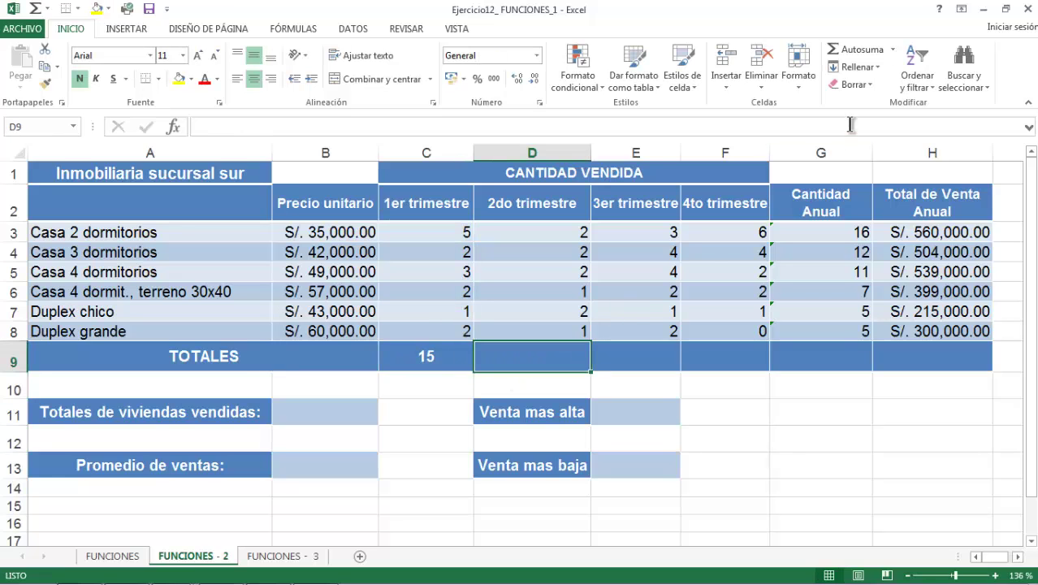
{"action": "left_click", "coordinate": [860, 51]}
{"action": "left_click", "coordinate": [862, 51]}
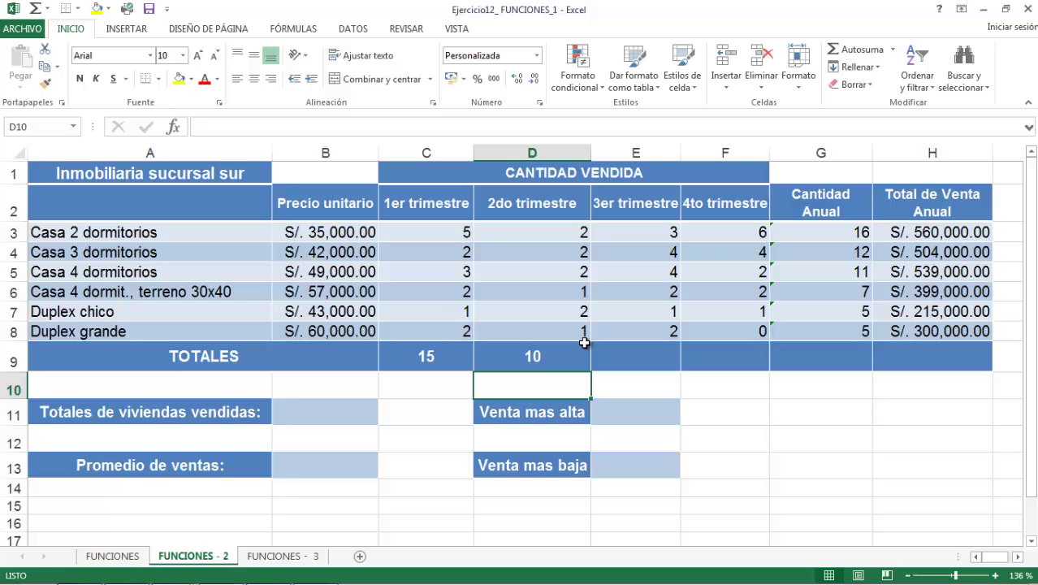
{"action": "left_click", "coordinate": [632, 353]}
{"action": "left_click", "coordinate": [859, 56]}
{"action": "left_click", "coordinate": [860, 57]}
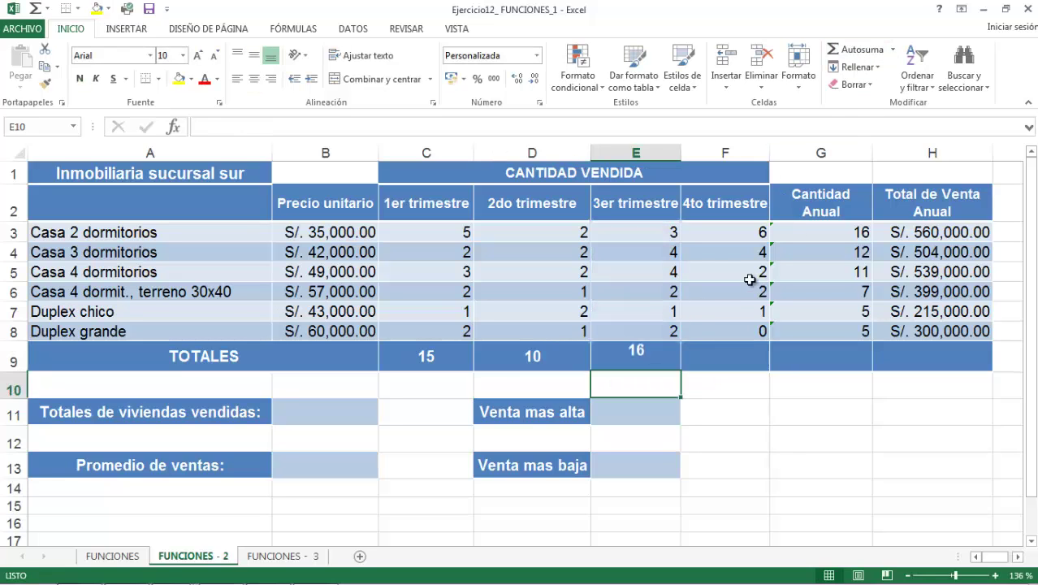
{"action": "left_click", "coordinate": [728, 355]}
{"action": "left_click", "coordinate": [866, 54]}
{"action": "key", "text": "Return"}
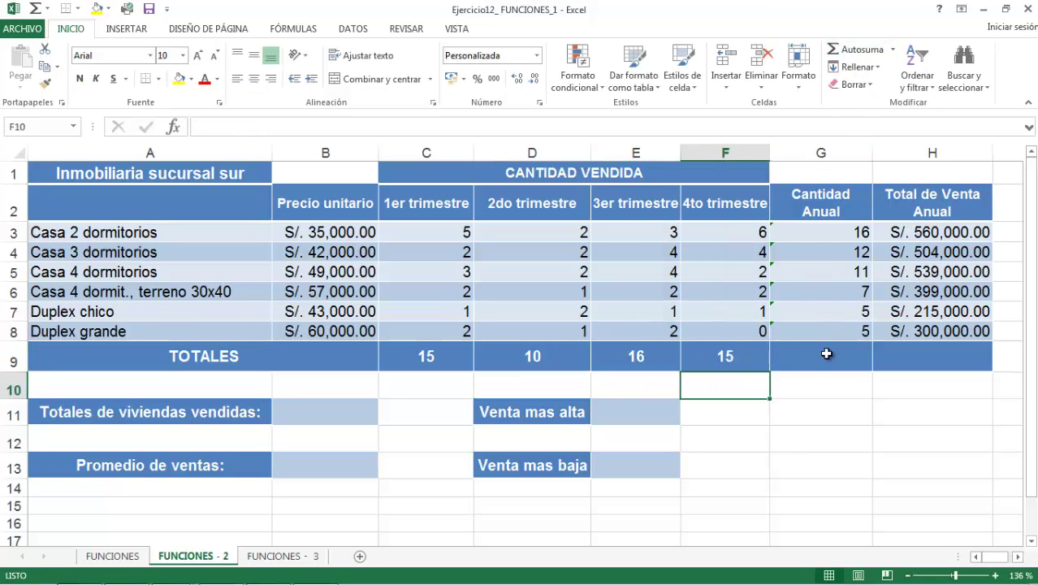
Total the annual quantity in G9 and the annual sales in H9 with AutoSum.
{"action": "left_click", "coordinate": [822, 355]}
{"action": "left_click", "coordinate": [869, 54]}
{"action": "key", "text": "Return"}
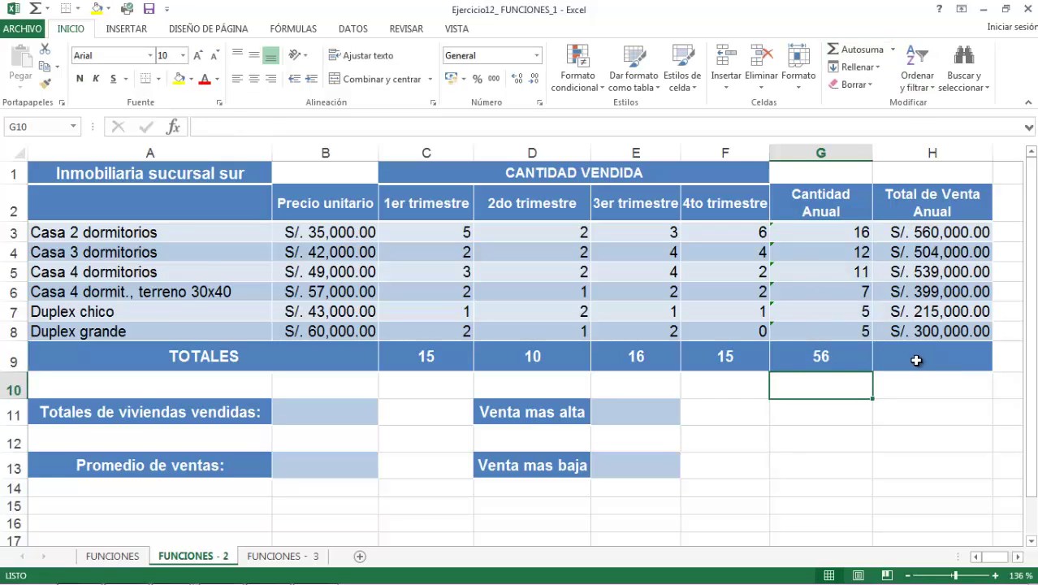
{"action": "left_click", "coordinate": [915, 359]}
{"action": "left_click", "coordinate": [866, 51]}
{"action": "key", "text": "Return"}
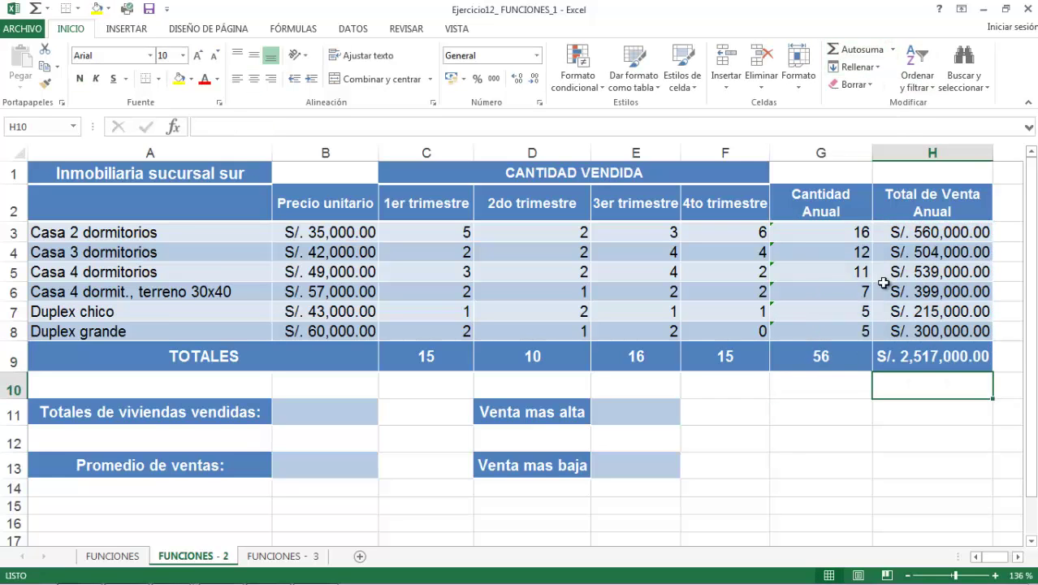
{"action": "left_click", "coordinate": [948, 367]}
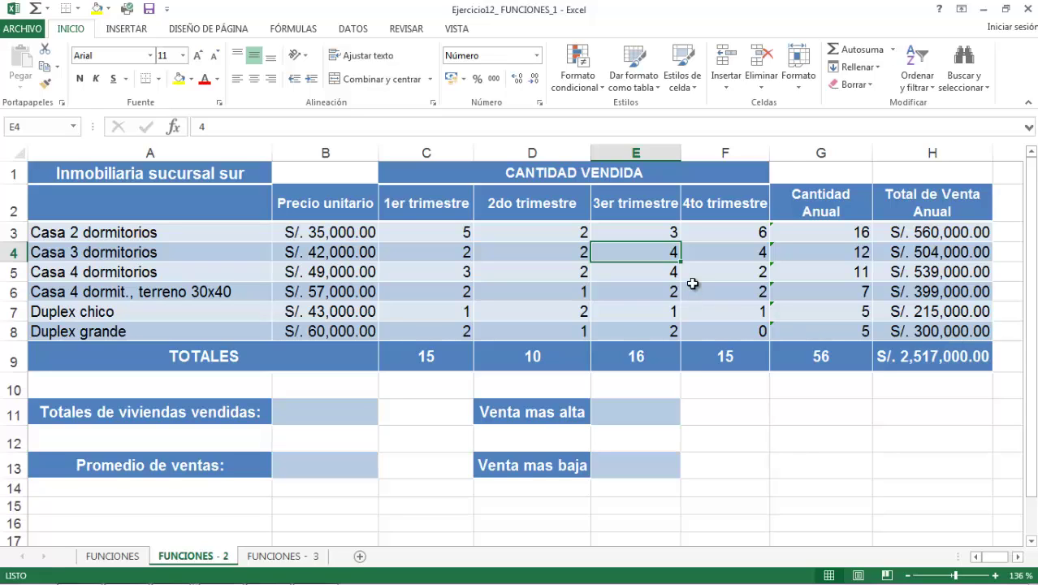
Clear the totals in cells D9 to H9, keeping only the first-quarter total in C9.
{"action": "key", "text": "Down"}
{"action": "key", "text": "Down"}
{"action": "key", "text": "Down"}
{"action": "key", "text": "Down"}
{"action": "key", "text": "Down"}
{"action": "key", "text": "Right"}
{"action": "key", "text": "Right"}
{"action": "key", "text": "Right"}
{"action": "key", "text": "Delete"}
{"action": "key", "text": "Left"}
{"action": "key", "text": "Delete"}
{"action": "key", "text": "Left"}
{"action": "key", "text": "Delete"}
{"action": "key", "text": "Left"}
{"action": "key", "text": "Delete"}
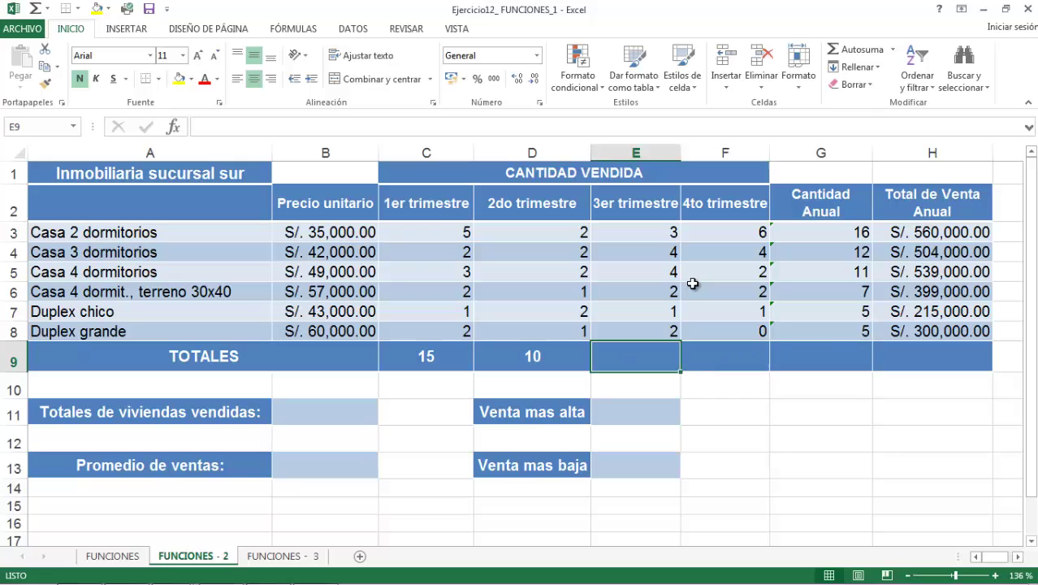
{"action": "key", "text": "Left"}
{"action": "key", "text": "Delete"}
Review the SUMA formula in C9 and fill it across the TOTALES row to H9.
{"action": "left_click", "coordinate": [462, 362]}
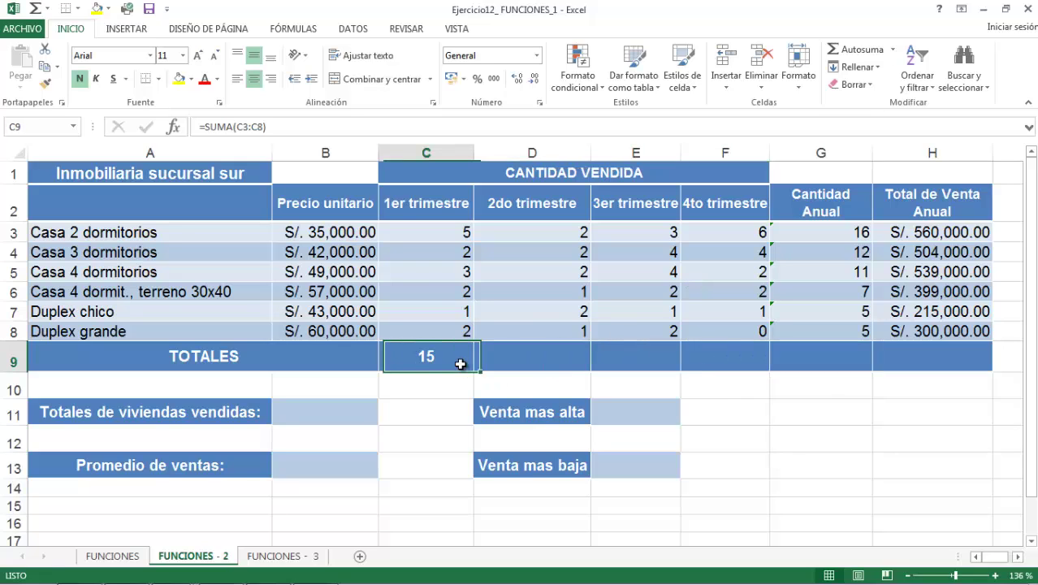
{"action": "double_click", "coordinate": [437, 362]}
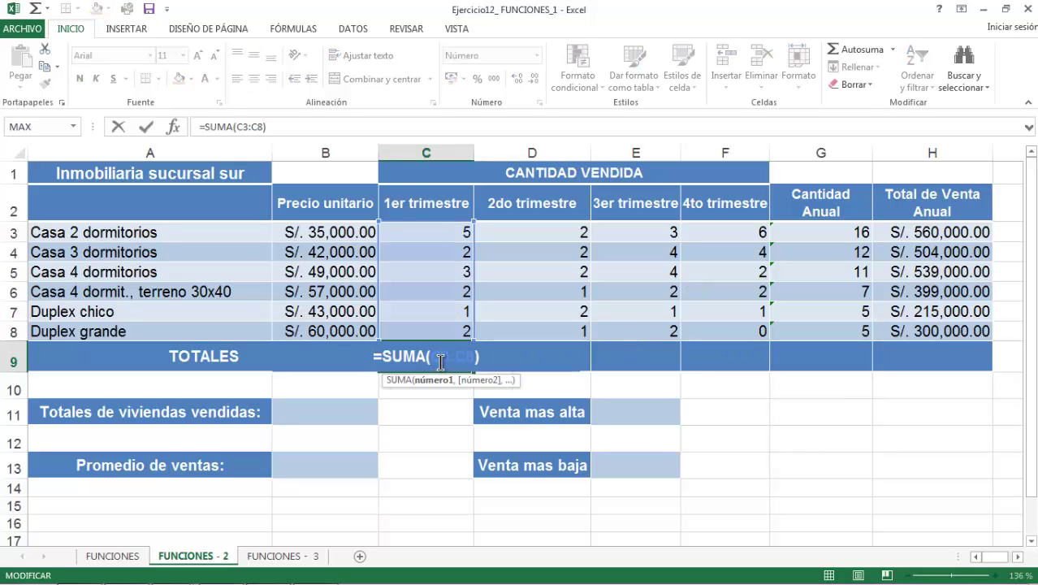
{"action": "key", "text": "Return"}
{"action": "left_click", "coordinate": [455, 357]}
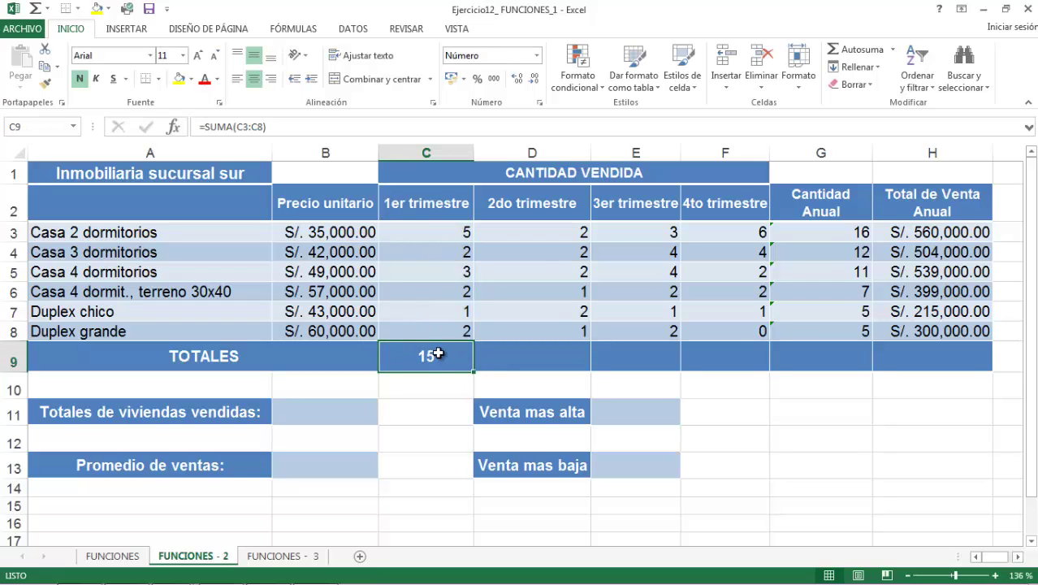
{"action": "double_click", "coordinate": [449, 357]}
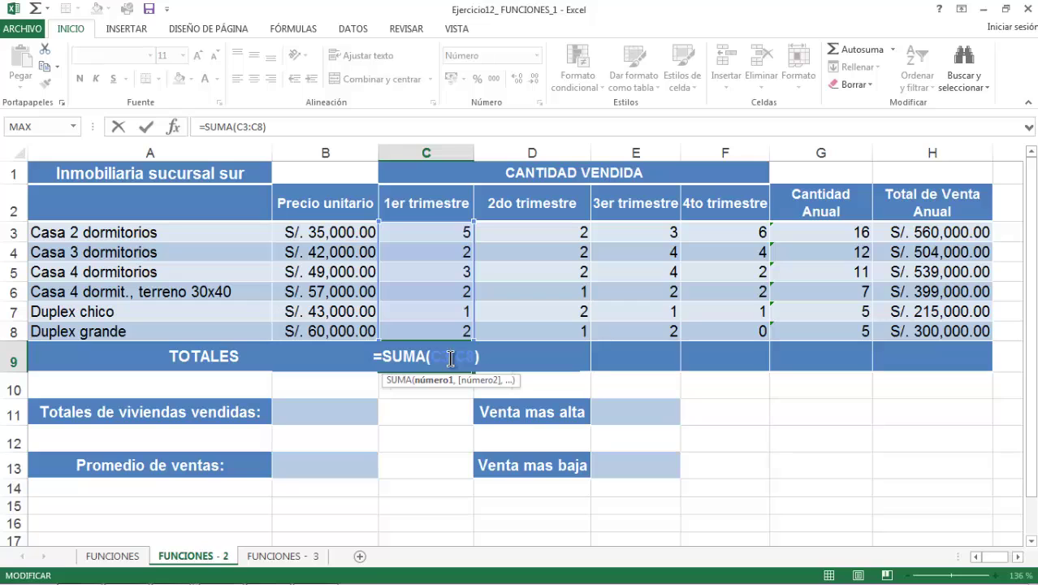
{"action": "key", "text": "Return"}
{"action": "left_click", "coordinate": [452, 356]}
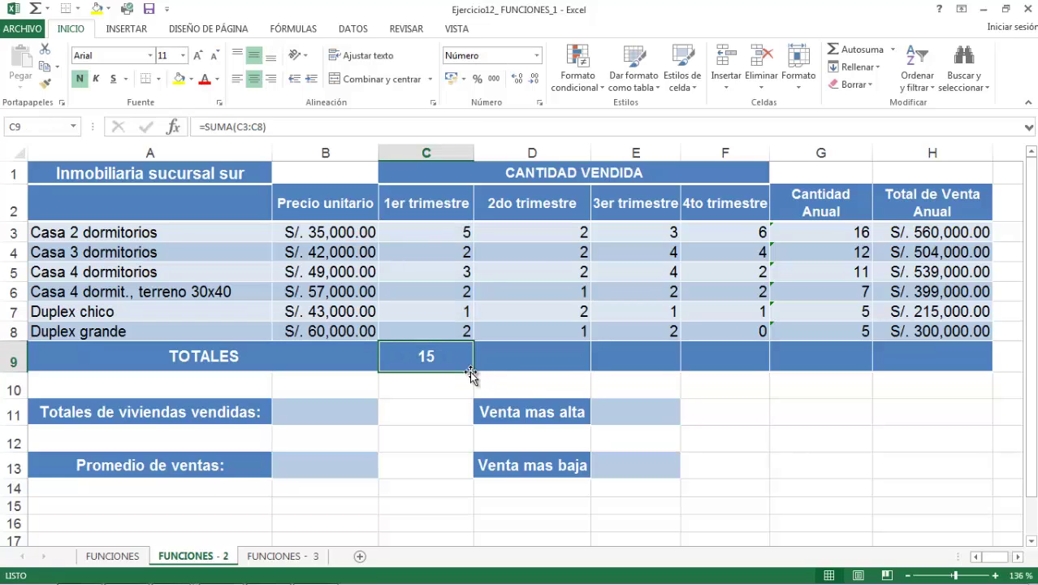
{"action": "left_click_drag", "start_coordinate": [474, 371], "coordinate": [922, 378]}
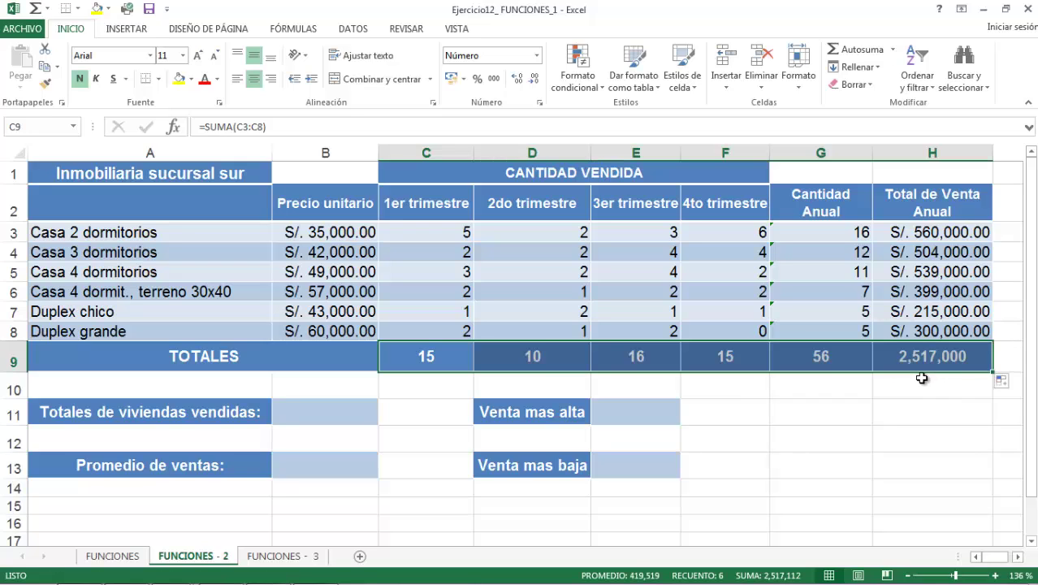
Examine the ranges summed by the filled total formulas in cells D9 to G9.
{"action": "left_click", "coordinate": [543, 355]}
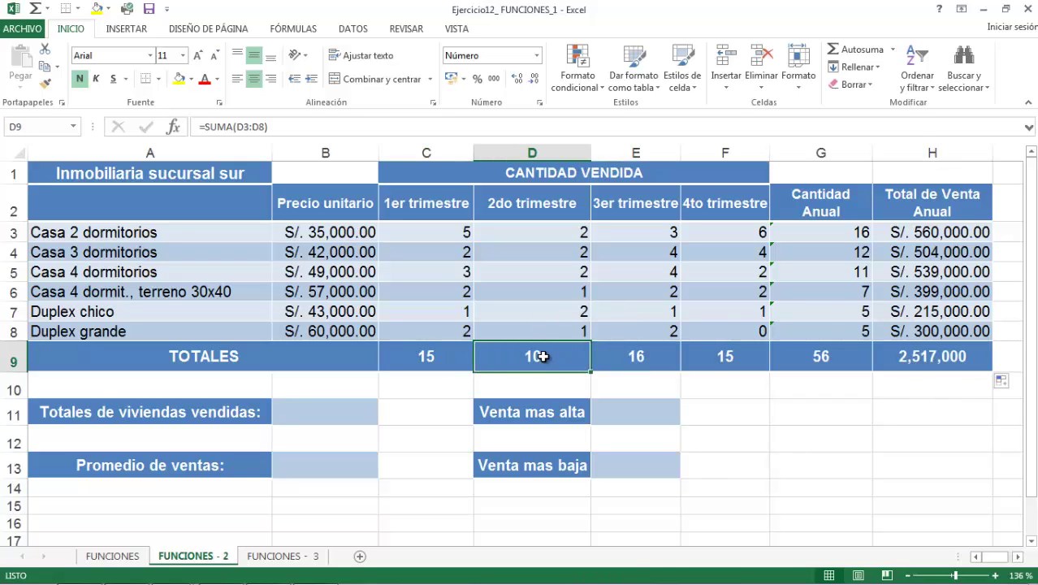
{"action": "double_click", "coordinate": [547, 356]}
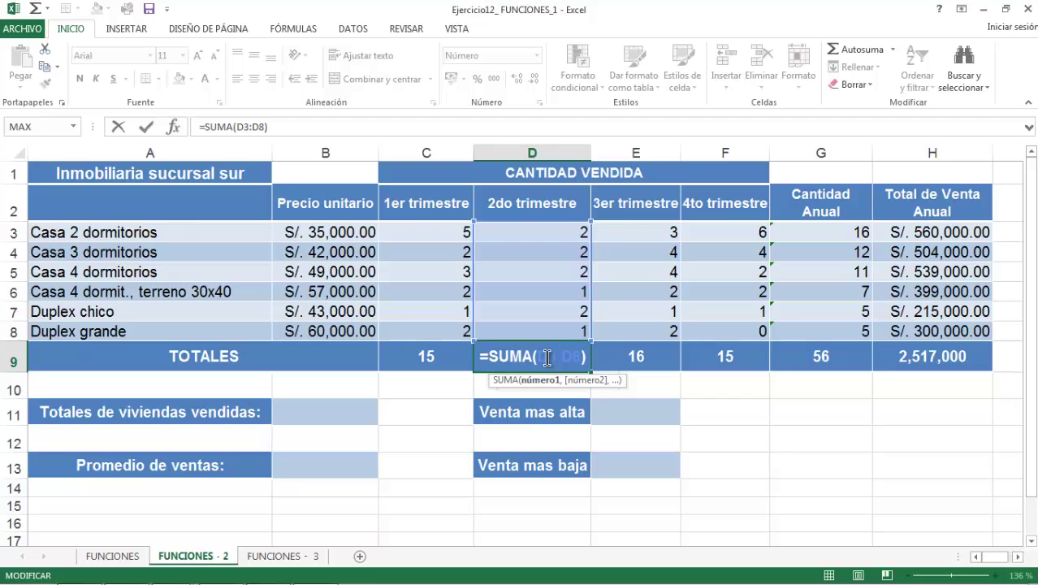
{"action": "key", "text": "Return"}
{"action": "left_click", "coordinate": [625, 360]}
{"action": "double_click", "coordinate": [631, 359]}
{"action": "key", "text": "Return"}
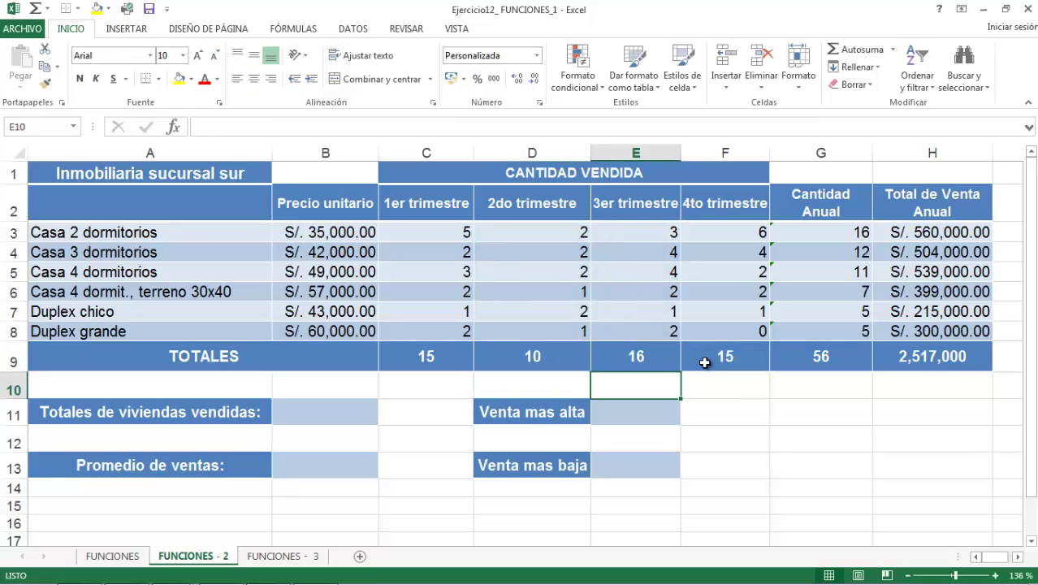
{"action": "left_click", "coordinate": [970, 231]}
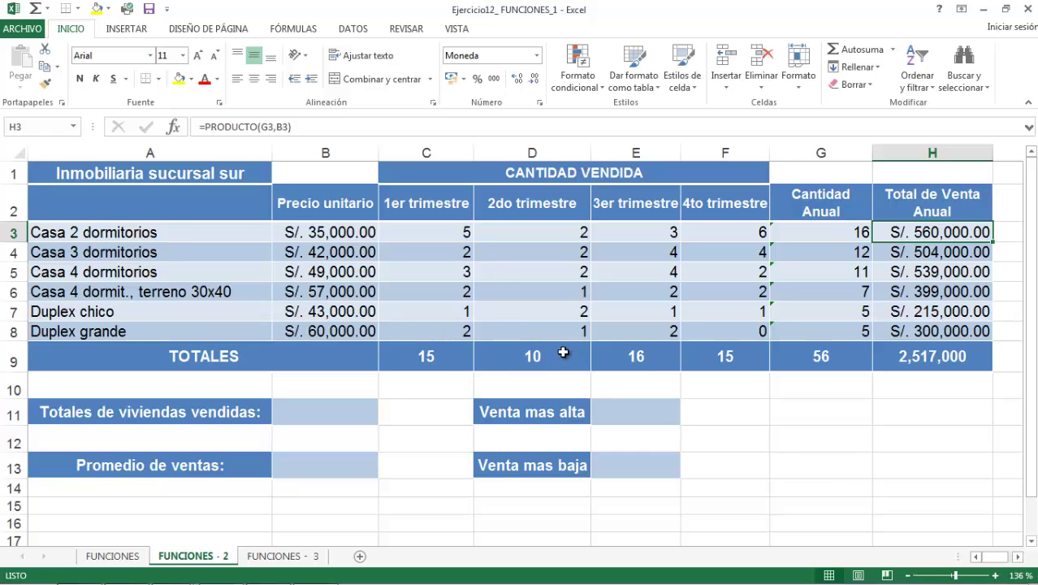
{"action": "double_click", "coordinate": [713, 361]}
{"action": "key", "text": "Return"}
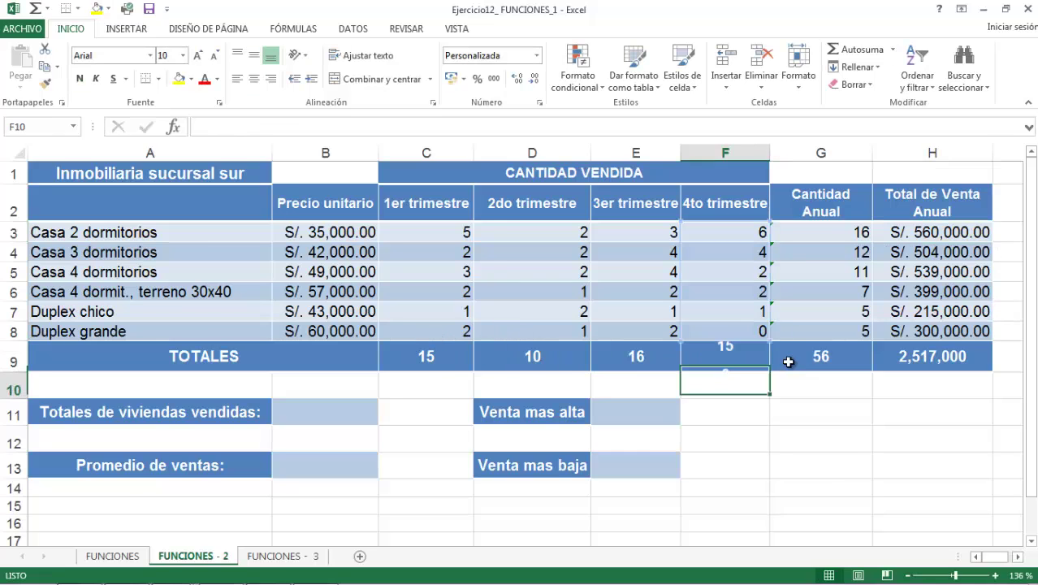
{"action": "left_click", "coordinate": [821, 358]}
{"action": "double_click", "coordinate": [822, 359]}
{"action": "key", "text": "Return"}
Format the annual sales total in H9 with the Moneda number format.
{"action": "left_click", "coordinate": [913, 355]}
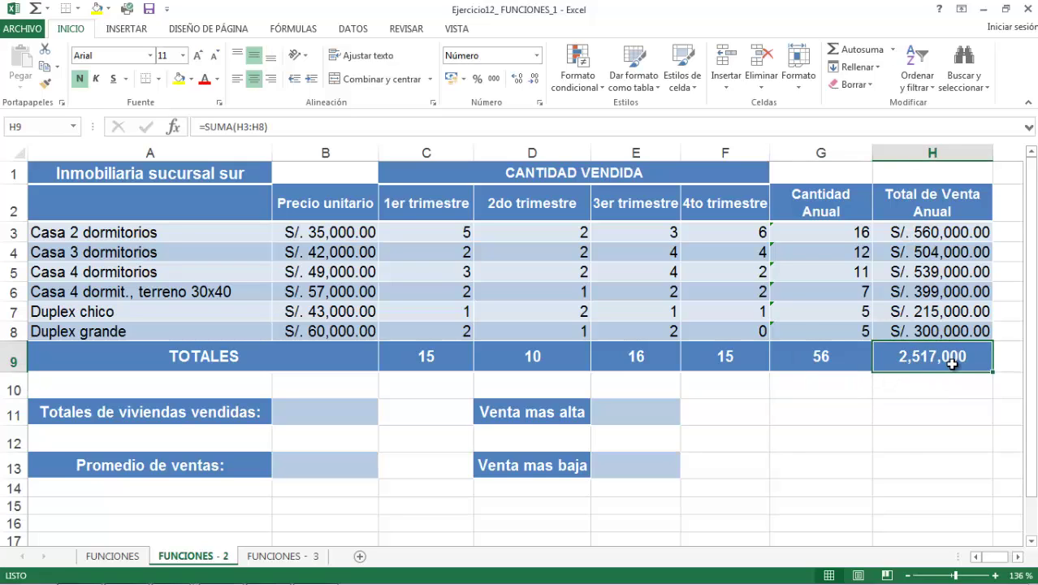
{"action": "left_click", "coordinate": [538, 56]}
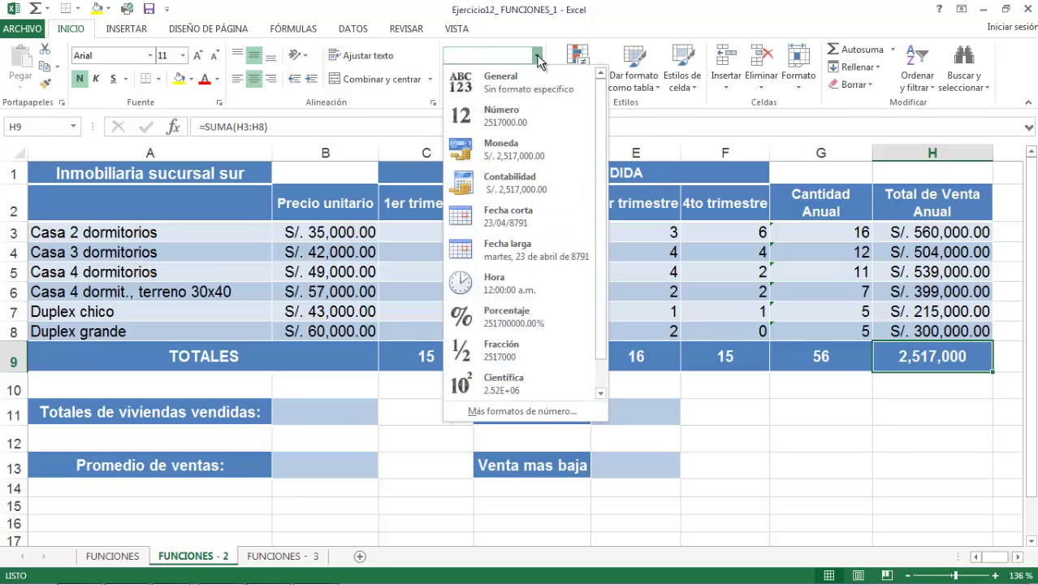
{"action": "left_click", "coordinate": [510, 149]}
{"action": "left_click", "coordinate": [859, 390]}
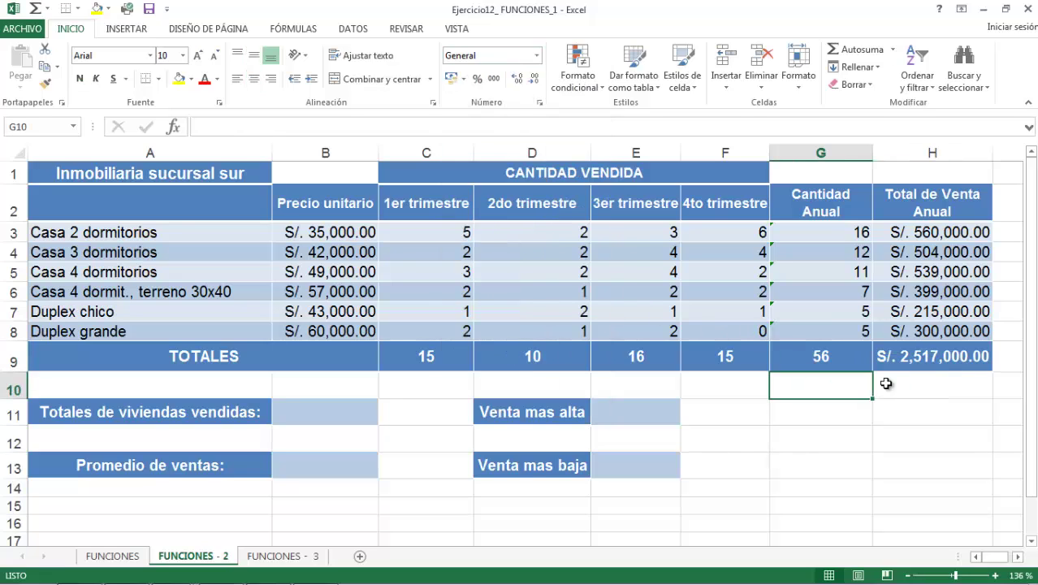
Compare the formulas of the quarterly totals in C9:F9 with the annual sales total in H9.
{"action": "left_click", "coordinate": [934, 356]}
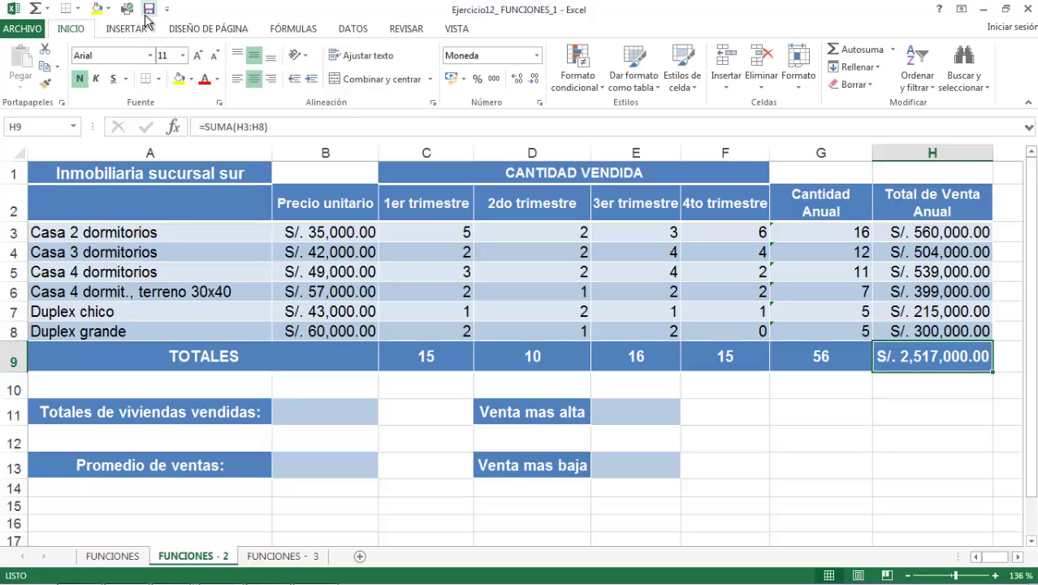
{"action": "left_click", "coordinate": [435, 360]}
{"action": "left_click", "coordinate": [536, 358]}
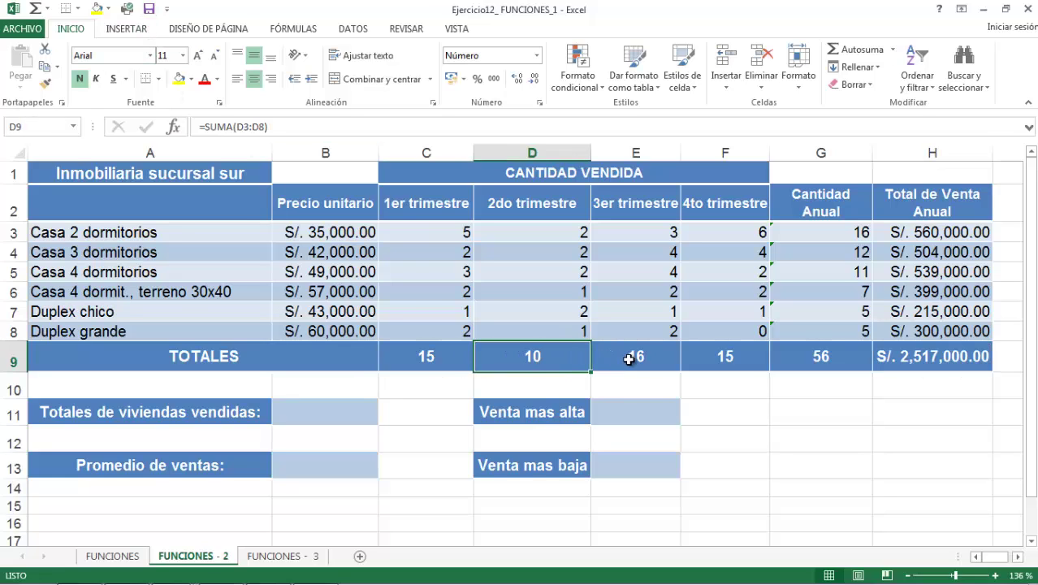
{"action": "left_click", "coordinate": [632, 358]}
{"action": "left_click", "coordinate": [746, 365]}
{"action": "left_click", "coordinate": [425, 354]}
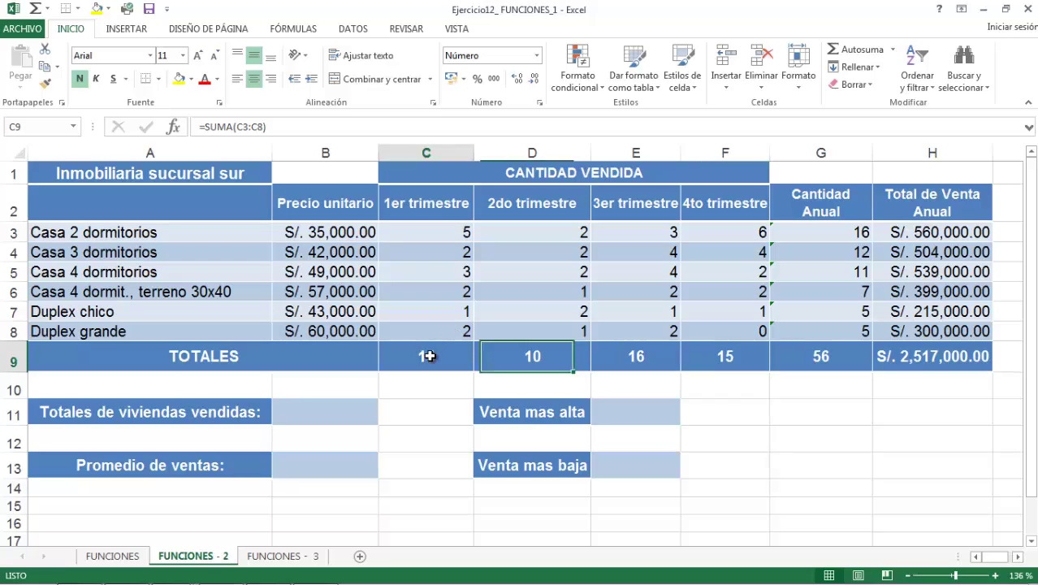
{"action": "left_click", "coordinate": [945, 356]}
{"action": "left_click", "coordinate": [436, 348]}
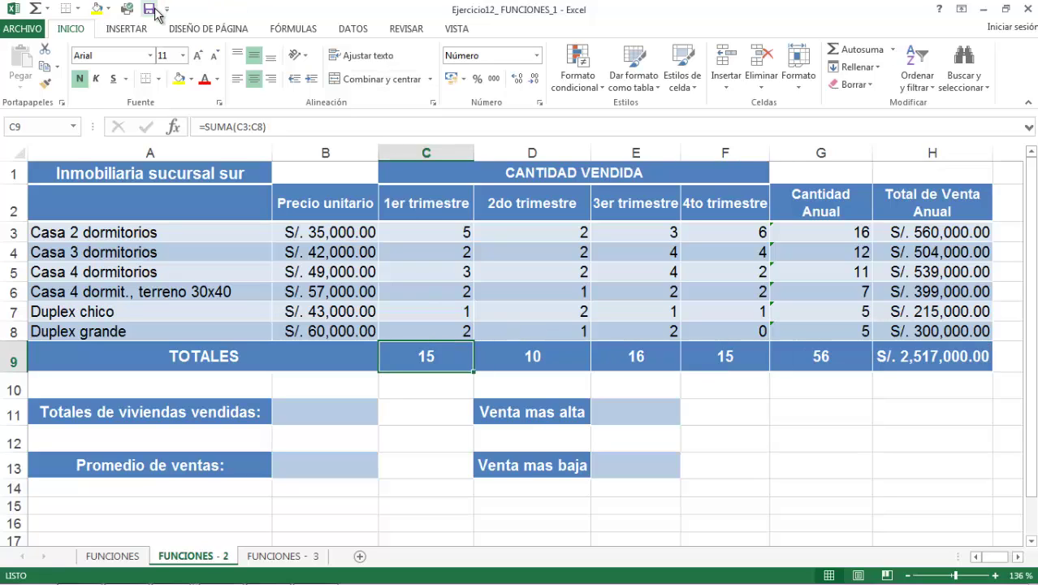
Link the Totales de viviendas vendidas cell B11 to the annual sales total with =H9 and widen column B to fit it.
{"action": "left_click", "coordinate": [320, 420]}
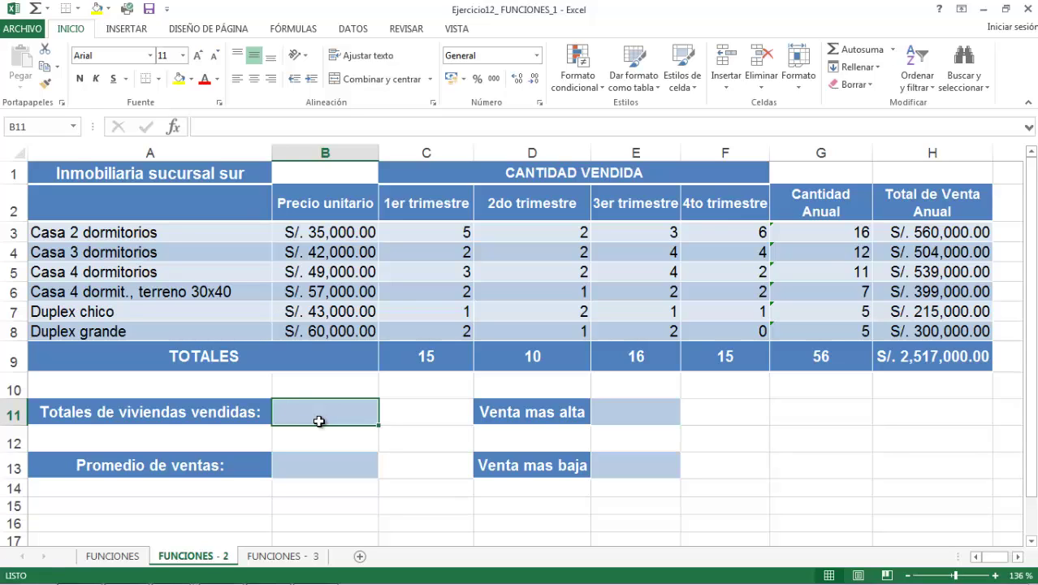
{"action": "type", "text": "="}
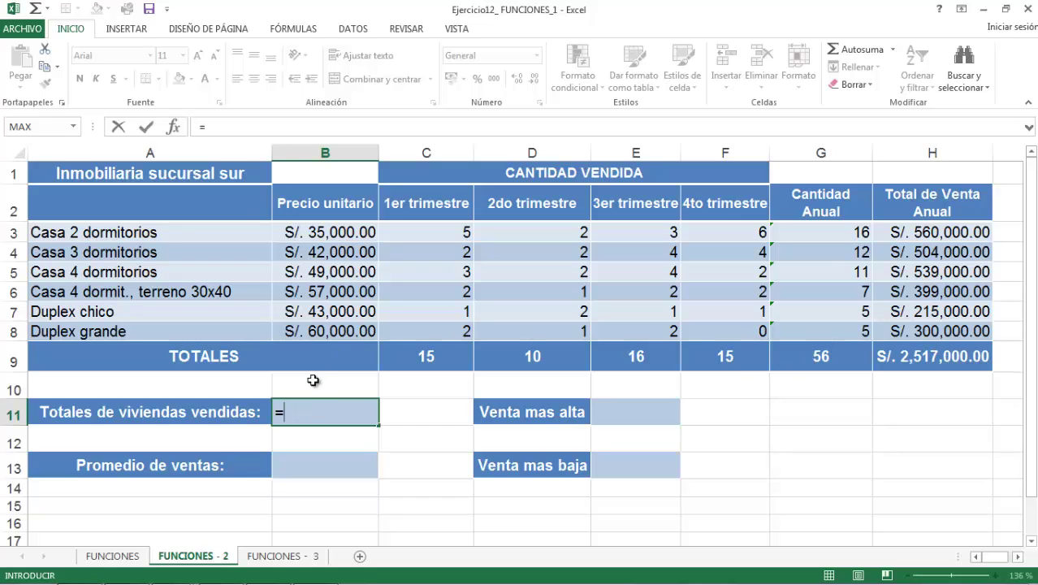
{"action": "left_click", "coordinate": [923, 363]}
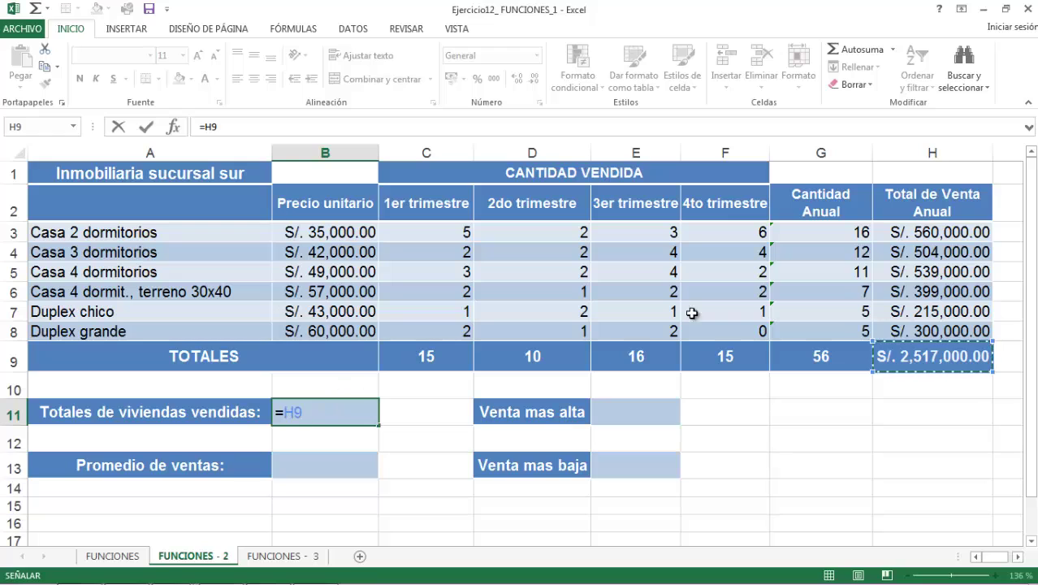
{"action": "key", "text": "Return"}
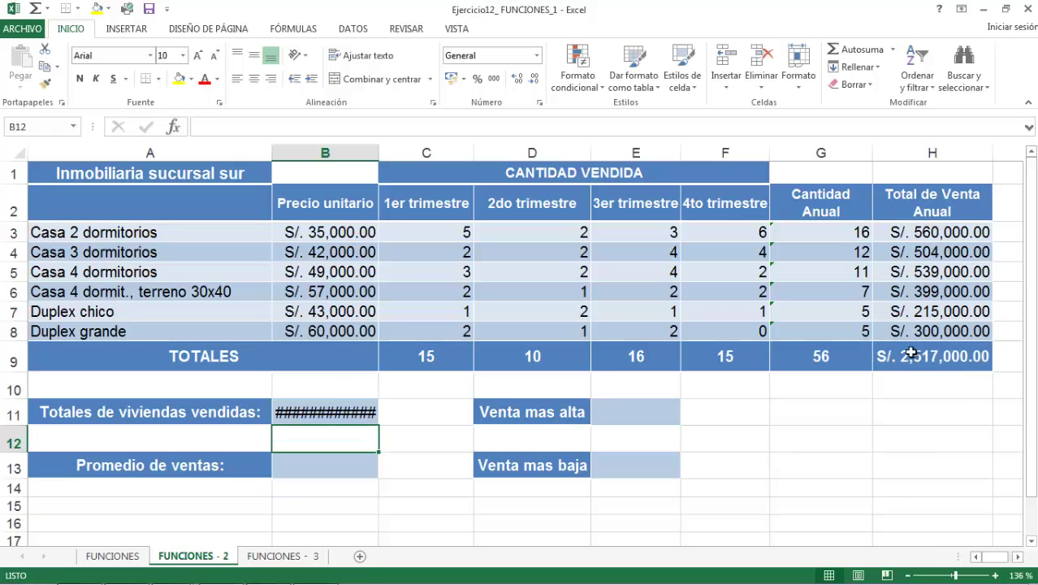
{"action": "left_click", "coordinate": [348, 413]}
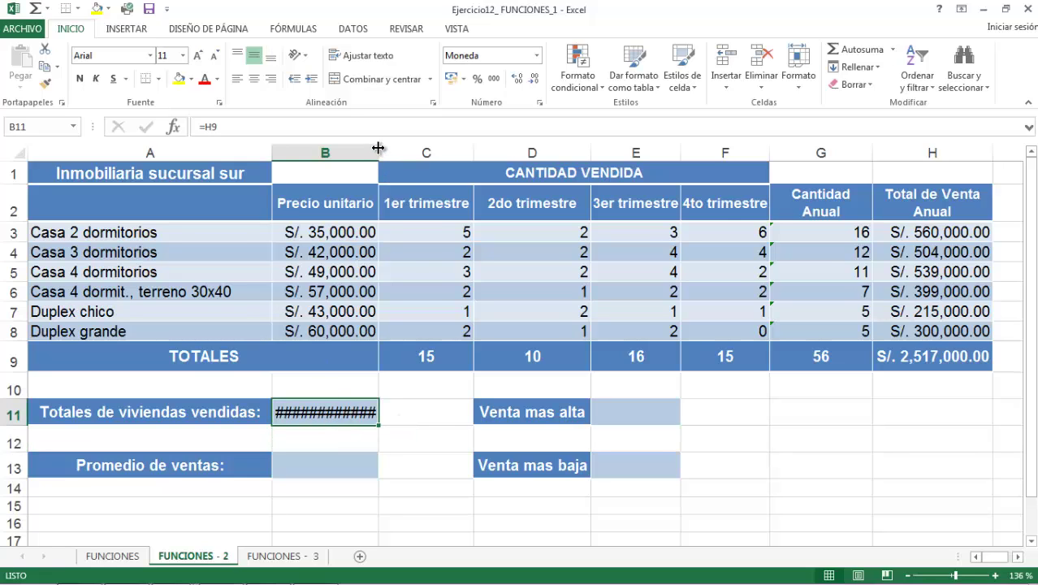
{"action": "left_click_drag", "start_coordinate": [378, 148], "coordinate": [393, 147]}
Calculate the Promedio de ventas in B13 with the PROMEDIO function over the annual sales H3:H8.
{"action": "left_click", "coordinate": [344, 469]}
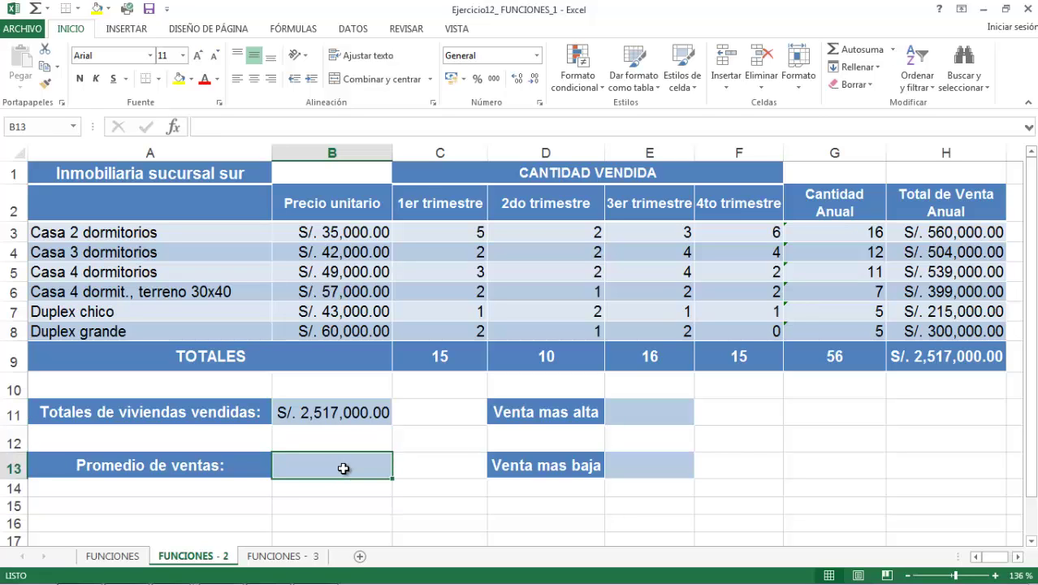
{"action": "type", "text": "=p"}
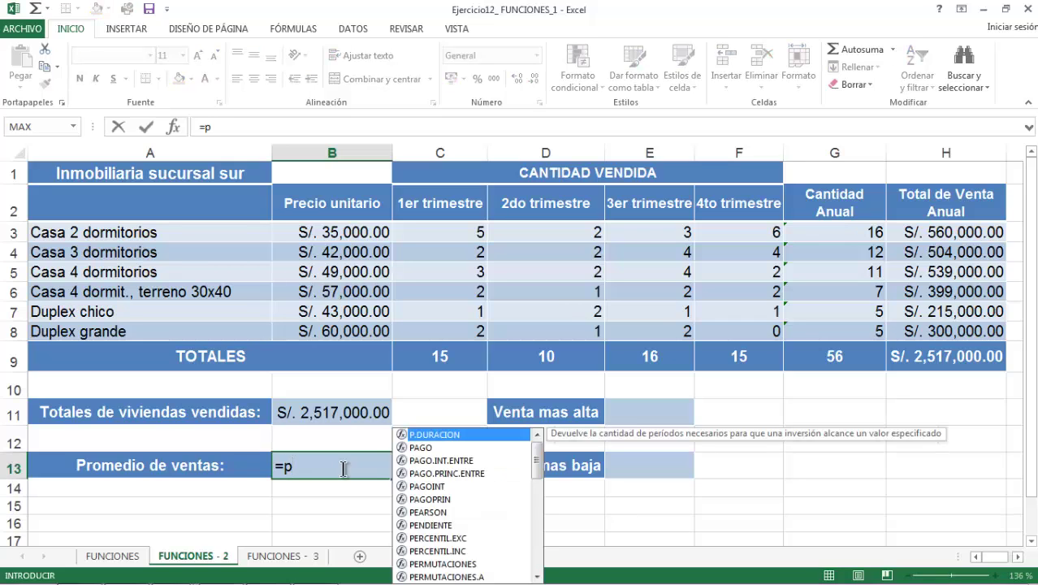
{"action": "type", "text": "romedio("}
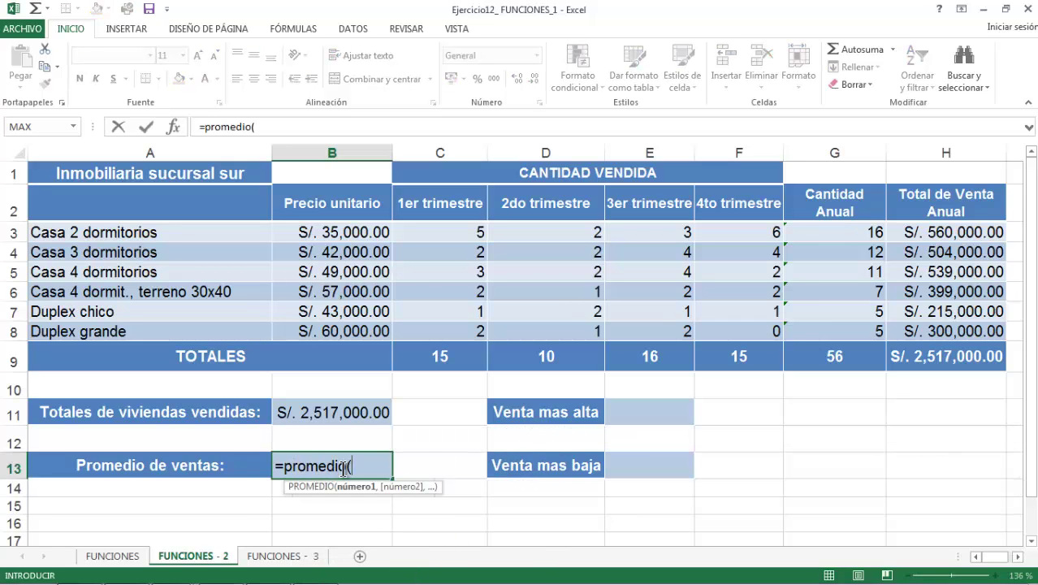
{"action": "left_click_drag", "start_coordinate": [945, 230], "coordinate": [934, 331]}
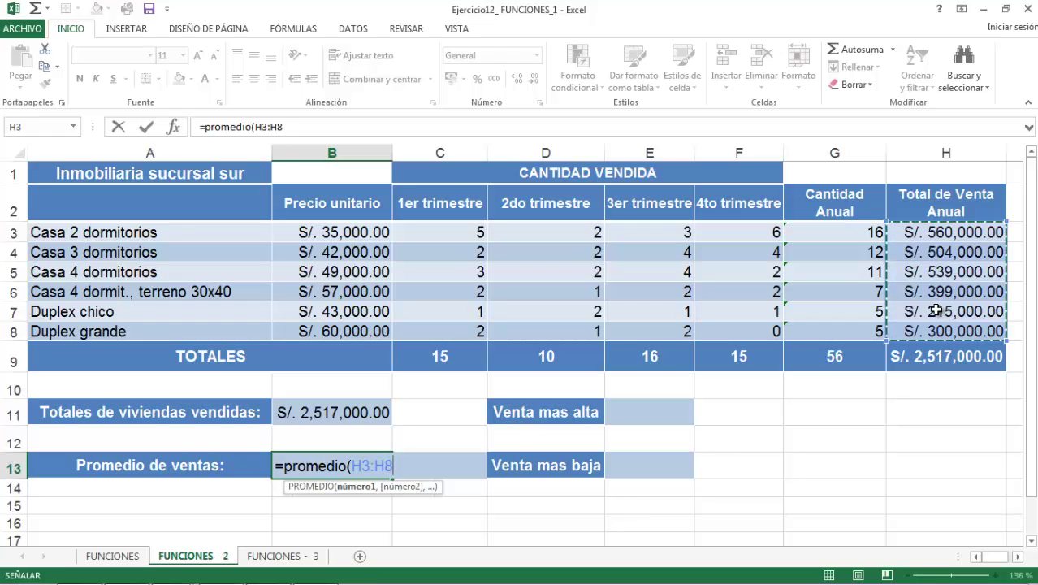
{"action": "type", "text": ")"}
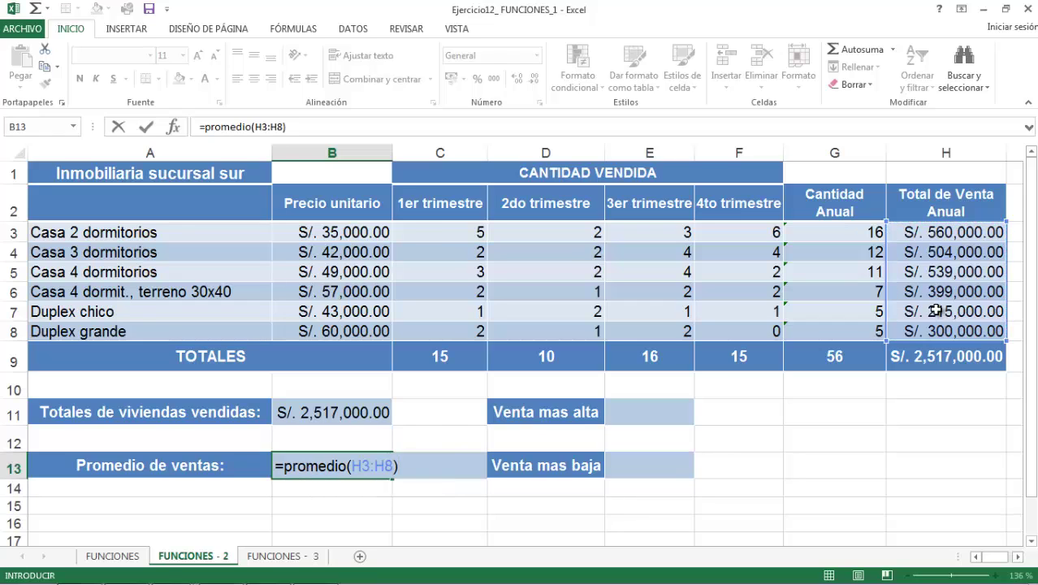
{"action": "key", "text": "Return"}
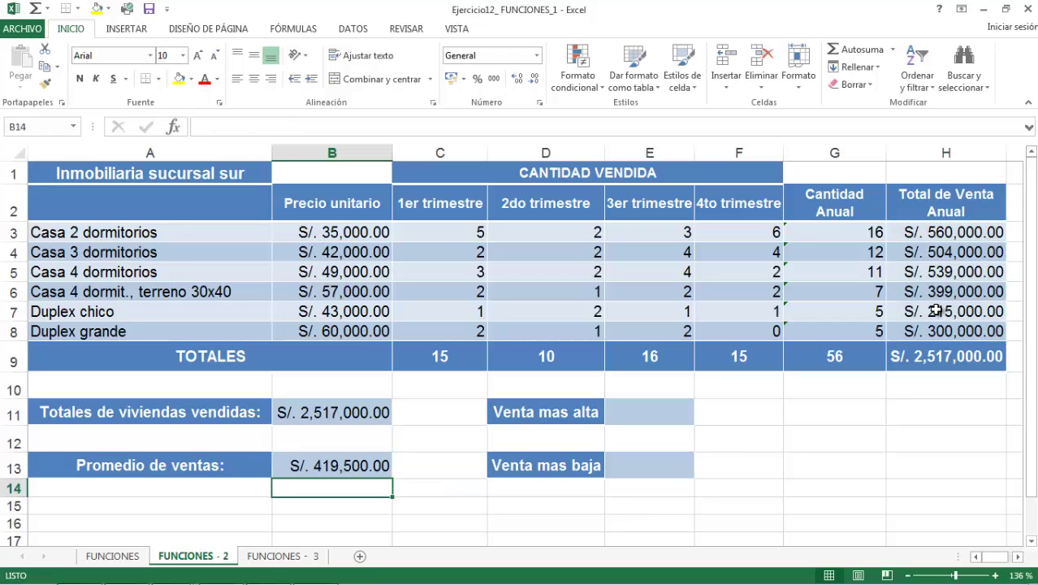
{"action": "left_click", "coordinate": [343, 461]}
Calculate the Venta mas alta in E11 with the MAX function over the annual sales H3:H8.
{"action": "left_click", "coordinate": [650, 410]}
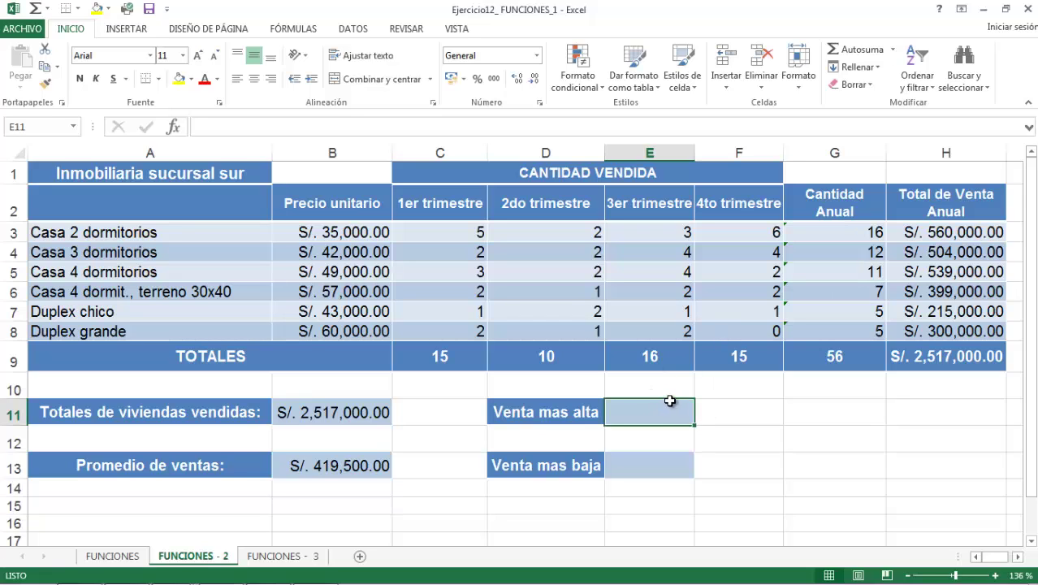
{"action": "type", "text": "=max("}
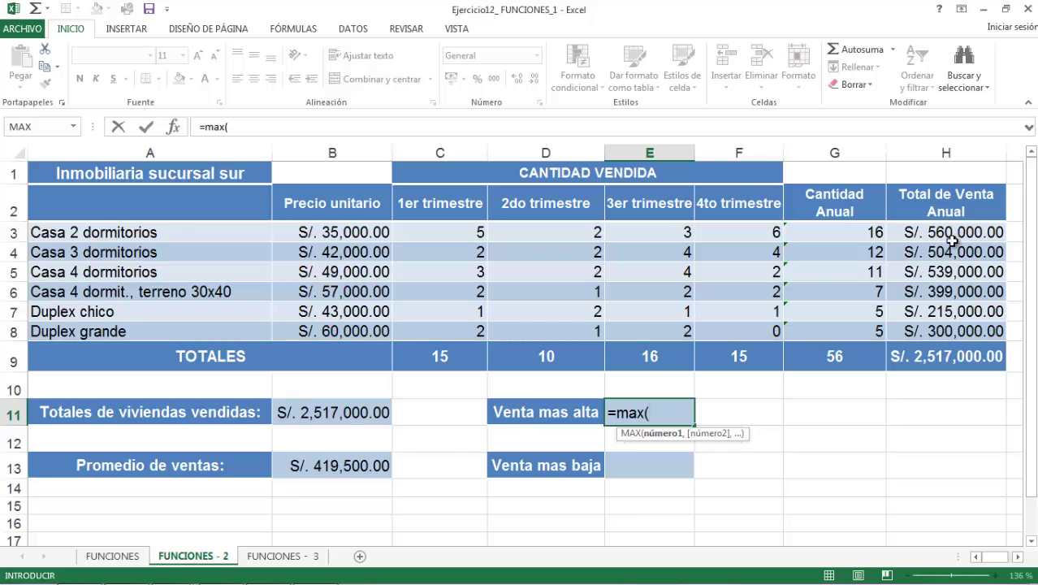
{"action": "left_click_drag", "start_coordinate": [945, 232], "coordinate": [940, 329]}
{"action": "type", "text": ")"}
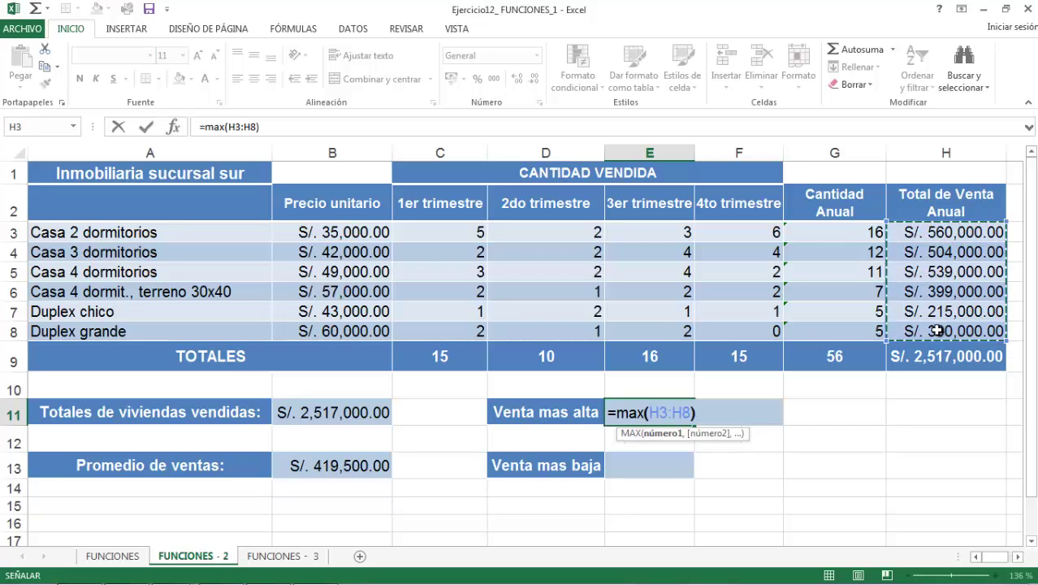
{"action": "key", "text": "Return"}
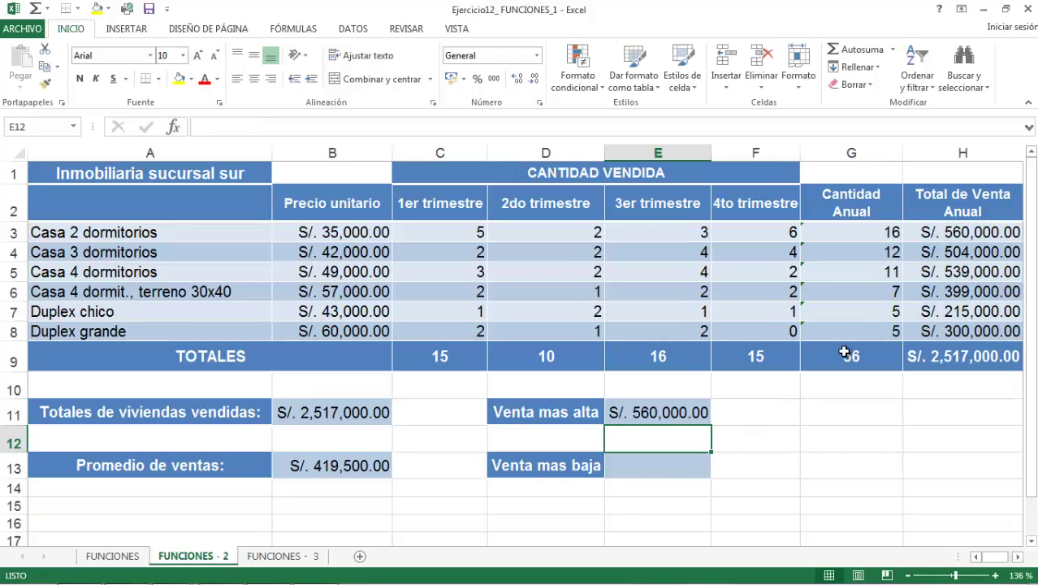
Calculate the Venta mas baja in E13 with the MIN function over the annual sales H3:H8.
{"action": "left_click", "coordinate": [662, 469]}
{"action": "type", "text": "="}
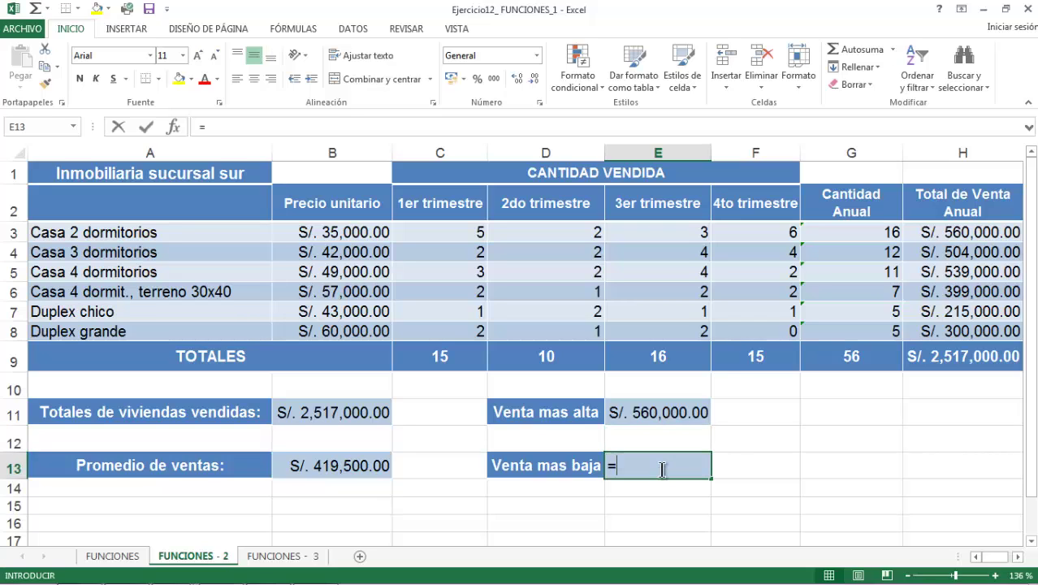
{"action": "type", "text": "m"}
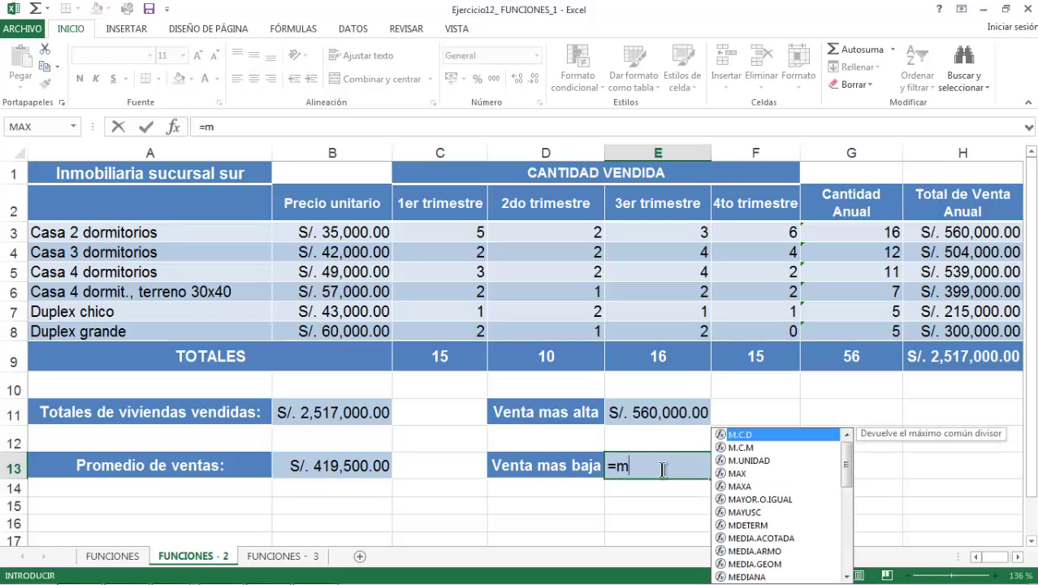
{"action": "type", "text": "in("}
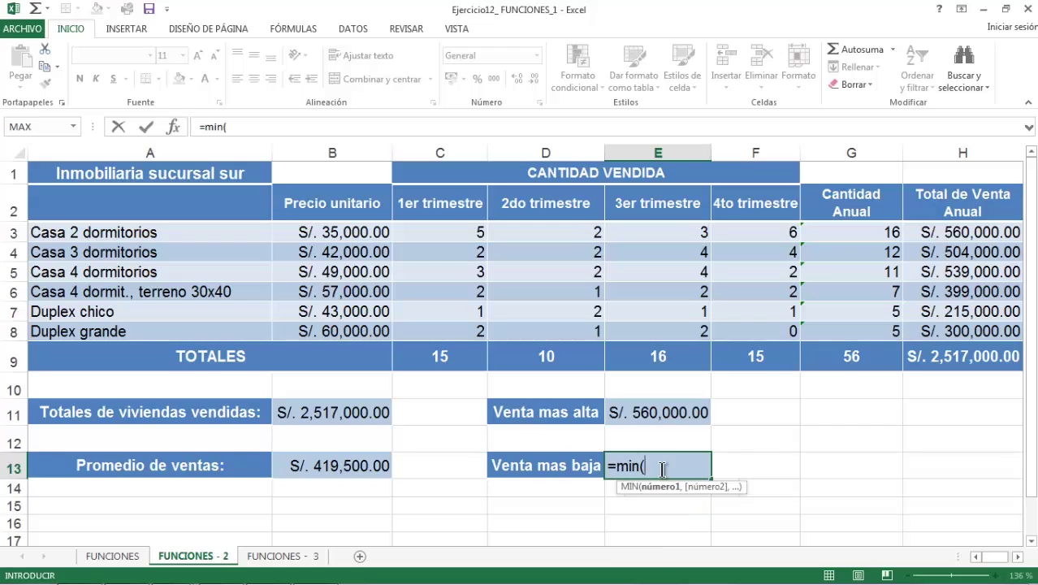
{"action": "left_click_drag", "start_coordinate": [999, 231], "coordinate": [982, 330]}
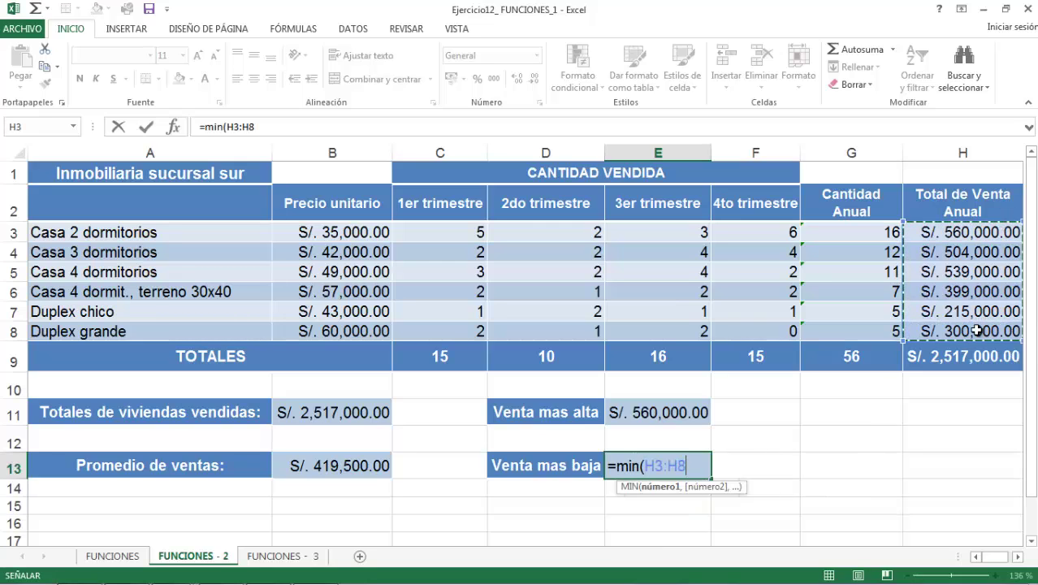
{"action": "key", "text": "Return"}
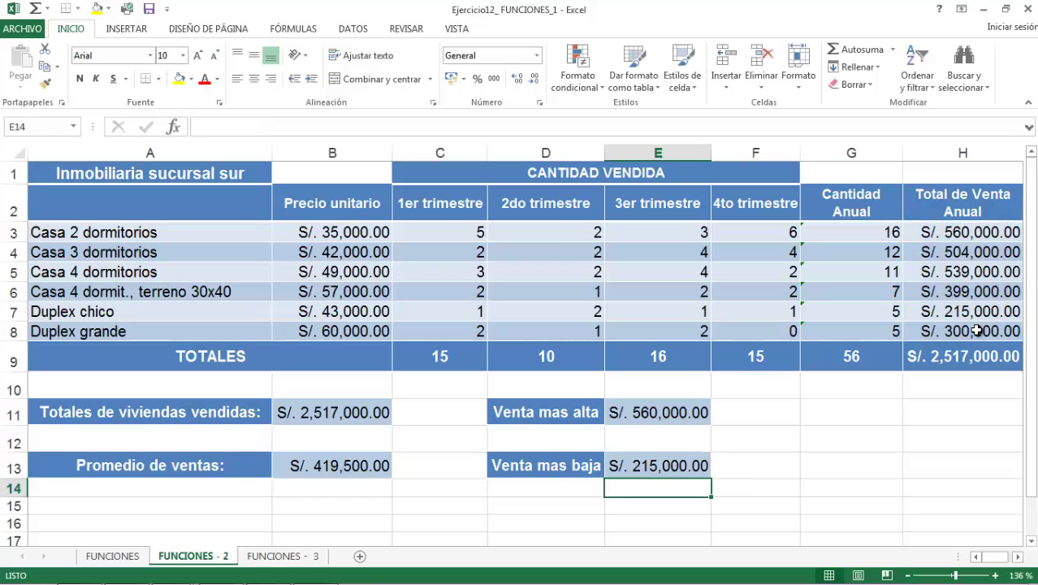
{"action": "left_click", "coordinate": [662, 467]}
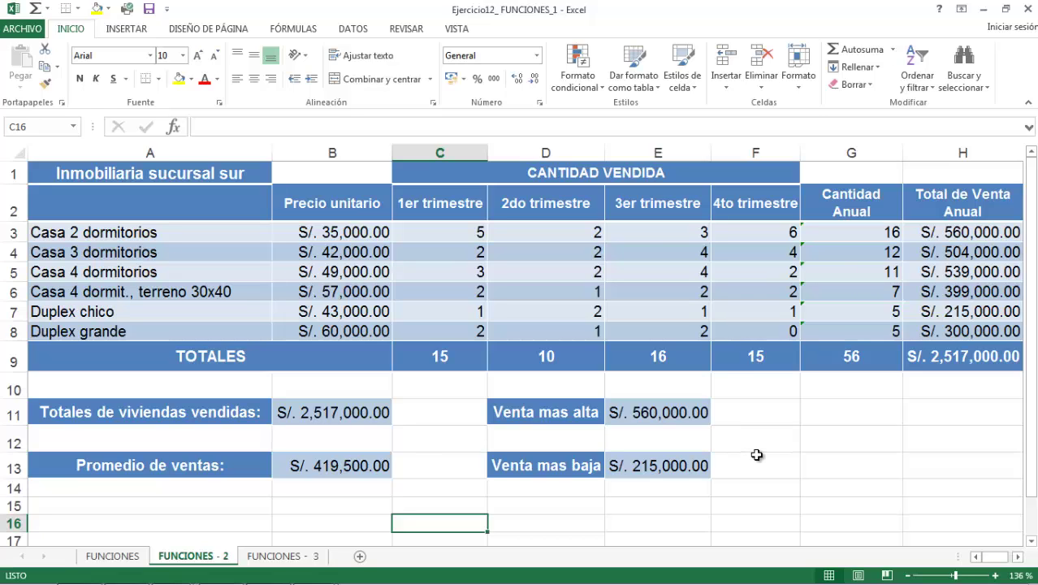
On the FUNCIONES - 3 sheet, calculate the Mamposteria subtotal in G6 with =PRODUCTO(E6,F6).
{"action": "left_click", "coordinate": [288, 557]}
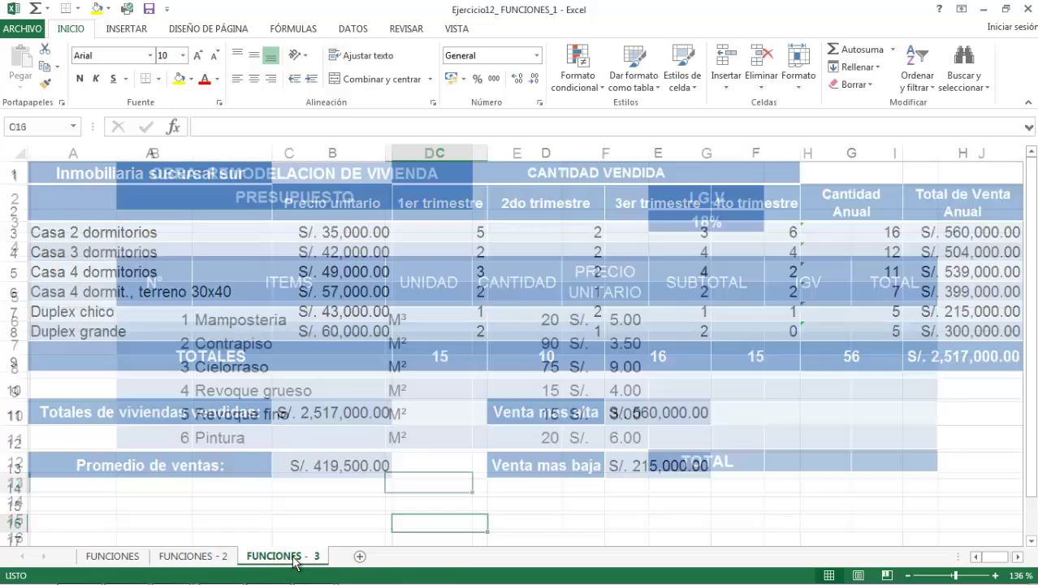
{"action": "left_click", "coordinate": [699, 325]}
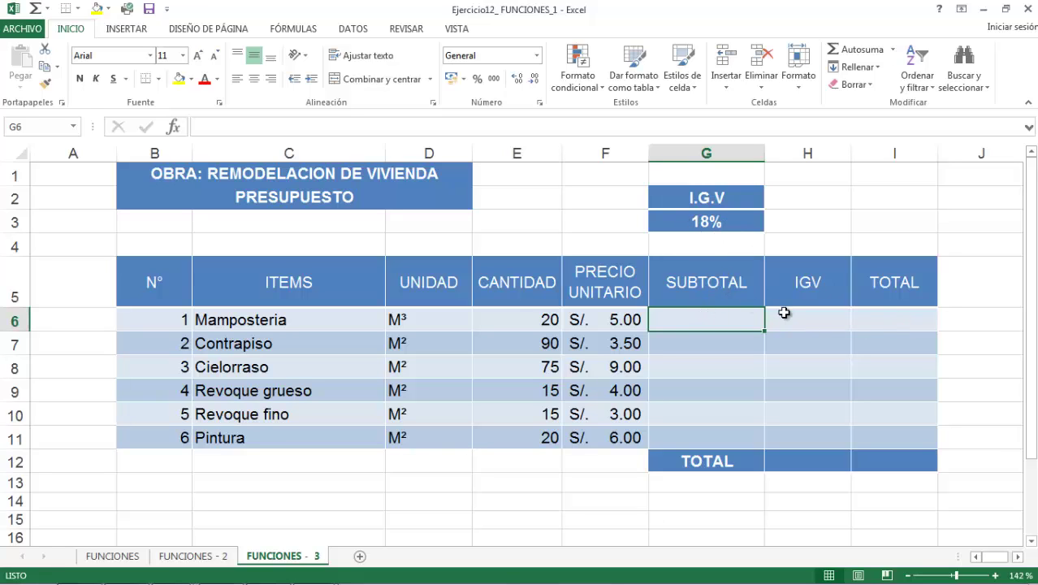
{"action": "type", "text": "=P"}
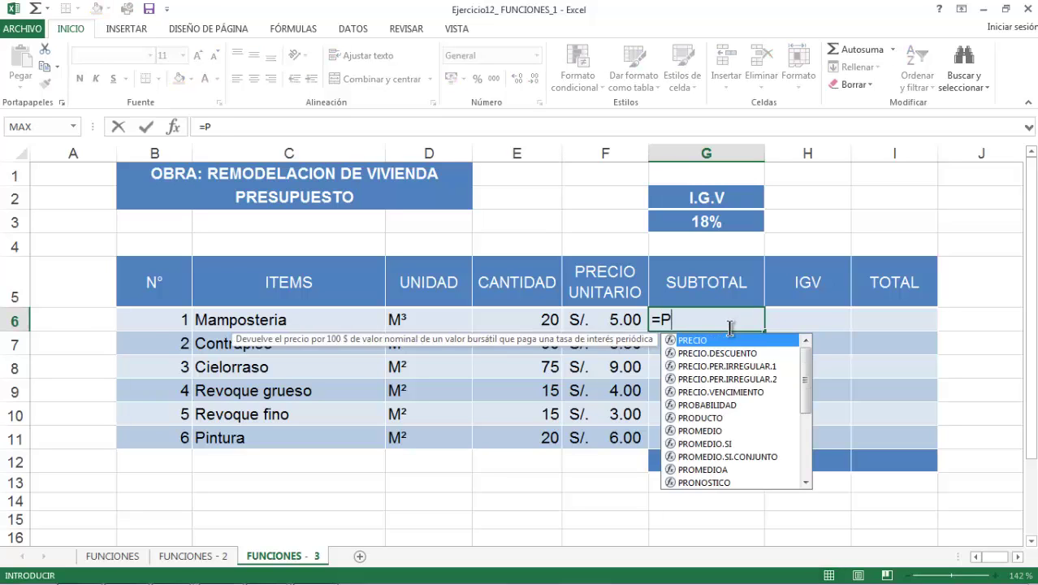
{"action": "type", "text": "RODUCTO"}
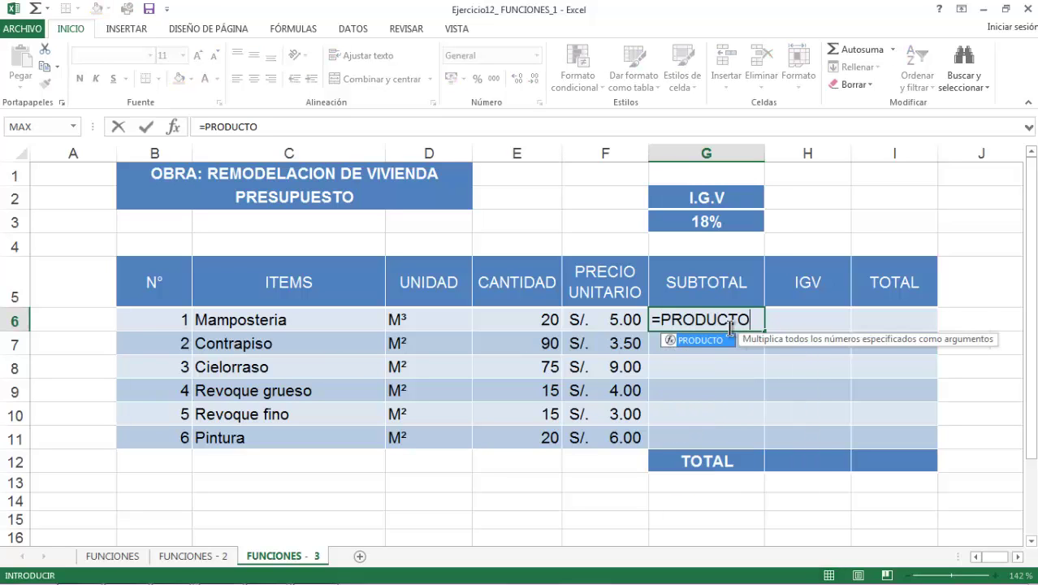
{"action": "type", "text": "("}
{"action": "left_click", "coordinate": [529, 319]}
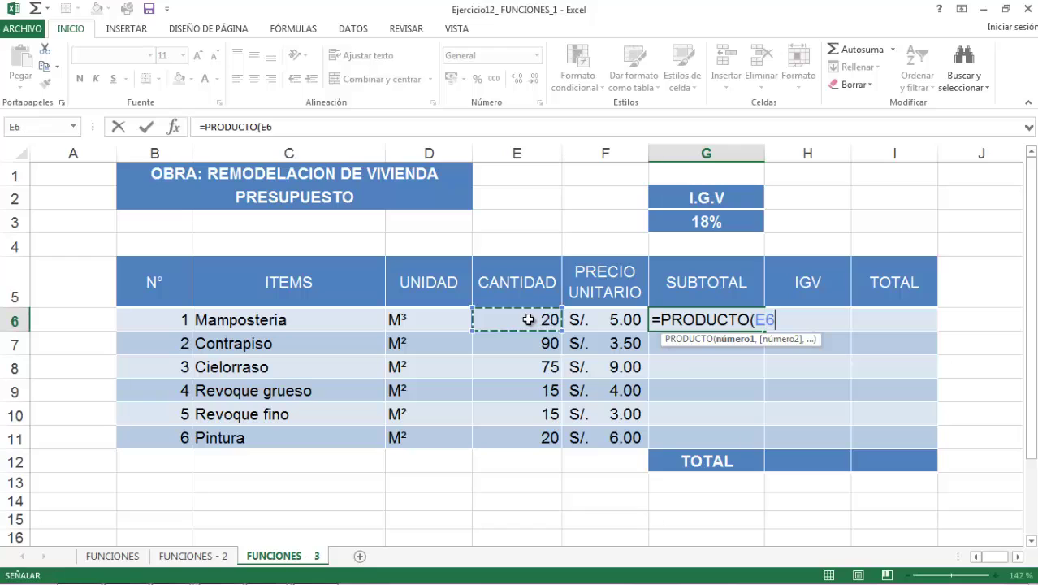
{"action": "type", "text": ","}
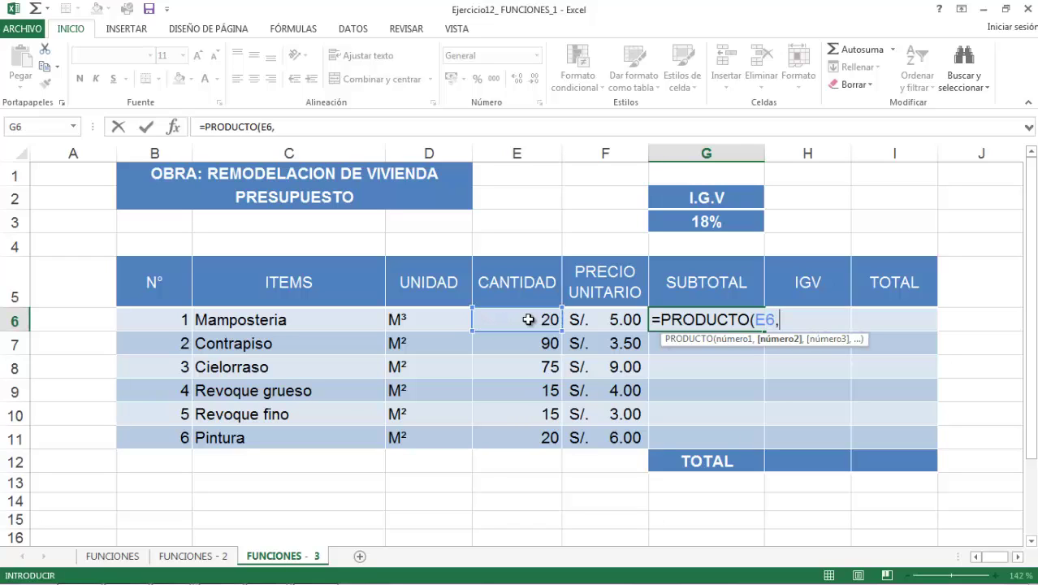
{"action": "left_click", "coordinate": [622, 320]}
{"action": "type", "text": ")"}
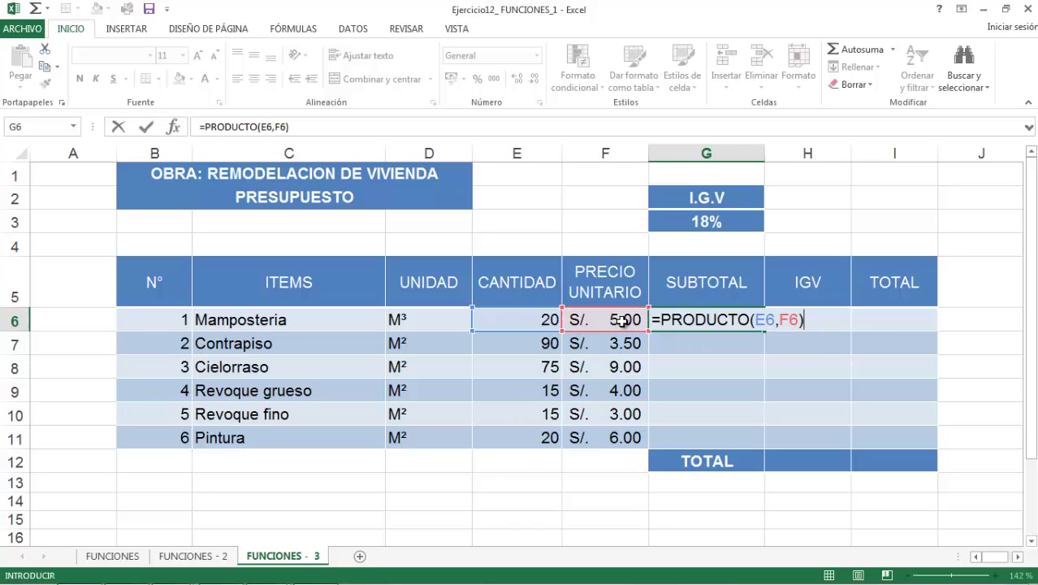
{"action": "key", "text": "Return"}
Calculate the Mamposteria IGV in H6 with =PRODUCTO(G6,$G$3), keeping the 18% rate as an absolute reference.
{"action": "left_click", "coordinate": [782, 325]}
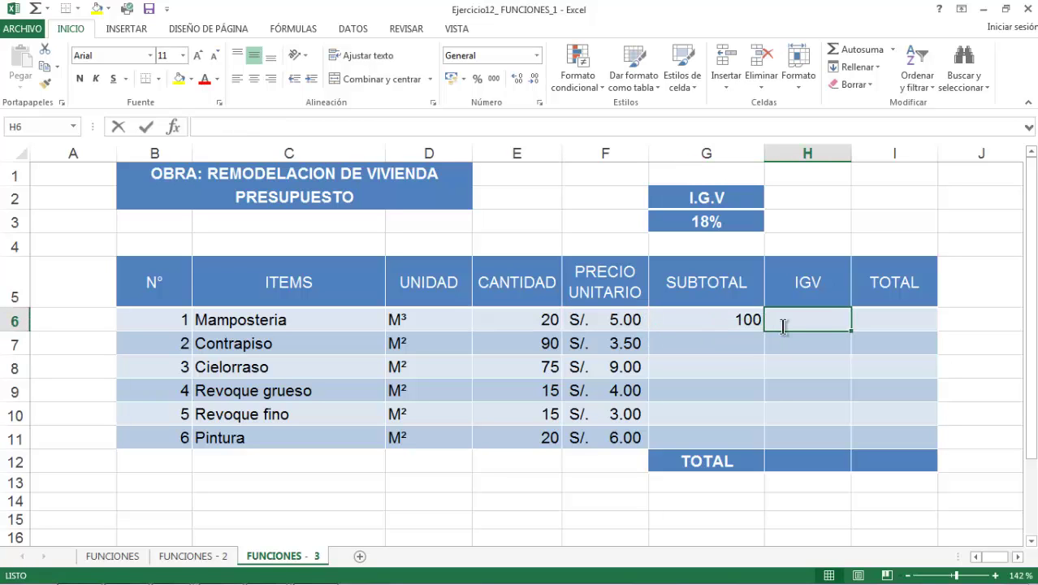
{"action": "type", "text": "=PRO"}
{"action": "left_click", "coordinate": [822, 354]}
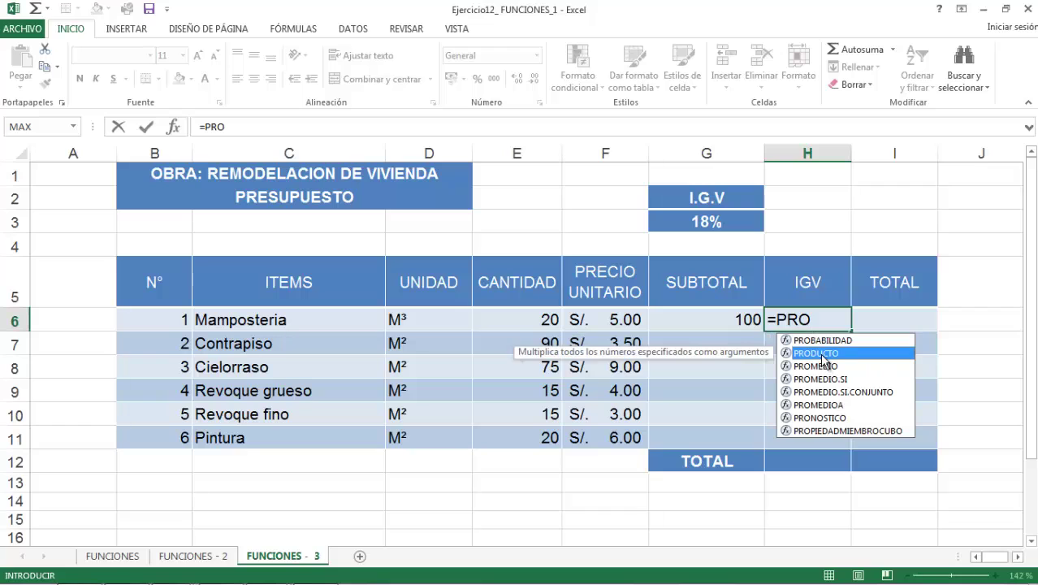
{"action": "double_click", "coordinate": [822, 357]}
{"action": "left_click", "coordinate": [689, 319]}
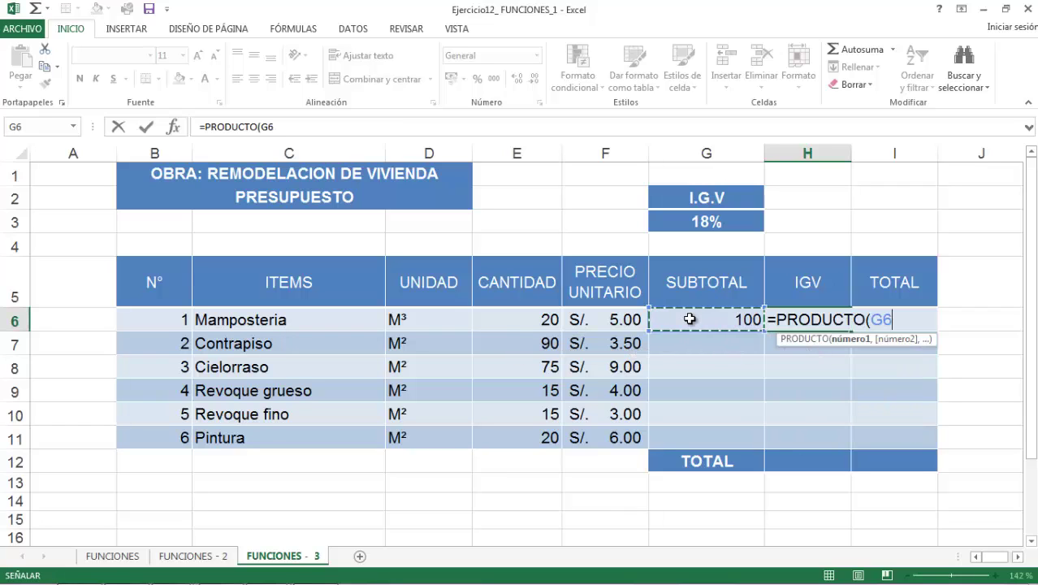
{"action": "type", "text": ","}
{"action": "left_click", "coordinate": [738, 226]}
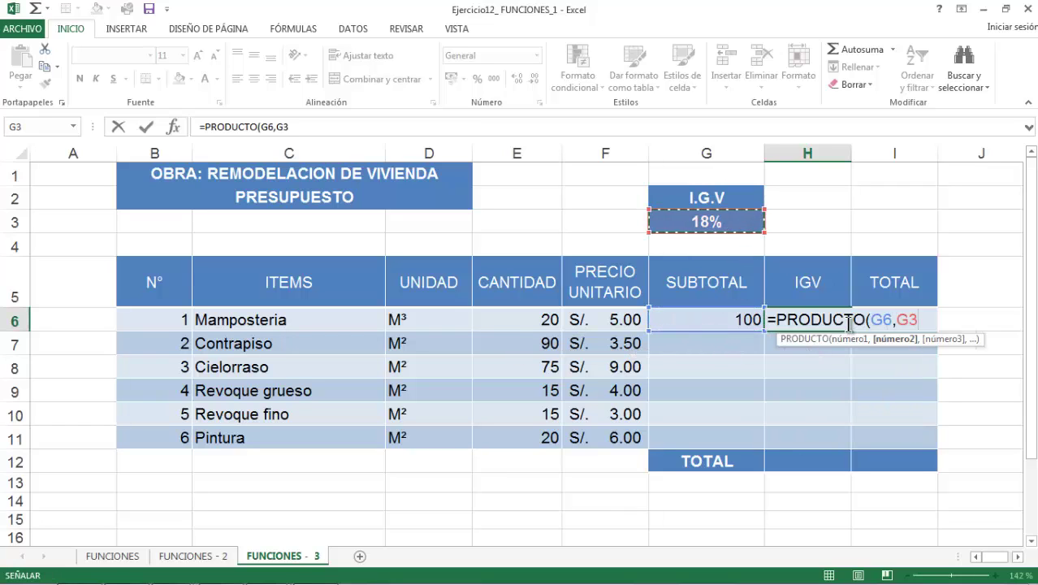
{"action": "left_click_drag", "start_coordinate": [917, 321], "coordinate": [896, 321]}
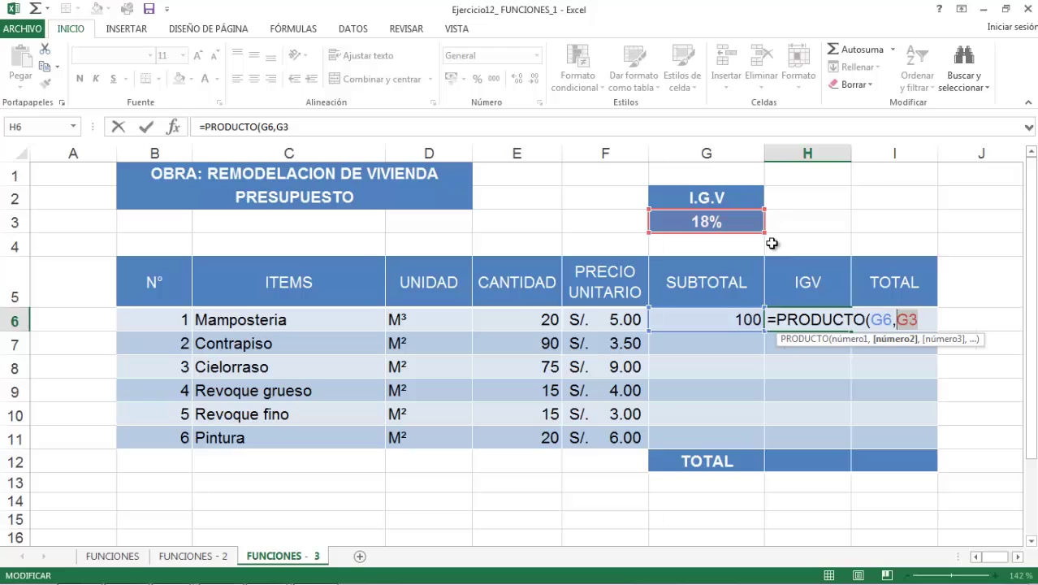
{"action": "key", "text": "F4"}
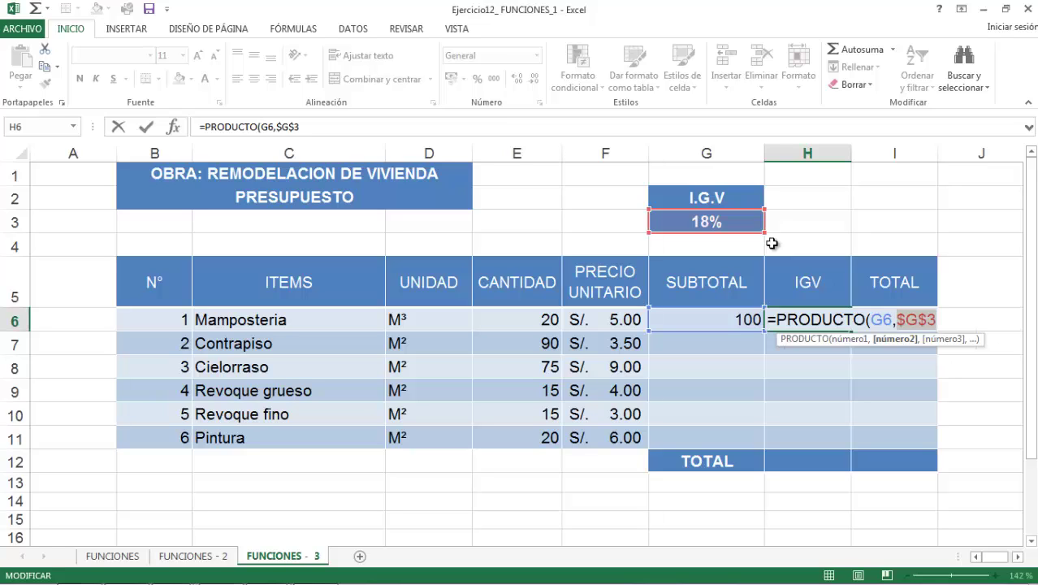
{"action": "left_click", "coordinate": [942, 321]}
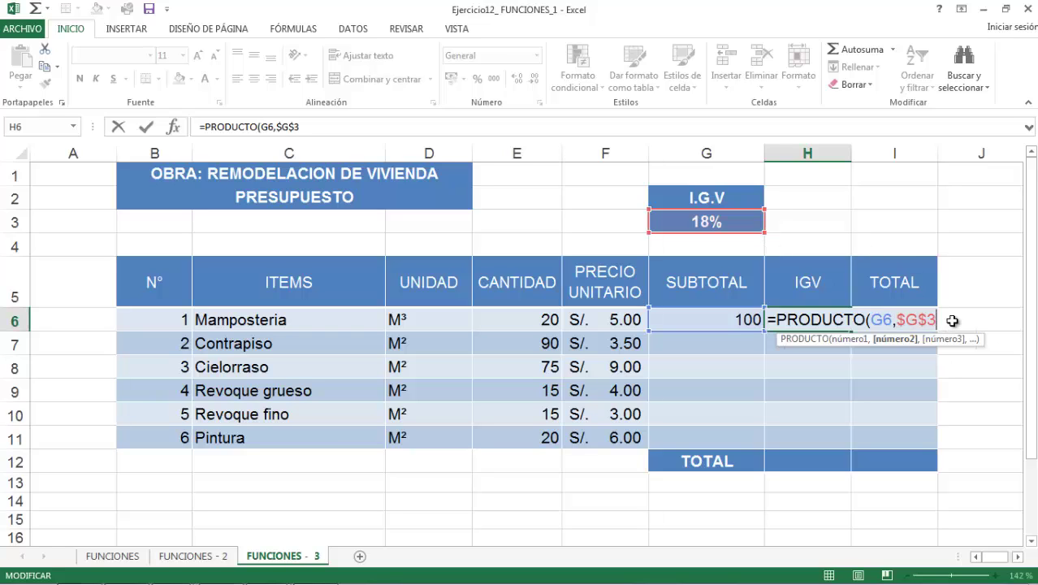
{"action": "type", "text": ")"}
{"action": "key", "text": "Return"}
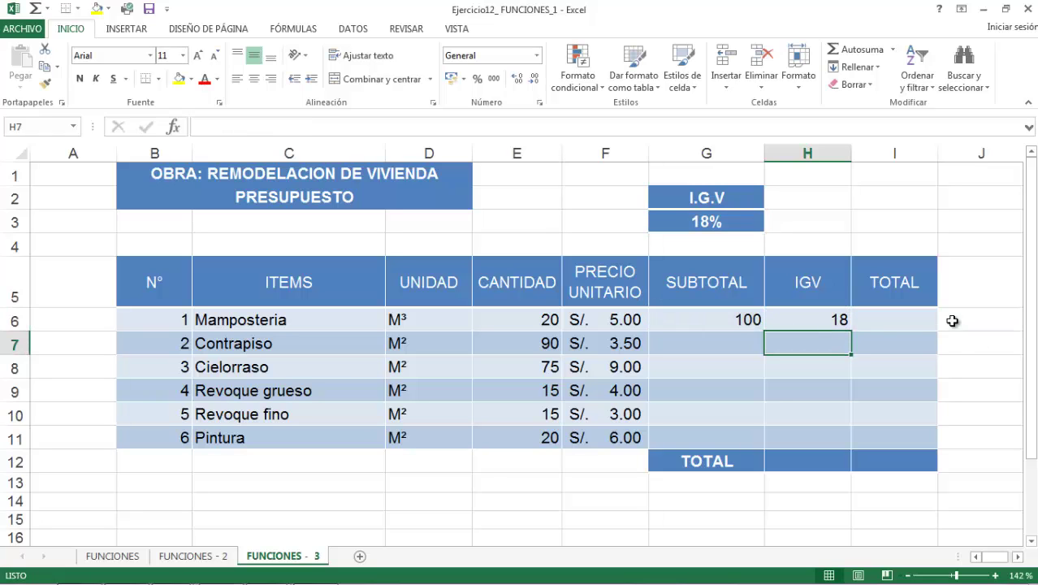
Calculate the Mamposteria total in I6 with =SUMA(G6:H6).
{"action": "left_click", "coordinate": [899, 325]}
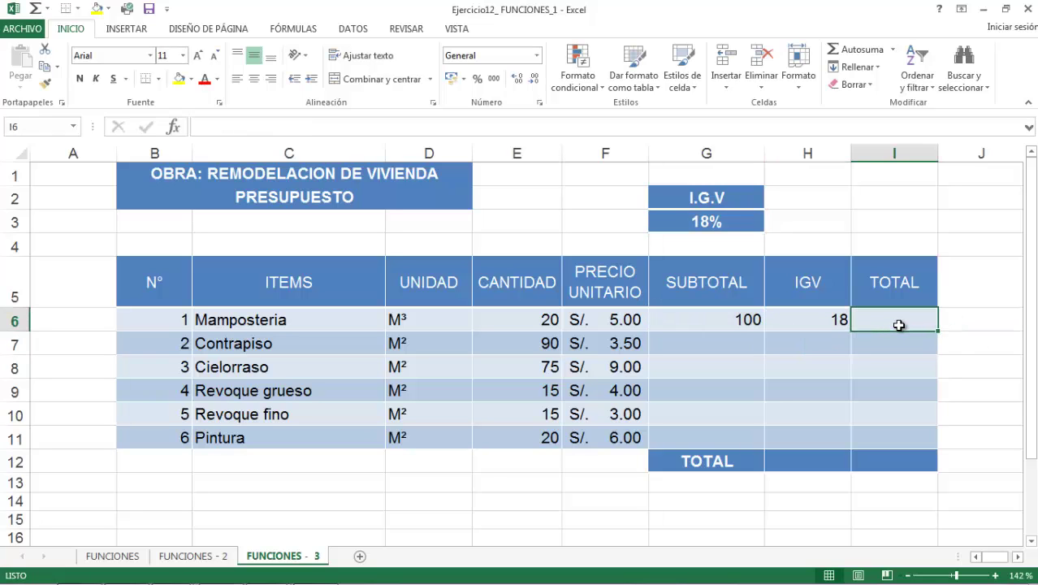
{"action": "type", "text": "=SUMA"}
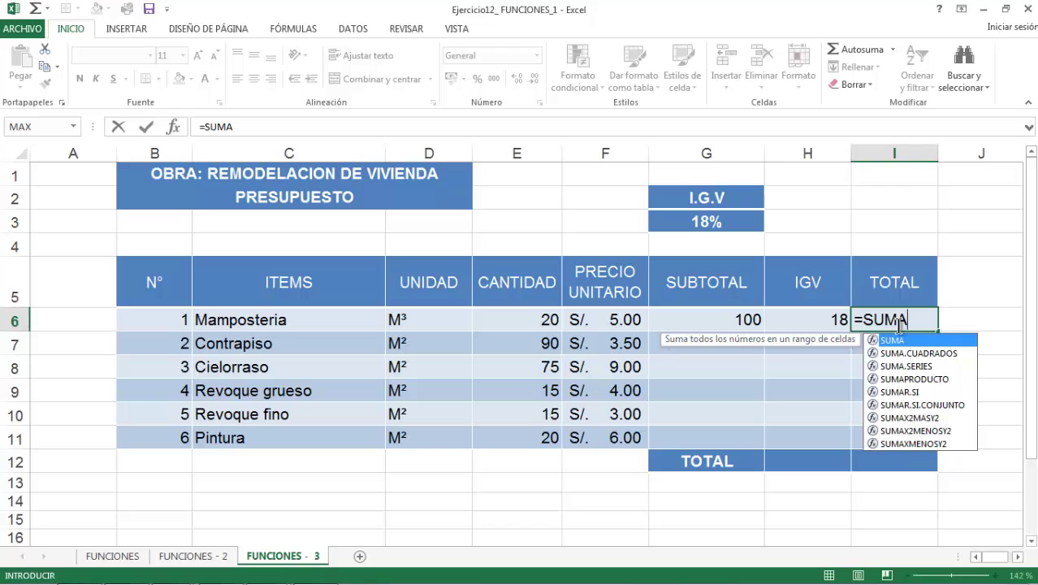
{"action": "type", "text": "("}
{"action": "left_click_drag", "start_coordinate": [739, 319], "coordinate": [797, 324]}
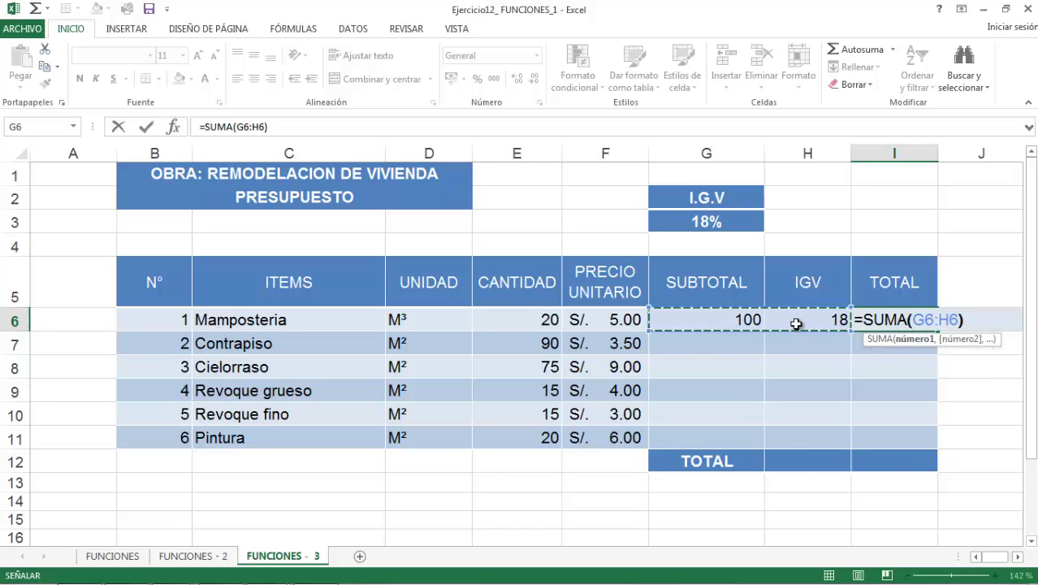
{"action": "key", "text": "Return"}
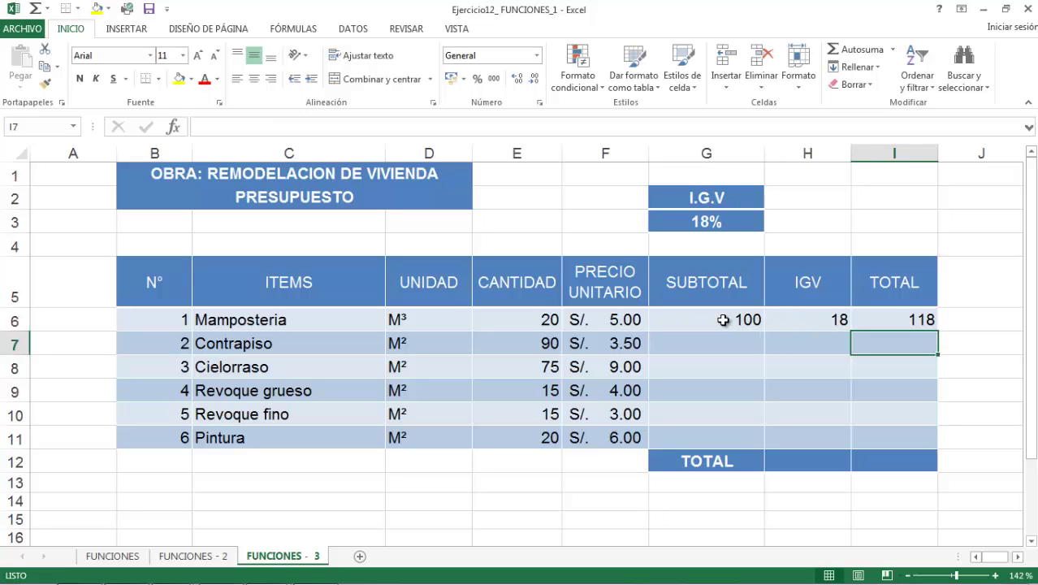
Apply the S/. Español (Perú) accounting format to G6:I6 and autofit the width of column I.
{"action": "left_click", "coordinate": [723, 320]}
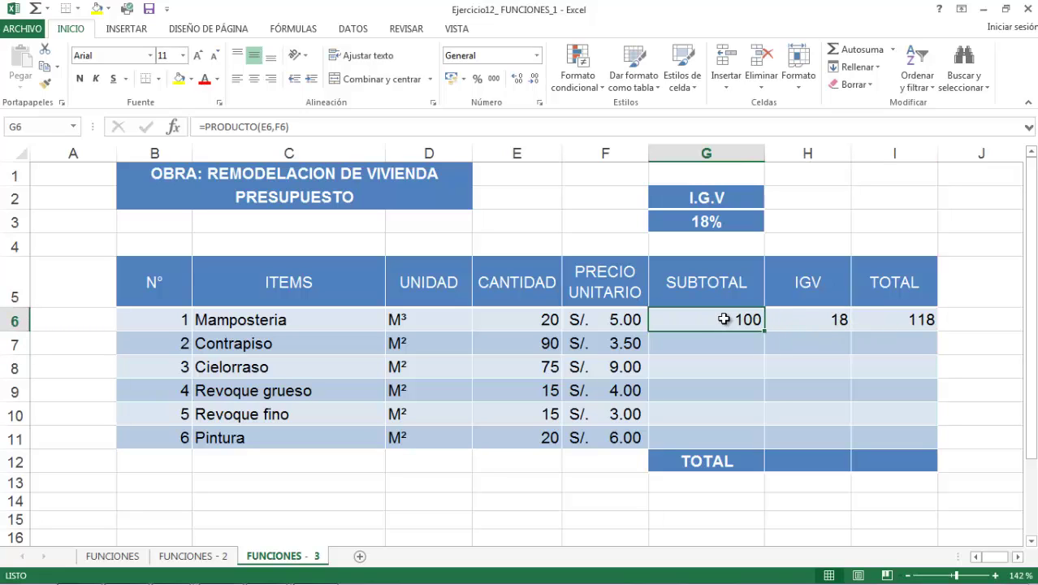
{"action": "left_click_drag", "start_coordinate": [721, 316], "coordinate": [894, 320]}
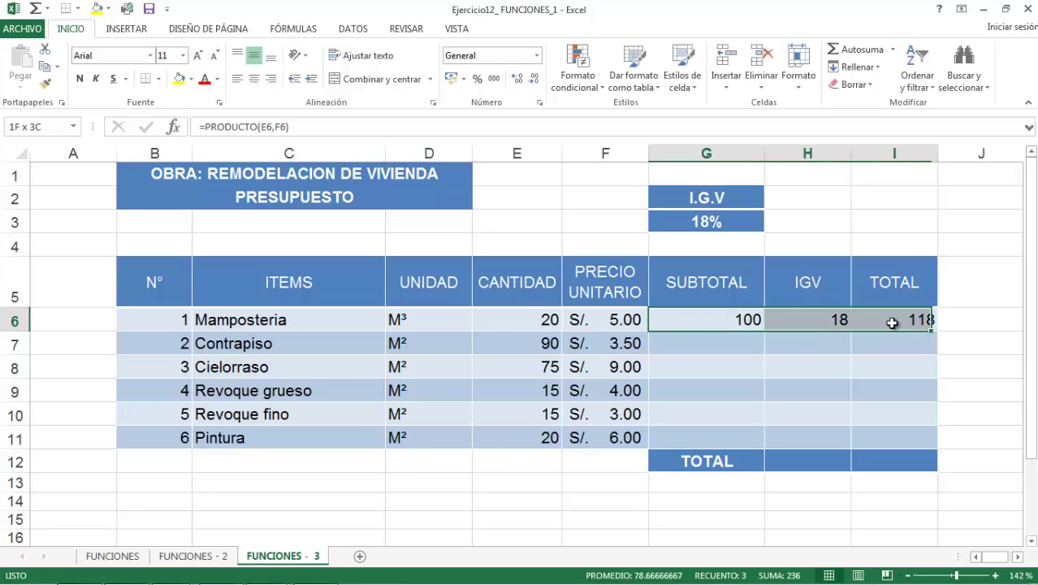
{"action": "left_click", "coordinate": [464, 79]}
{"action": "left_click", "coordinate": [476, 101]}
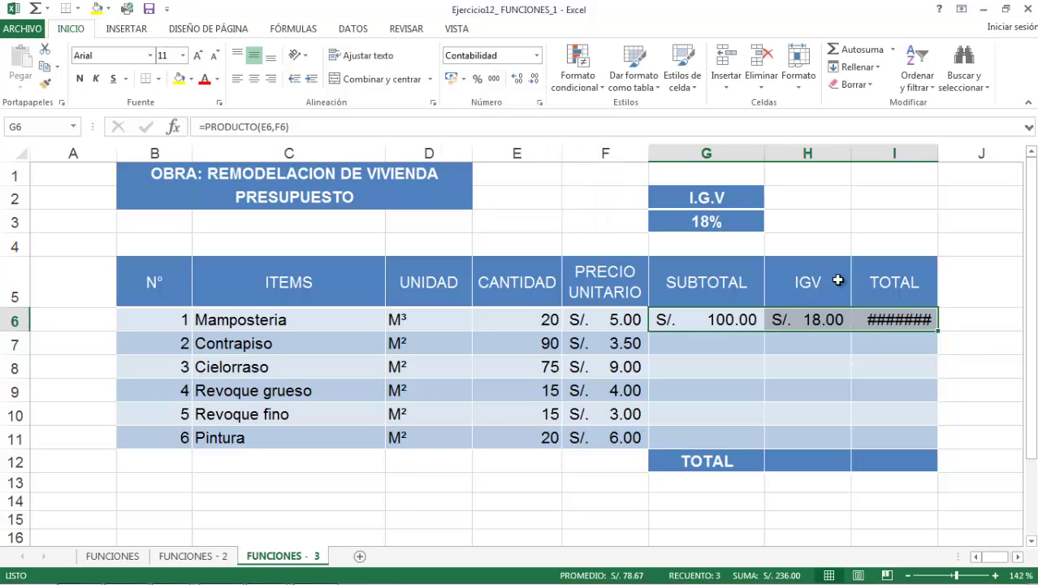
{"action": "left_click", "coordinate": [894, 351]}
{"action": "left_click", "coordinate": [897, 320]}
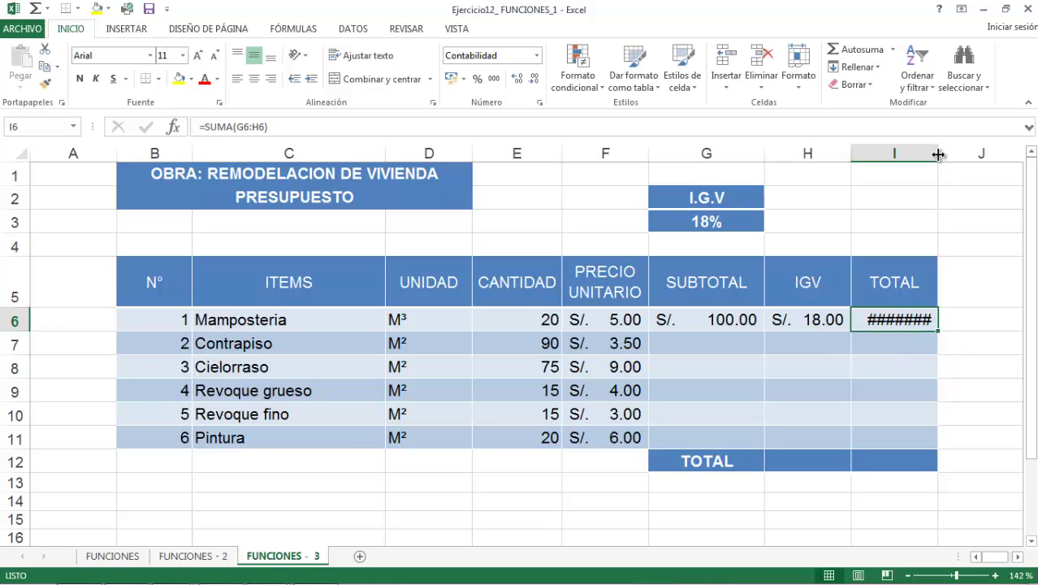
{"action": "double_click", "coordinate": [938, 153]}
Try filling the Mamposteria formulas in G6:I6 down through row 11, and undo the fill.
{"action": "left_click", "coordinate": [730, 341]}
{"action": "left_click_drag", "start_coordinate": [730, 318], "coordinate": [918, 431]}
{"action": "left_click", "coordinate": [723, 387]}
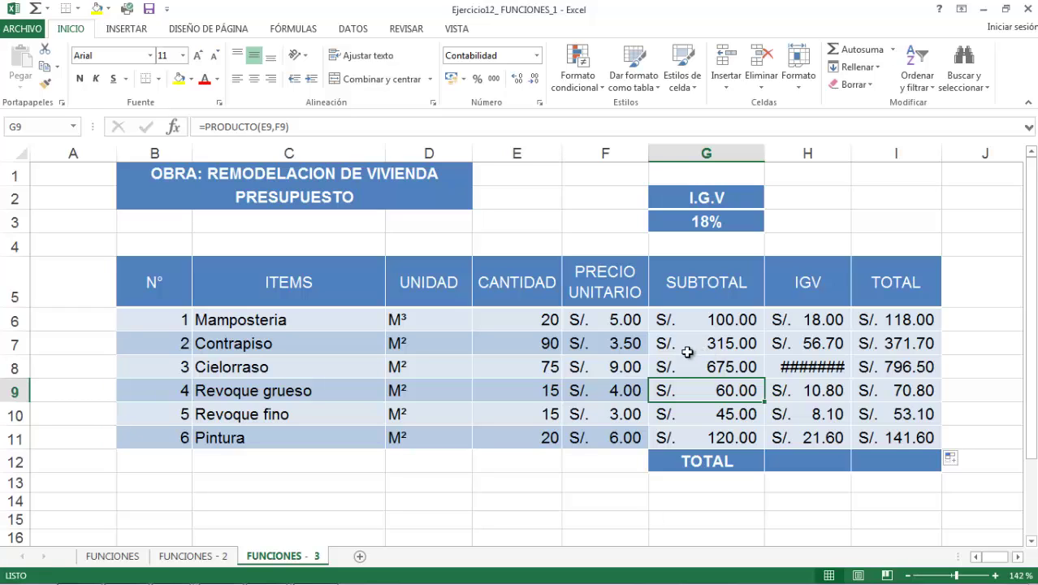
{"action": "key", "text": "ctrl+z"}
{"action": "left_click", "coordinate": [731, 362]}
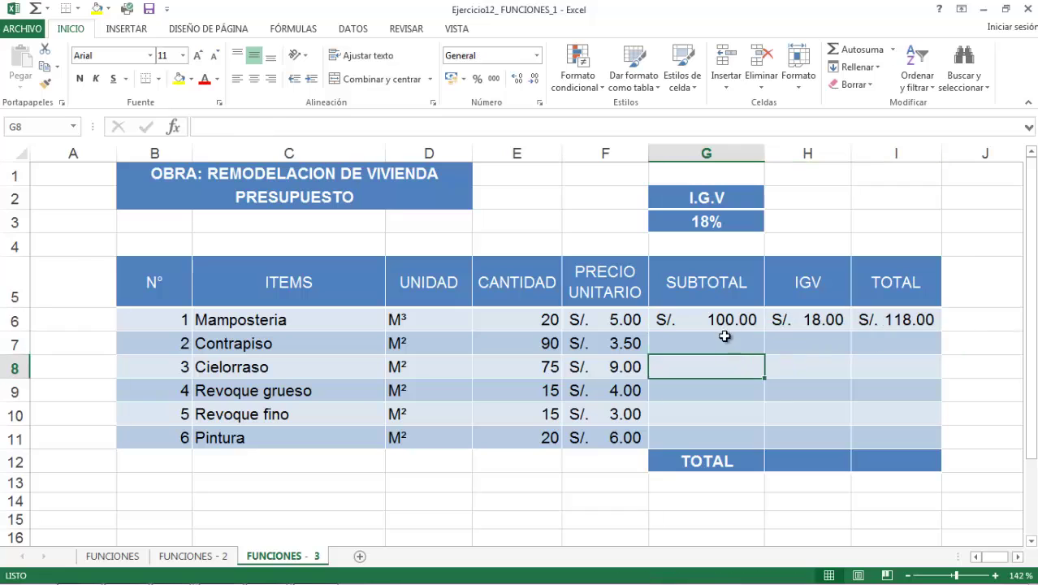
Copy G6:I6 and paste only the formulas into G7:I11 with Pegado especial.
{"action": "left_click_drag", "start_coordinate": [710, 322], "coordinate": [872, 322]}
{"action": "key", "text": "ctrl+c"}
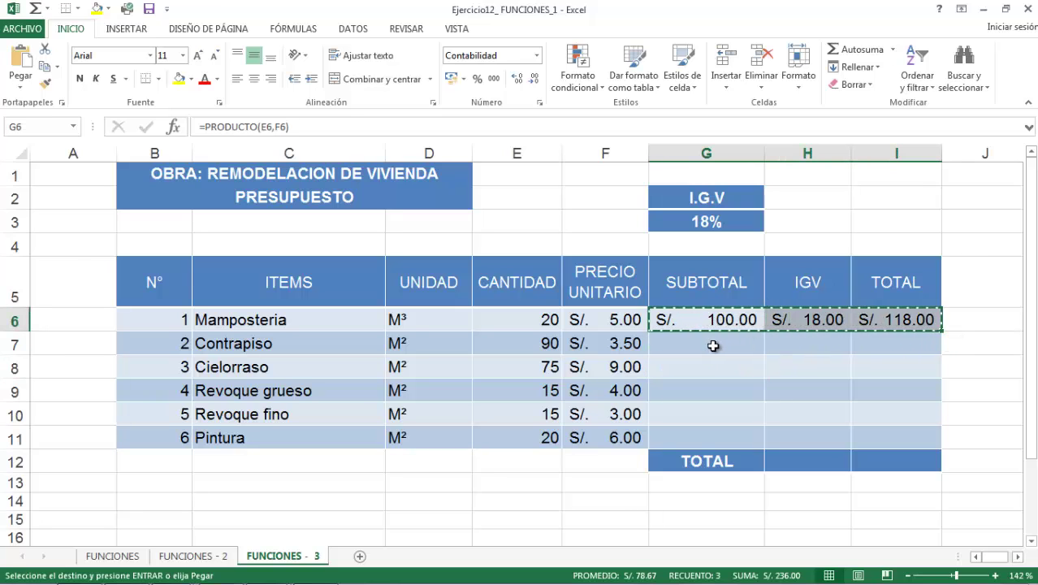
{"action": "left_click_drag", "start_coordinate": [713, 345], "coordinate": [888, 437]}
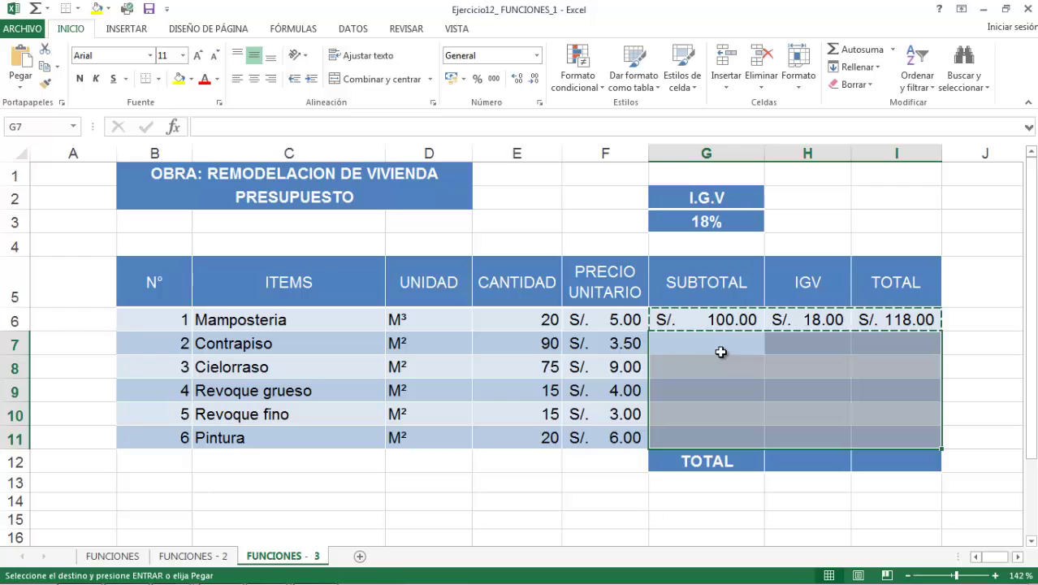
{"action": "left_click", "coordinate": [20, 91]}
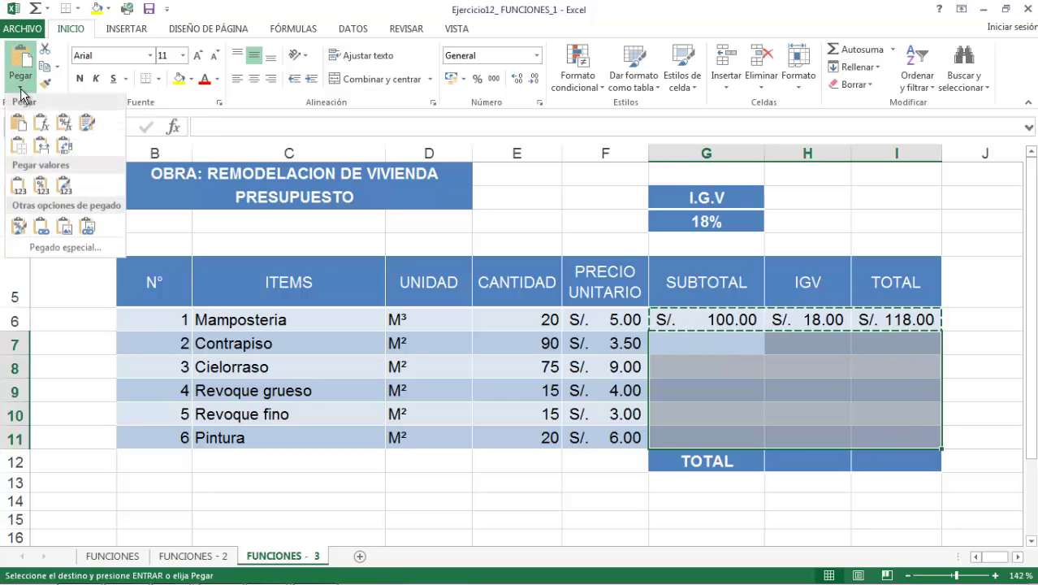
{"action": "left_click", "coordinate": [87, 250]}
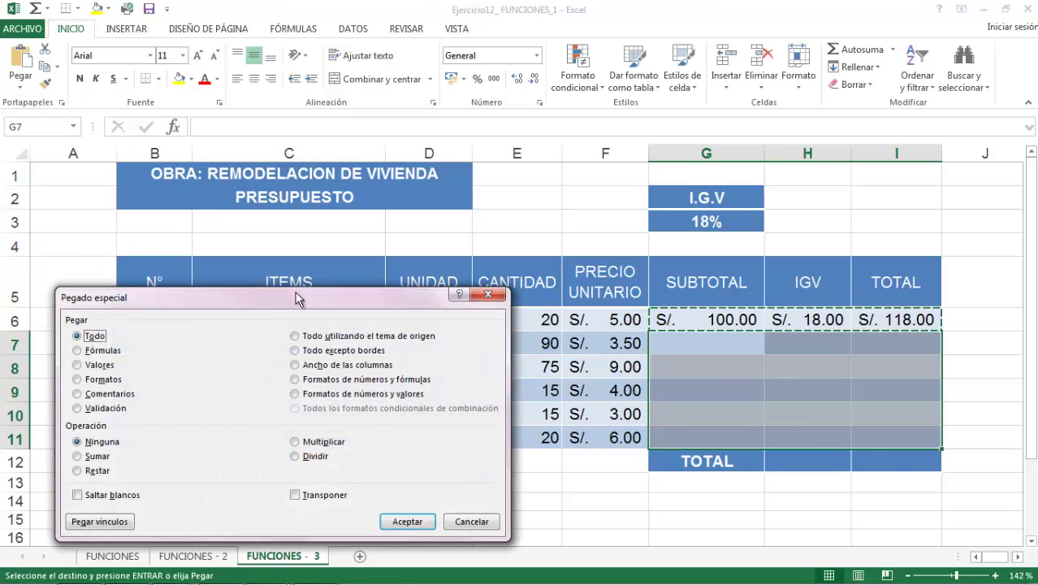
{"action": "left_click_drag", "start_coordinate": [360, 291], "coordinate": [446, 259]}
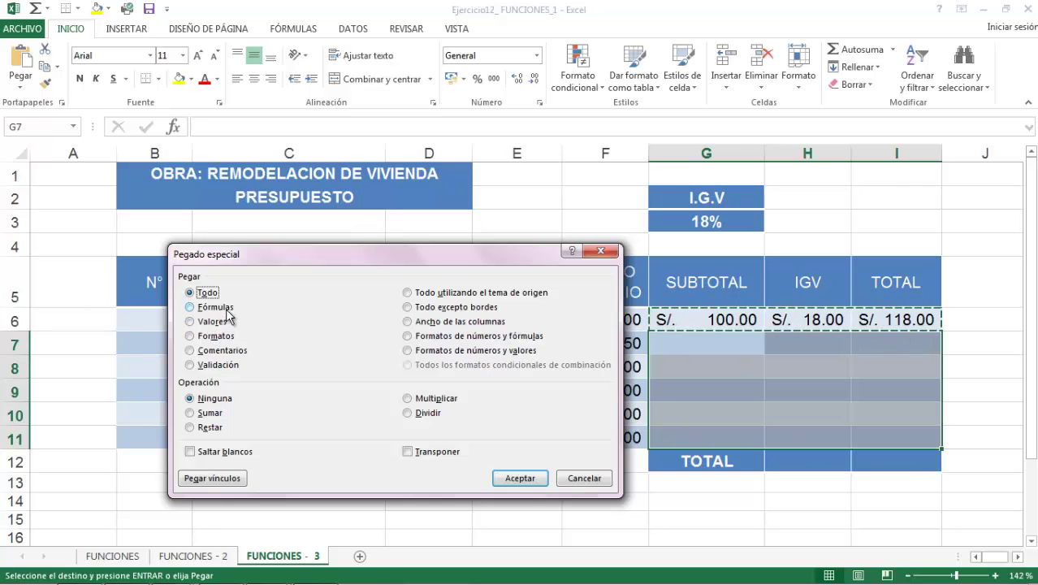
{"action": "left_click", "coordinate": [225, 308]}
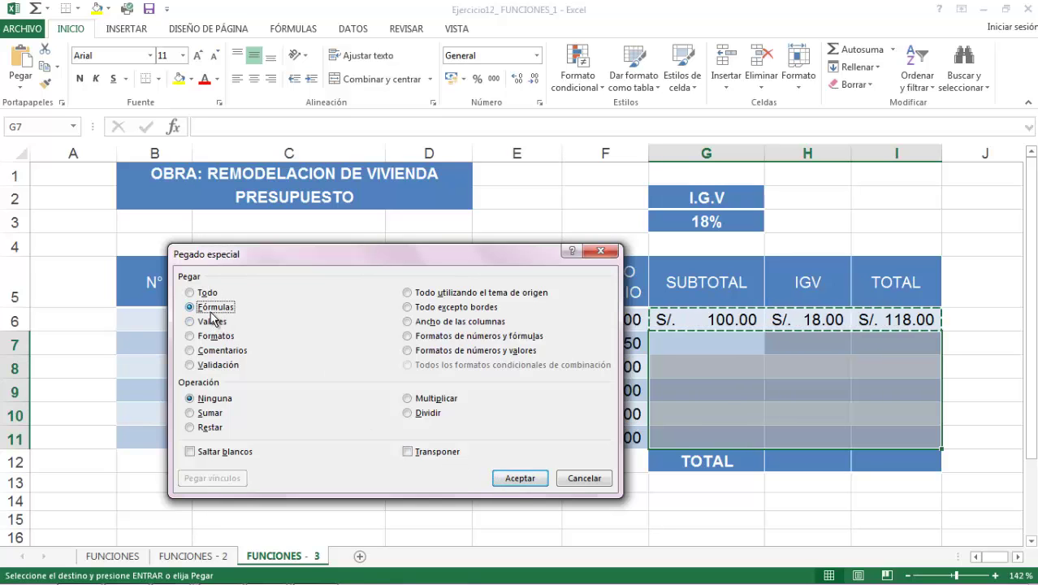
{"action": "left_click", "coordinate": [519, 479]}
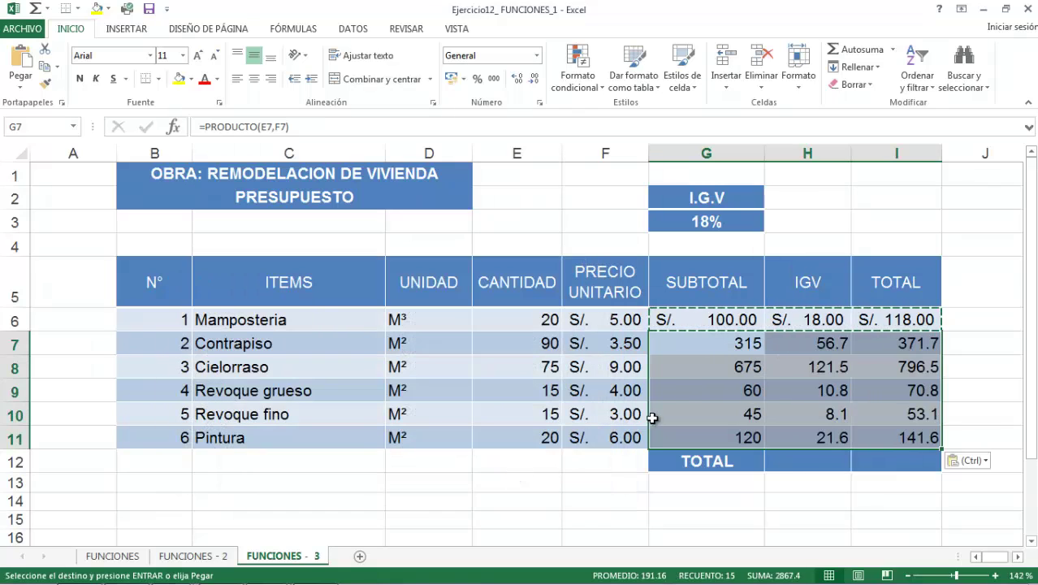
{"action": "left_click", "coordinate": [685, 387]}
{"action": "key", "text": "Escape"}
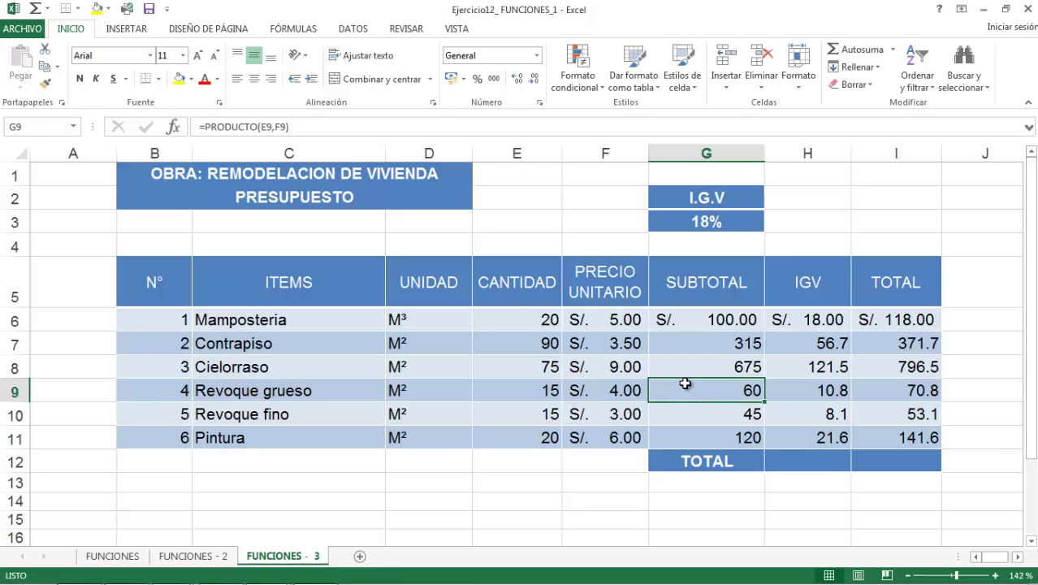
Apply the S/. Español (Perú) accounting format to G7:I11 and autofit the width of column H.
{"action": "left_click", "coordinate": [707, 347]}
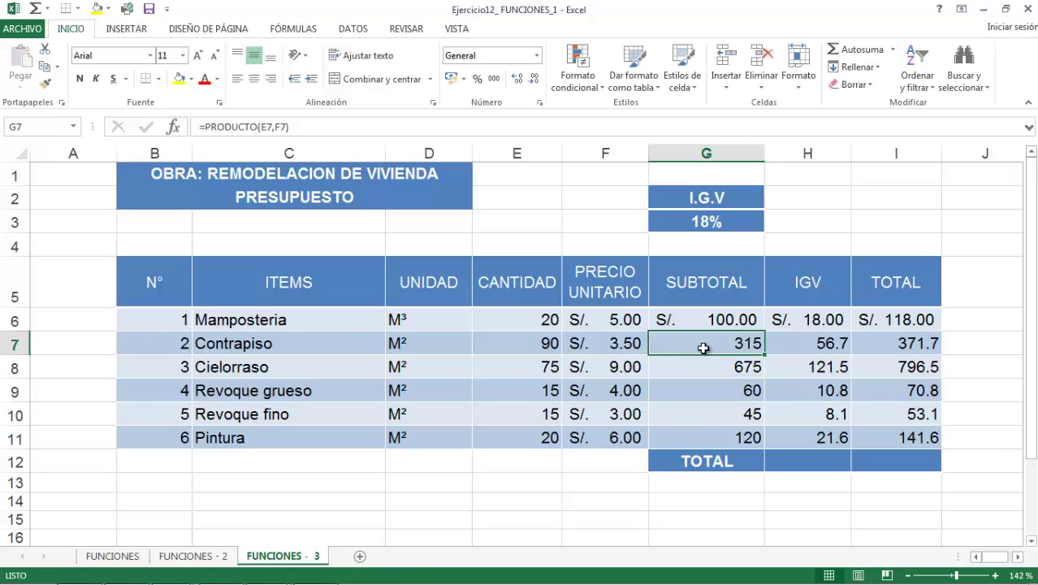
{"action": "left_click", "coordinate": [600, 347]}
{"action": "left_click", "coordinate": [514, 344]}
{"action": "left_click", "coordinate": [687, 348]}
{"action": "left_click_drag", "start_coordinate": [725, 341], "coordinate": [885, 432]}
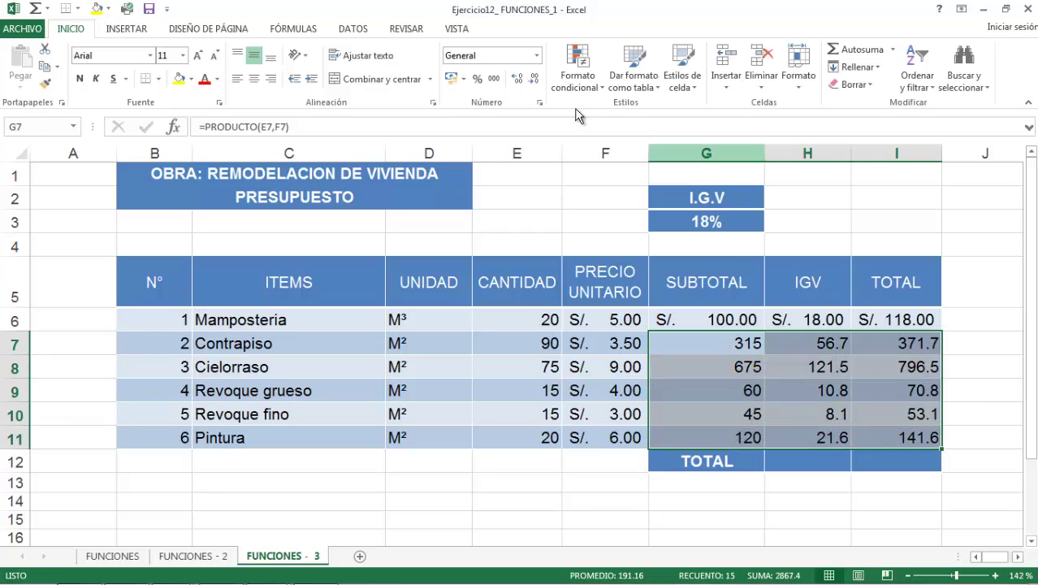
{"action": "left_click", "coordinate": [465, 86]}
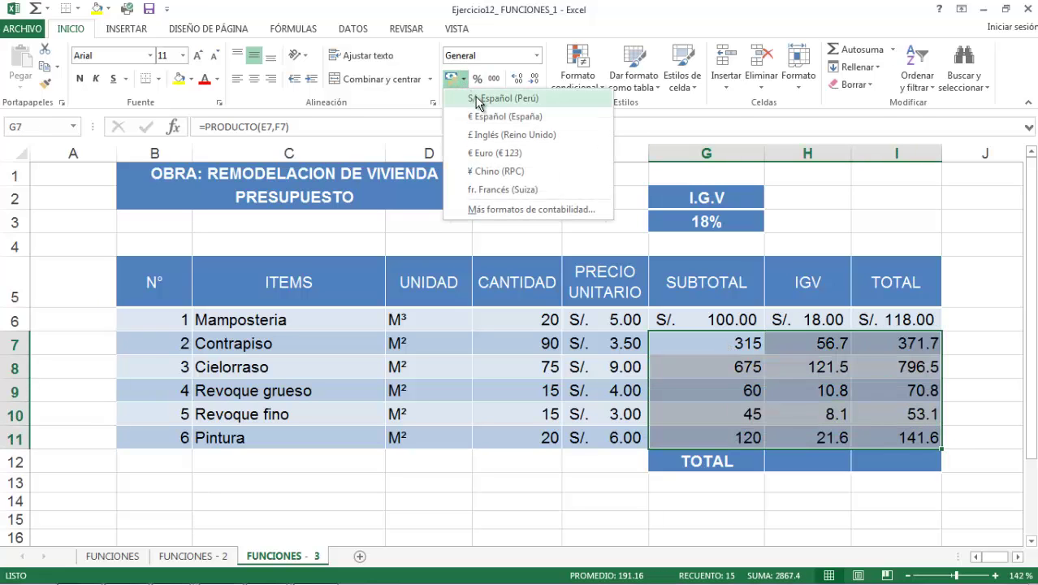
{"action": "left_click", "coordinate": [477, 99]}
{"action": "left_click", "coordinate": [841, 391]}
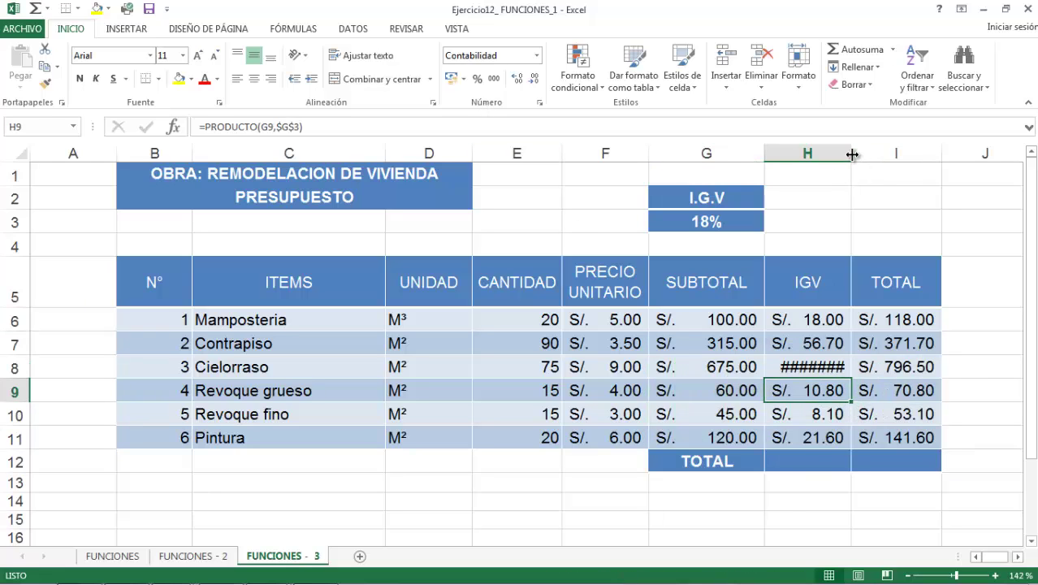
{"action": "double_click", "coordinate": [852, 154]}
Save the workbook with the formatted subtotals, IGV and totals.
{"action": "left_click", "coordinate": [714, 390]}
{"action": "left_click", "coordinate": [730, 366]}
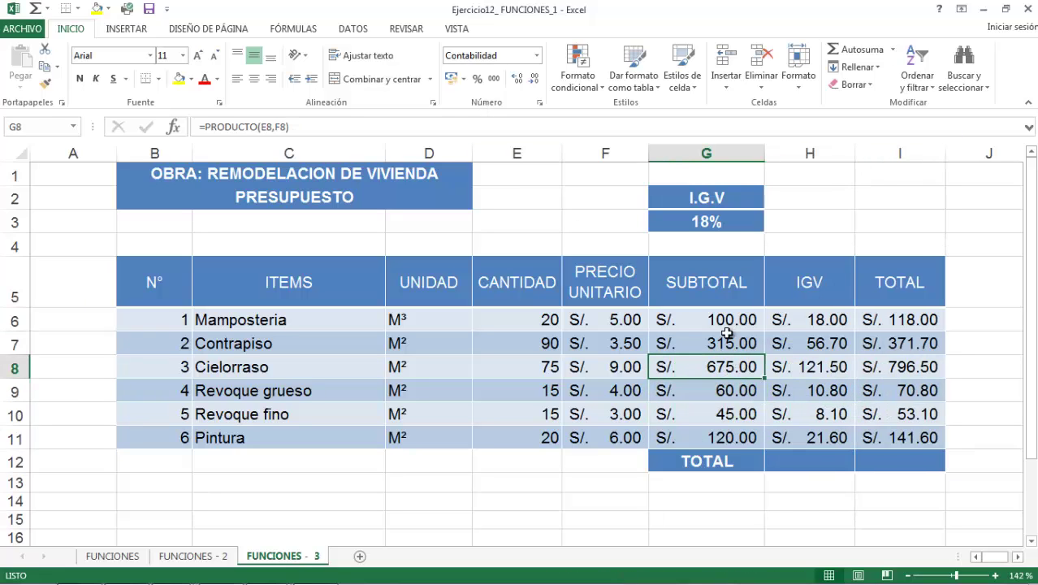
{"action": "key", "text": "ctrl+s"}
Add up the IGV column H6:H11 in H12 and the TOTAL column I6:I11 in I12 with Autosuma.
{"action": "left_click", "coordinate": [792, 344]}
{"action": "left_click", "coordinate": [728, 323]}
{"action": "left_click", "coordinate": [779, 323]}
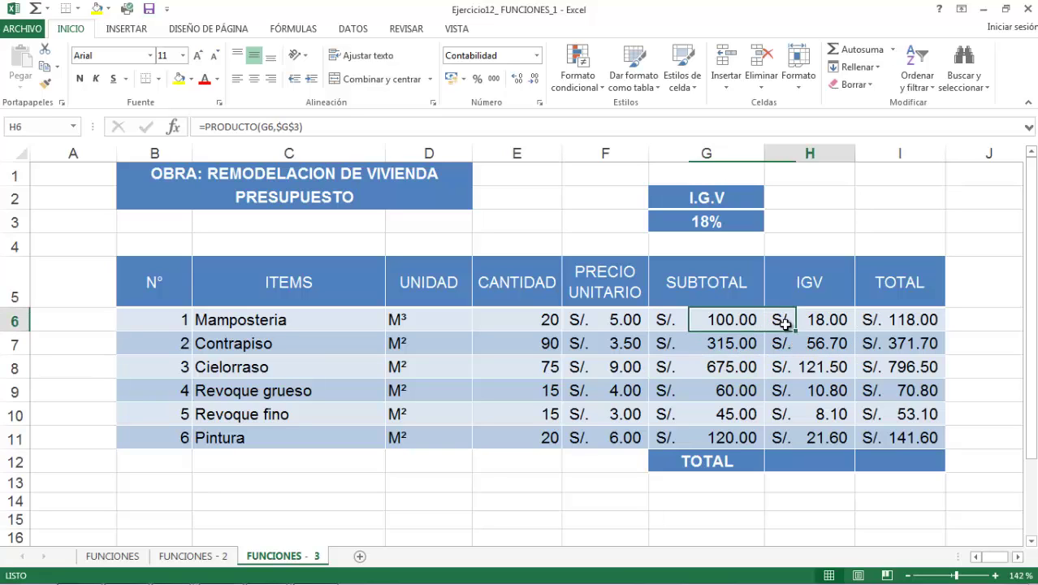
{"action": "left_click", "coordinate": [800, 344]}
{"action": "left_click", "coordinate": [797, 464]}
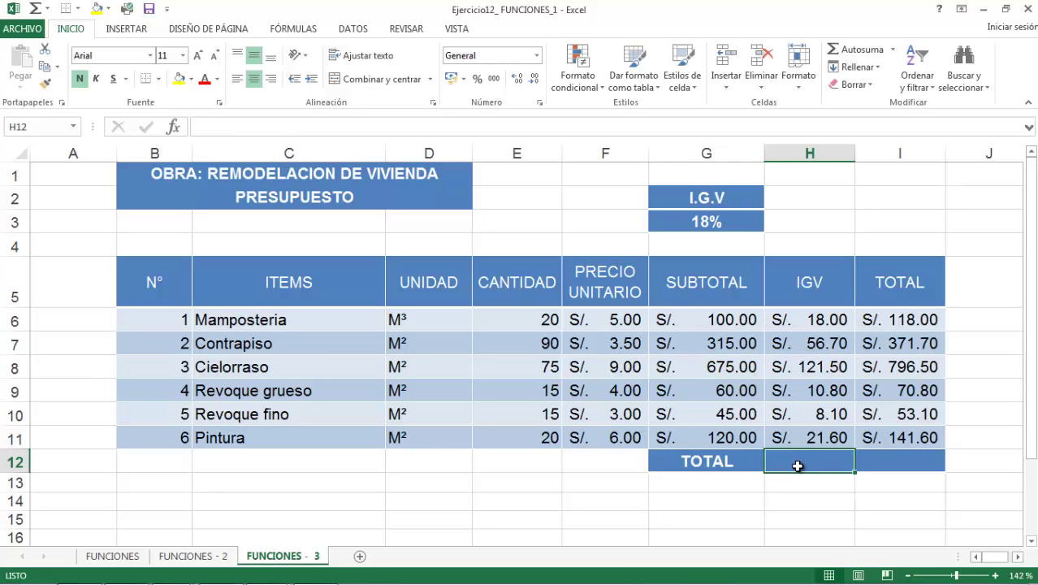
{"action": "left_click", "coordinate": [851, 50]}
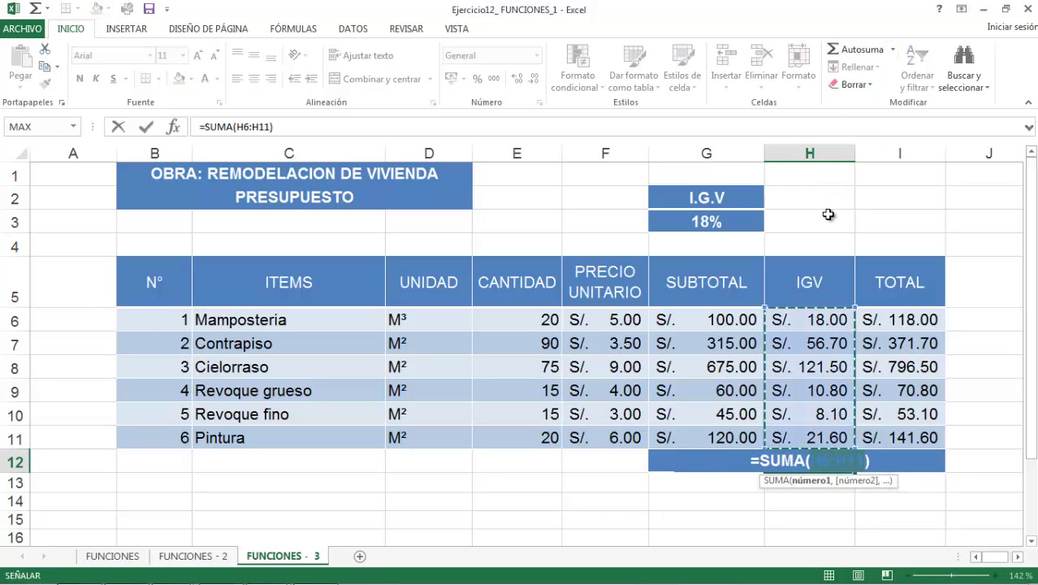
{"action": "key", "text": "Return"}
{"action": "left_click", "coordinate": [894, 460]}
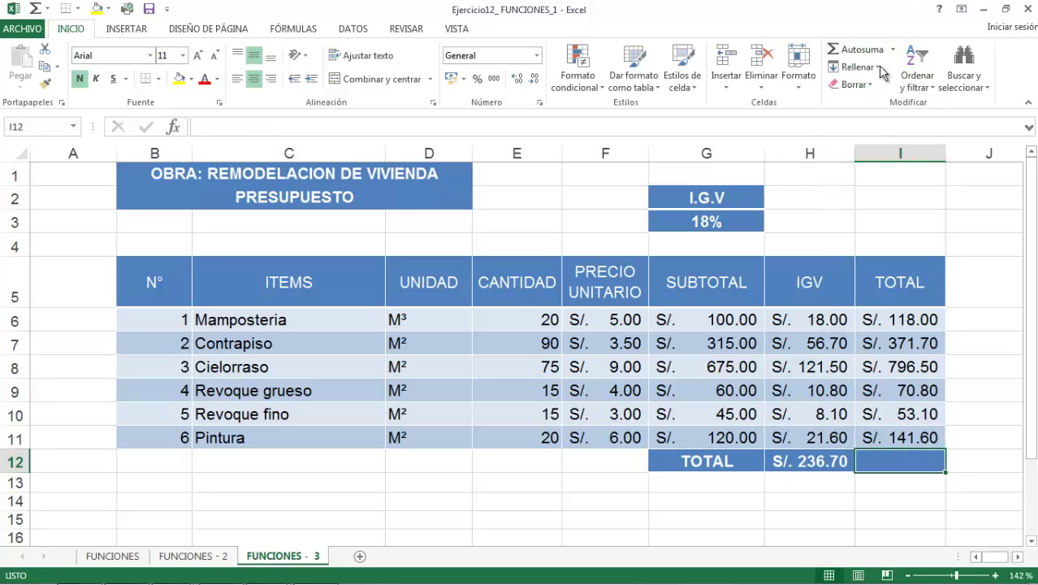
{"action": "left_click", "coordinate": [860, 49]}
{"action": "key", "text": "Return"}
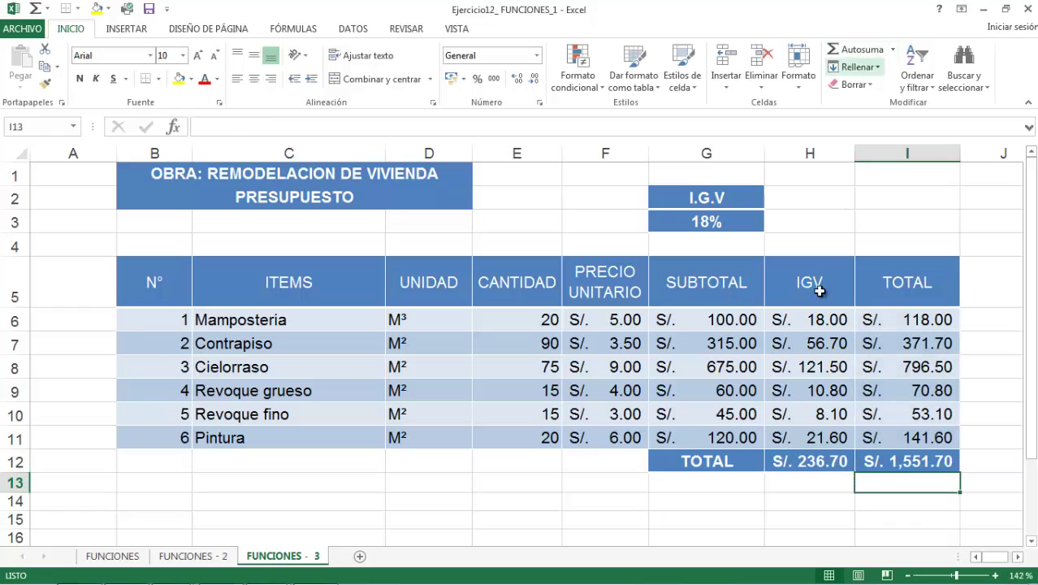
Save the workbook with the completed budget totals.
{"action": "left_click", "coordinate": [815, 366]}
{"action": "left_click", "coordinate": [149, 9]}
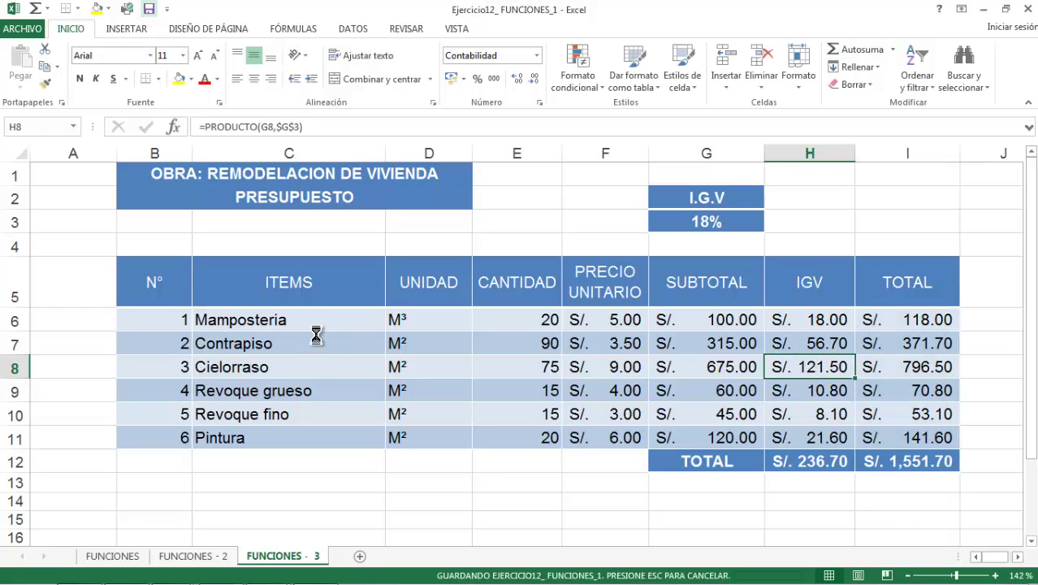
{"action": "left_click", "coordinate": [340, 342]}
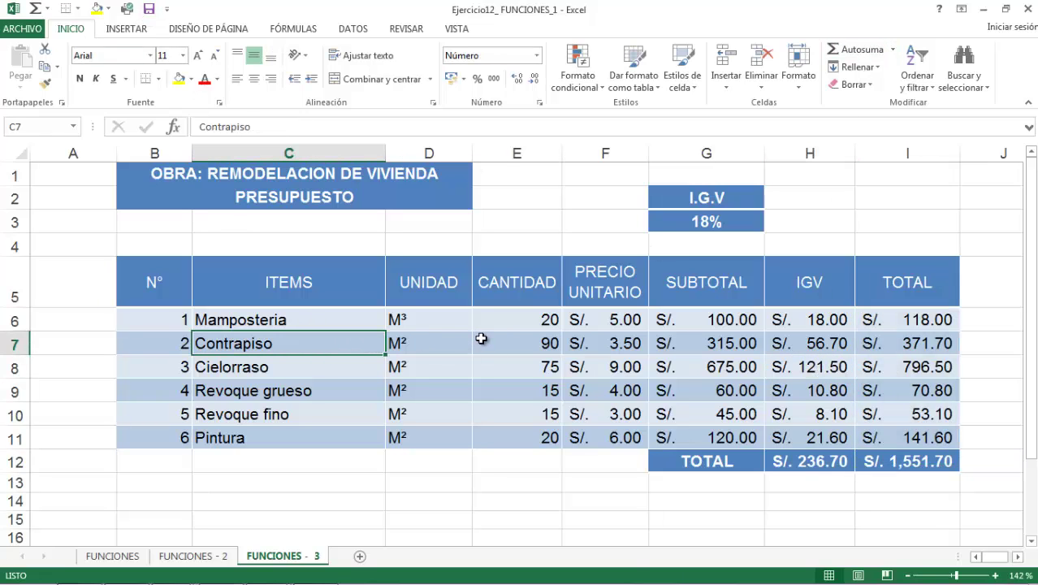